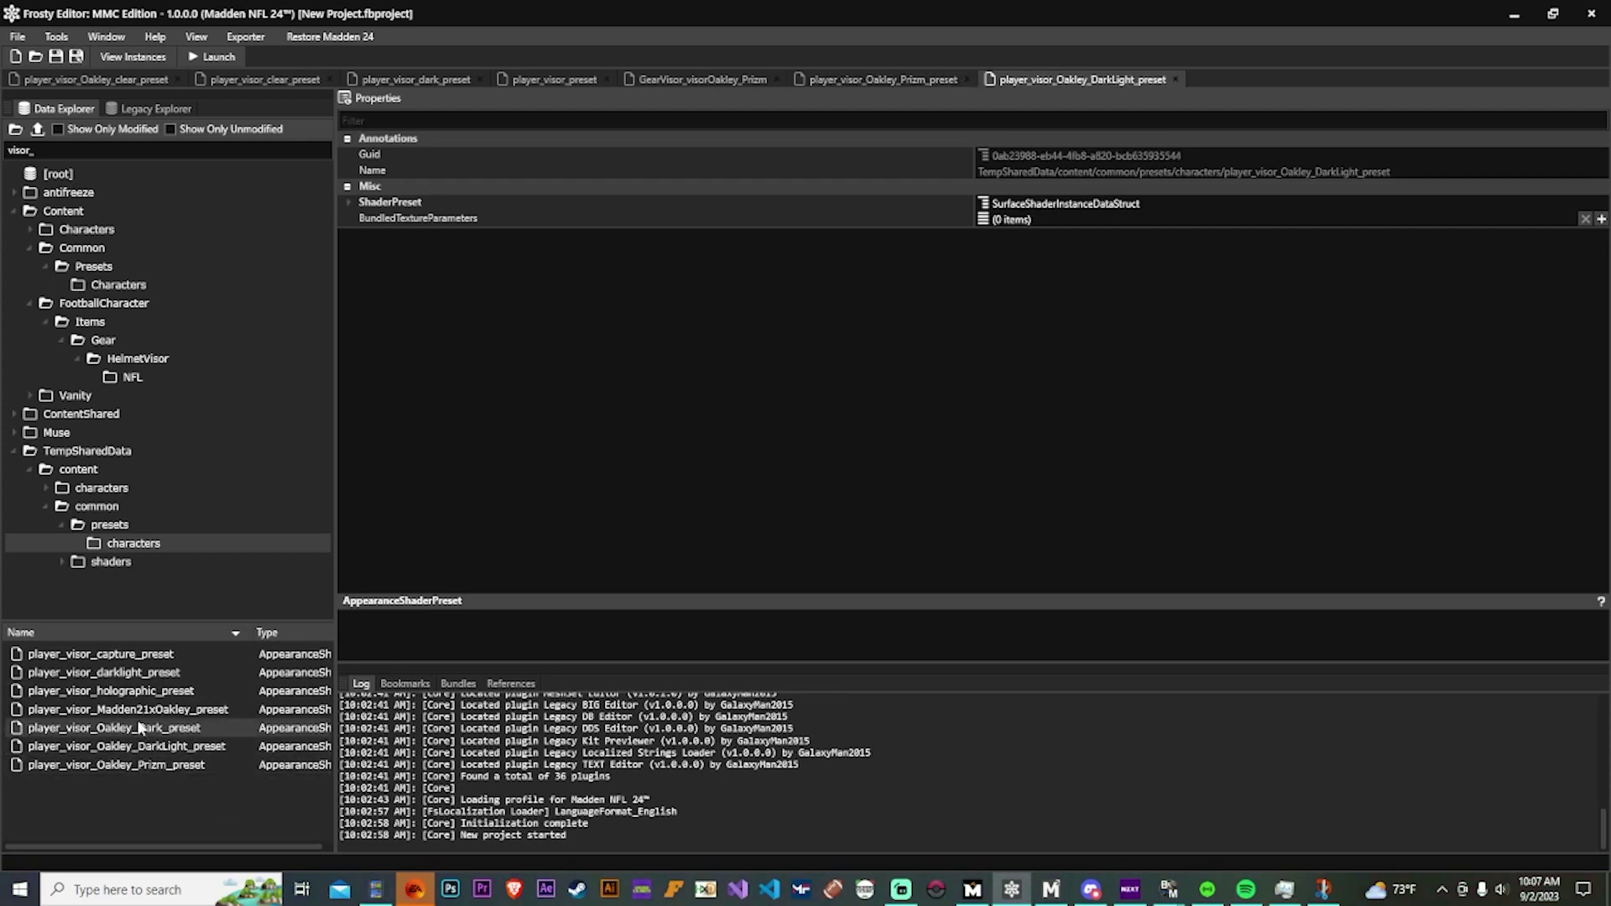
Open the player_visor_Oakley_Dark_preset asset and close the GearVisor_visorOakley_Prizm asset.
double_click(140, 728)
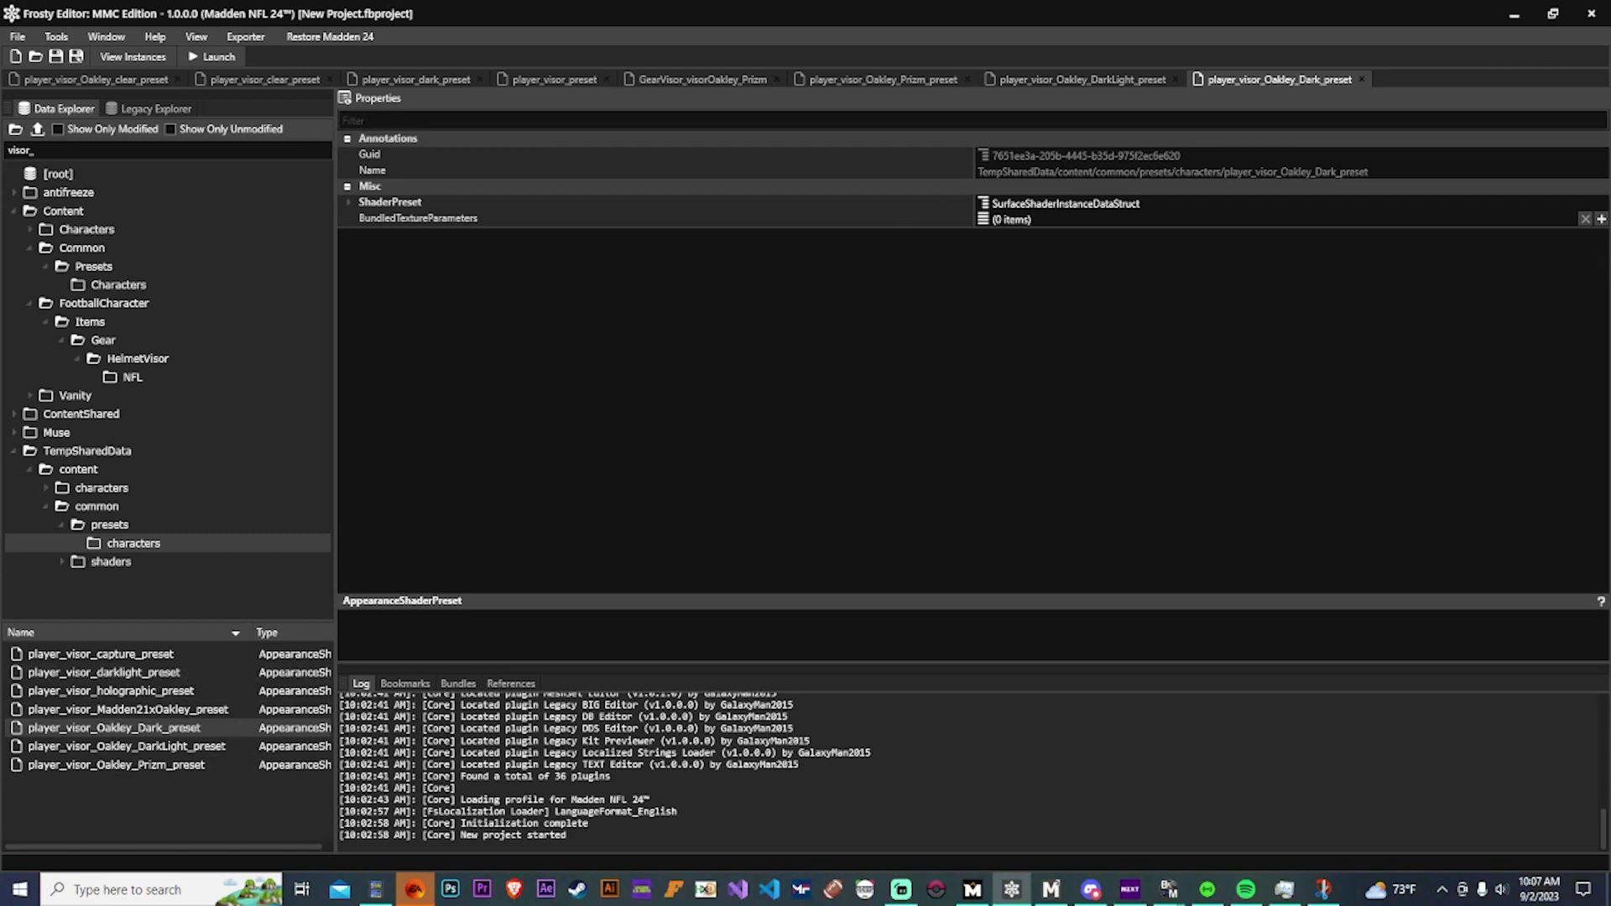
click(1054, 79)
click(806, 80)
click(767, 80)
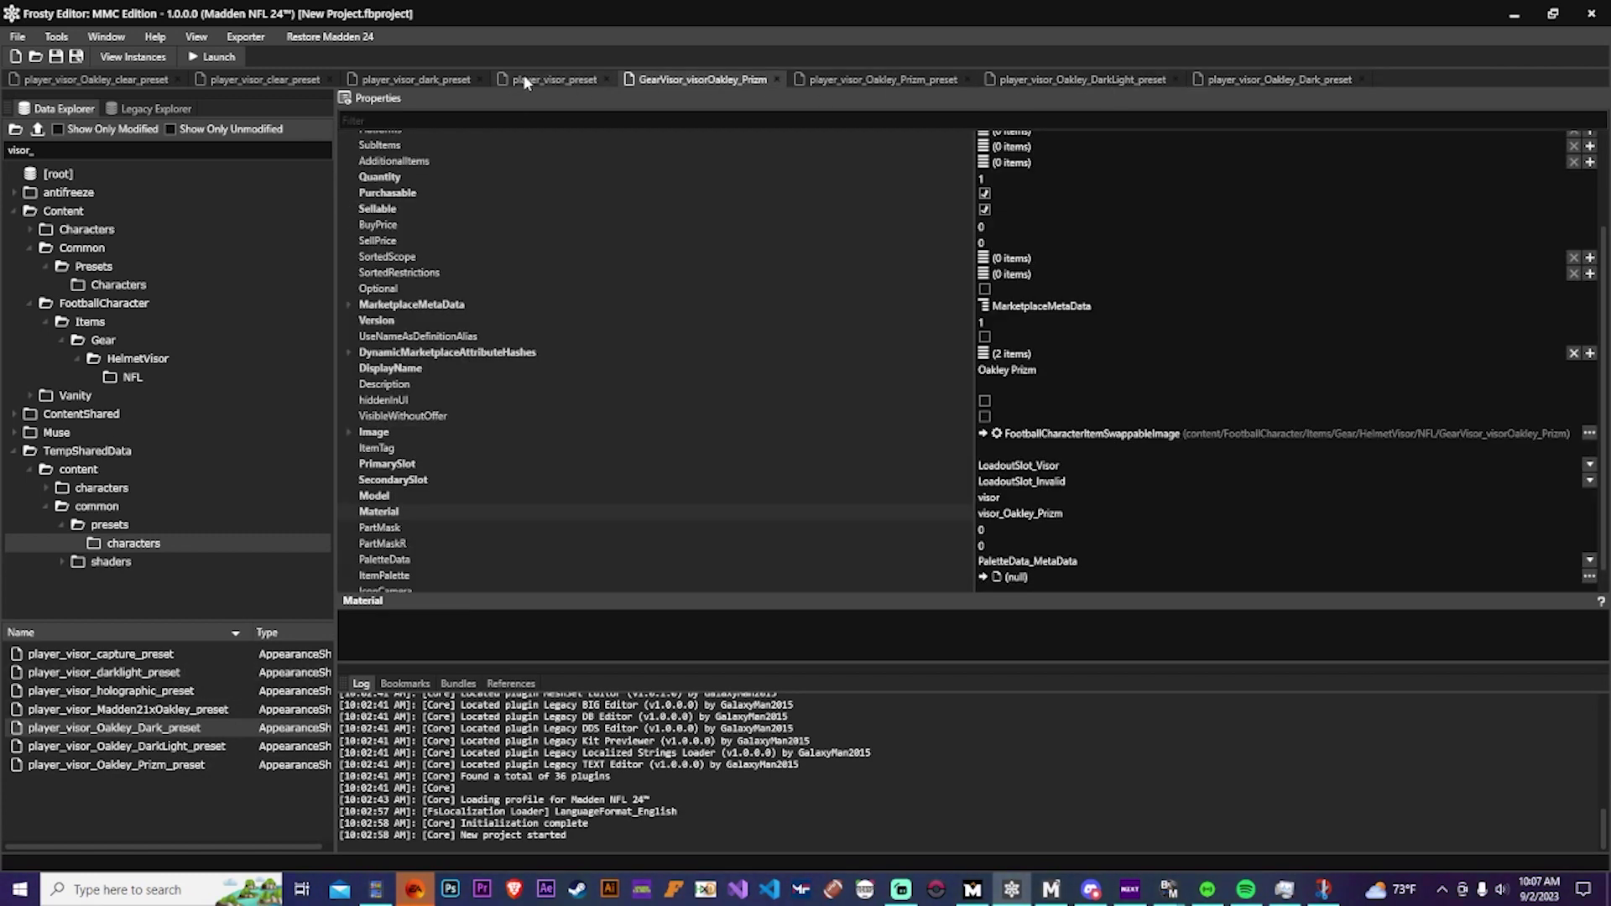
click(775, 80)
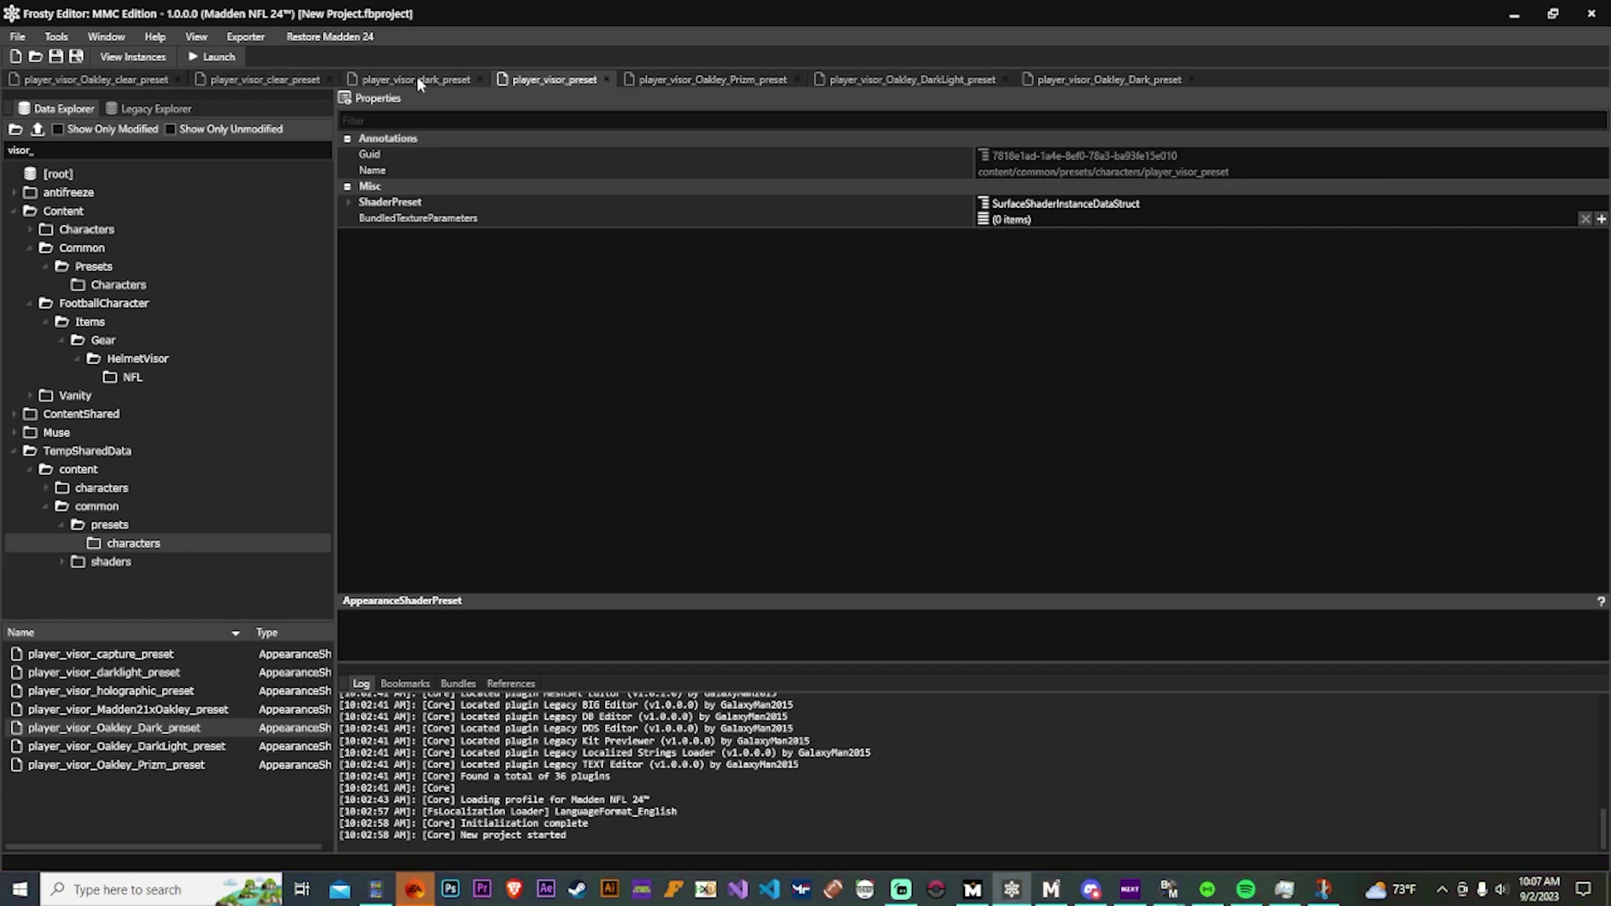
Examine the color1 vector parameter in the ShaderPreset of player_visor_Oakley_clear_preset.
click(165, 80)
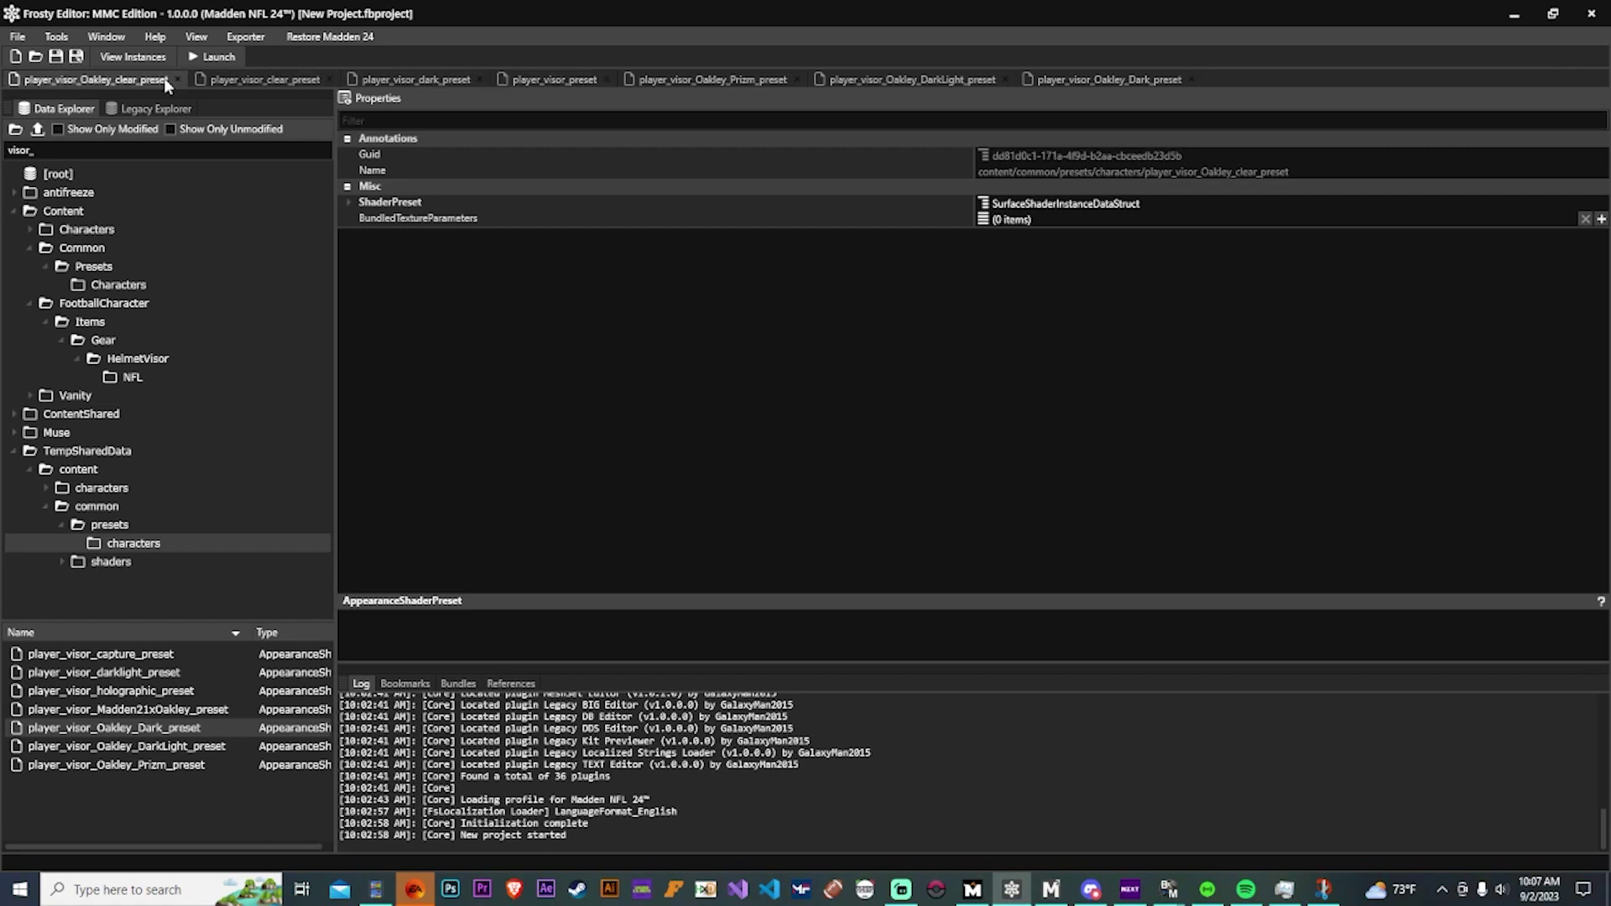
double_click(443, 203)
click(531, 267)
double_click(559, 267)
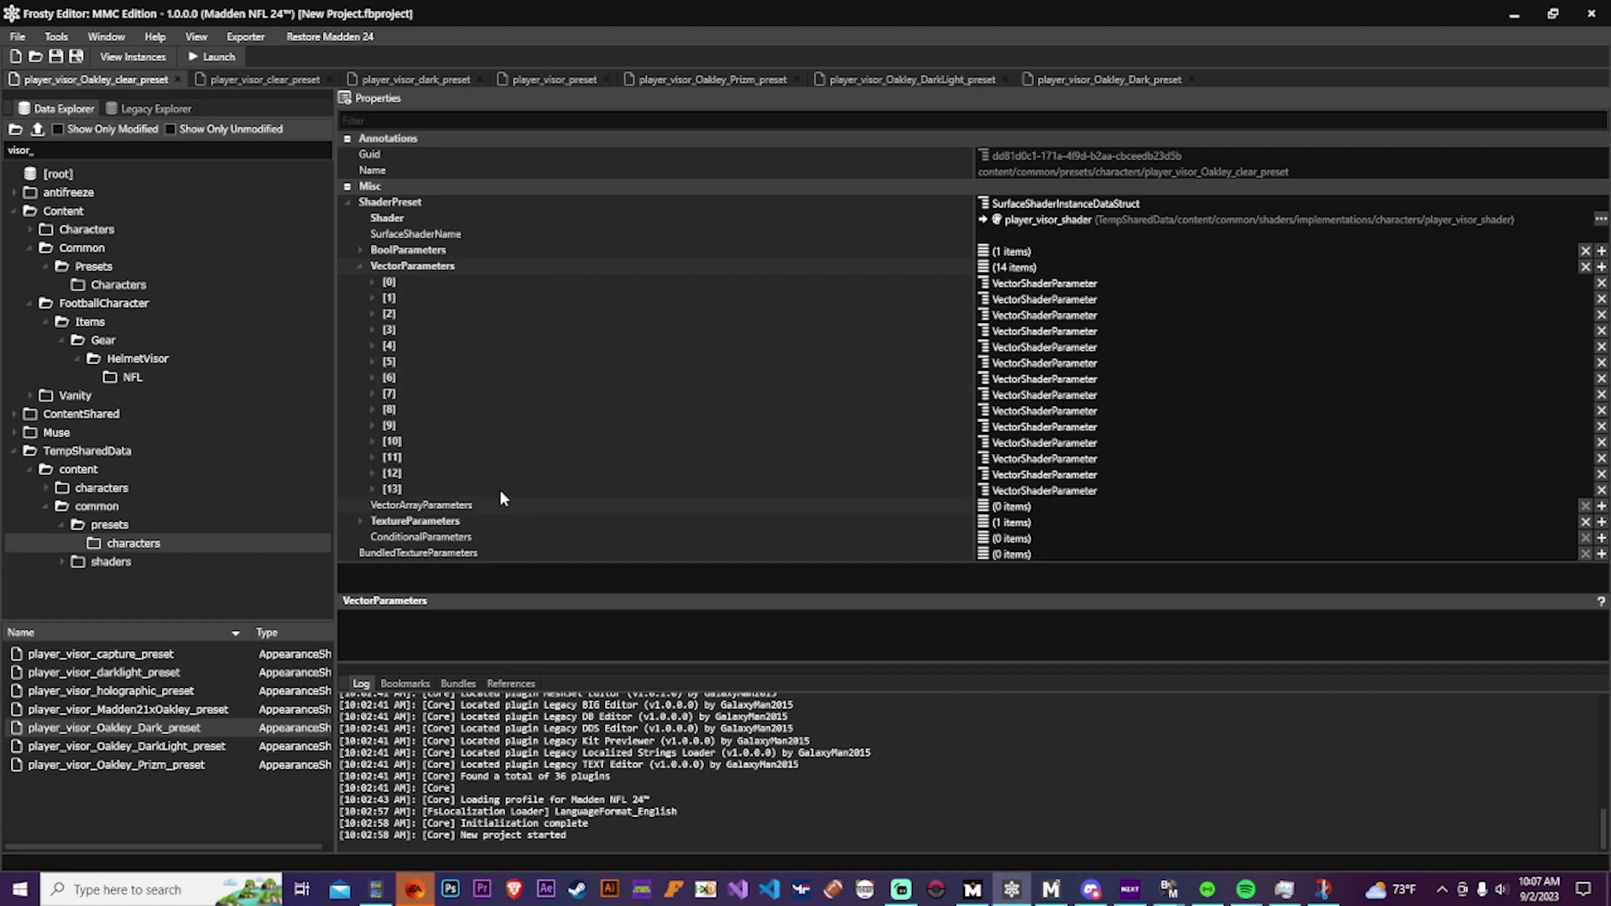
double_click(443, 490)
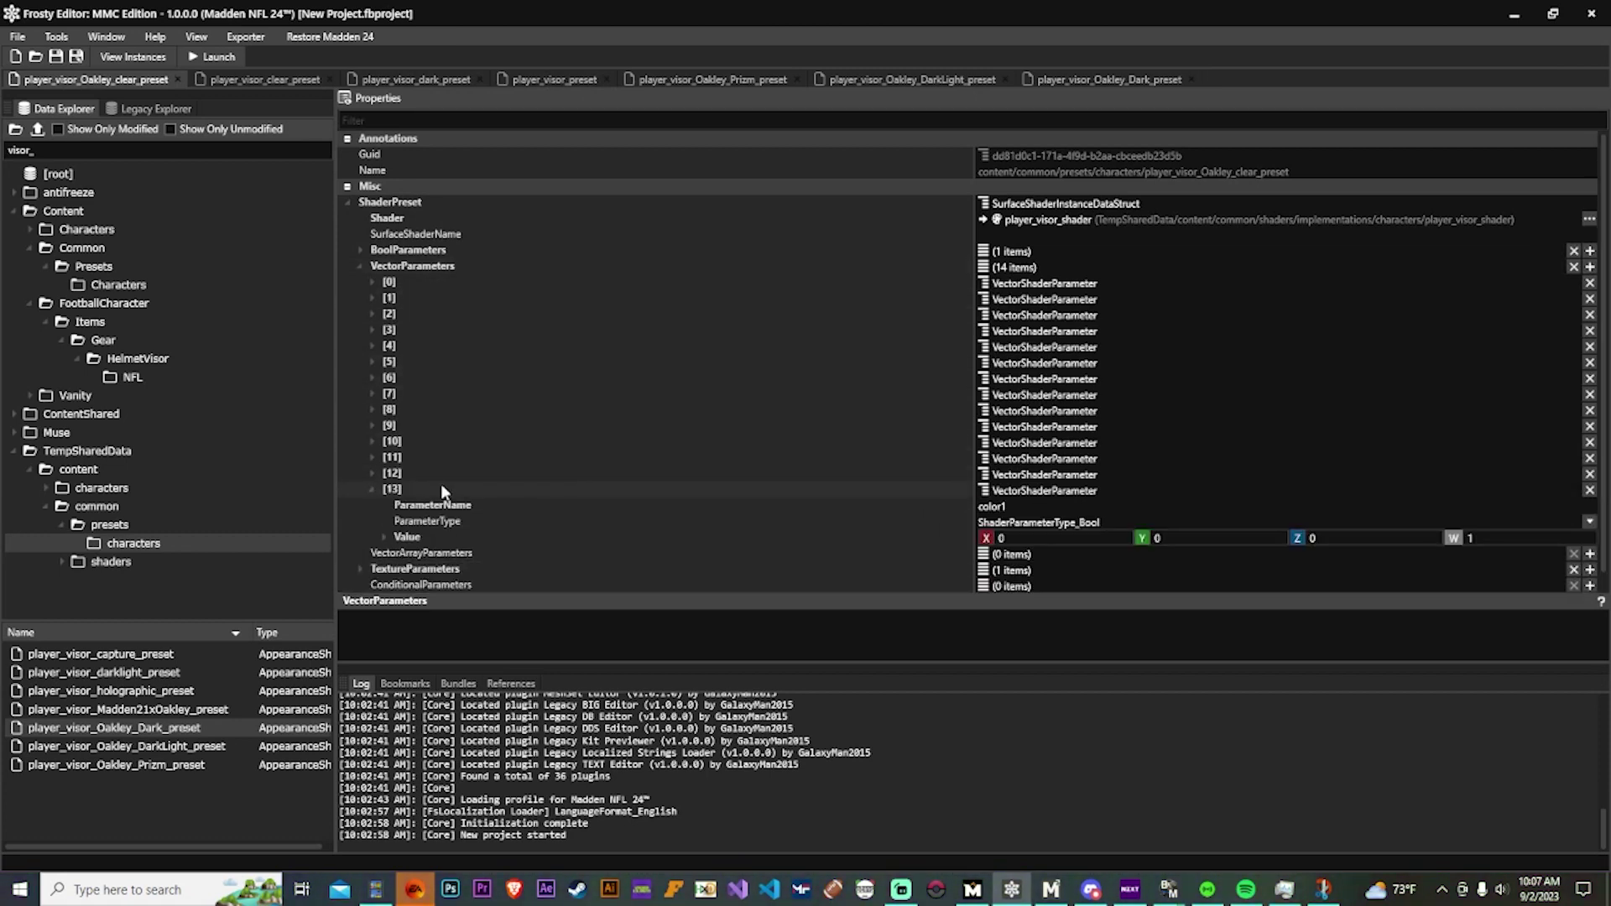
double_click(441, 487)
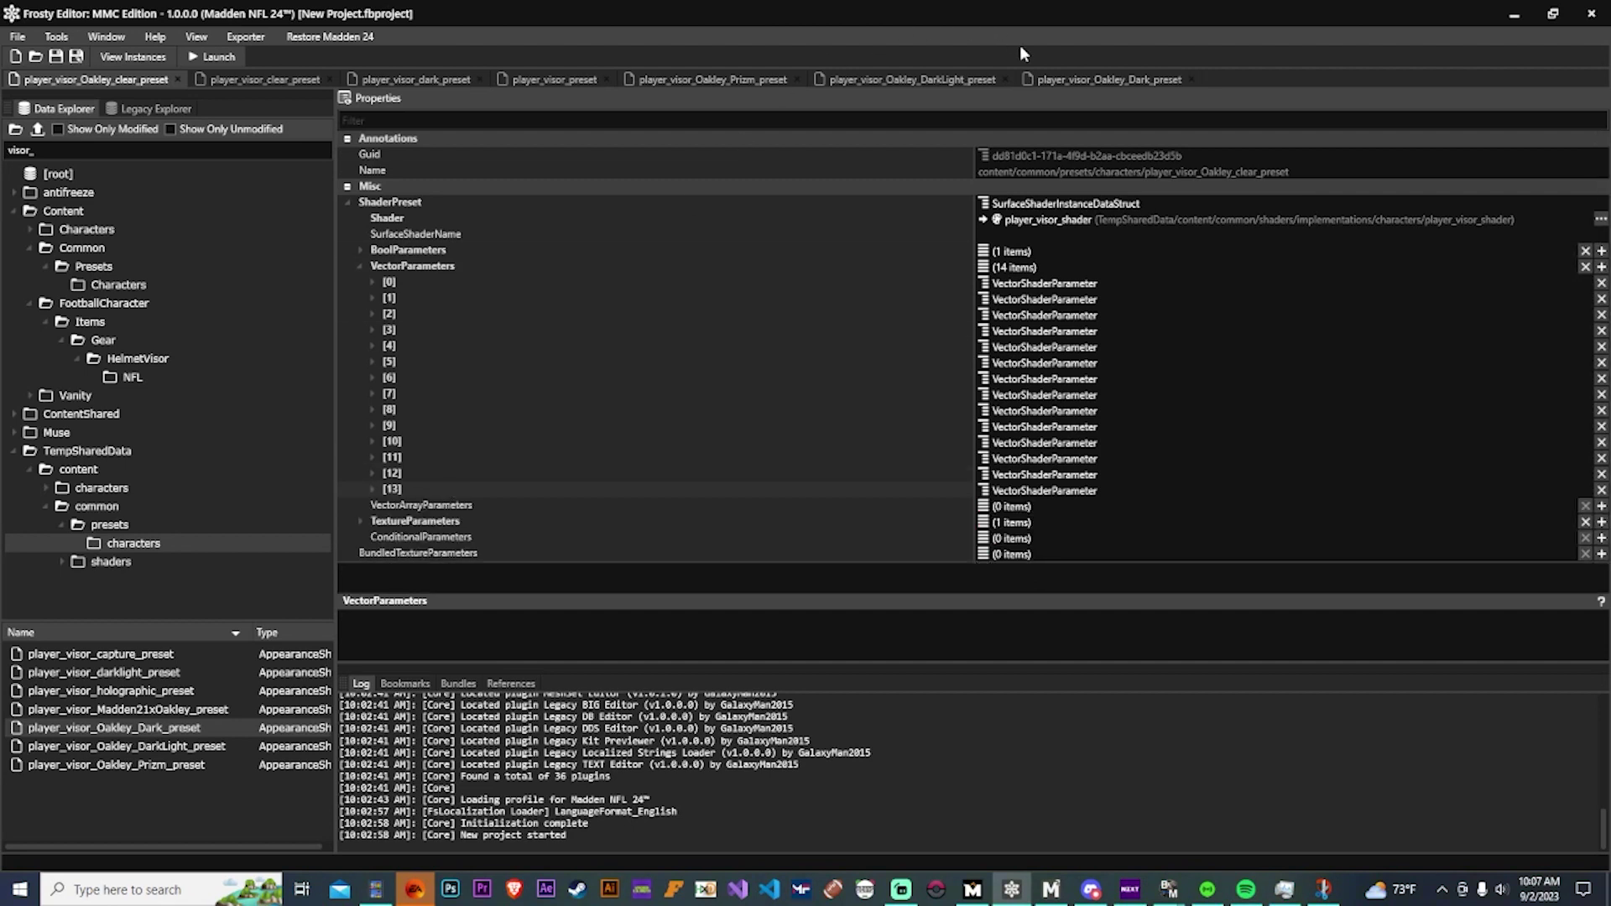
Examine the texture parameter and the color1 vector parameter in player_visor_Oakley_Prizm_preset.
click(711, 80)
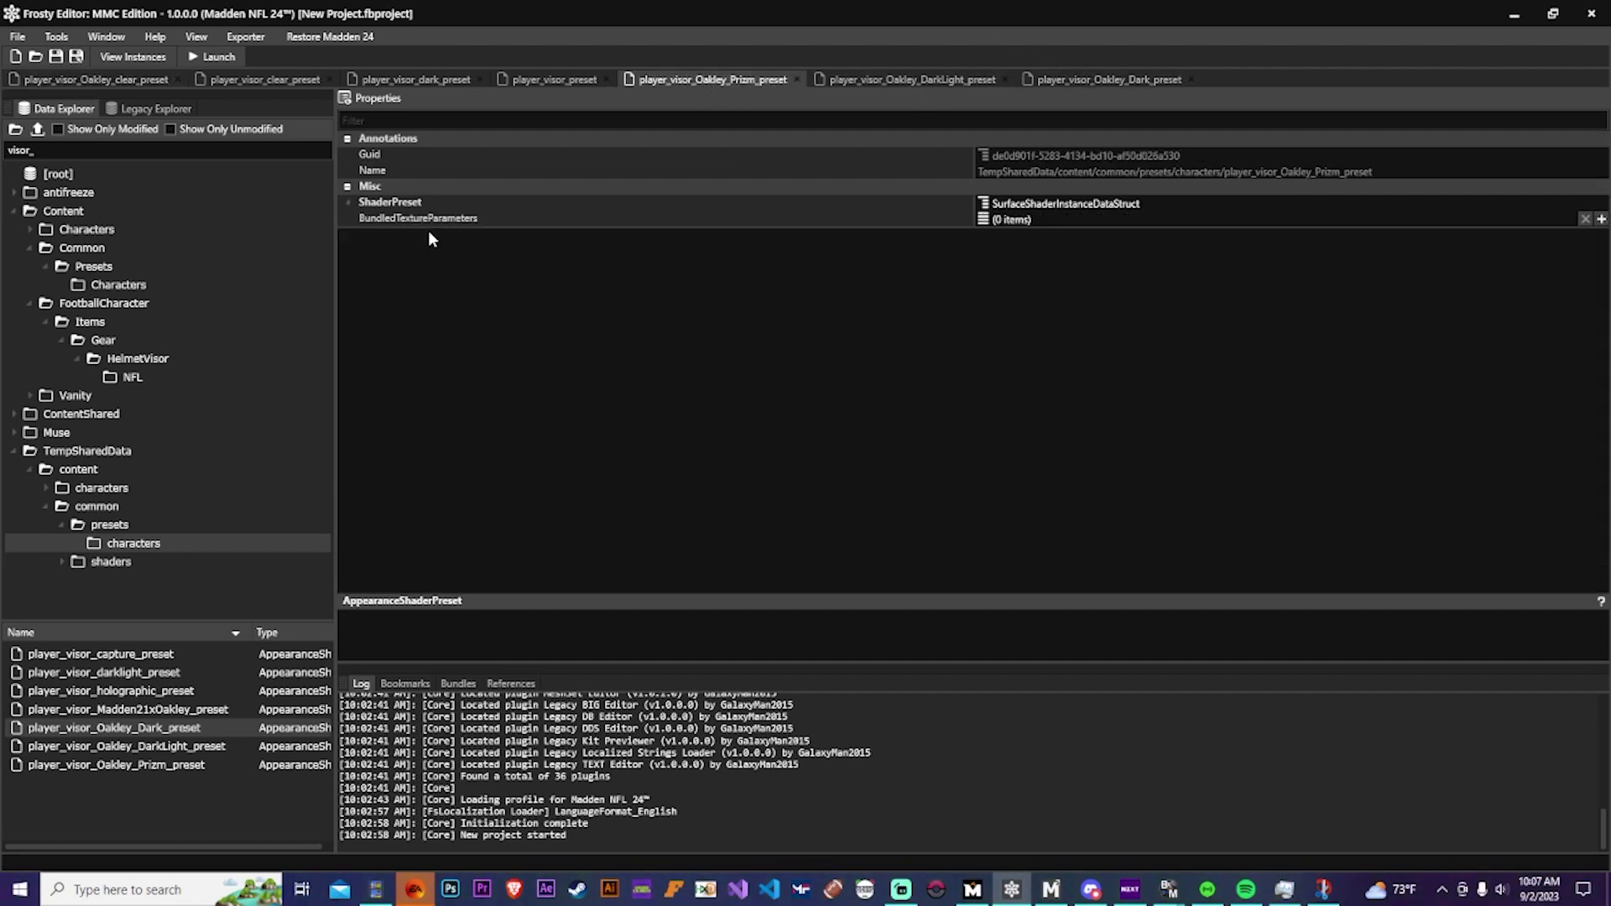
double_click(423, 204)
double_click(413, 301)
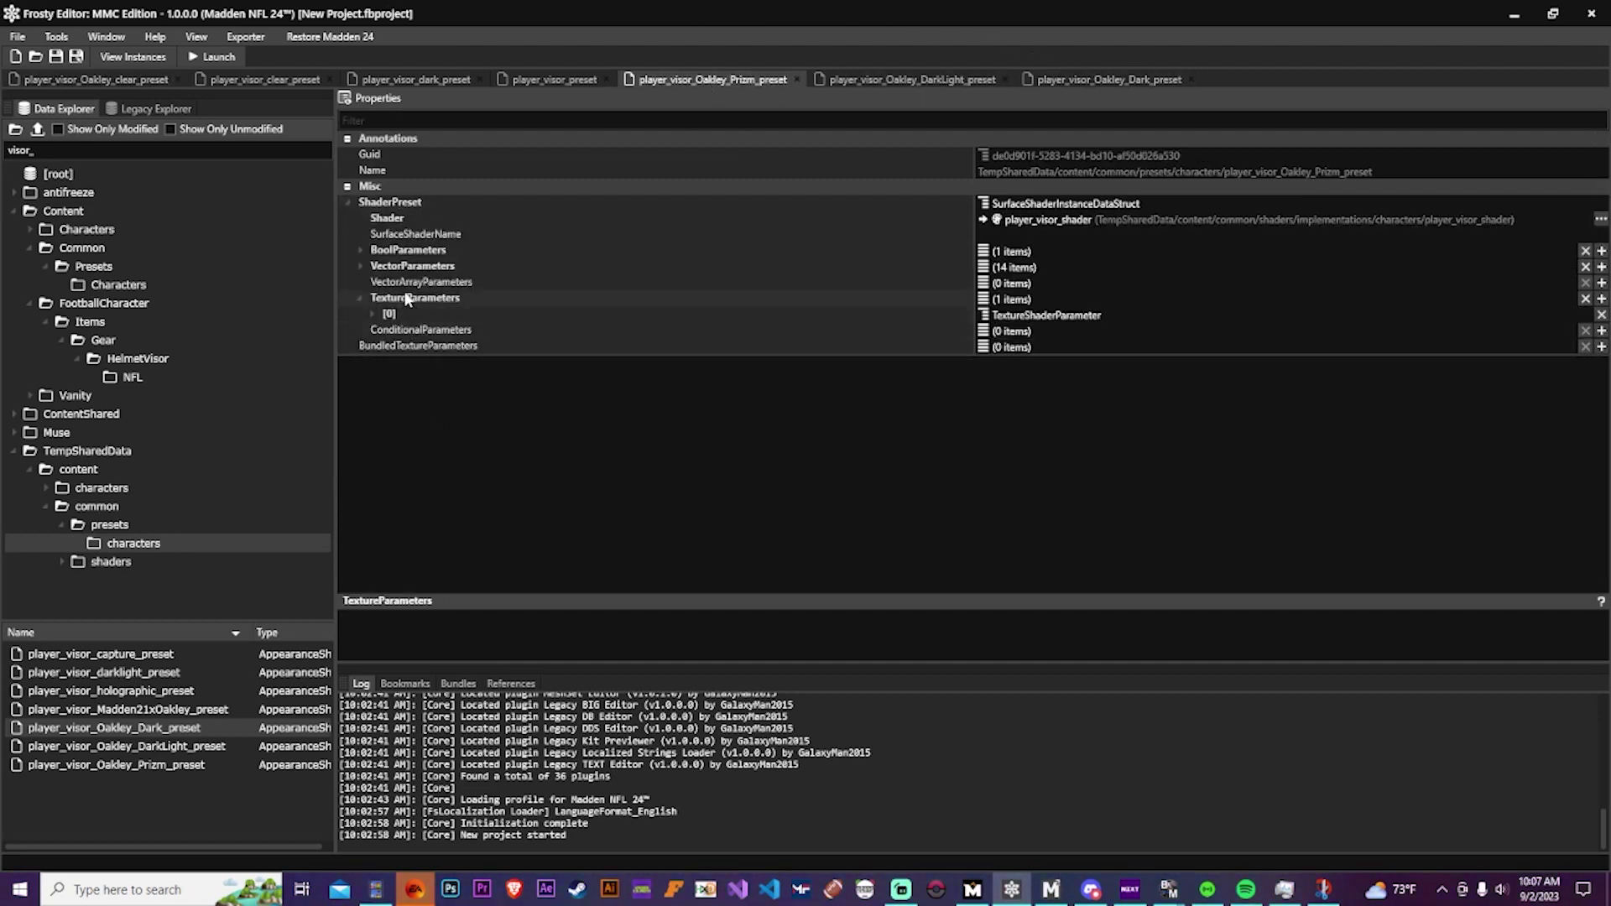
double_click(414, 319)
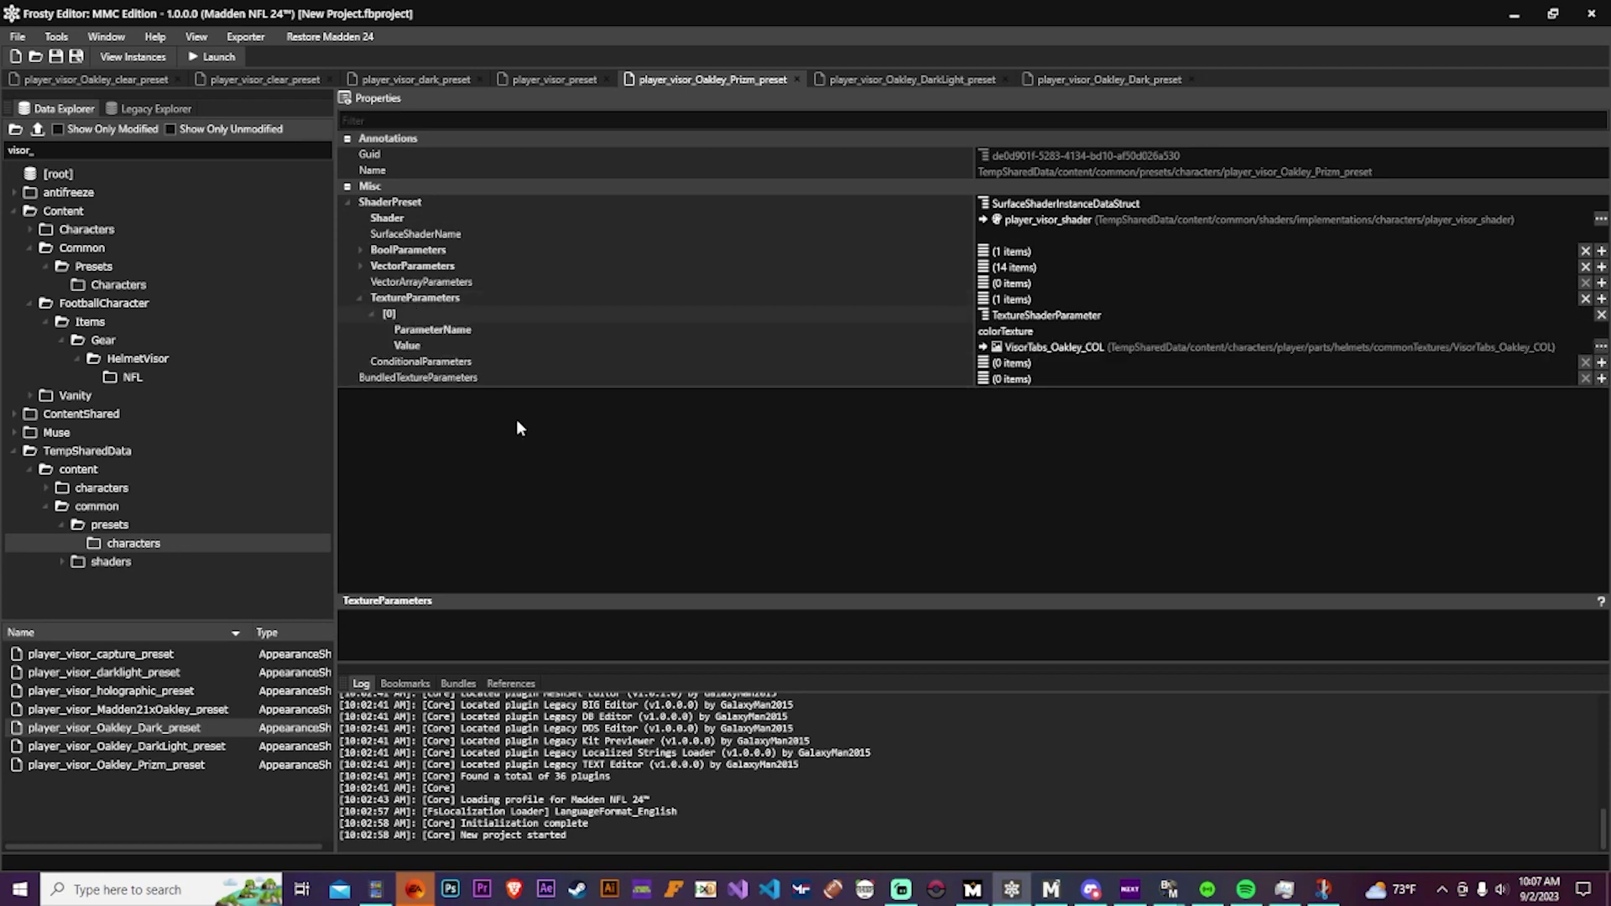
double_click(453, 320)
double_click(453, 265)
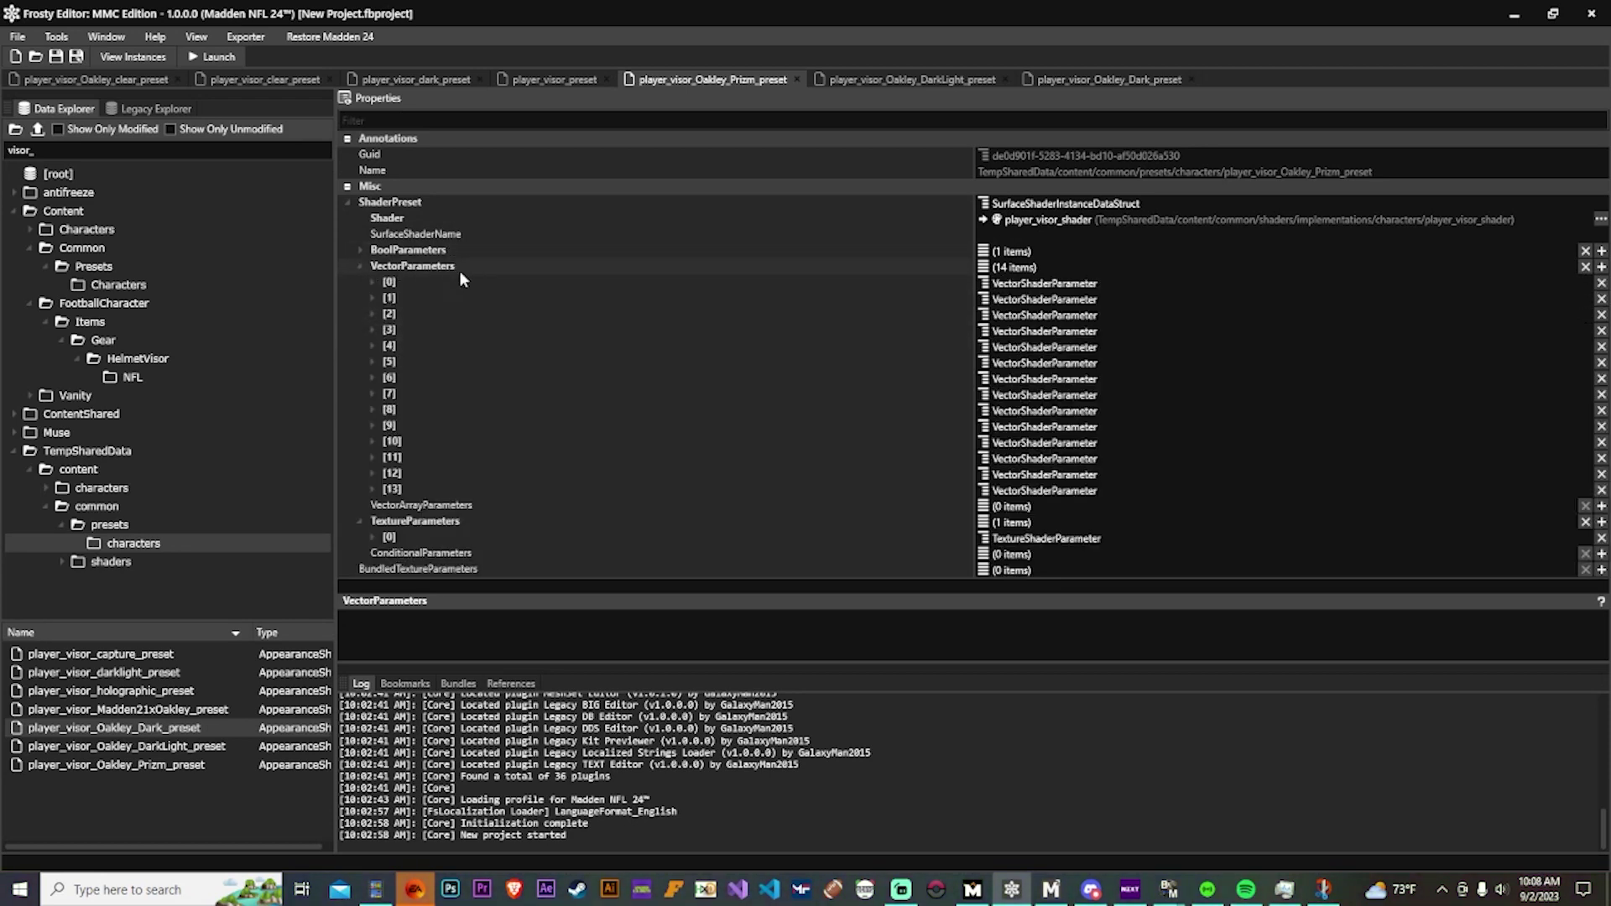
double_click(429, 488)
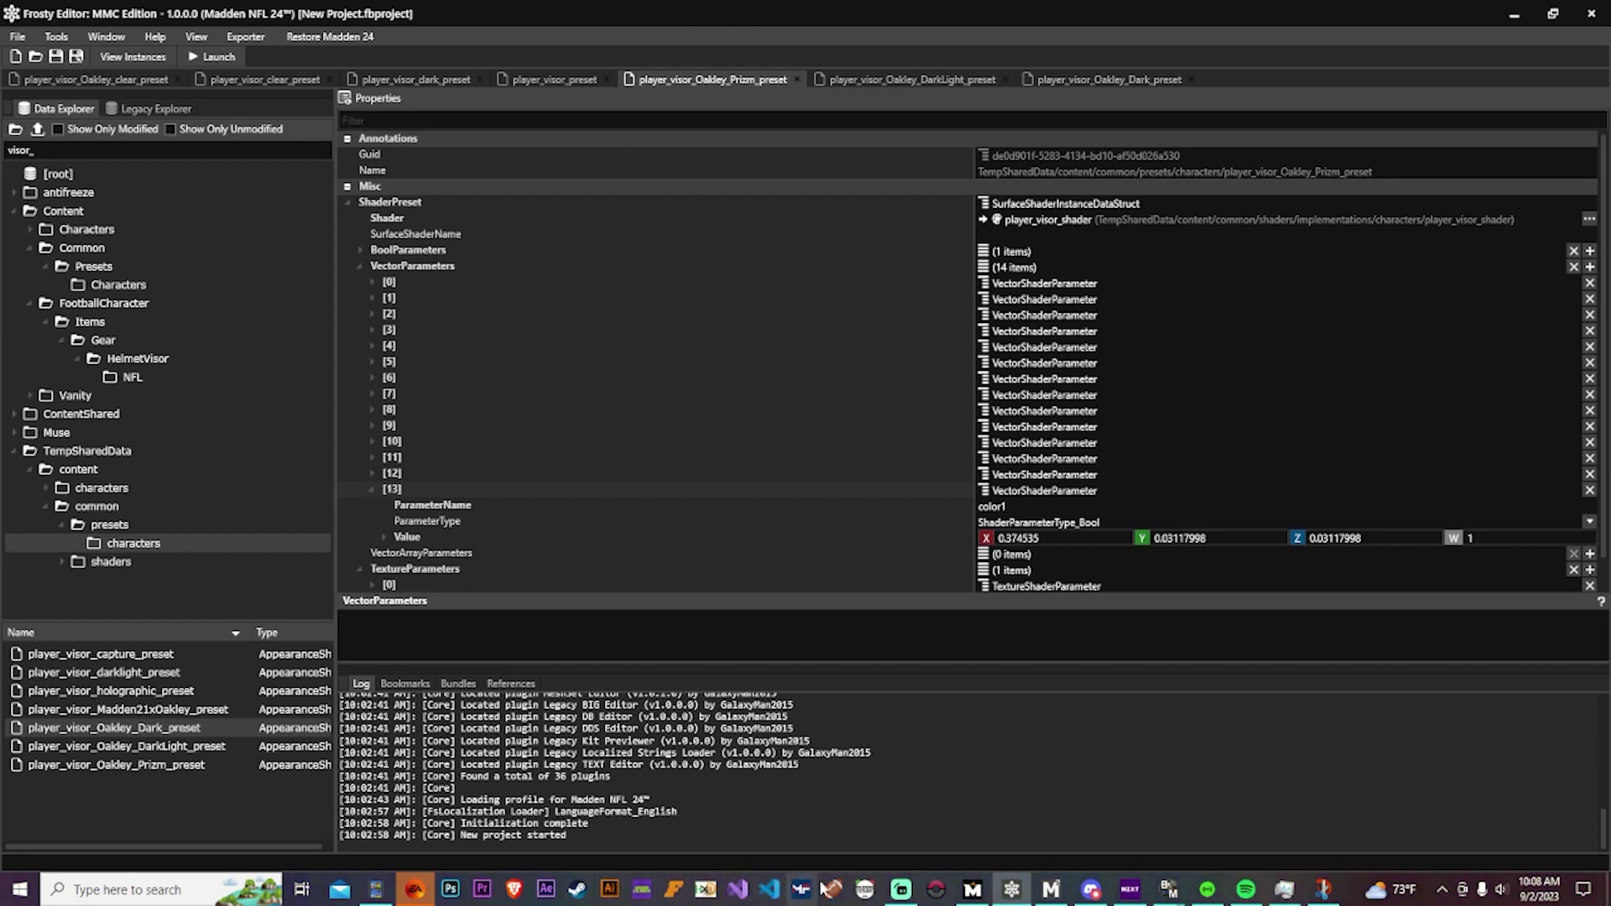
Launch Madden Colorizer, then expand vector parameter [13] in the ShaderPreset of player_visor_Oakley_DarkLight_preset.
click(645, 890)
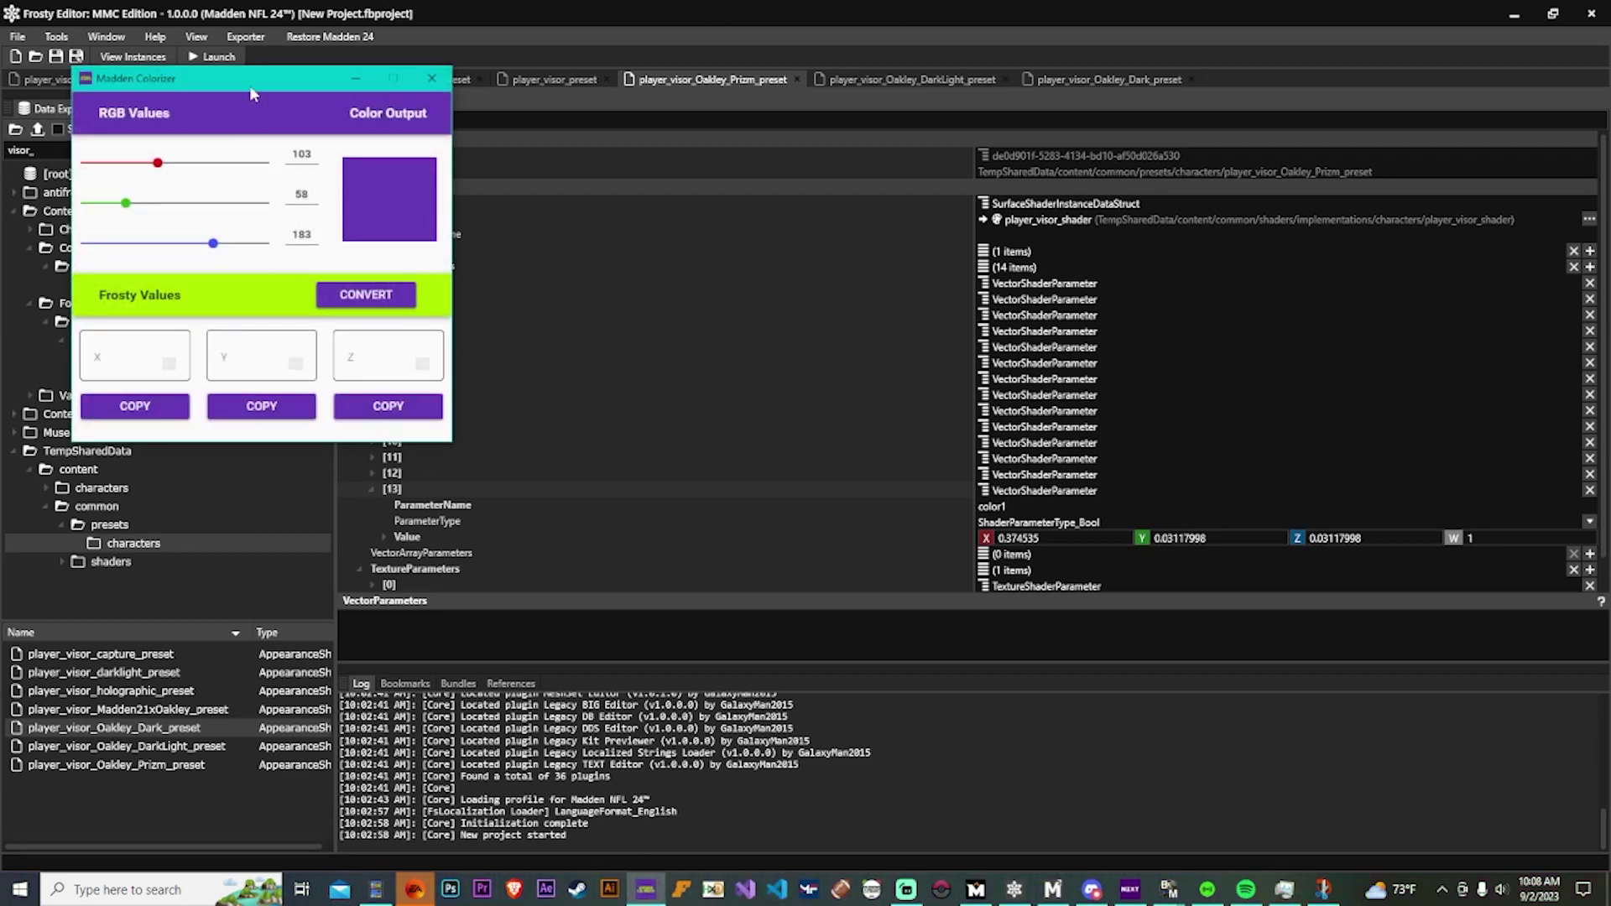
drag(263, 81, 0, 126)
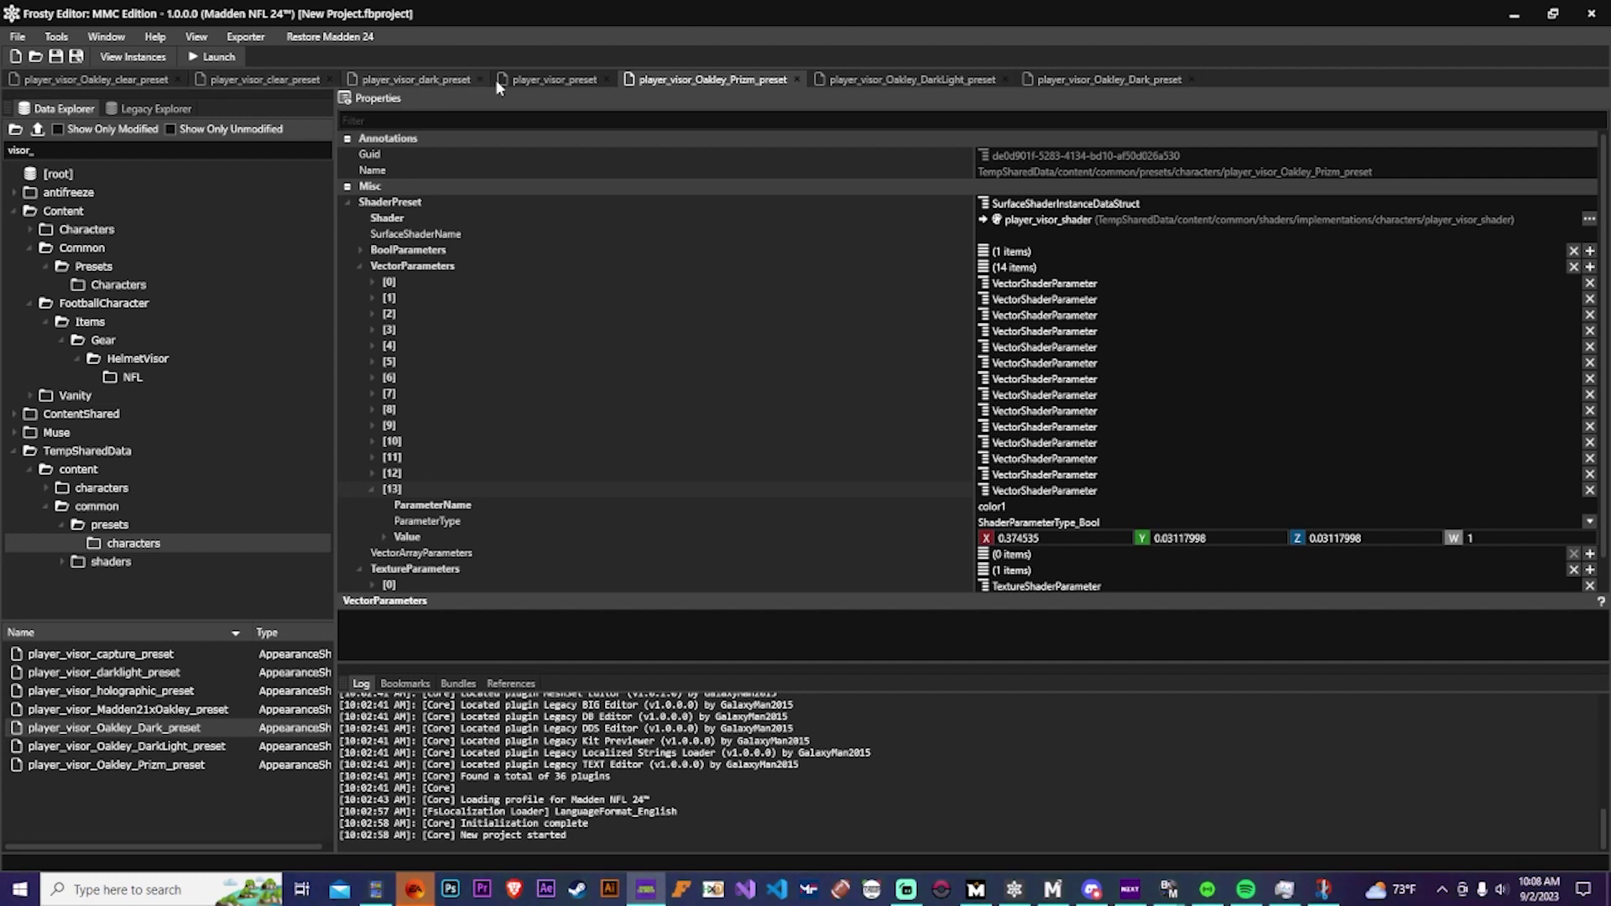
click(876, 79)
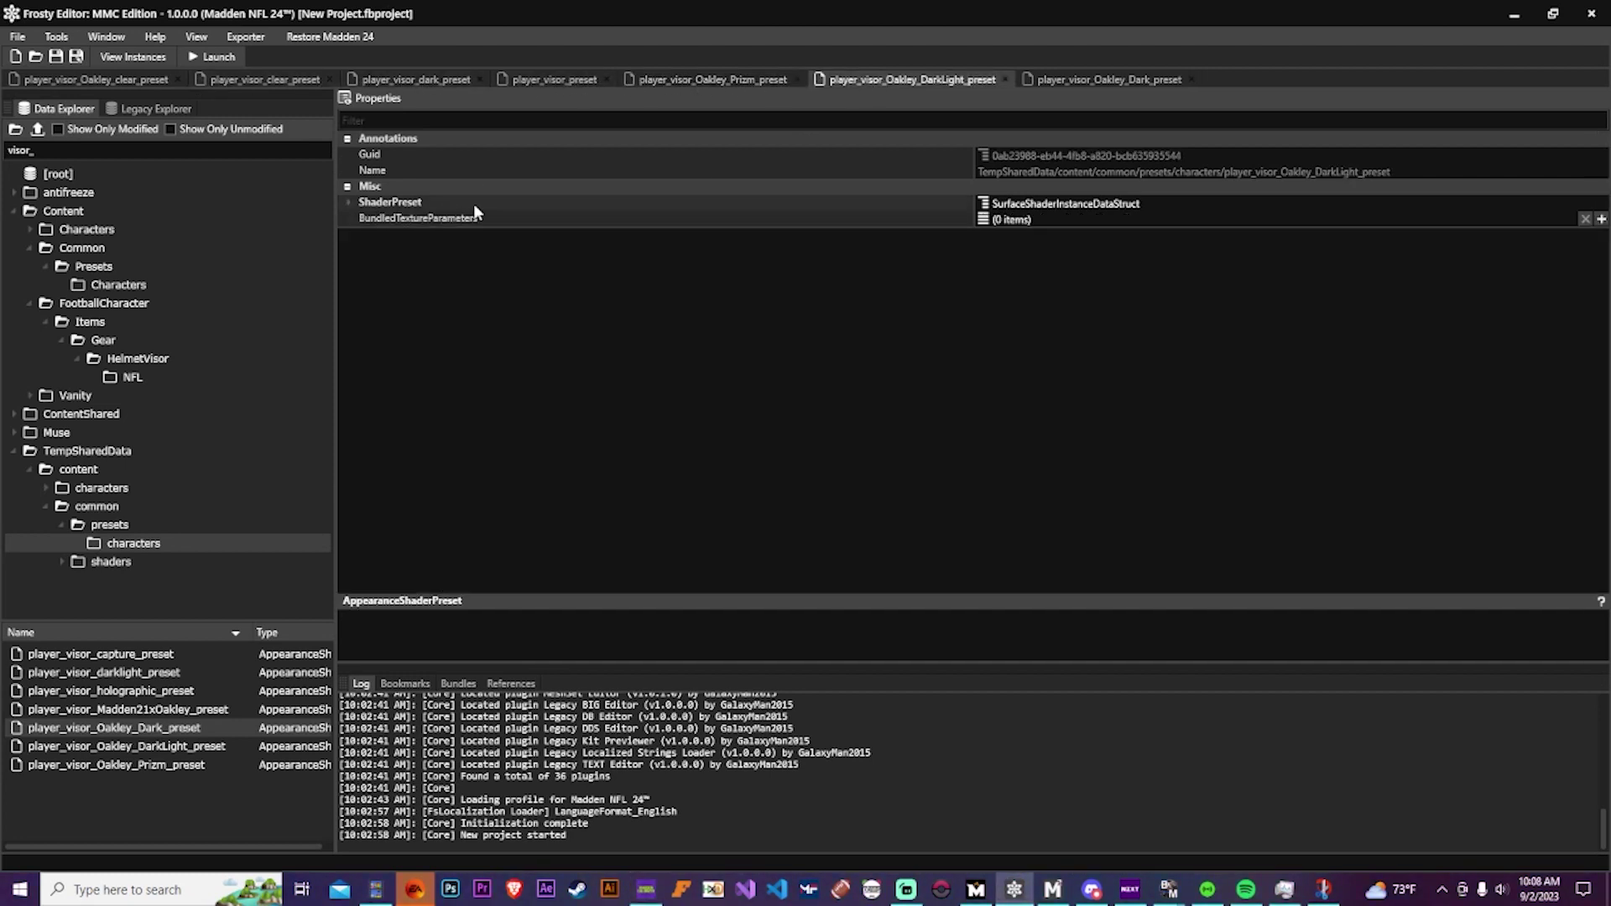
double_click(440, 264)
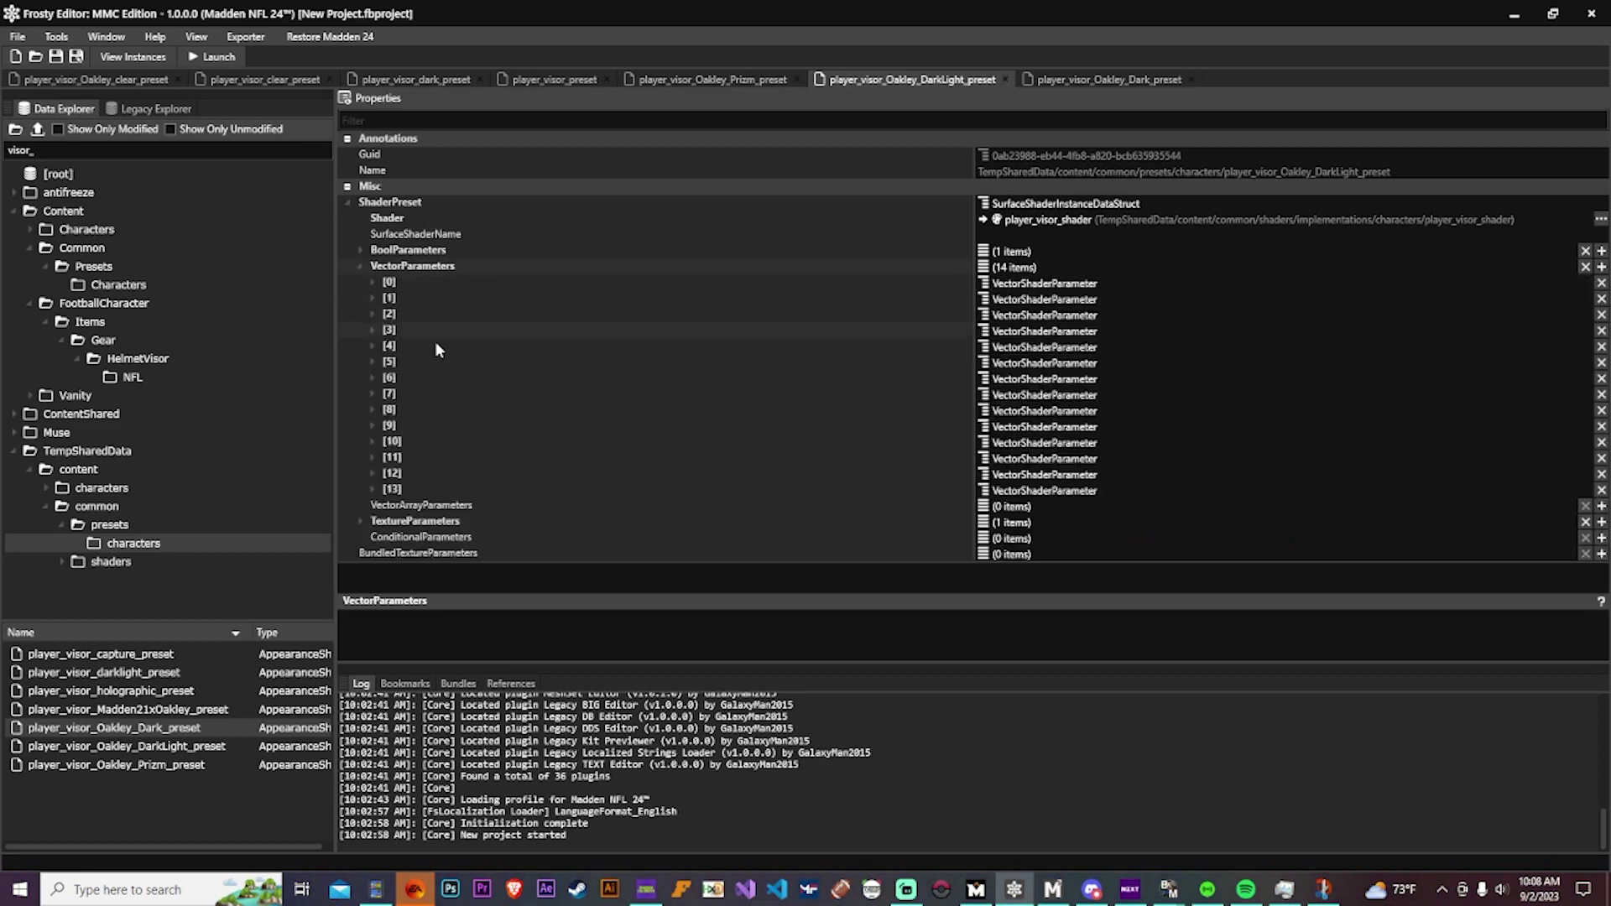
double_click(411, 488)
Switch to Madden Colorizer, set the colour to RGB 86, 45, 183 and convert it to Frosty values.
click(646, 890)
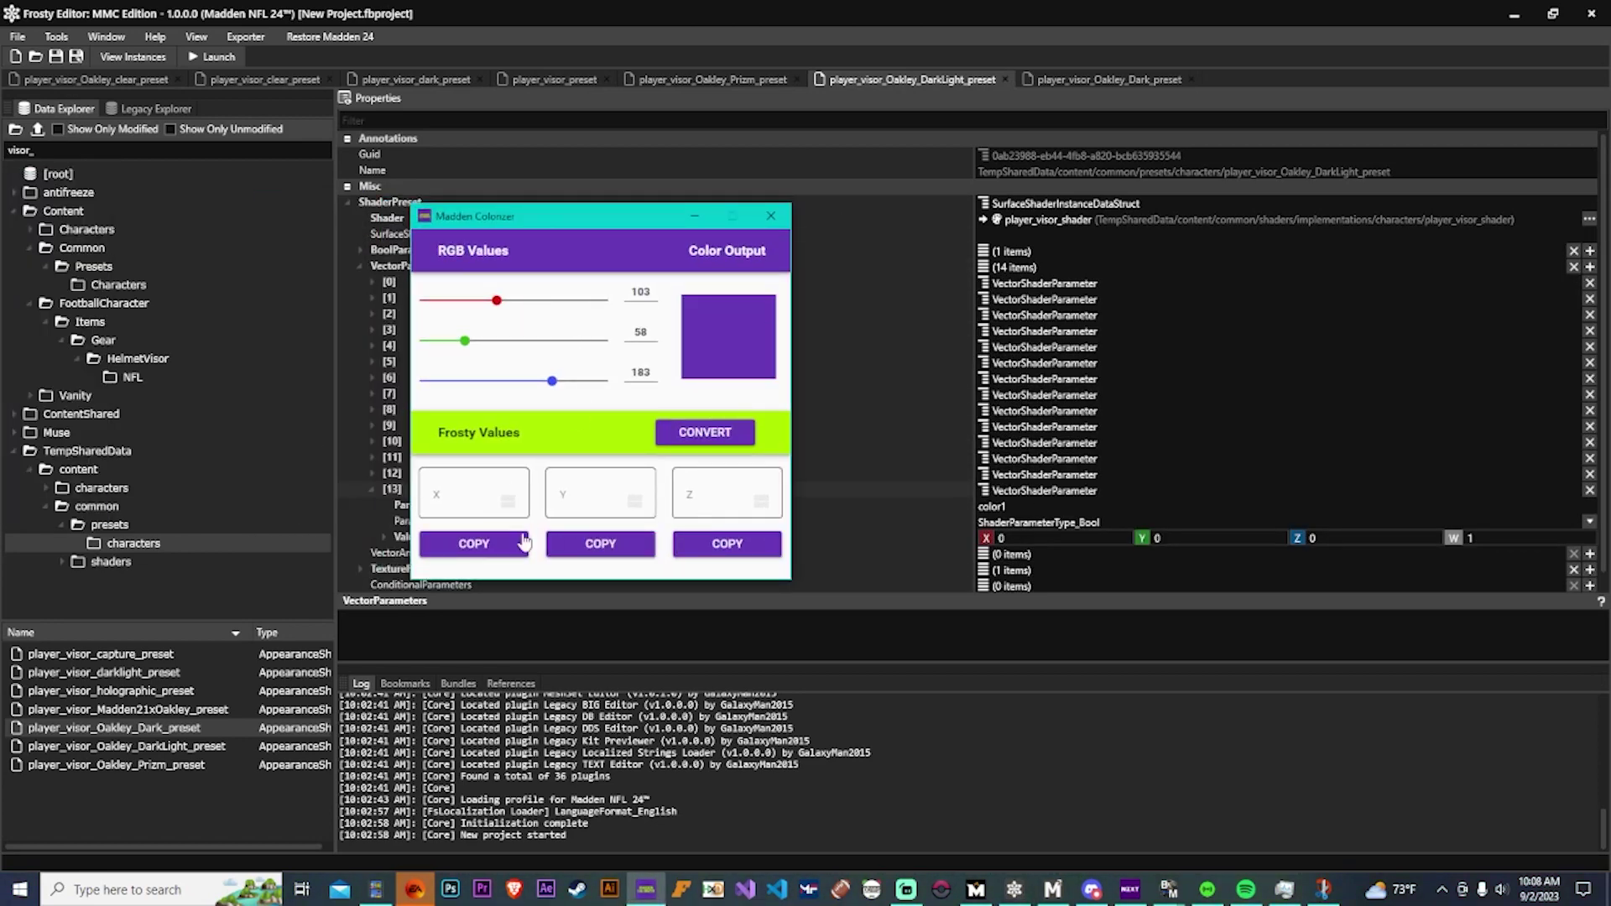
drag(506, 300, 460, 346)
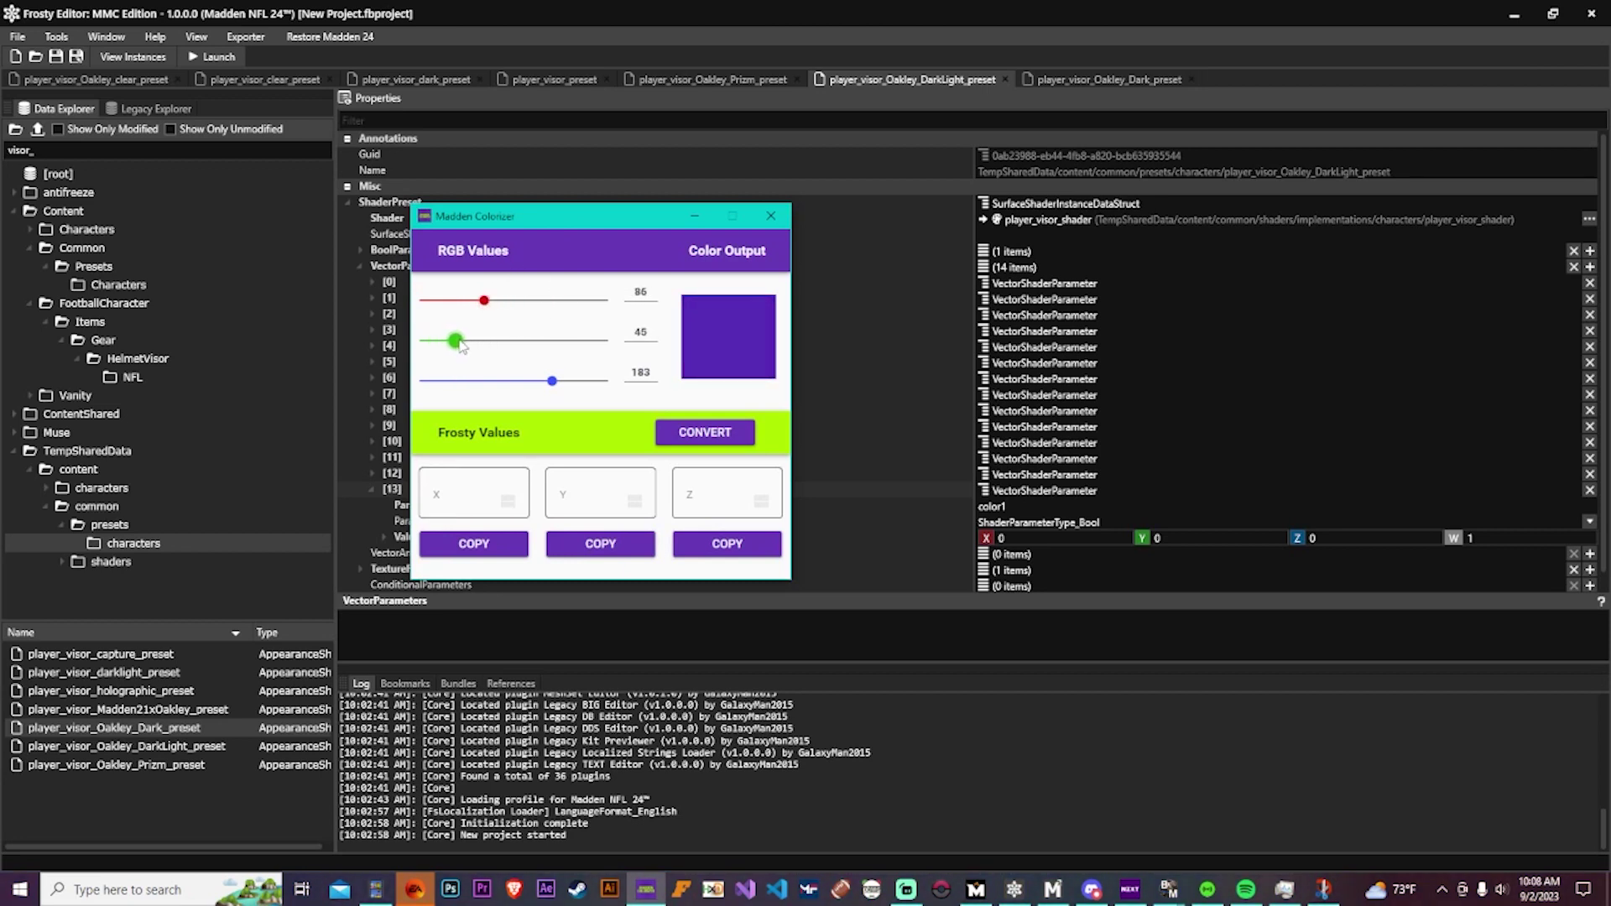
click(722, 435)
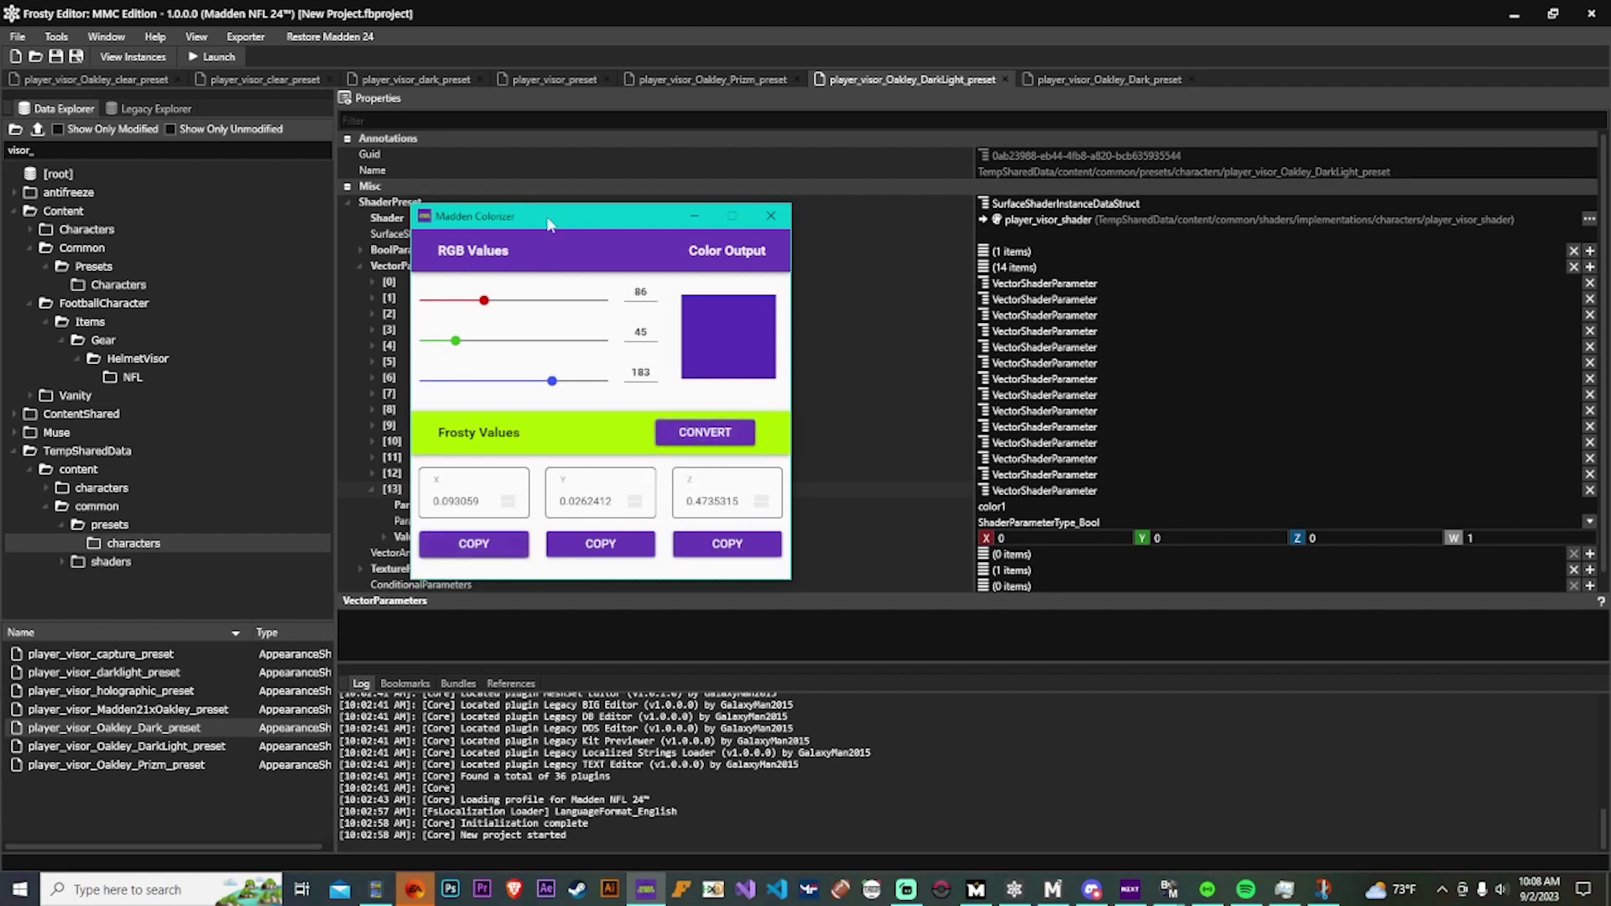
Copy the converted values into the DarkLight preset's color1 parameter: X 0.093059, Y 0.0262412, Z 0.4735315.
click(828, 461)
drag(1010, 539, 3, 499)
text(0.093059)
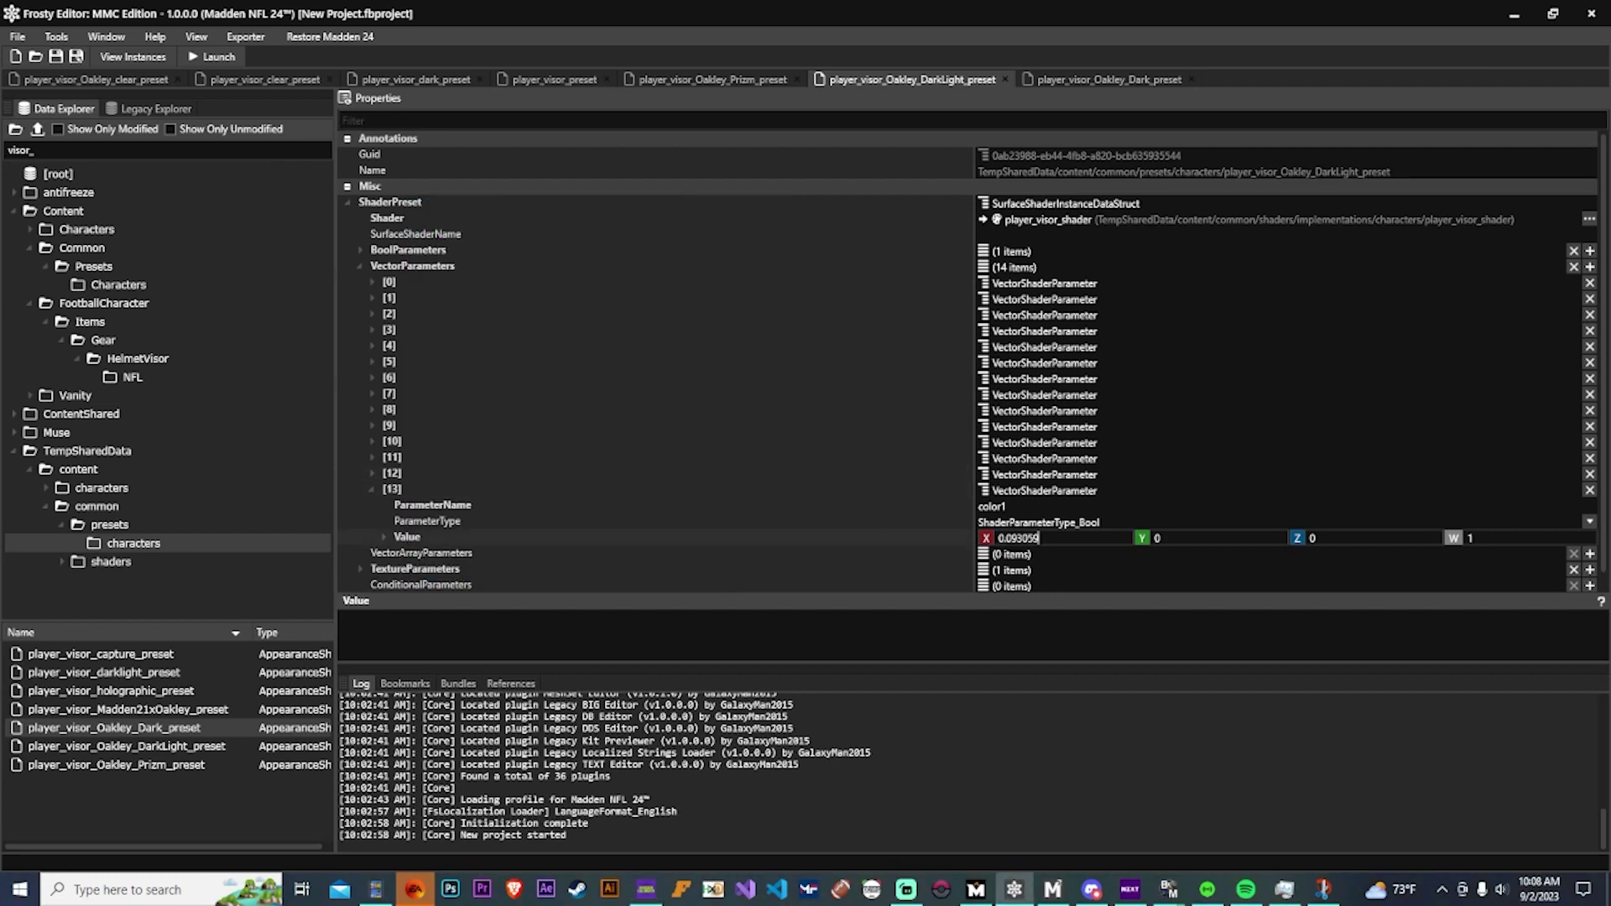
click(0, 505)
drag(1201, 542, 638, 510)
text(0.0262412)
key(alt+Tab)
key(alt+Tab)
click(1351, 538)
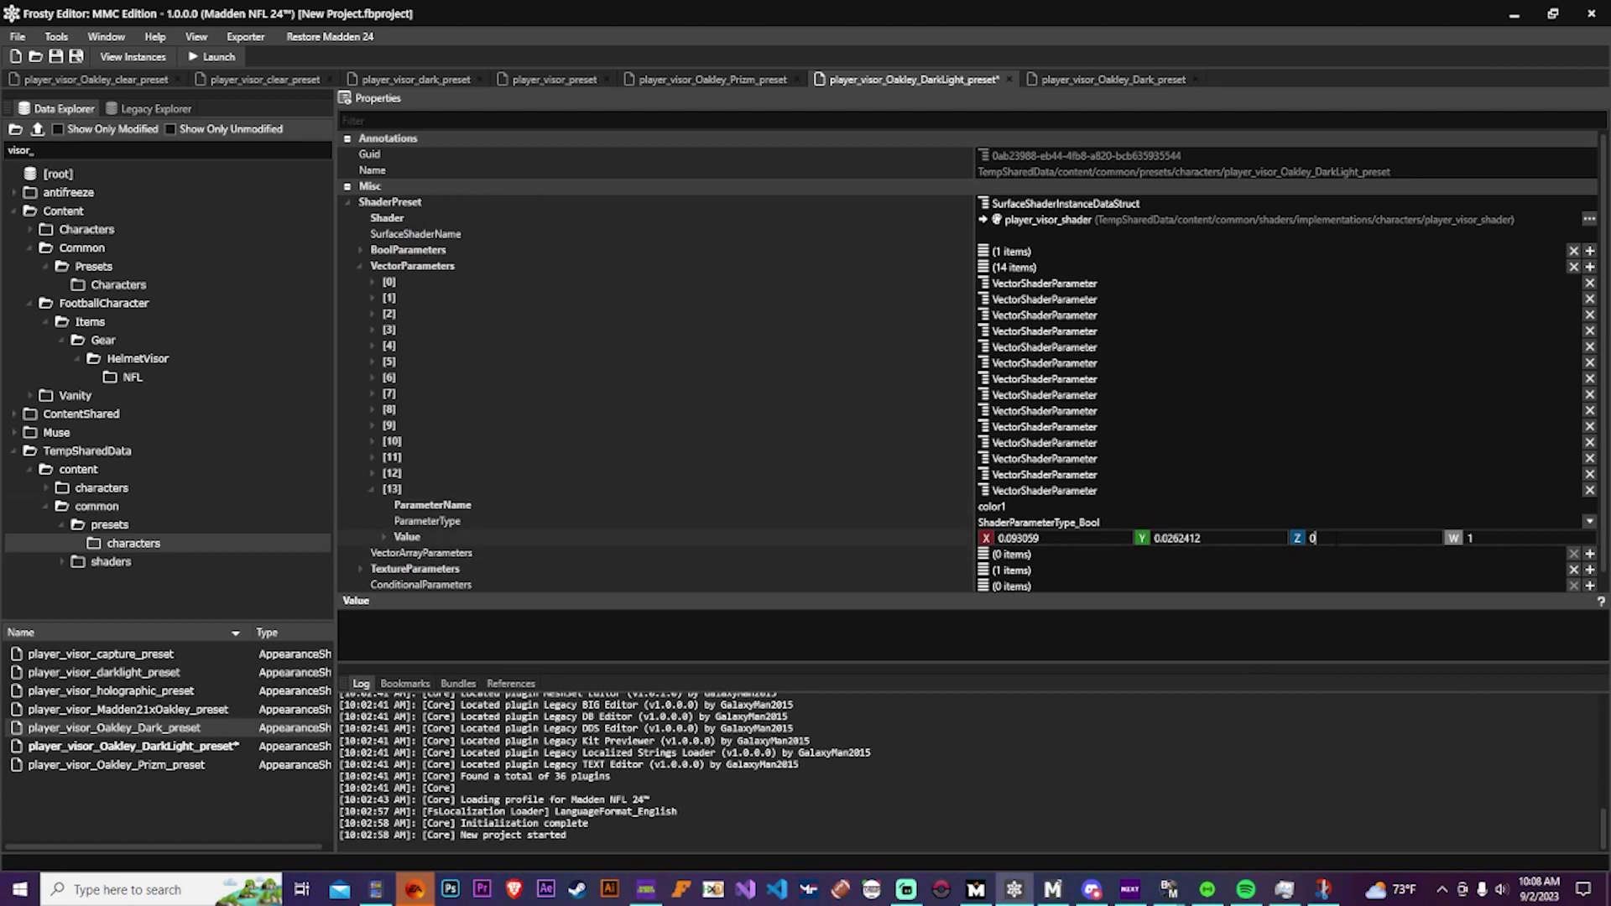
text(0.4735315)
Examine vector parameters [12] down to [9] of the DarkLight preset, including color3, color2, overlayTransmittance and overlayTransparency.
double_click(424, 472)
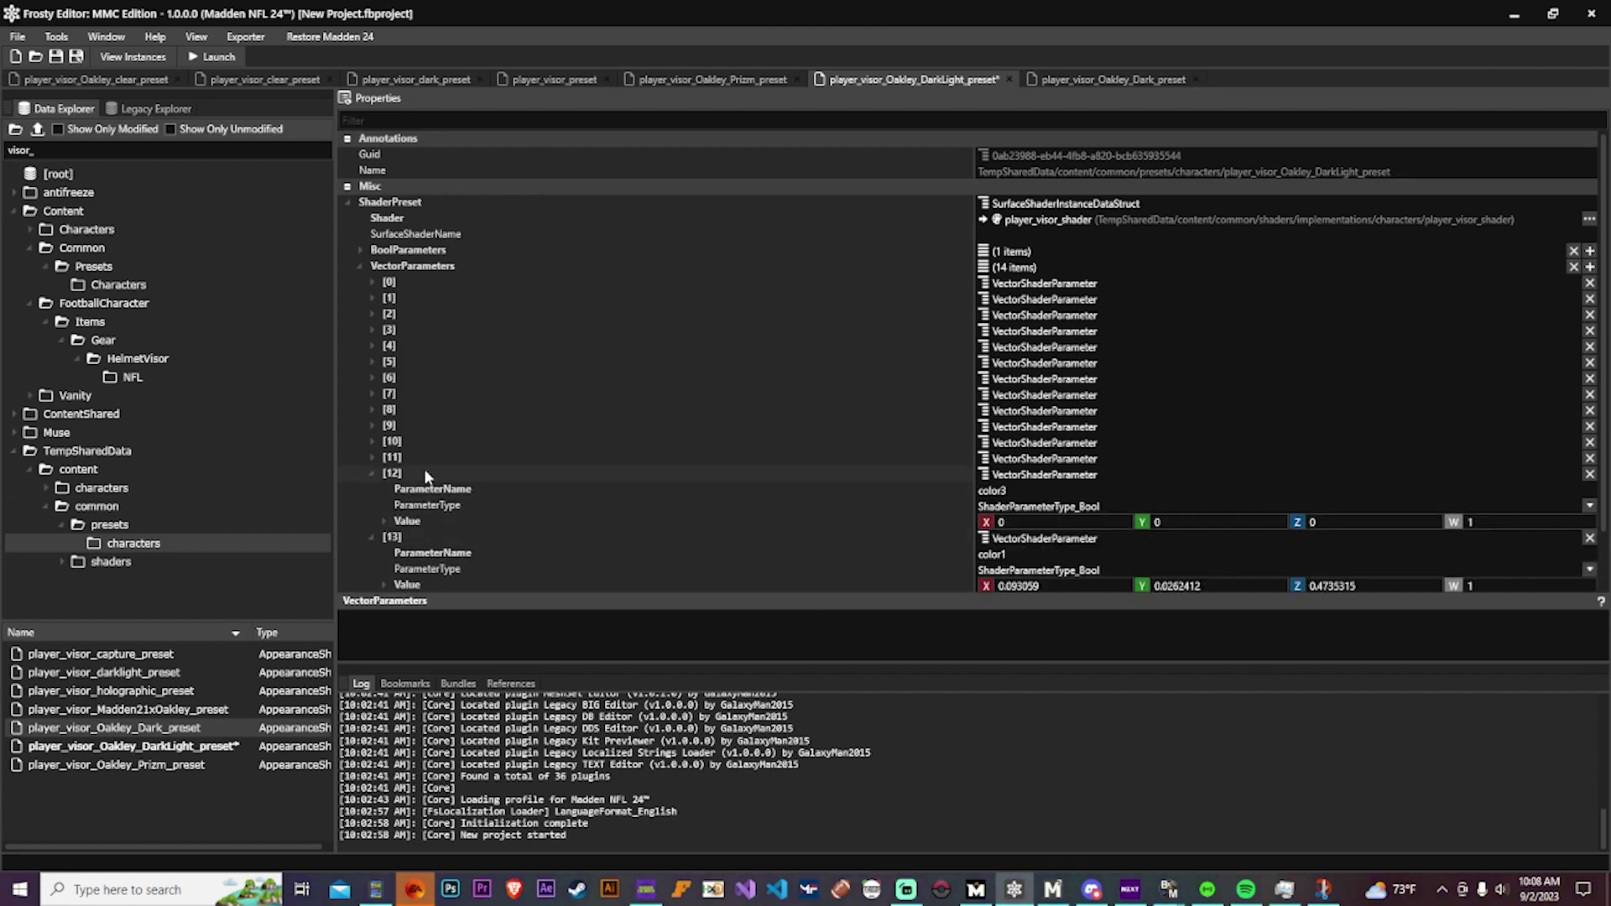
double_click(414, 454)
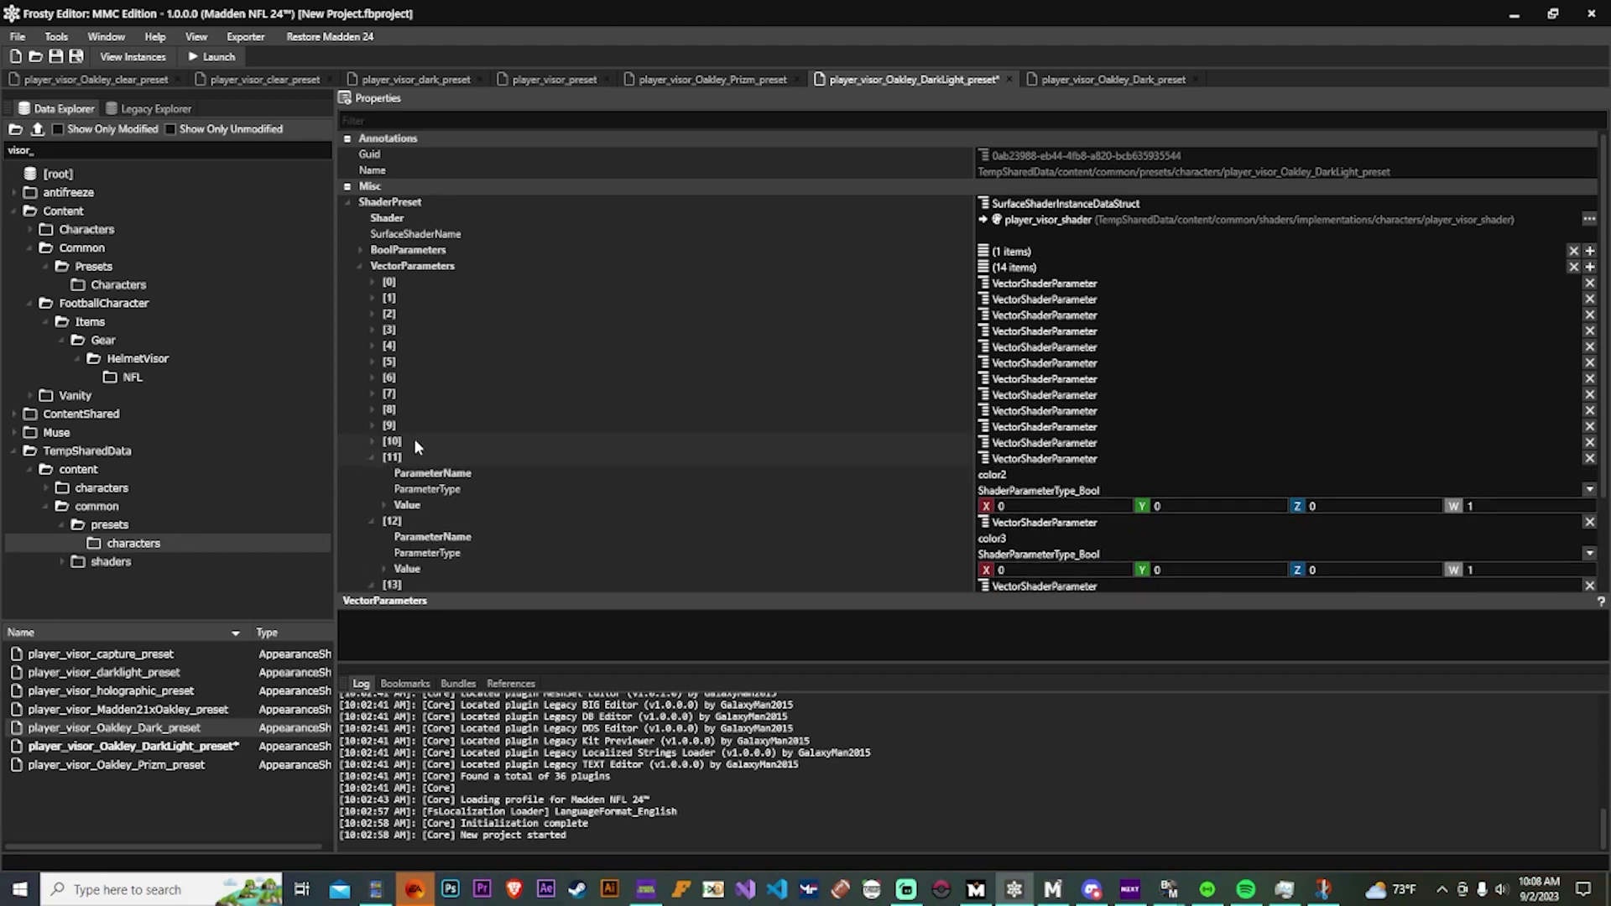
double_click(415, 437)
double_click(421, 436)
double_click(412, 424)
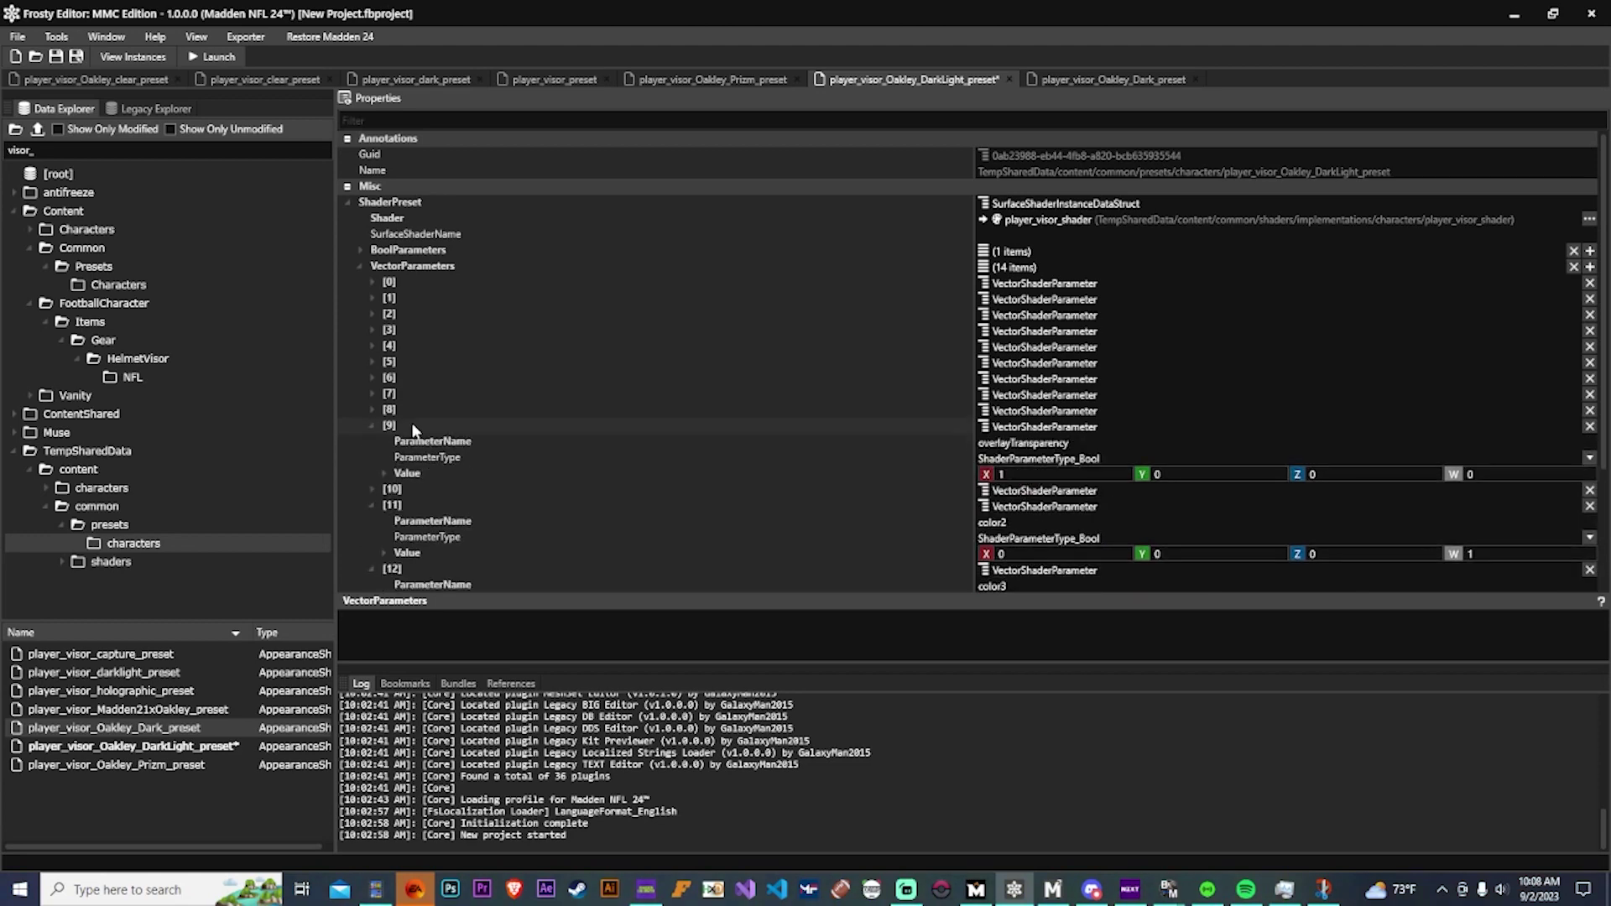
double_click(413, 428)
scroll(432, 447, down, 2)
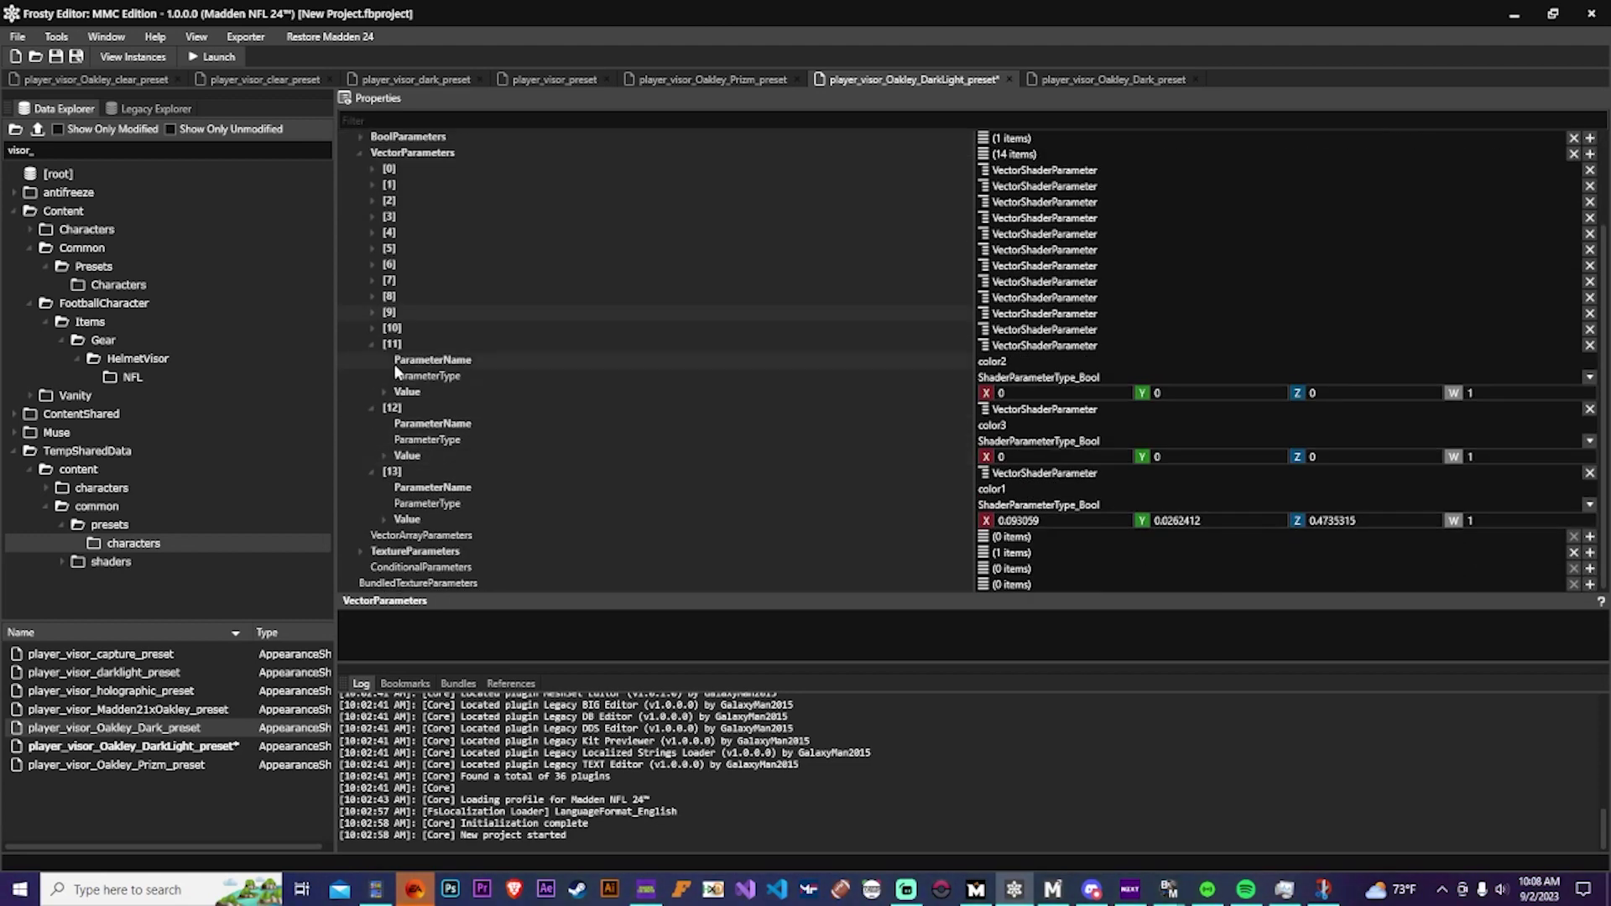
double_click(415, 346)
double_click(417, 411)
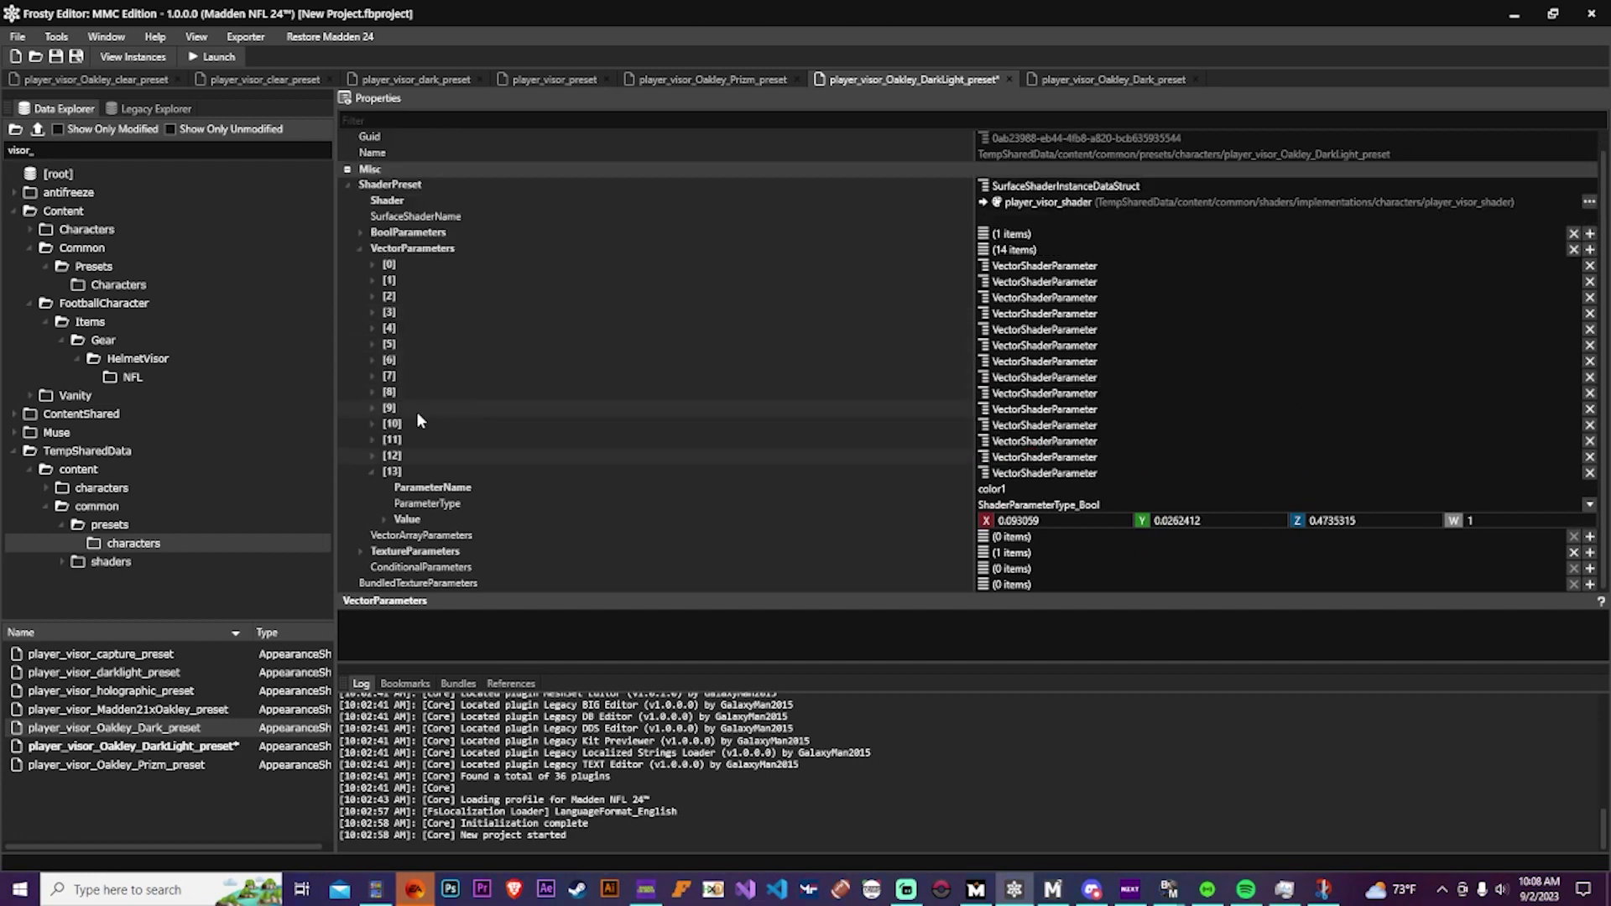
double_click(431, 422)
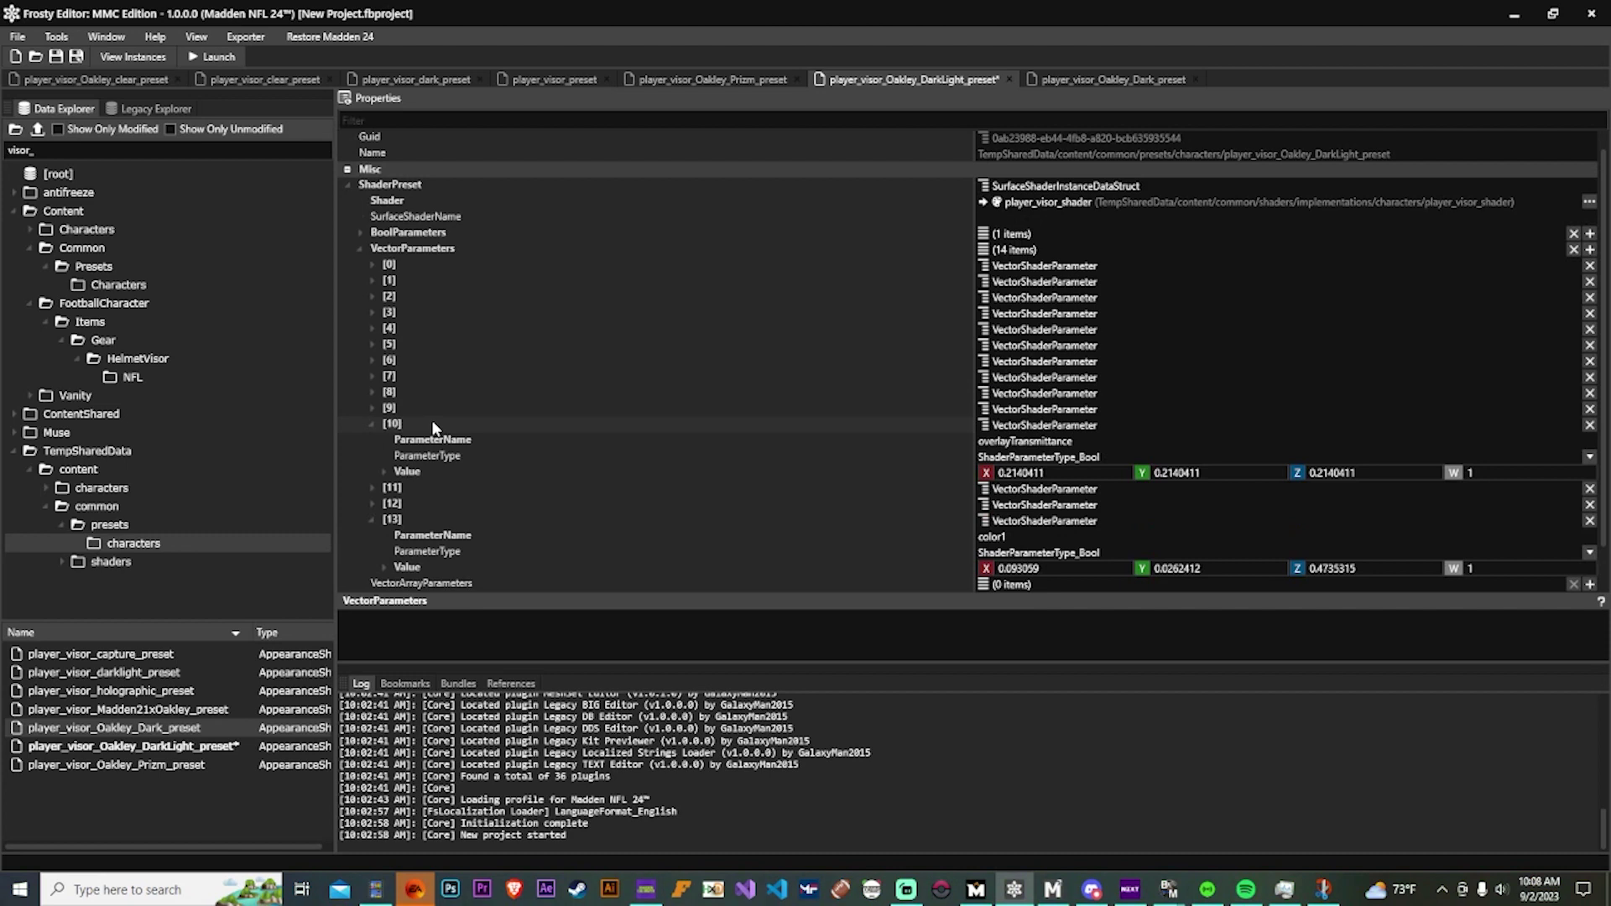
double_click(433, 424)
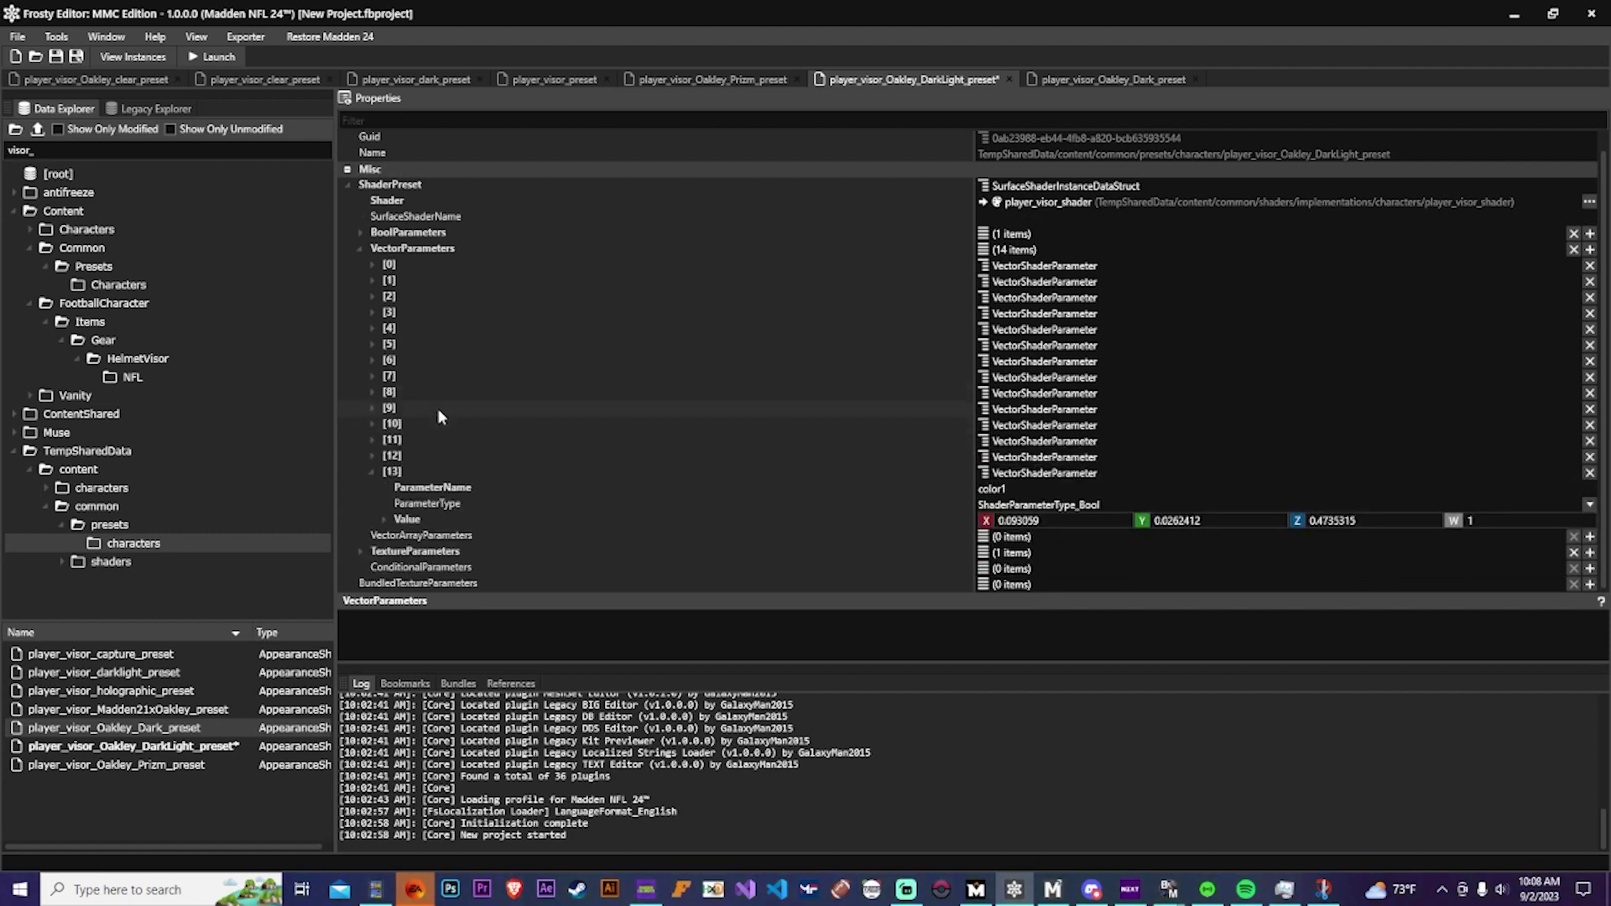
double_click(438, 410)
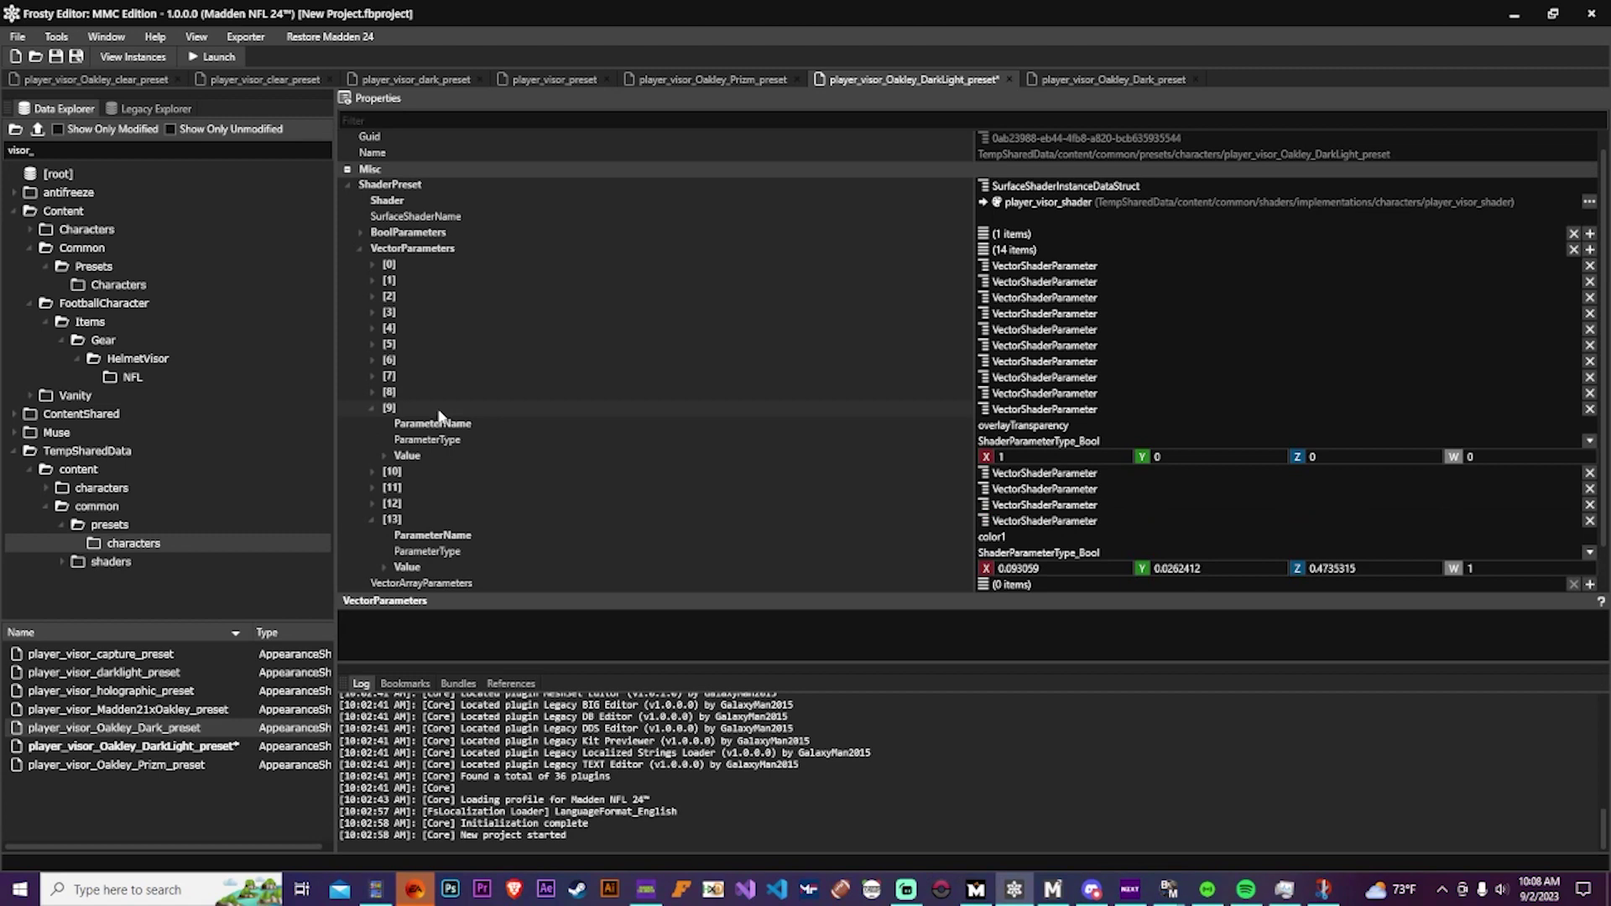
double_click(438, 409)
Set the X value of overlayMetalness to 0.5 and the X value of metalness to 0.2.
double_click(438, 391)
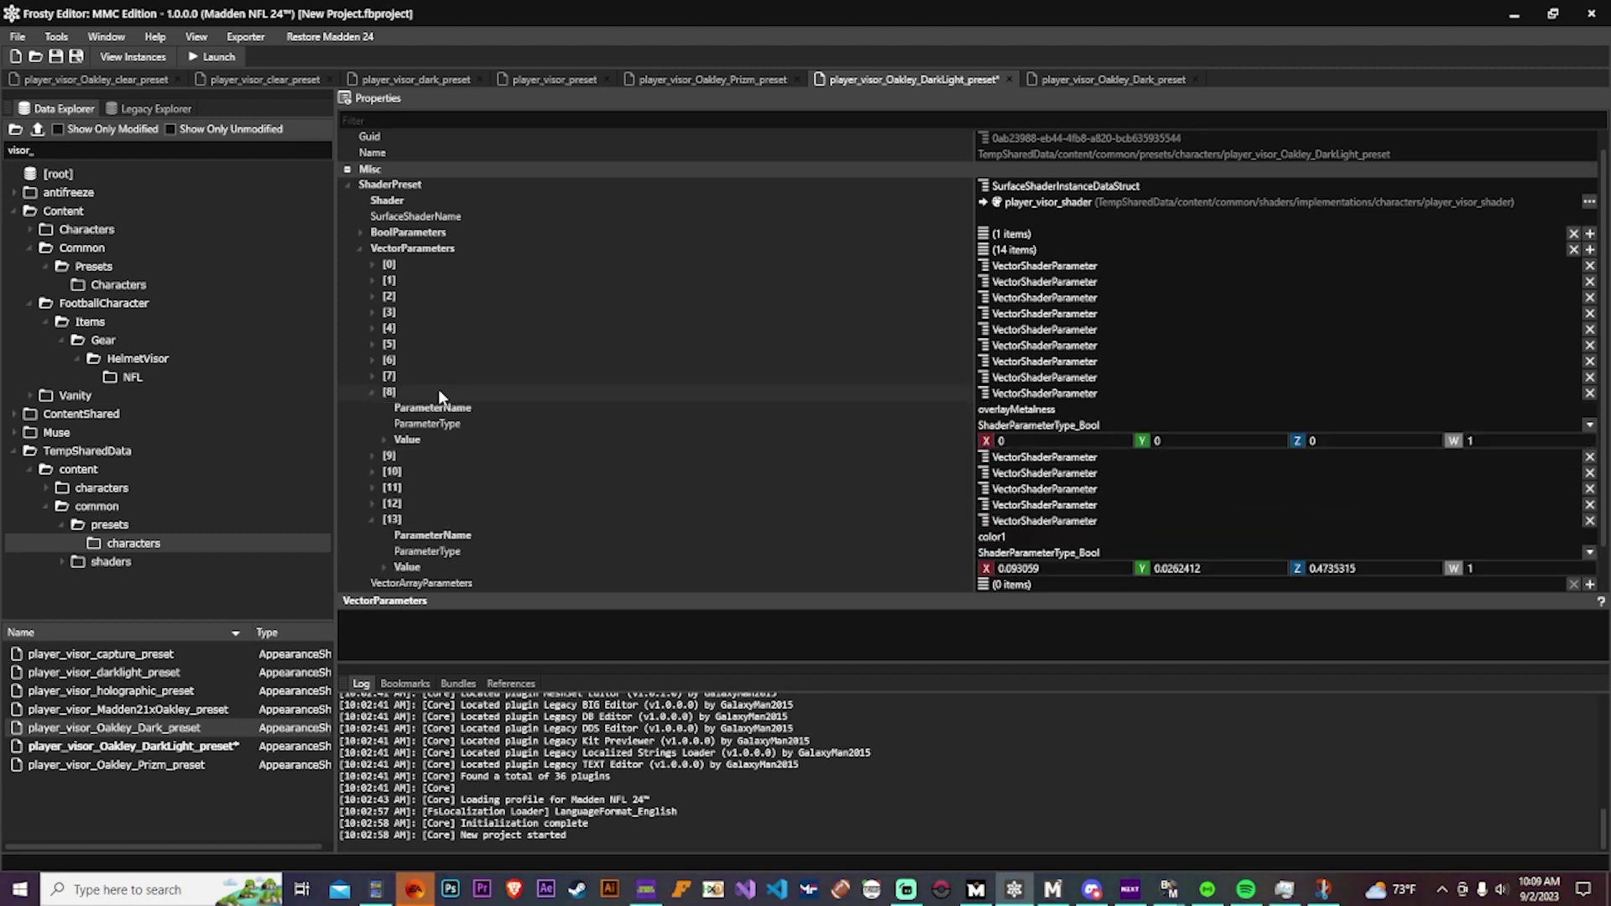
click(1001, 440)
text(.5)
double_click(712, 377)
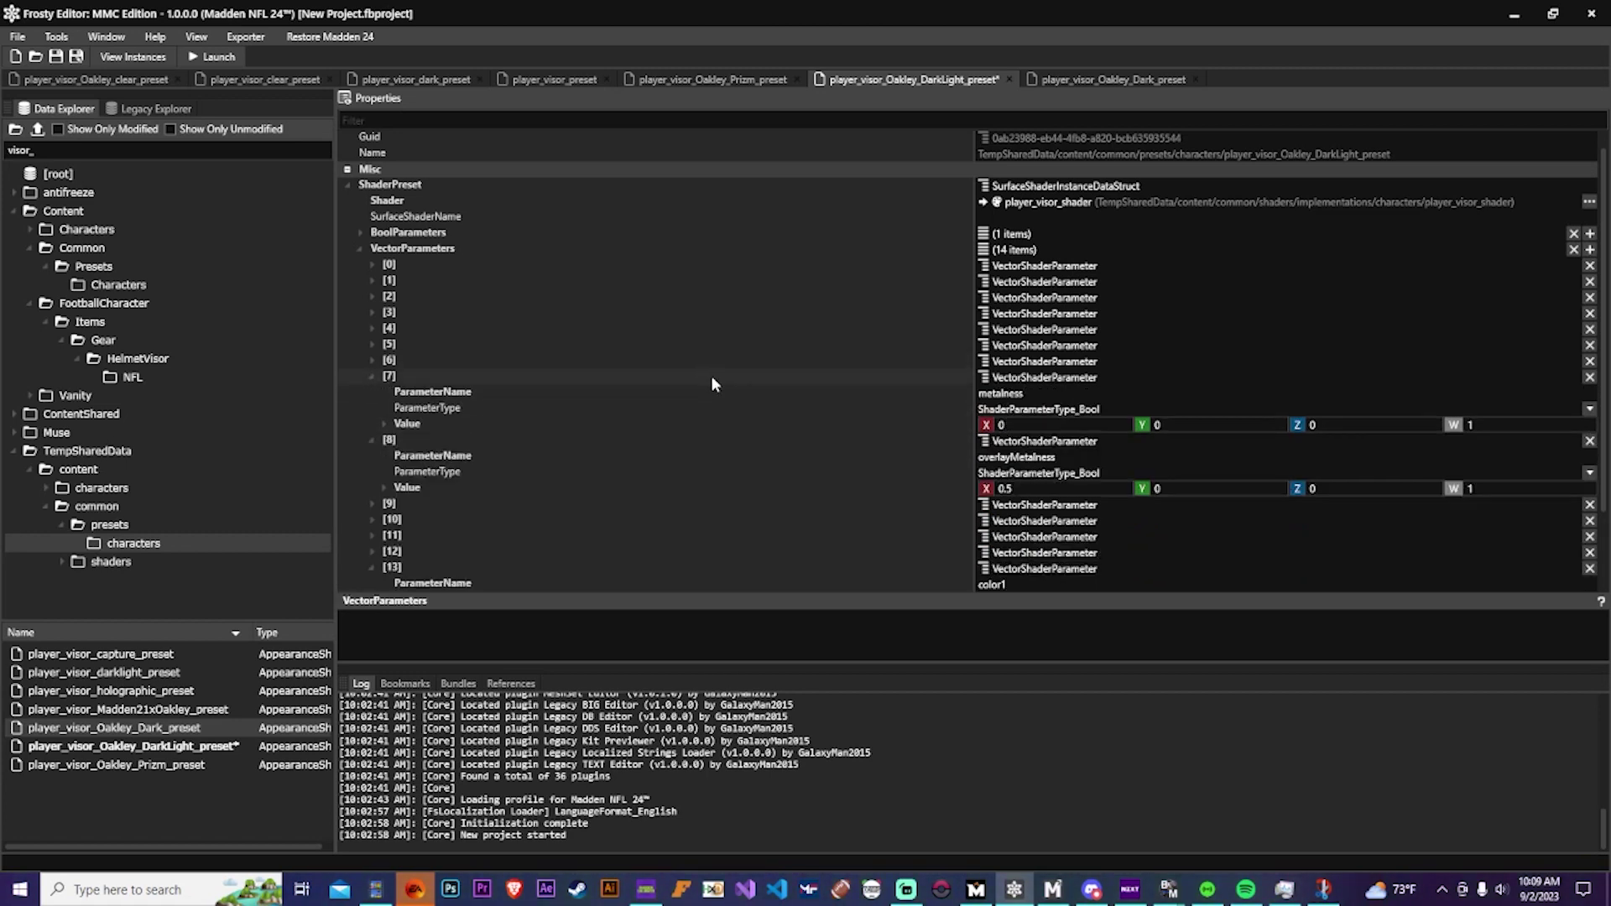
click(1039, 426)
text(2)
Expand vector parameters [6] and [5], and set the X value of reflectance to 1.
double_click(698, 360)
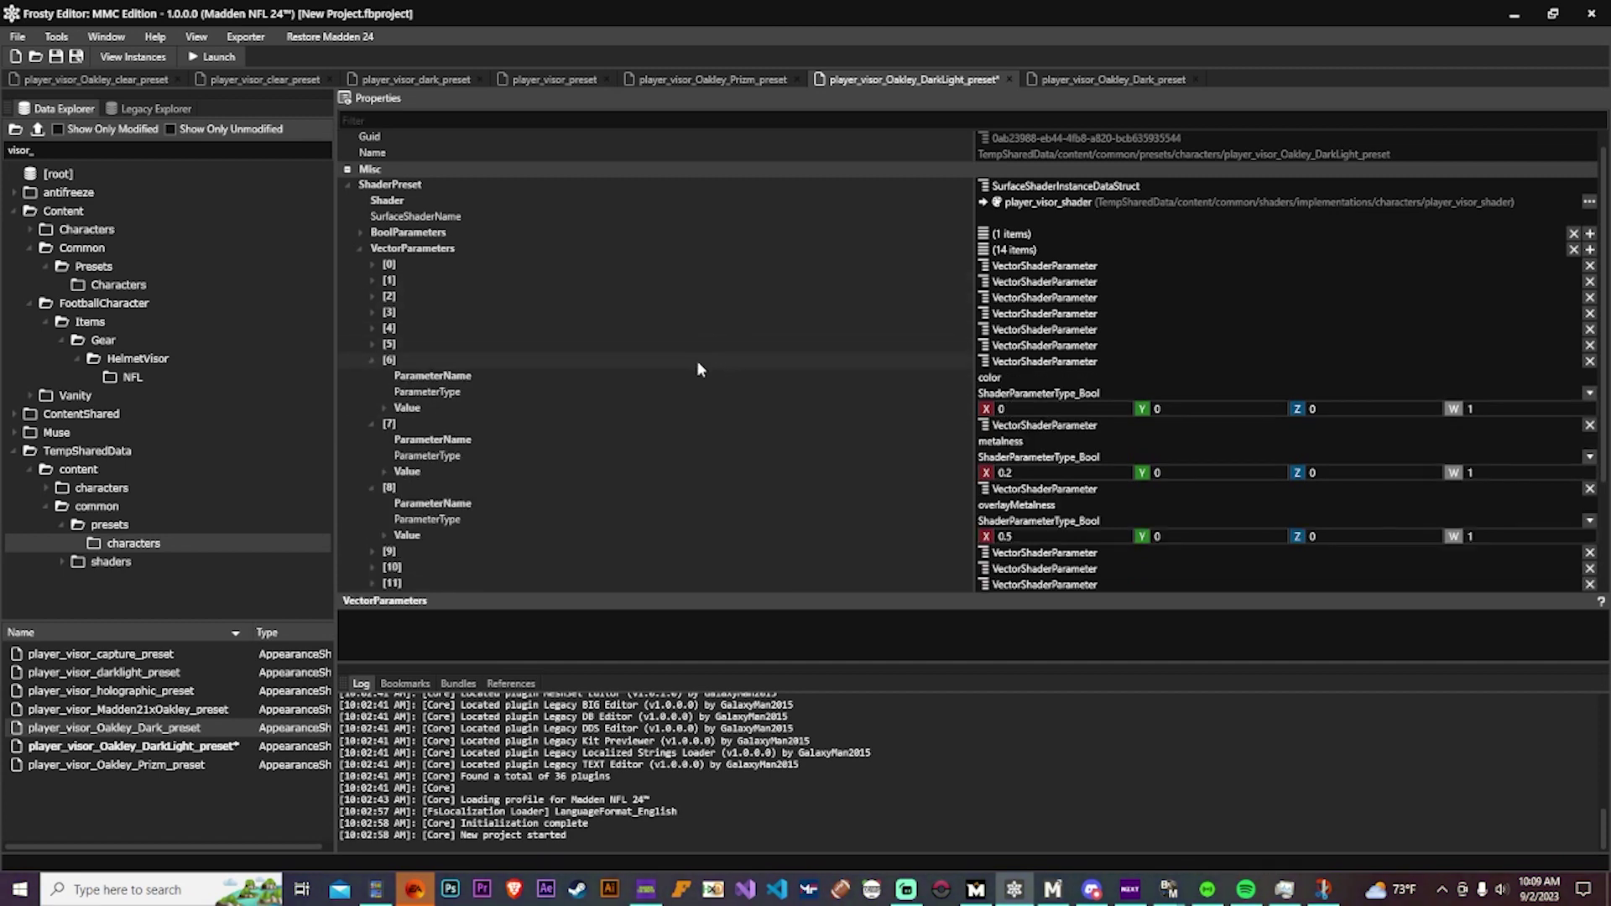
double_click(694, 345)
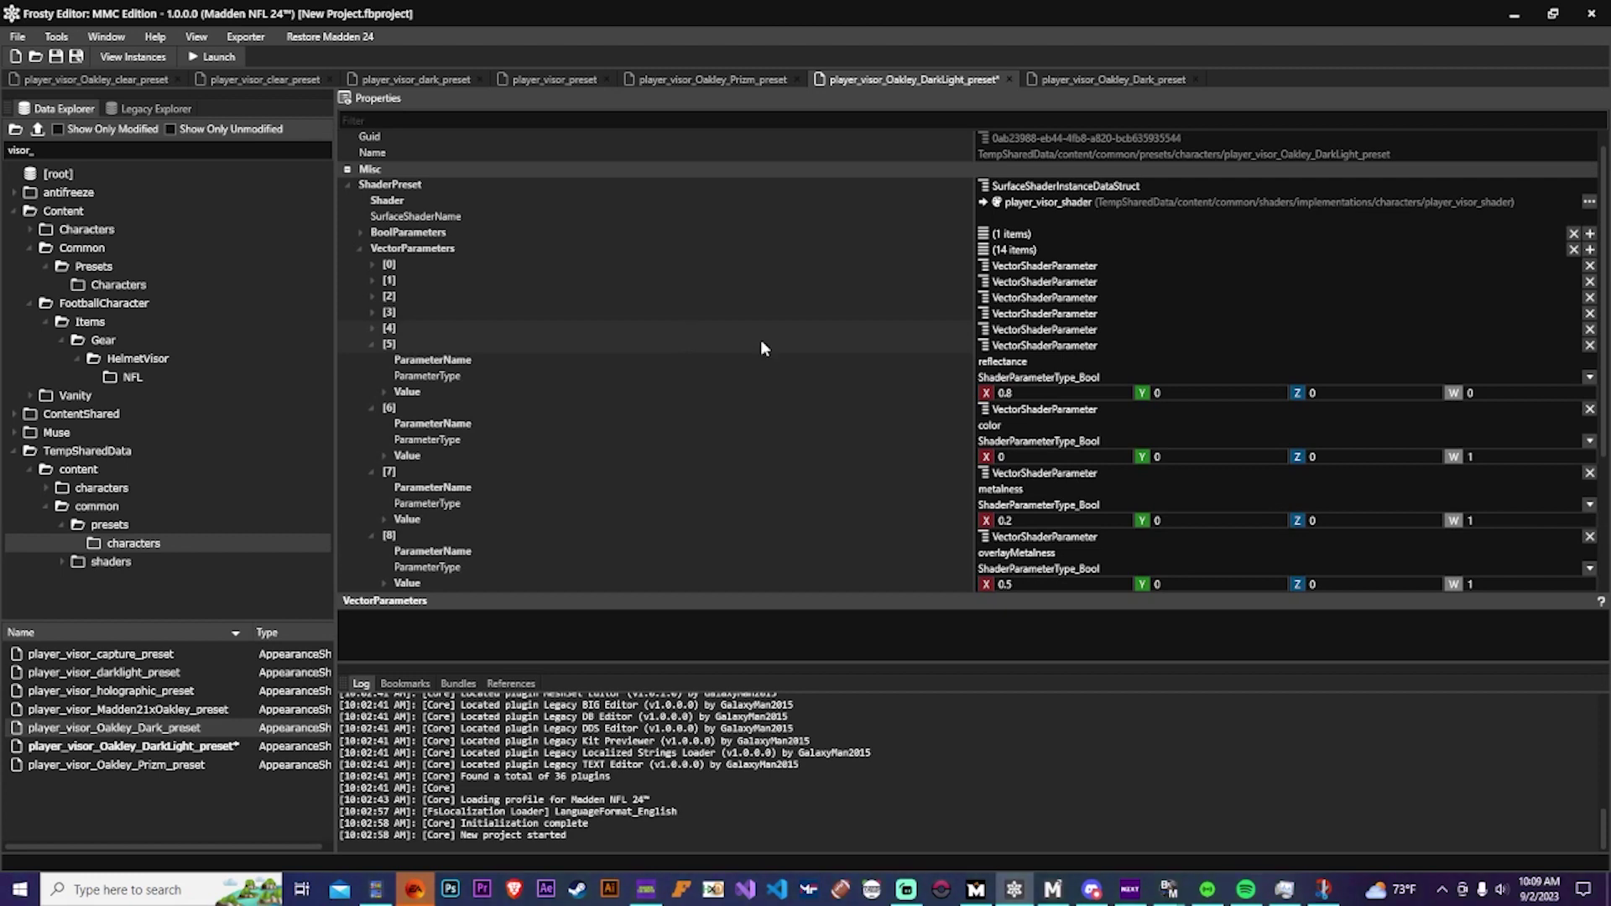
click(928, 390)
text(1)
key(Return)
Set the X value of the transparency parameter to 0.7, and expand vector parameter [3].
double_click(666, 332)
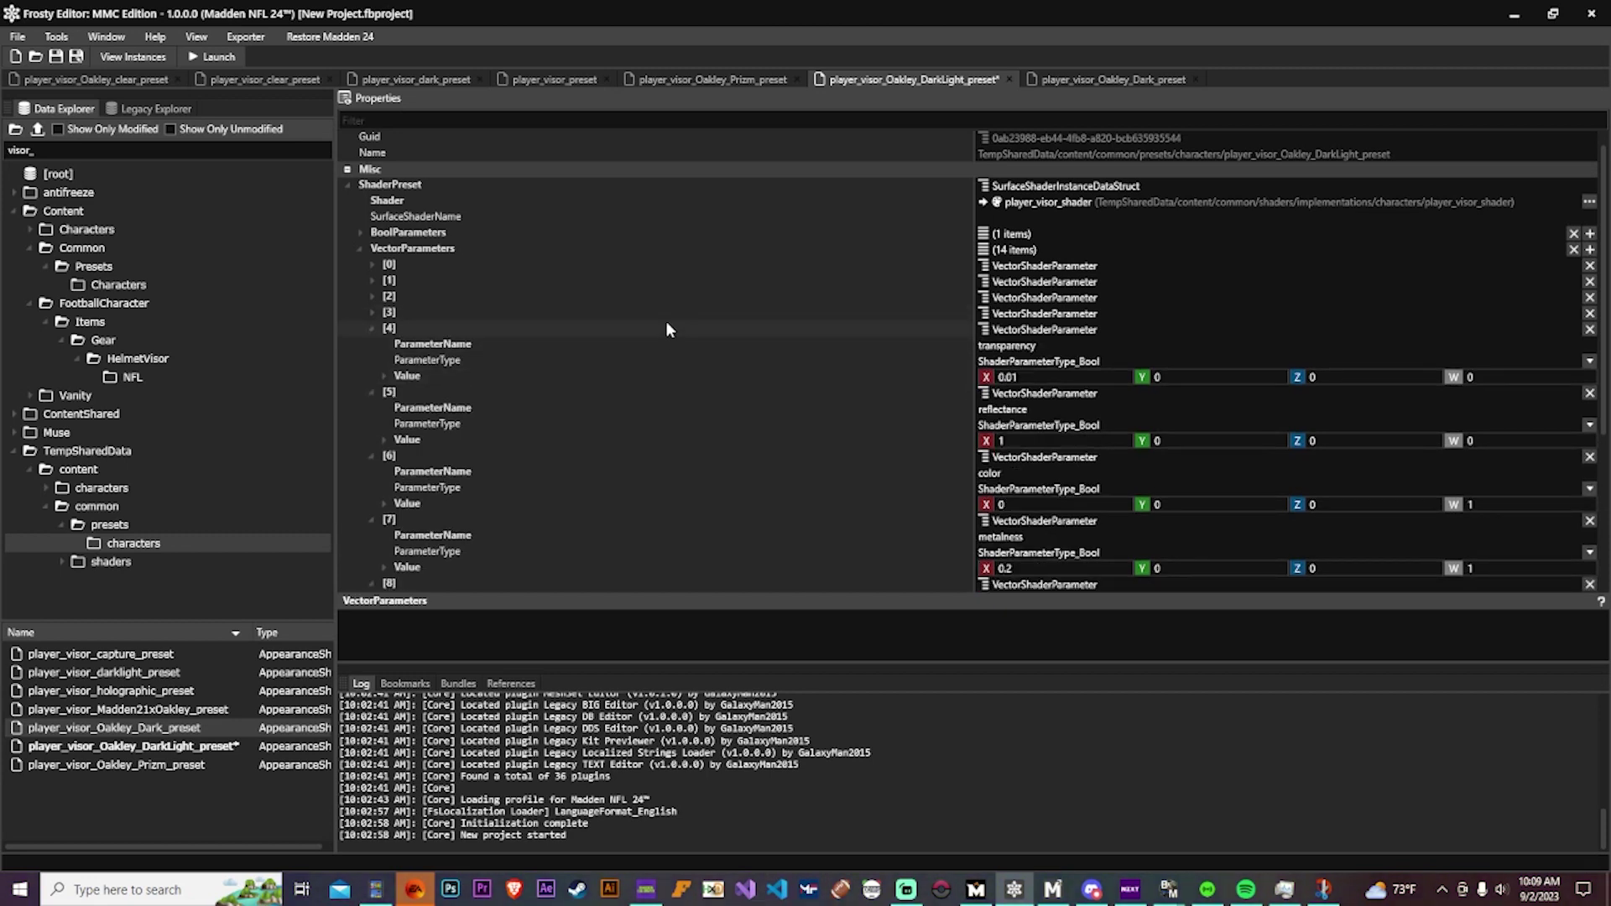
click(1024, 377)
key(BackSpace)
key(BackSpace)
text(0)
key(BackSpace)
text(7)
double_click(627, 313)
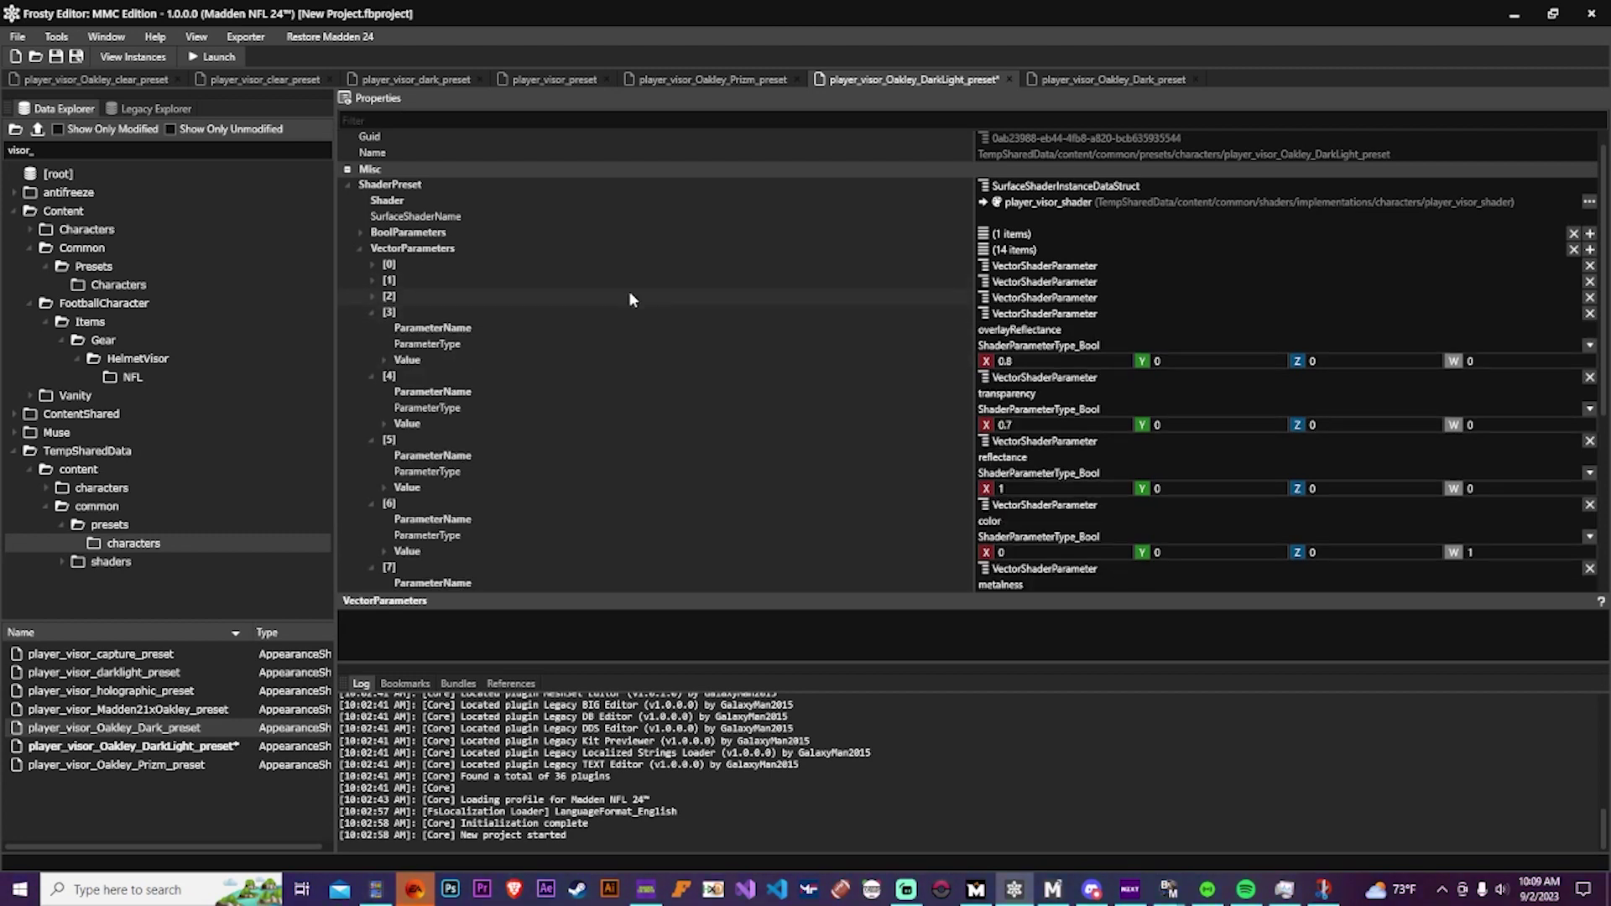
Examine vector parameters [2], [1] and [0] of the DarkLight preset.
double_click(629, 295)
double_click(628, 279)
double_click(628, 265)
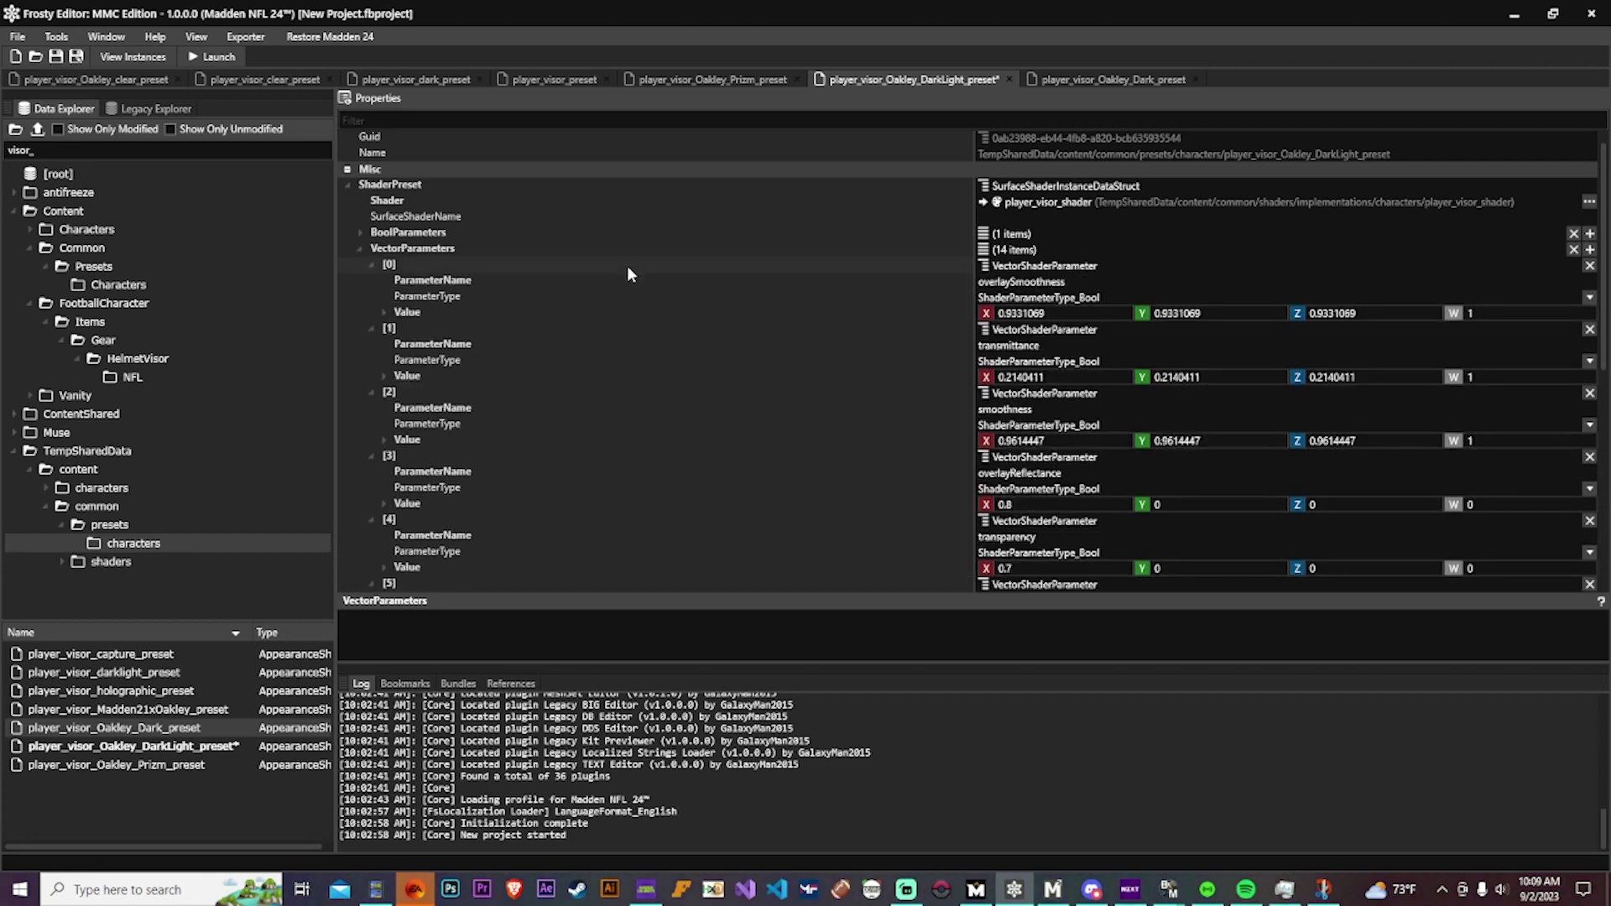
In player_visor_Oakley_Dark_preset, expand the ShaderPreset's vector parameters [13], [12], [11] and [6].
click(1079, 80)
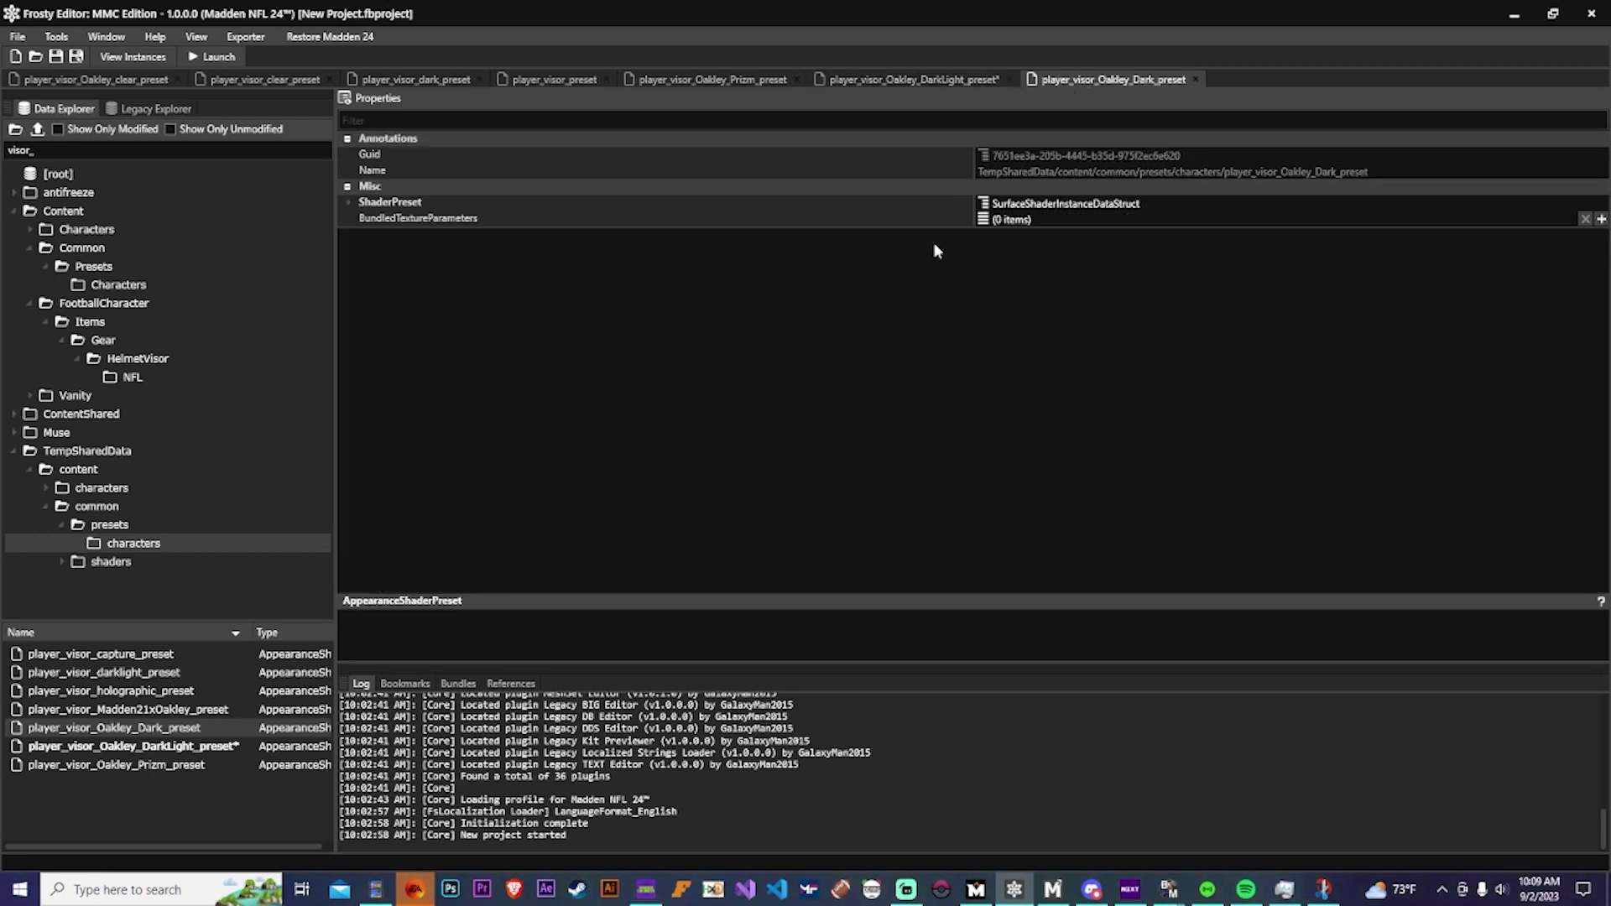
double_click(671, 200)
double_click(542, 262)
double_click(515, 494)
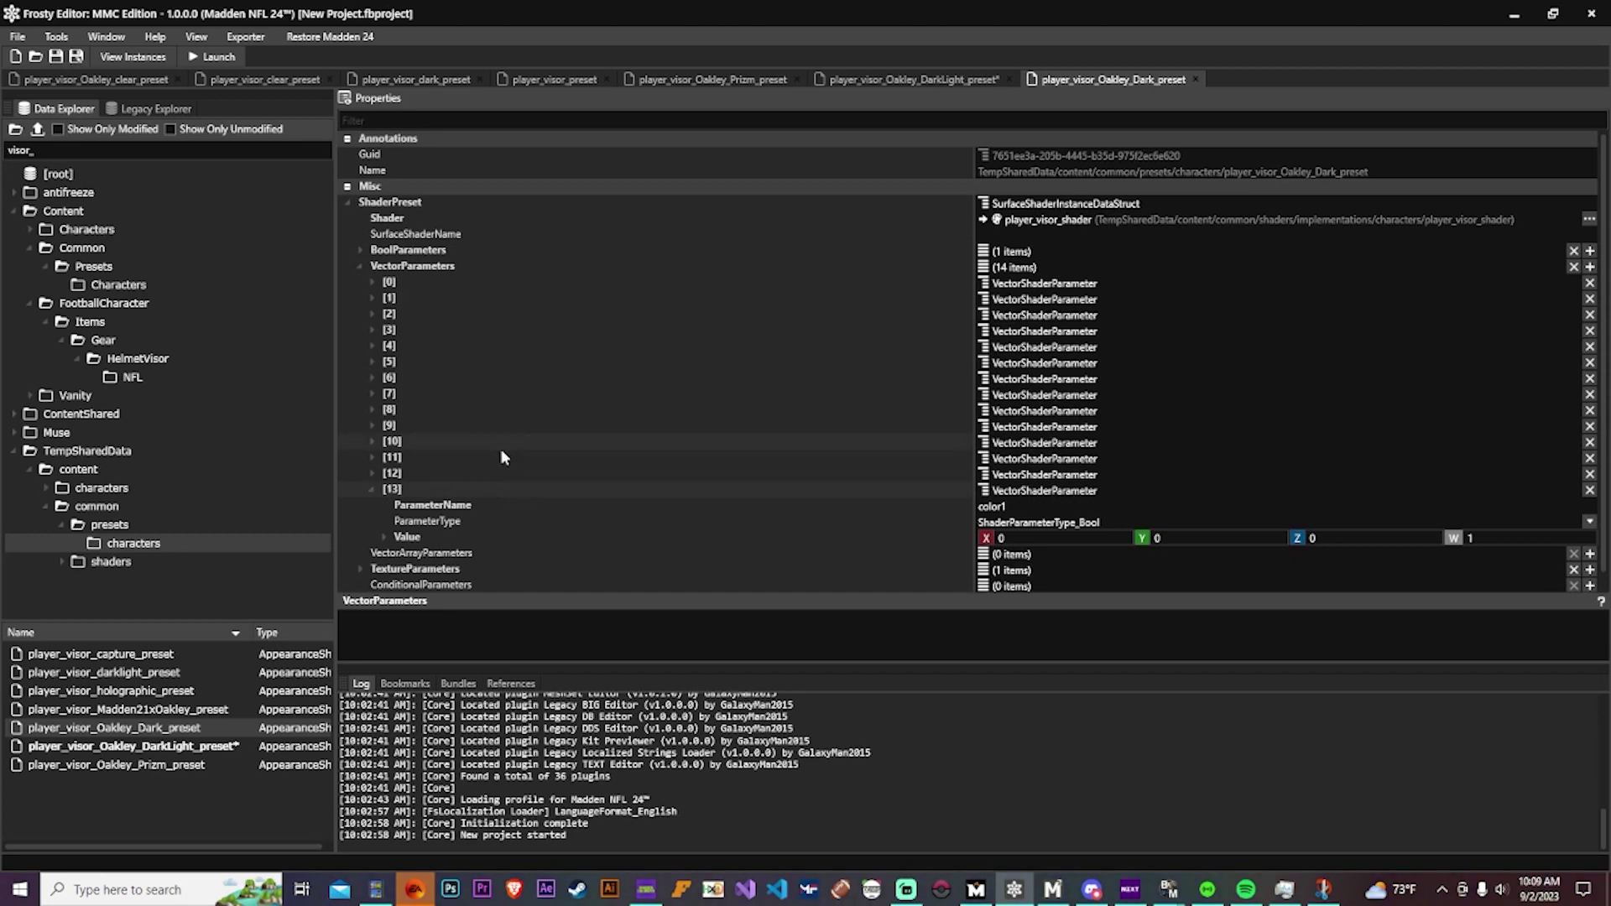
double_click(503, 474)
double_click(500, 458)
double_click(504, 394)
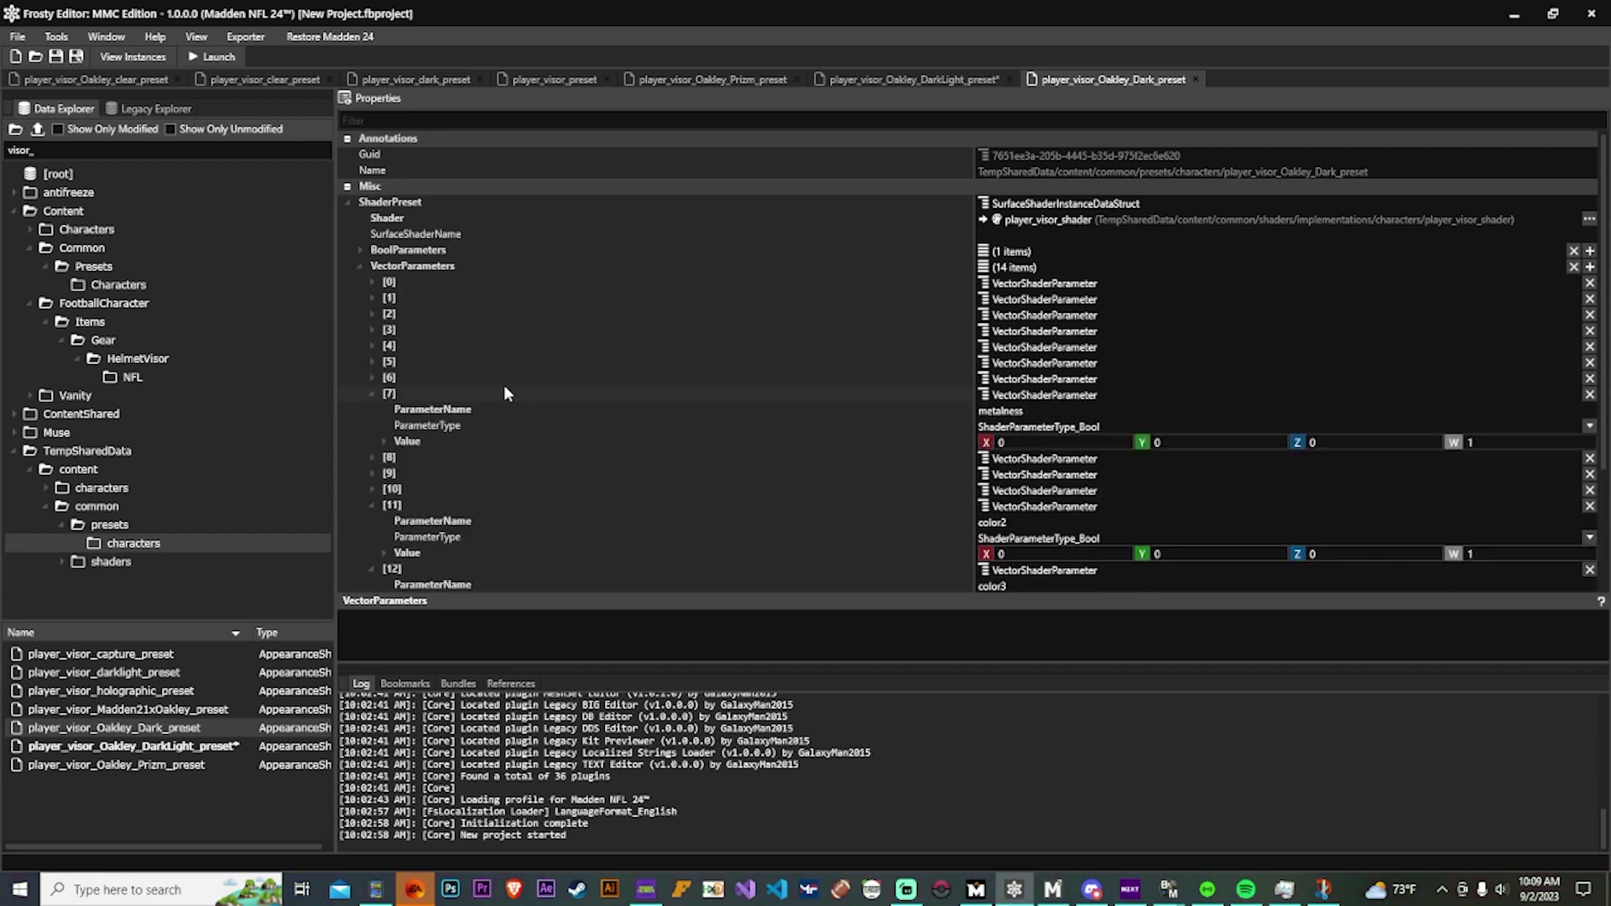
double_click(503, 394)
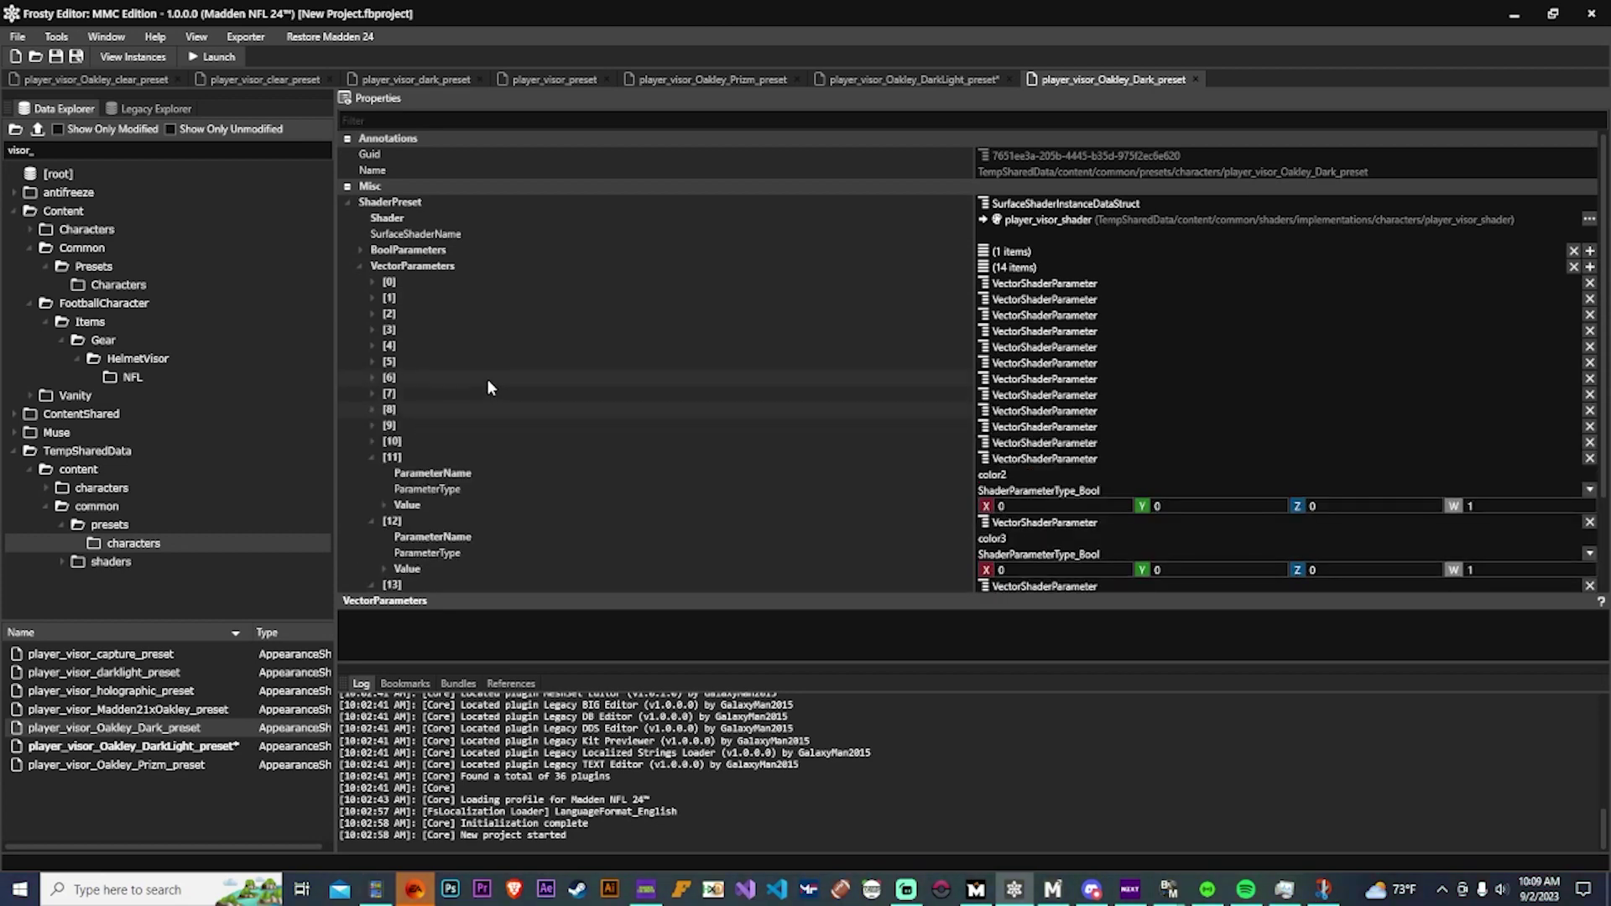
double_click(490, 379)
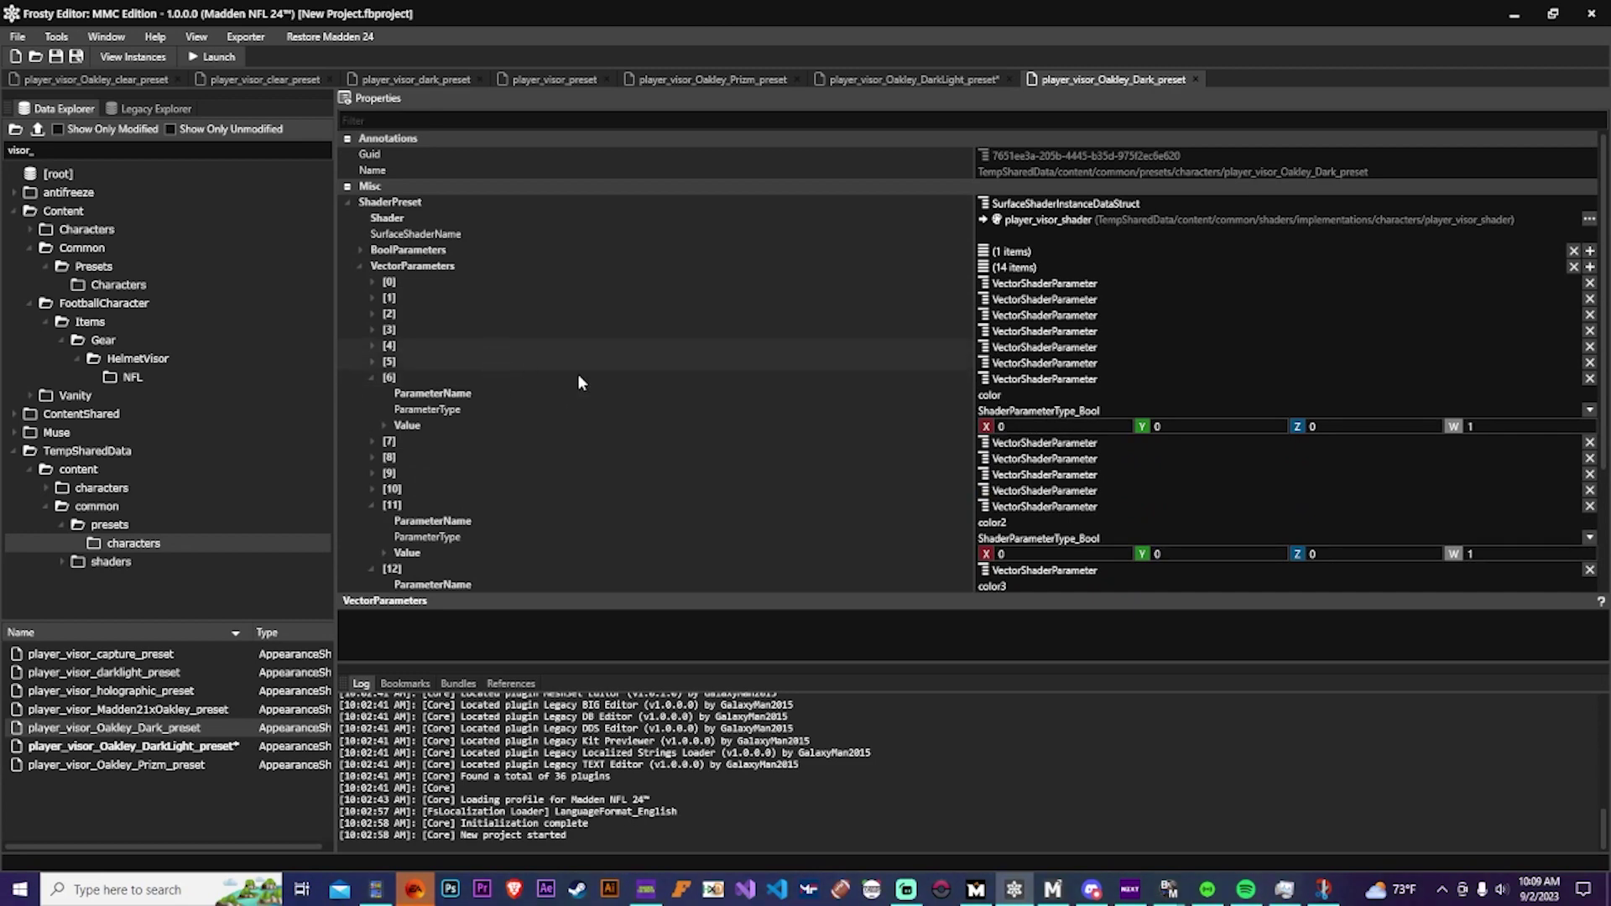
Set the Oakley Dark preset's color X value to 1, color3 Z value to 1 and color2 Y value to 1.
click(1006, 426)
scroll(1011, 445, down, 4)
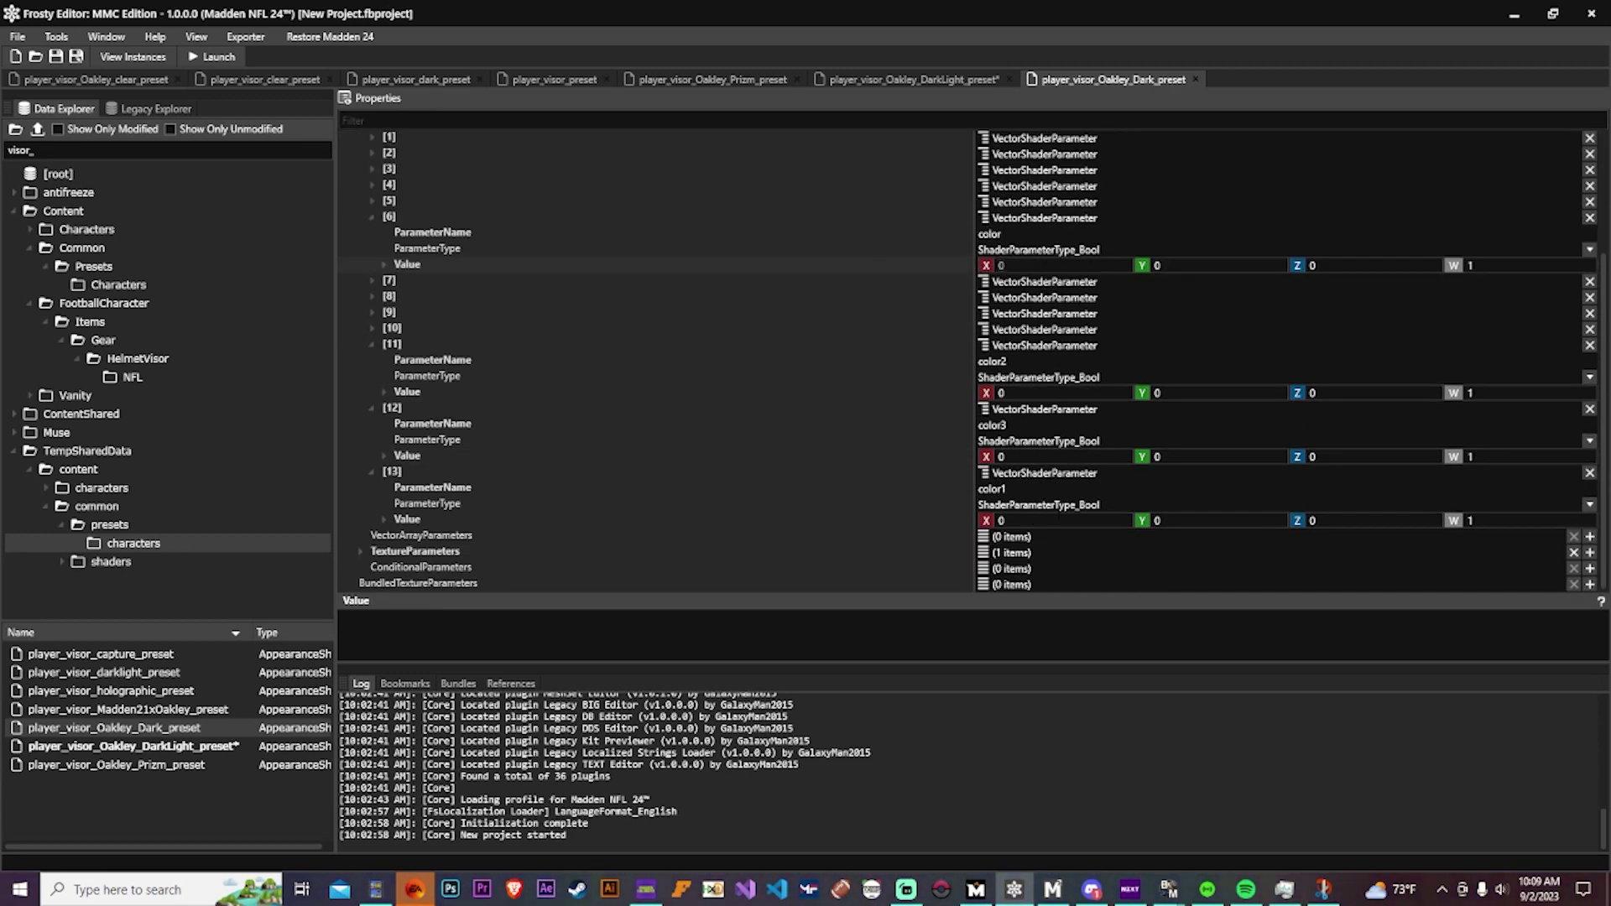
text(1)
double_click(1216, 400)
text(1)
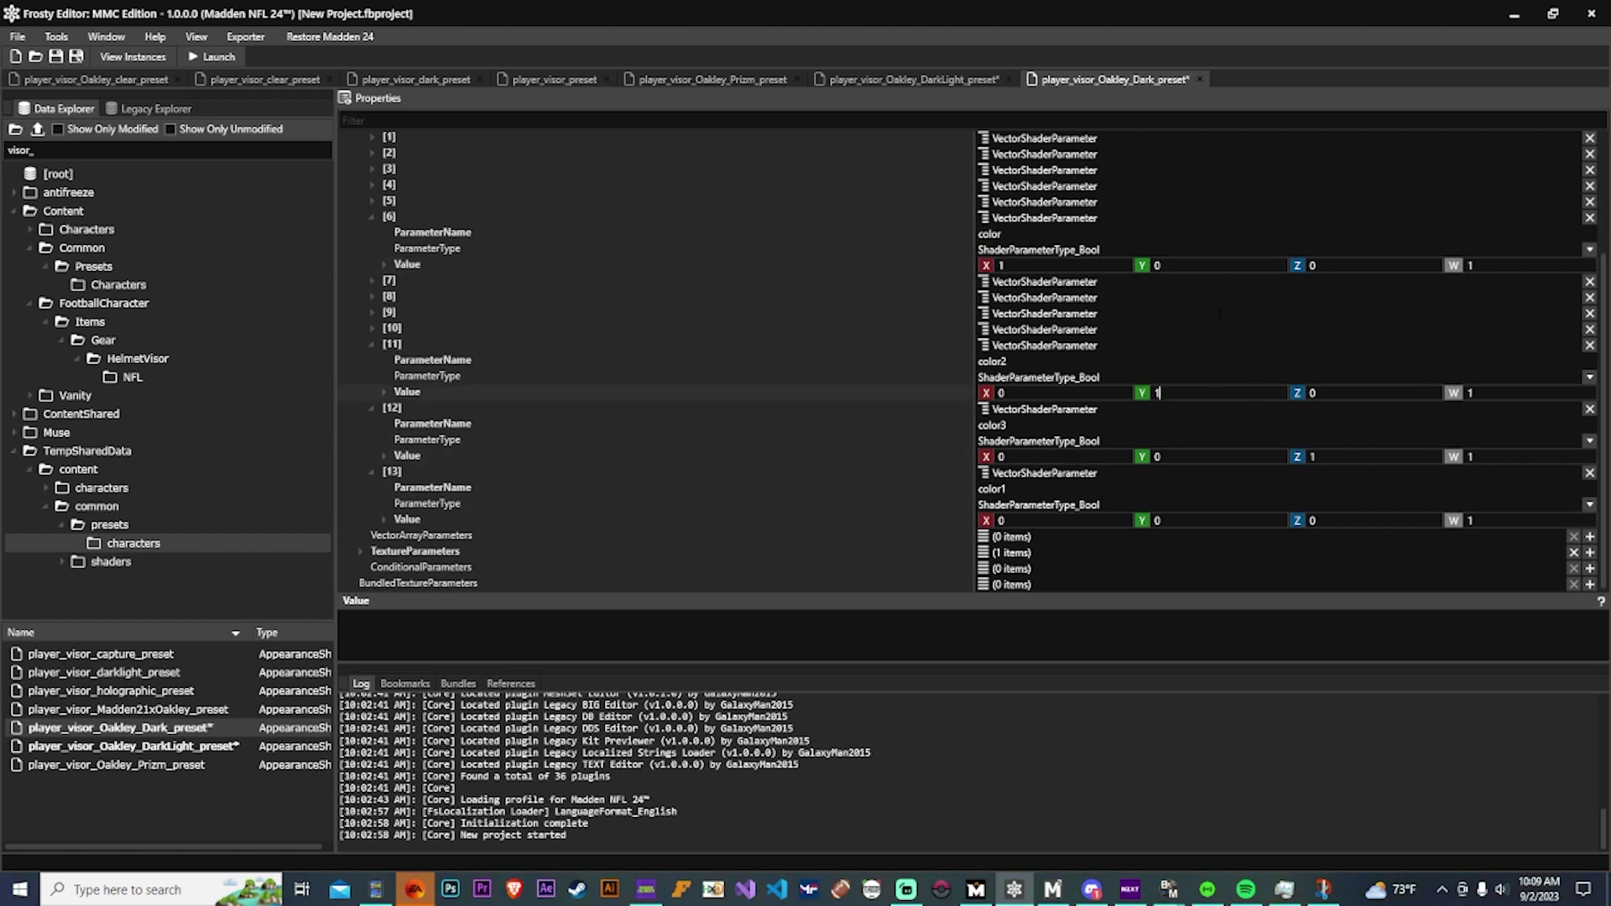
scroll(644, 321, up, 3)
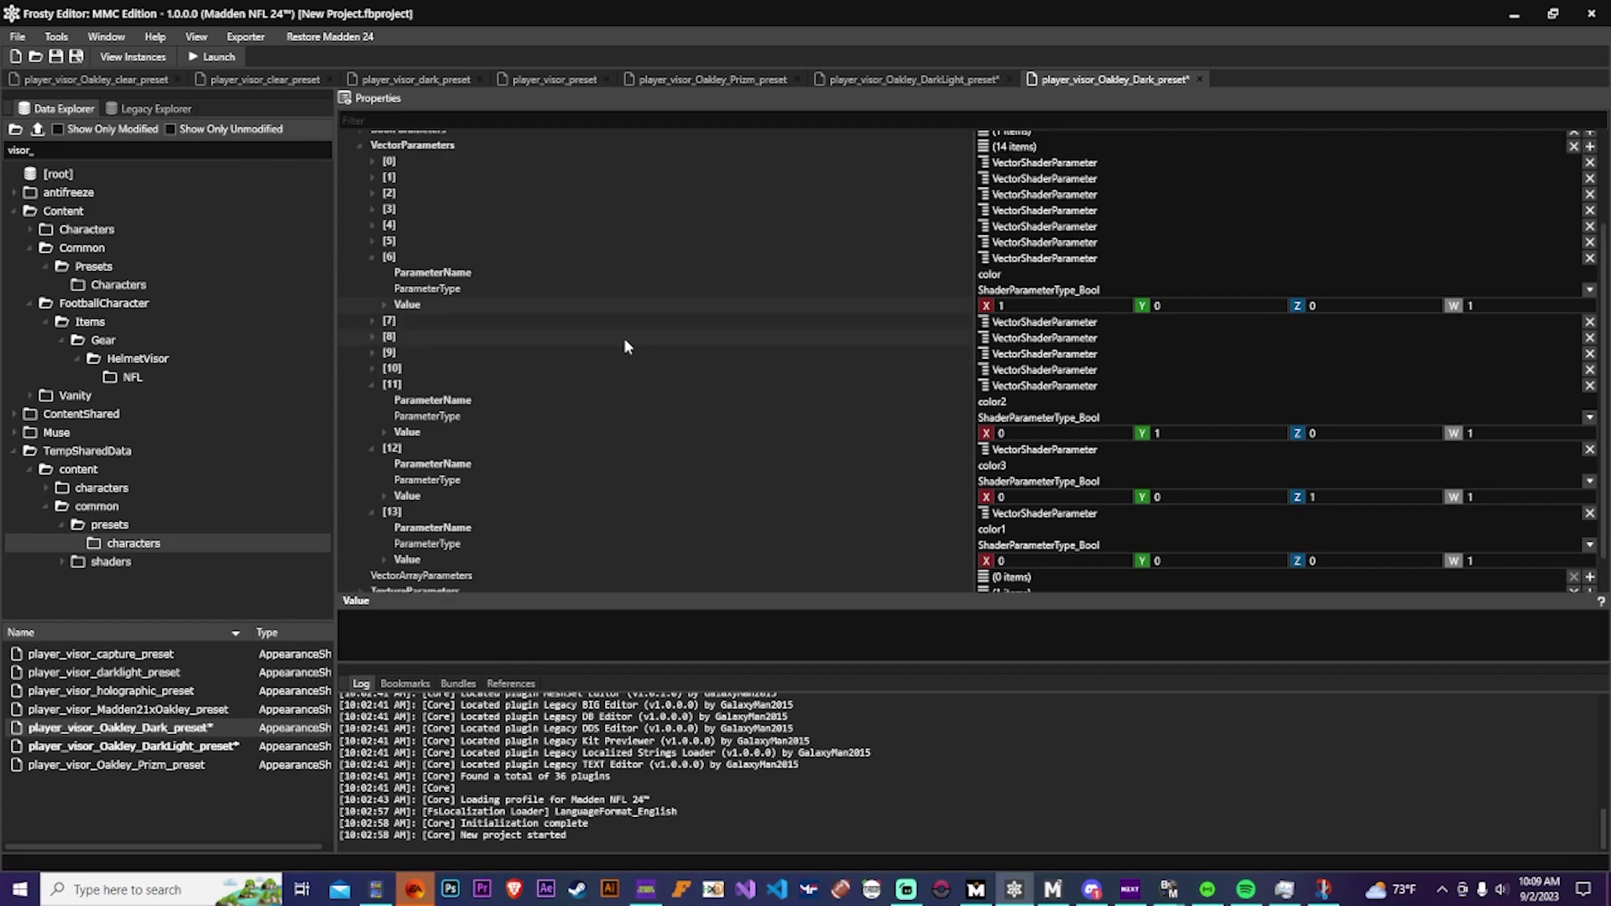
Save the project as visorPack1 in the 0 24MADDEN folder.
click(18, 37)
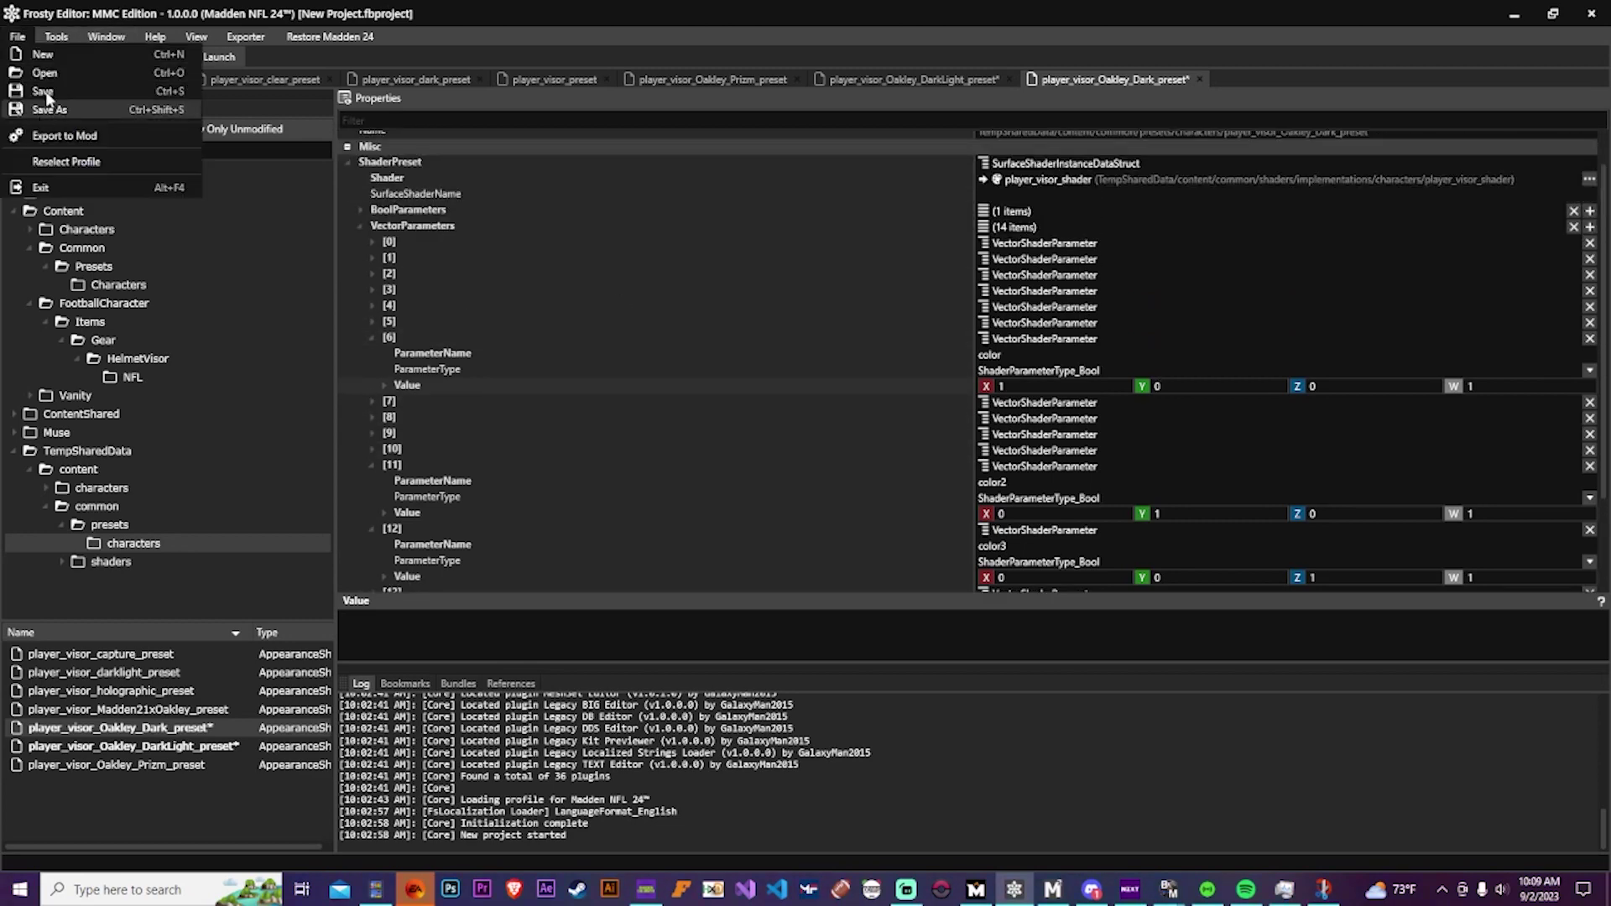
click(50, 107)
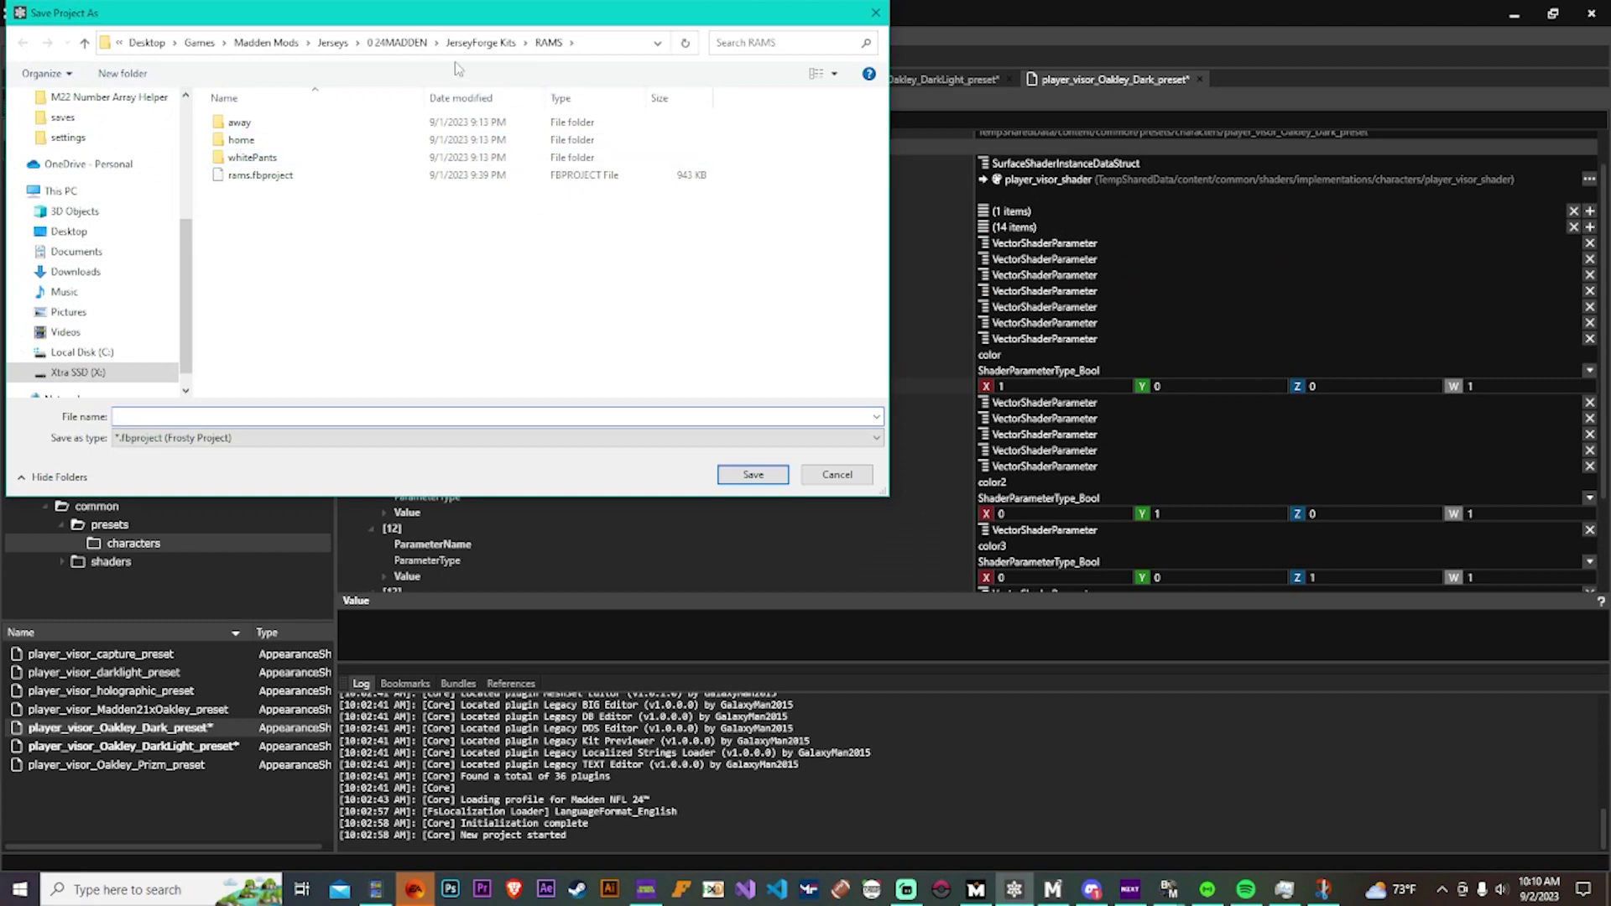
click(393, 44)
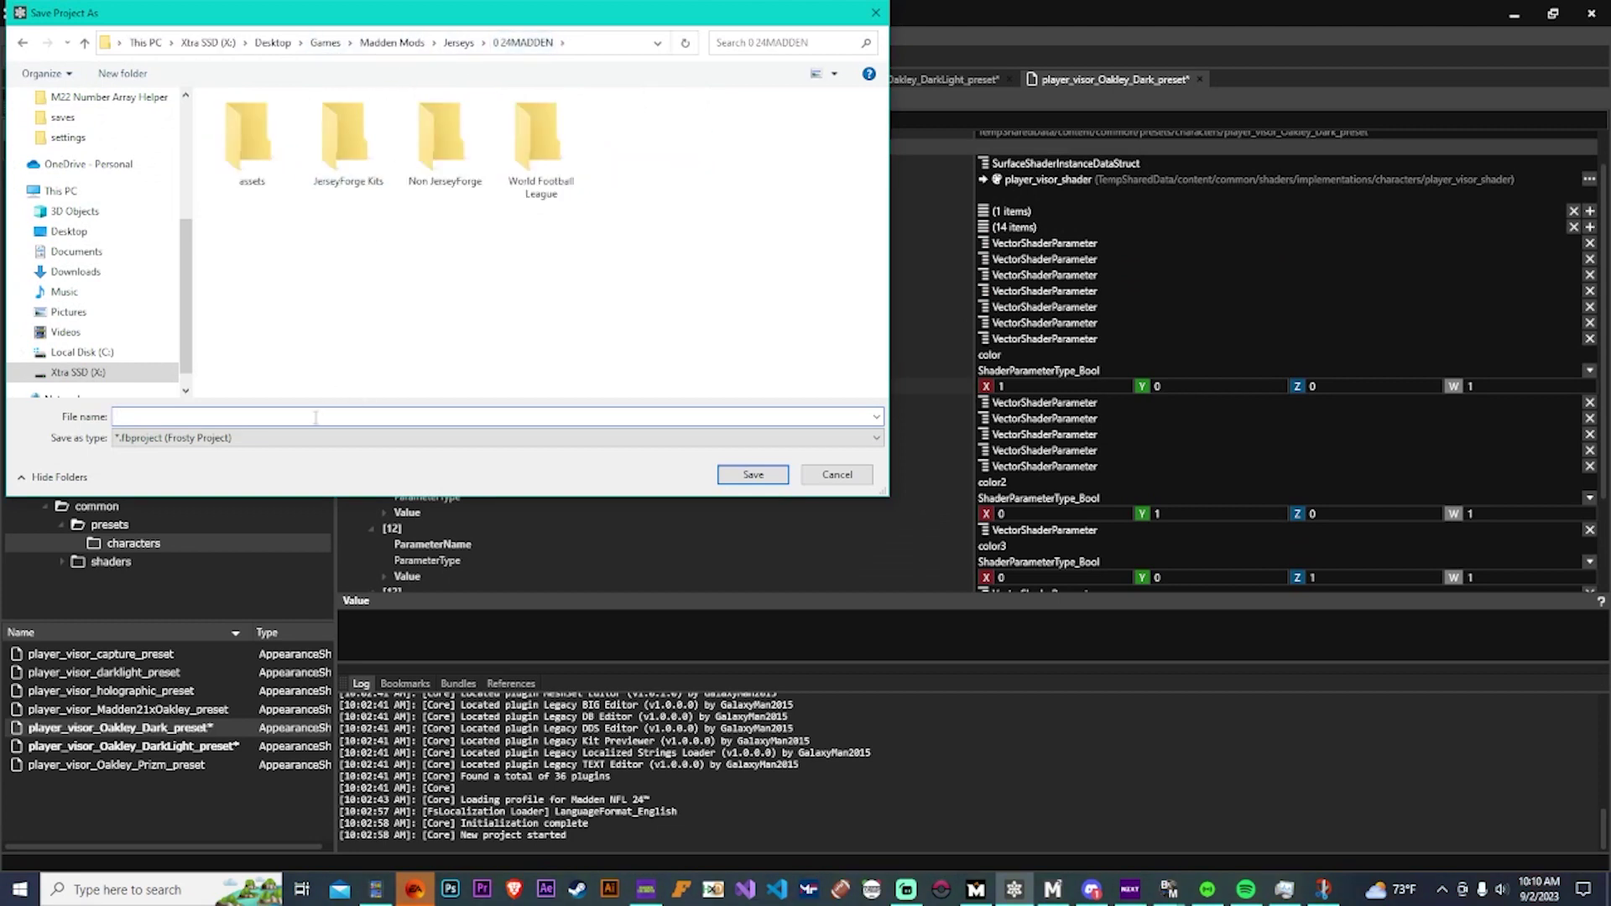
text(visorPack1)
key(Return)
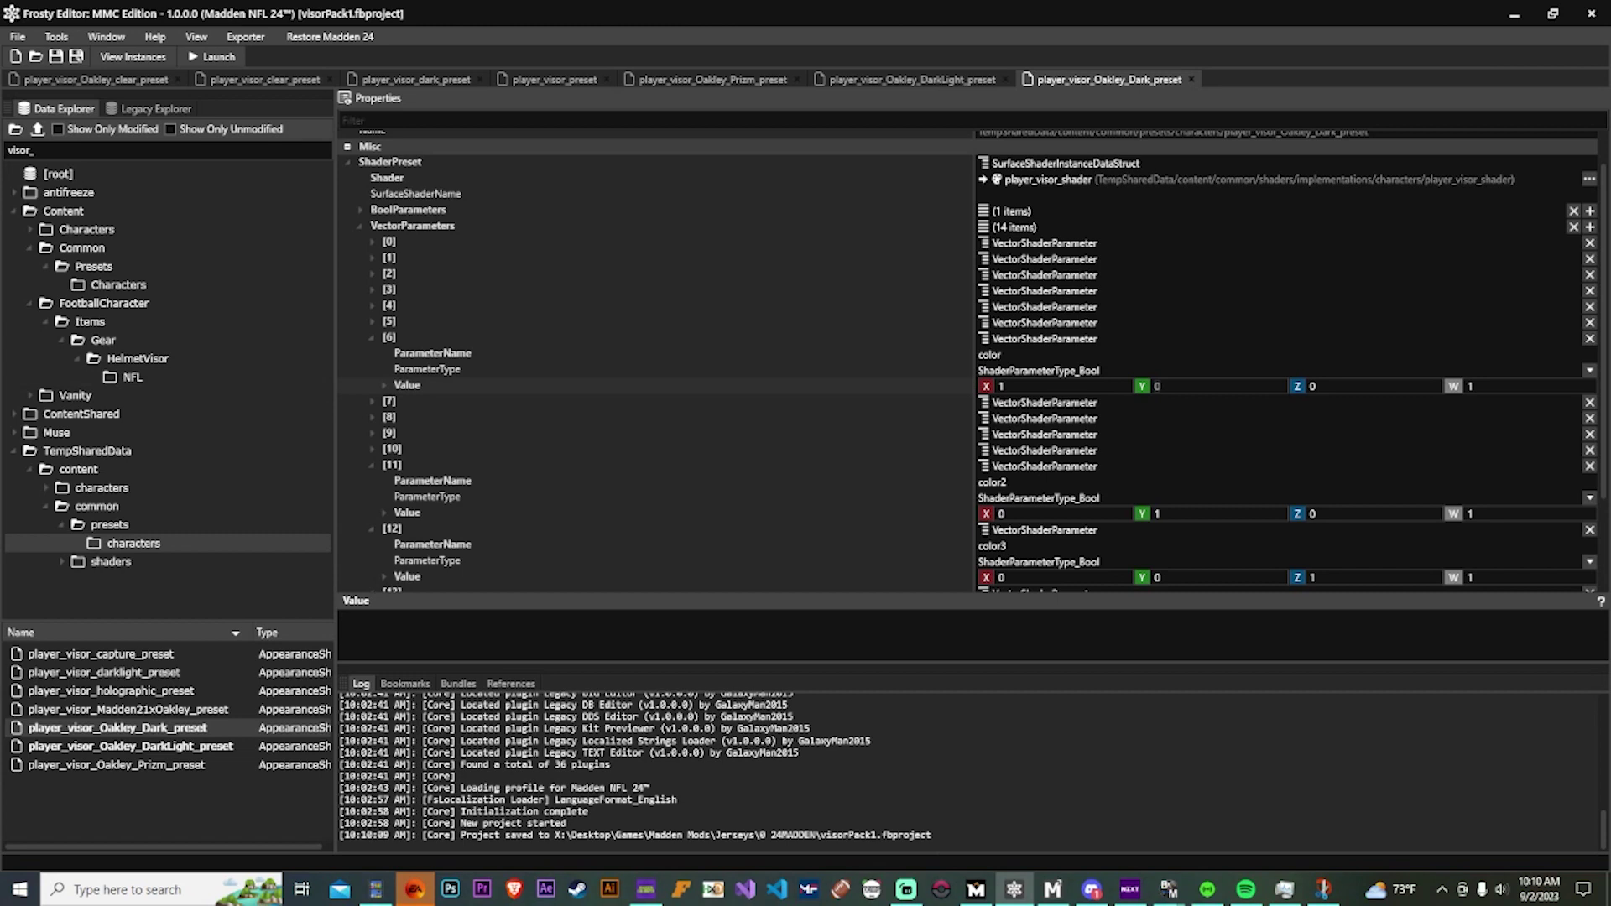
Launch Madden NFL 24 with the project's changes and bring up the player's visor options.
click(214, 56)
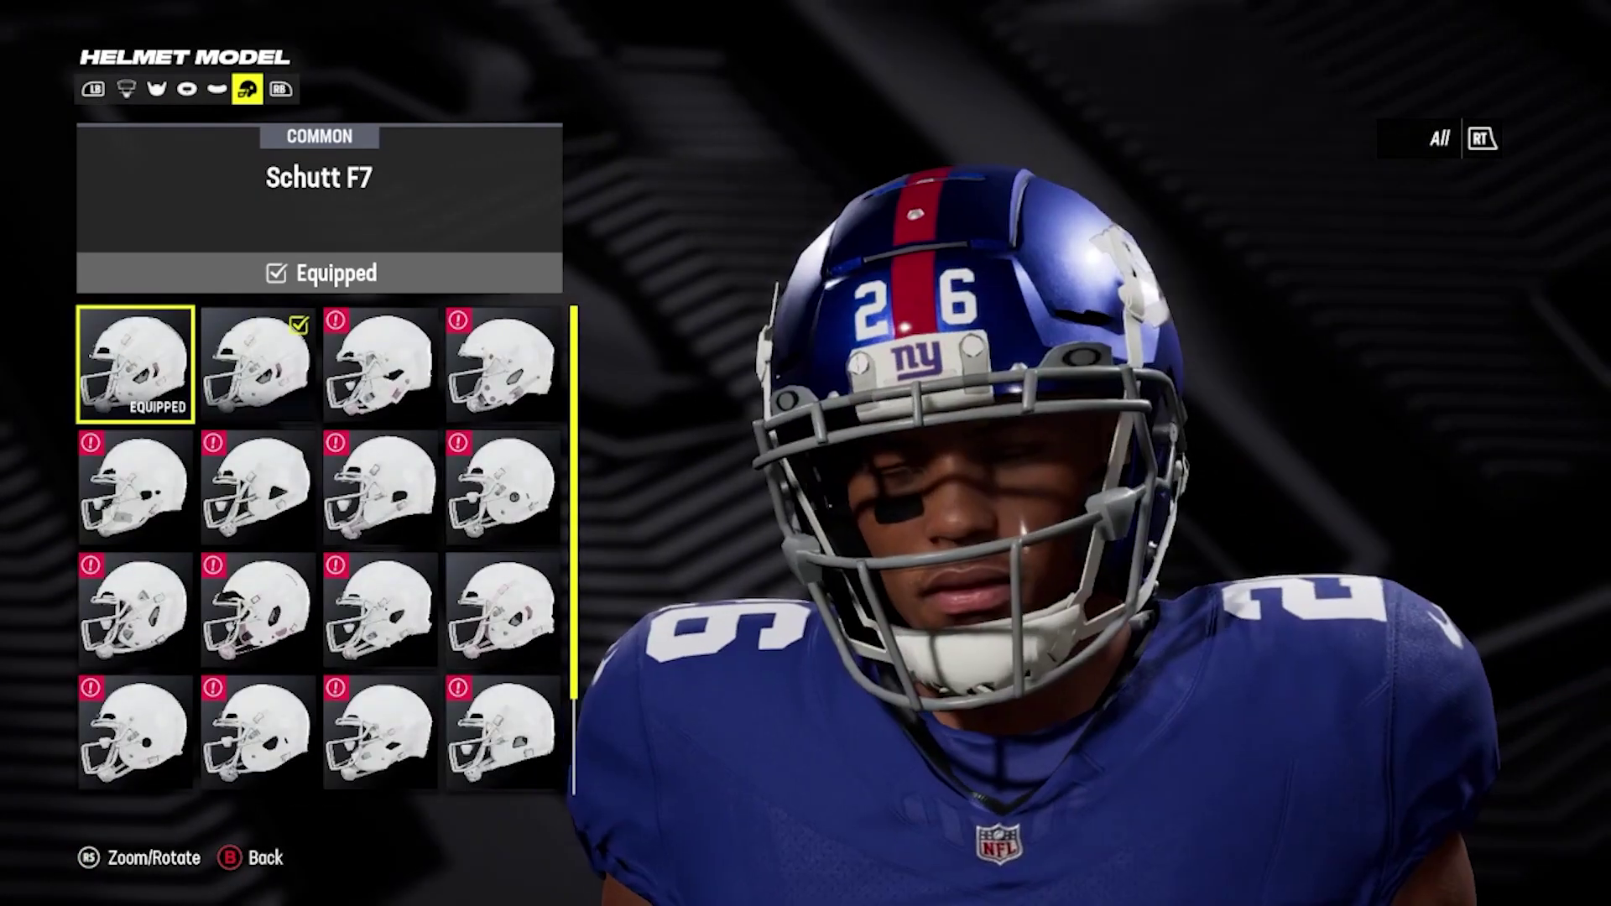
key(q)
key(q)
key(q)
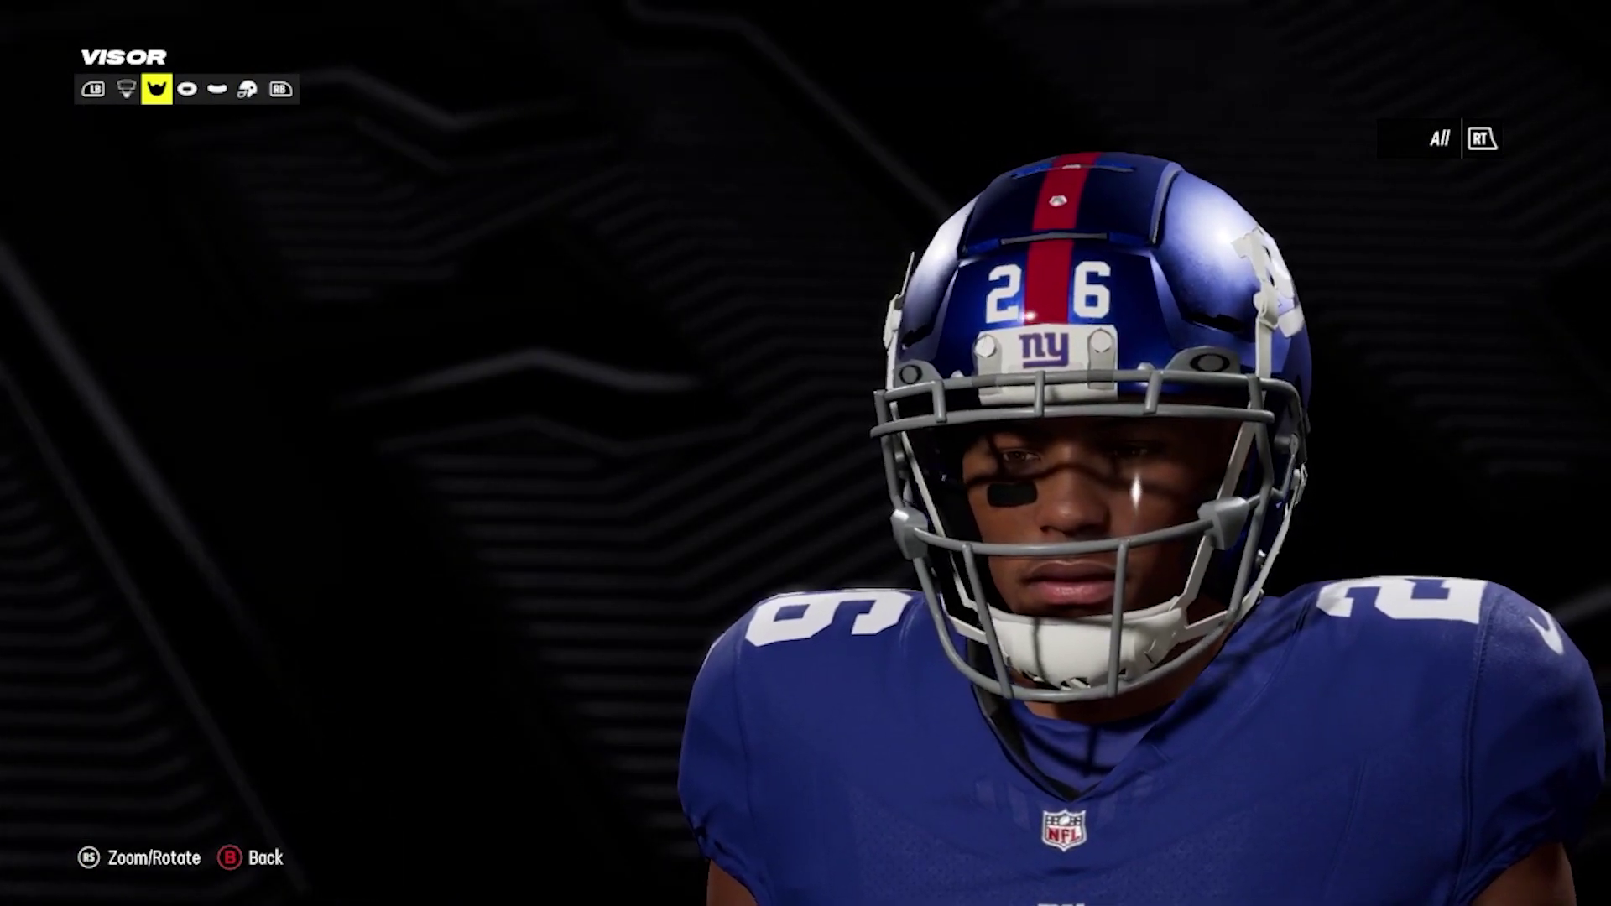
Preview the visors from Smoke through Oakley Prizm and equip the Oakley Smoke visor.
key(Down)
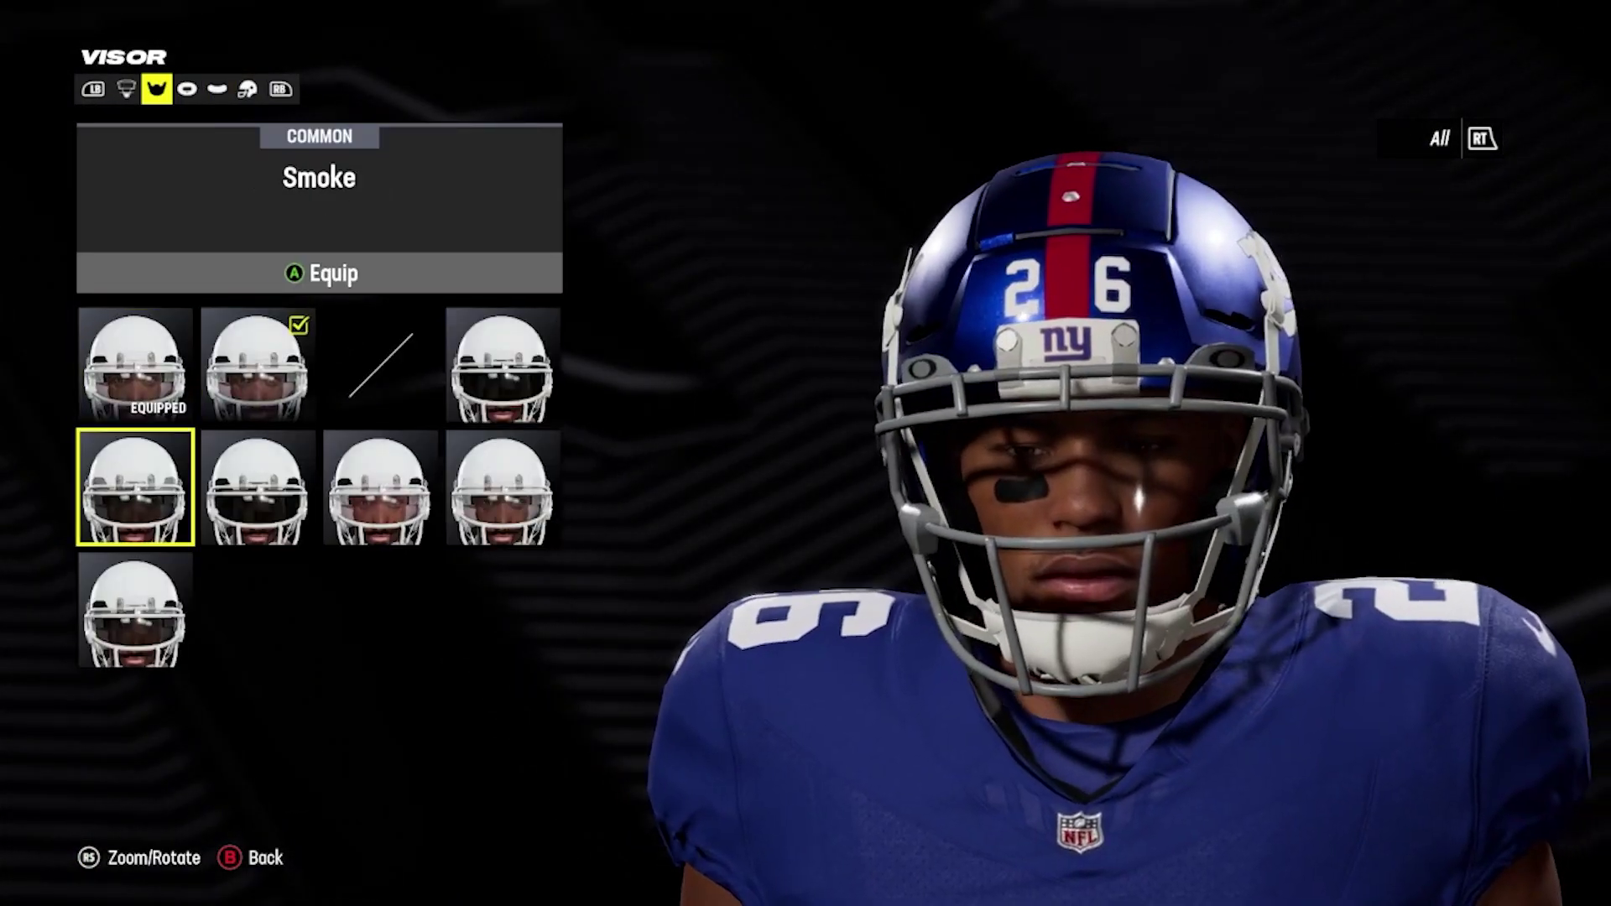
key(Right)
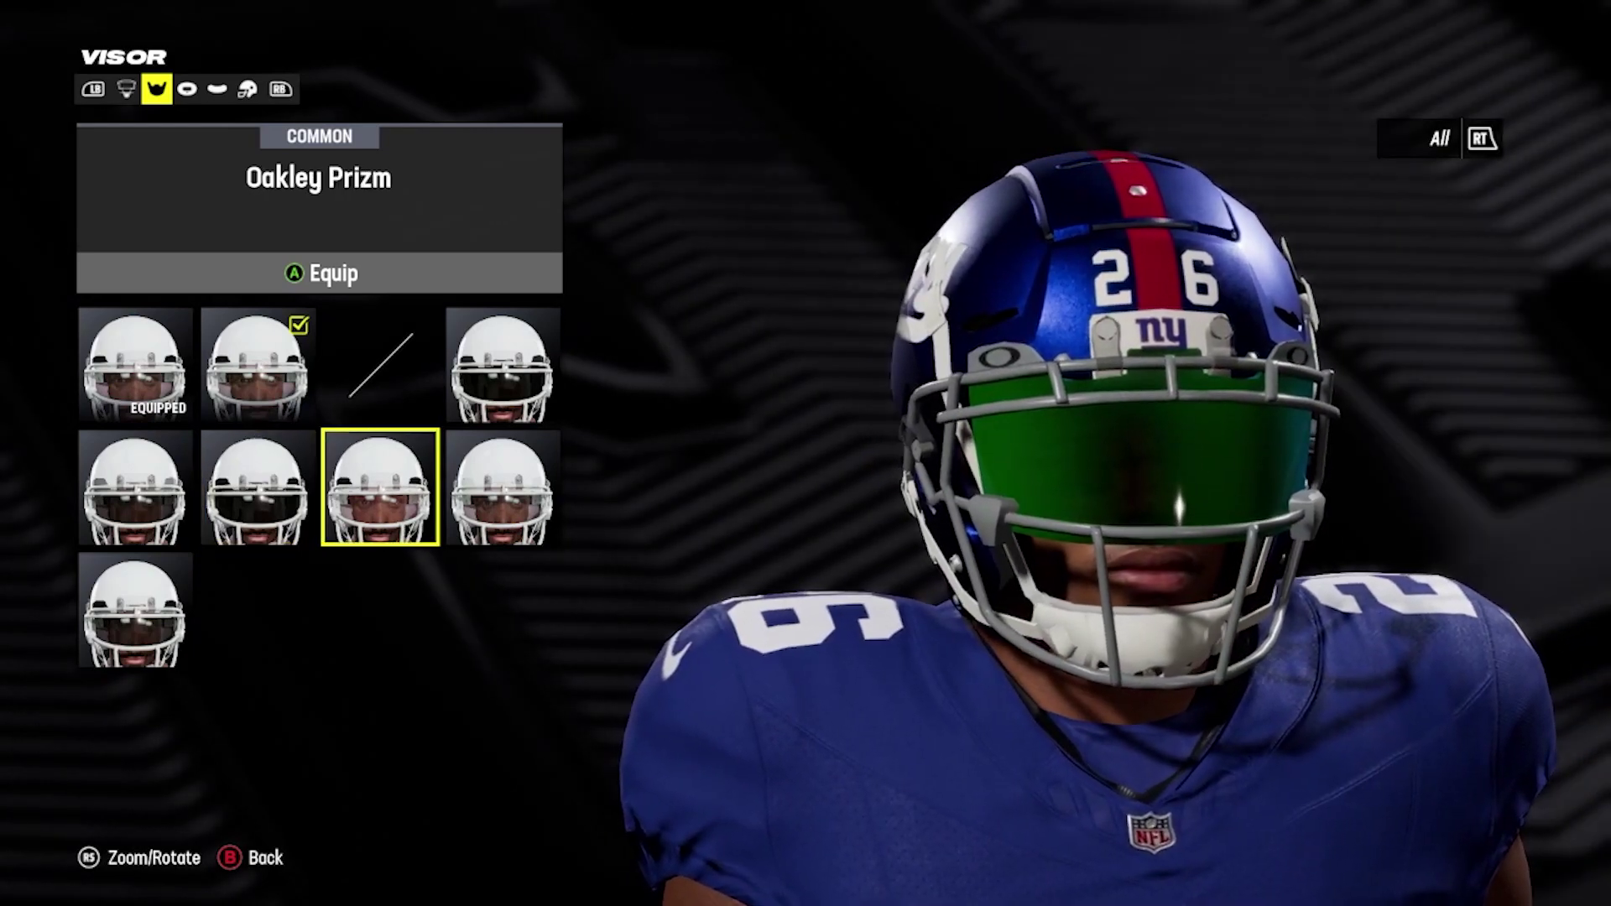
key(Right)
key(Right)
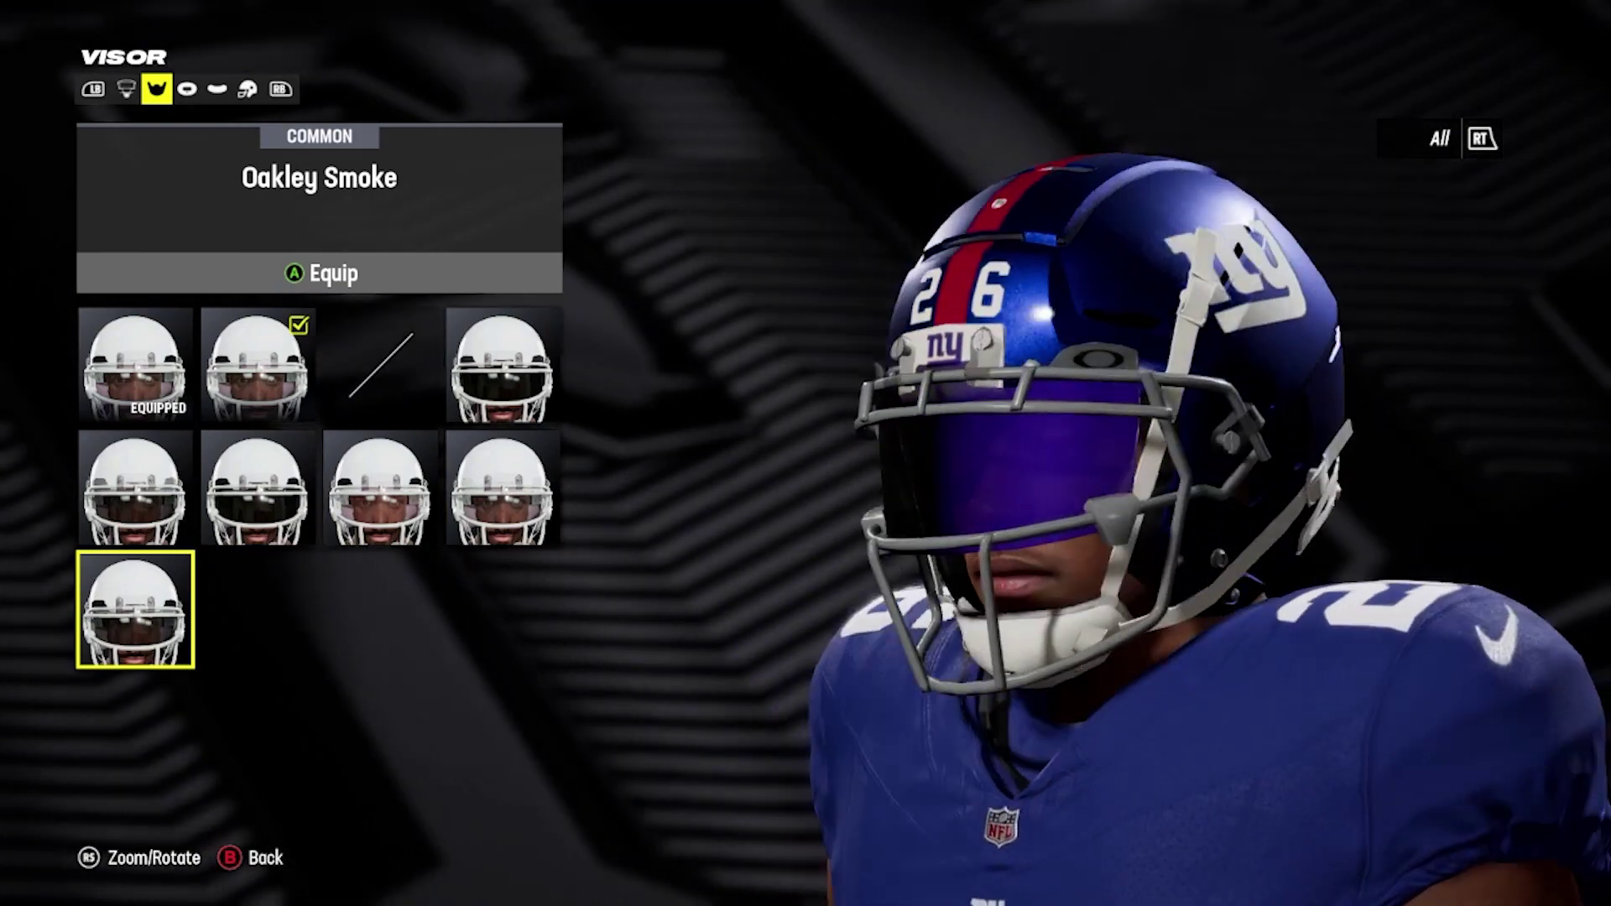
key(Return)
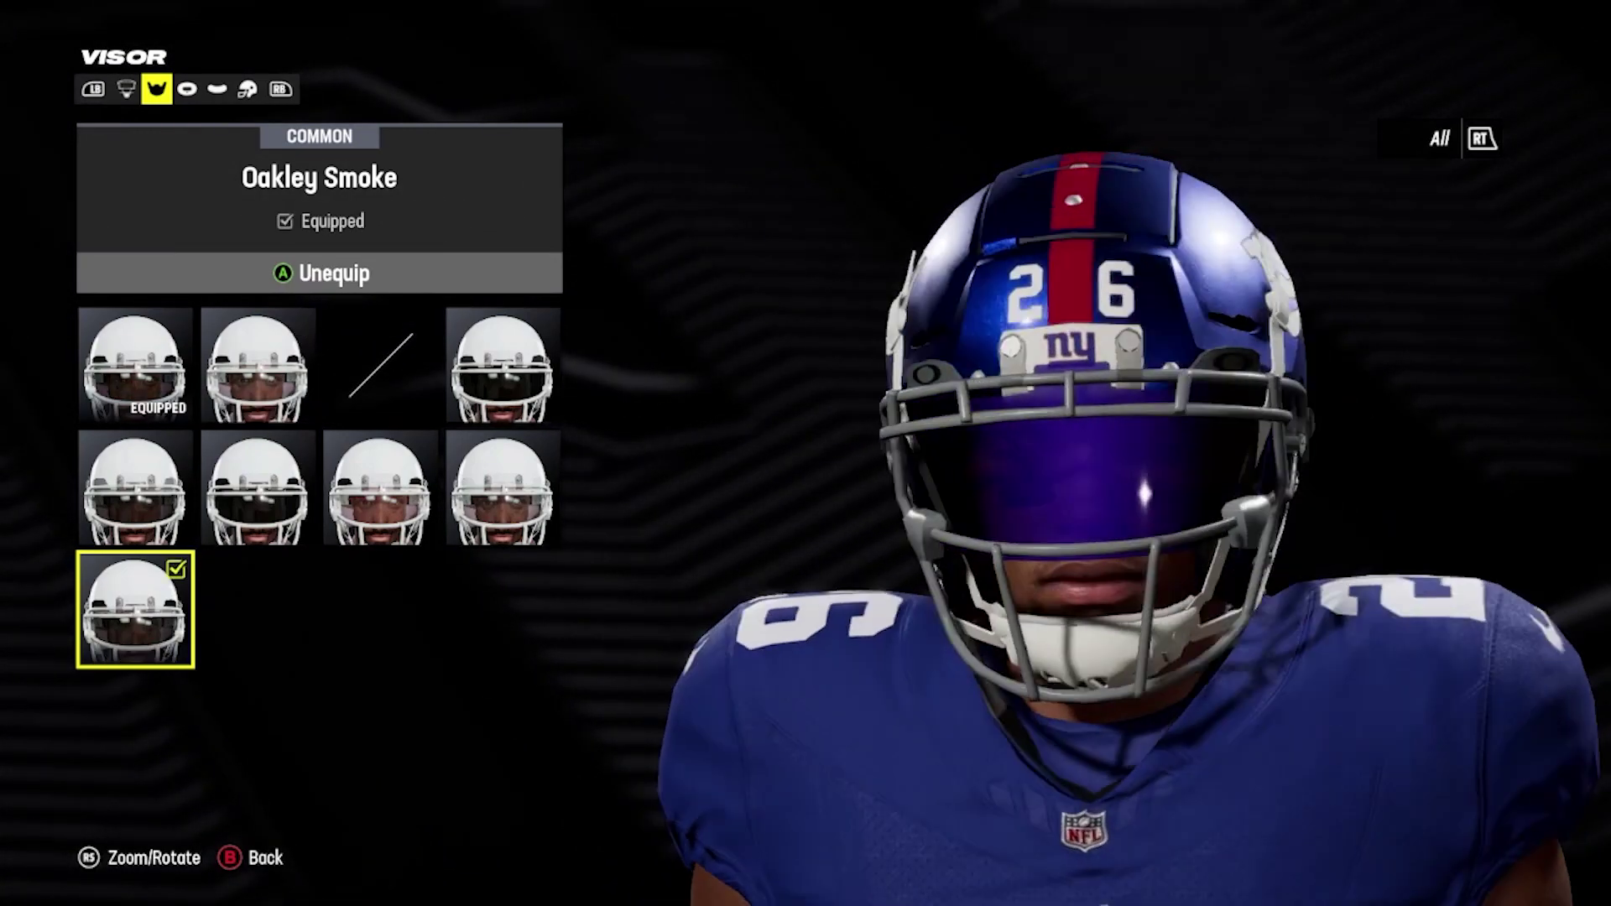
Equip the Oakley Dark visor for comparison, and re-equip the Oakley Smoke visor.
key(Up)
key(Right)
key(Right)
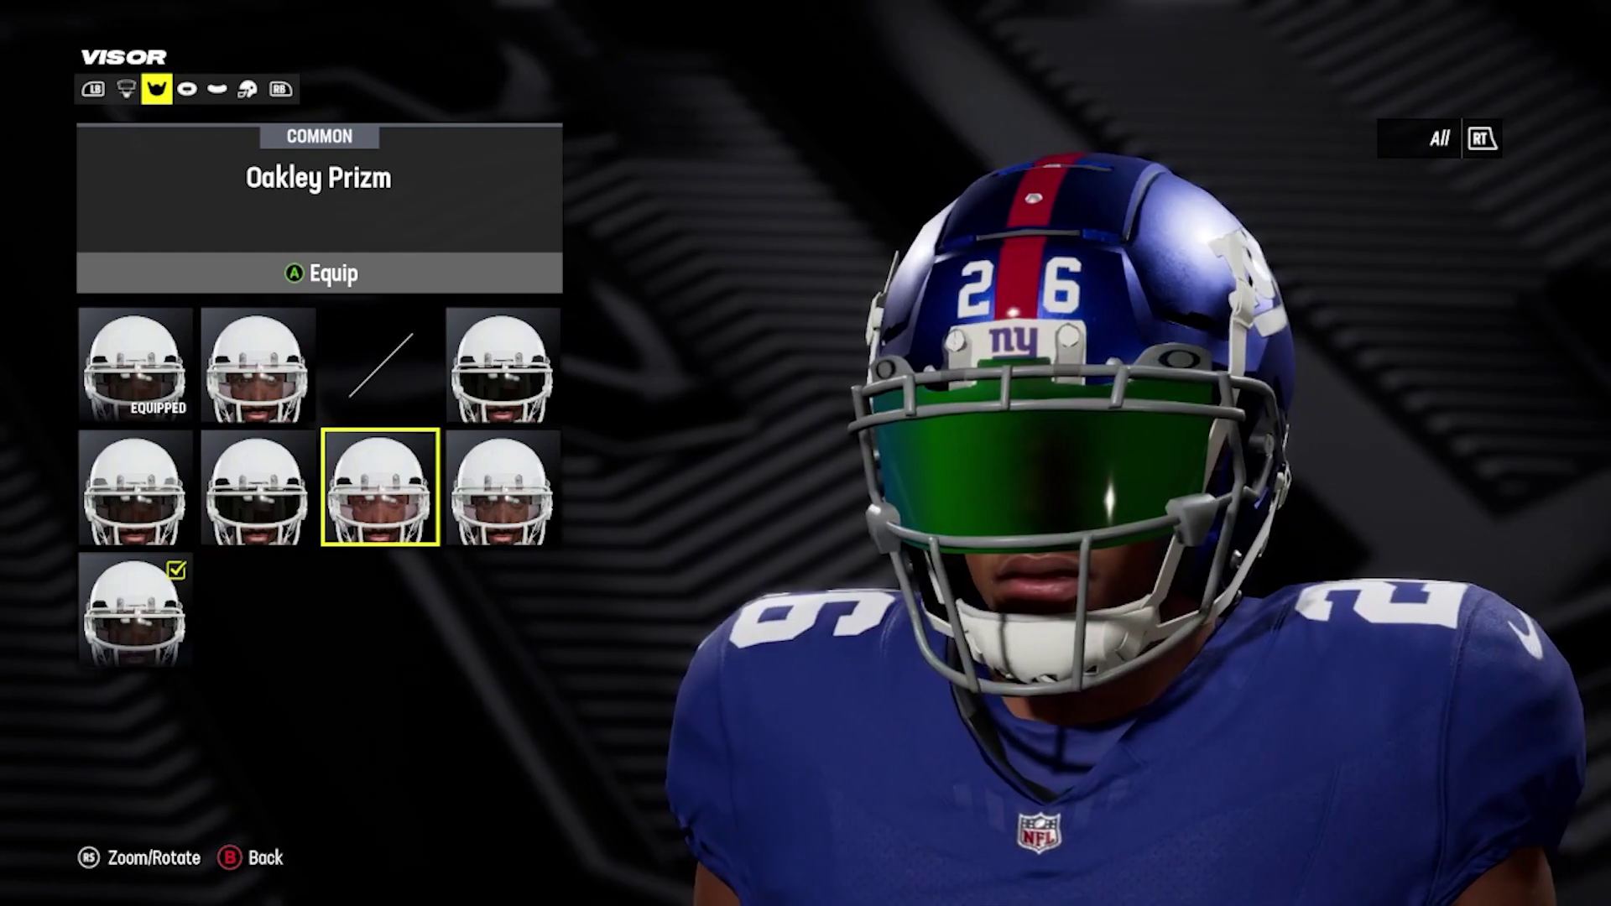
key(Left)
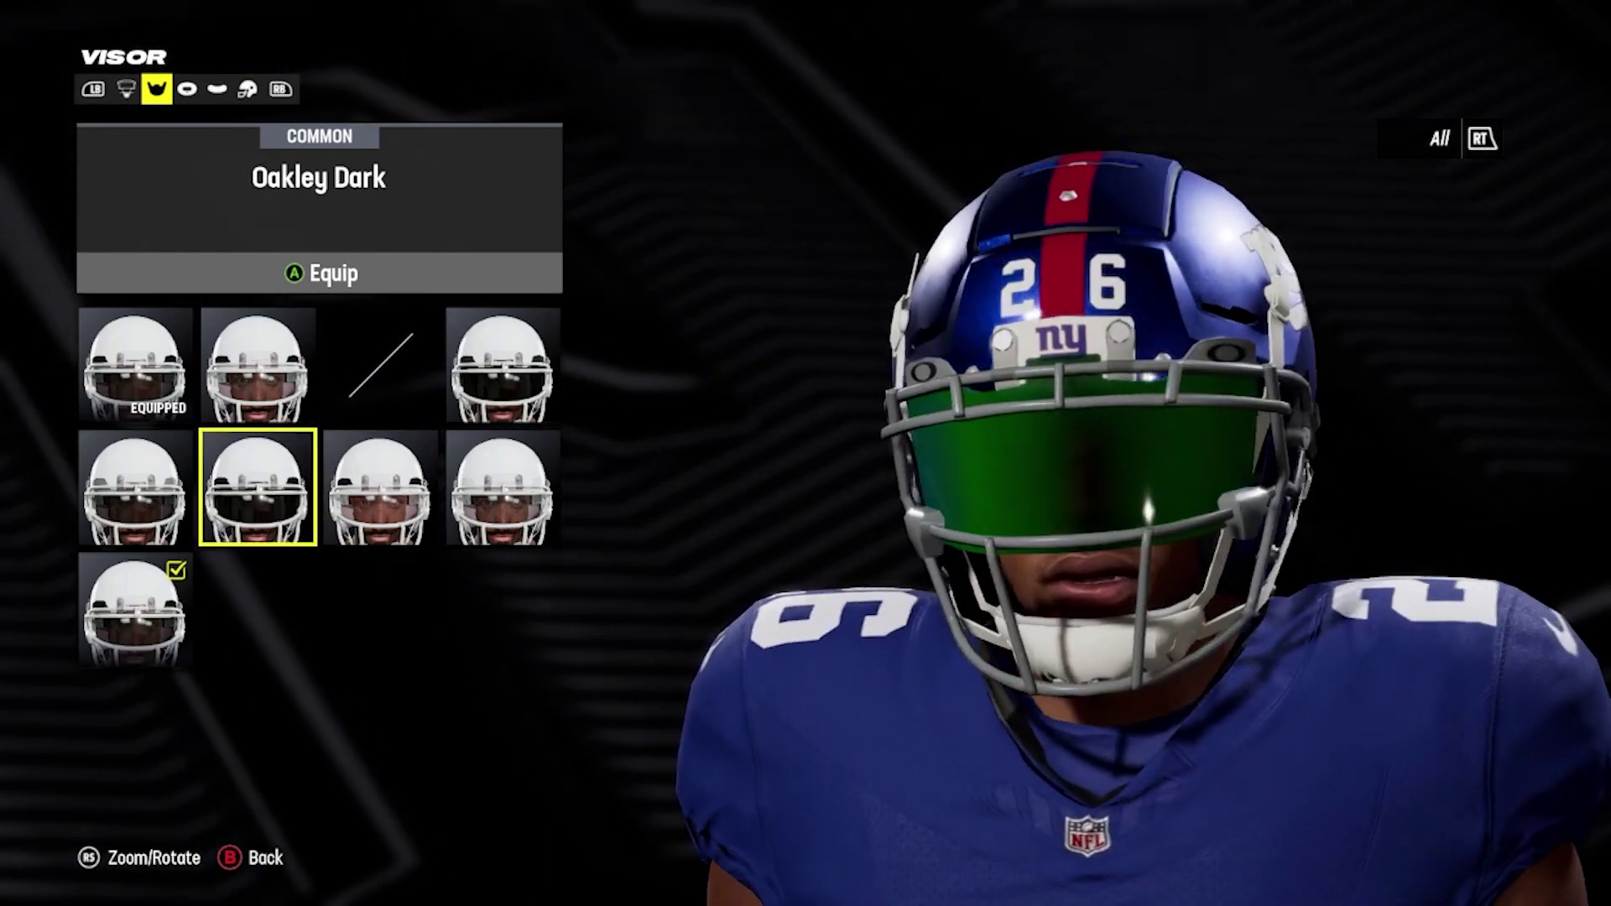
key(Return)
key(Down)
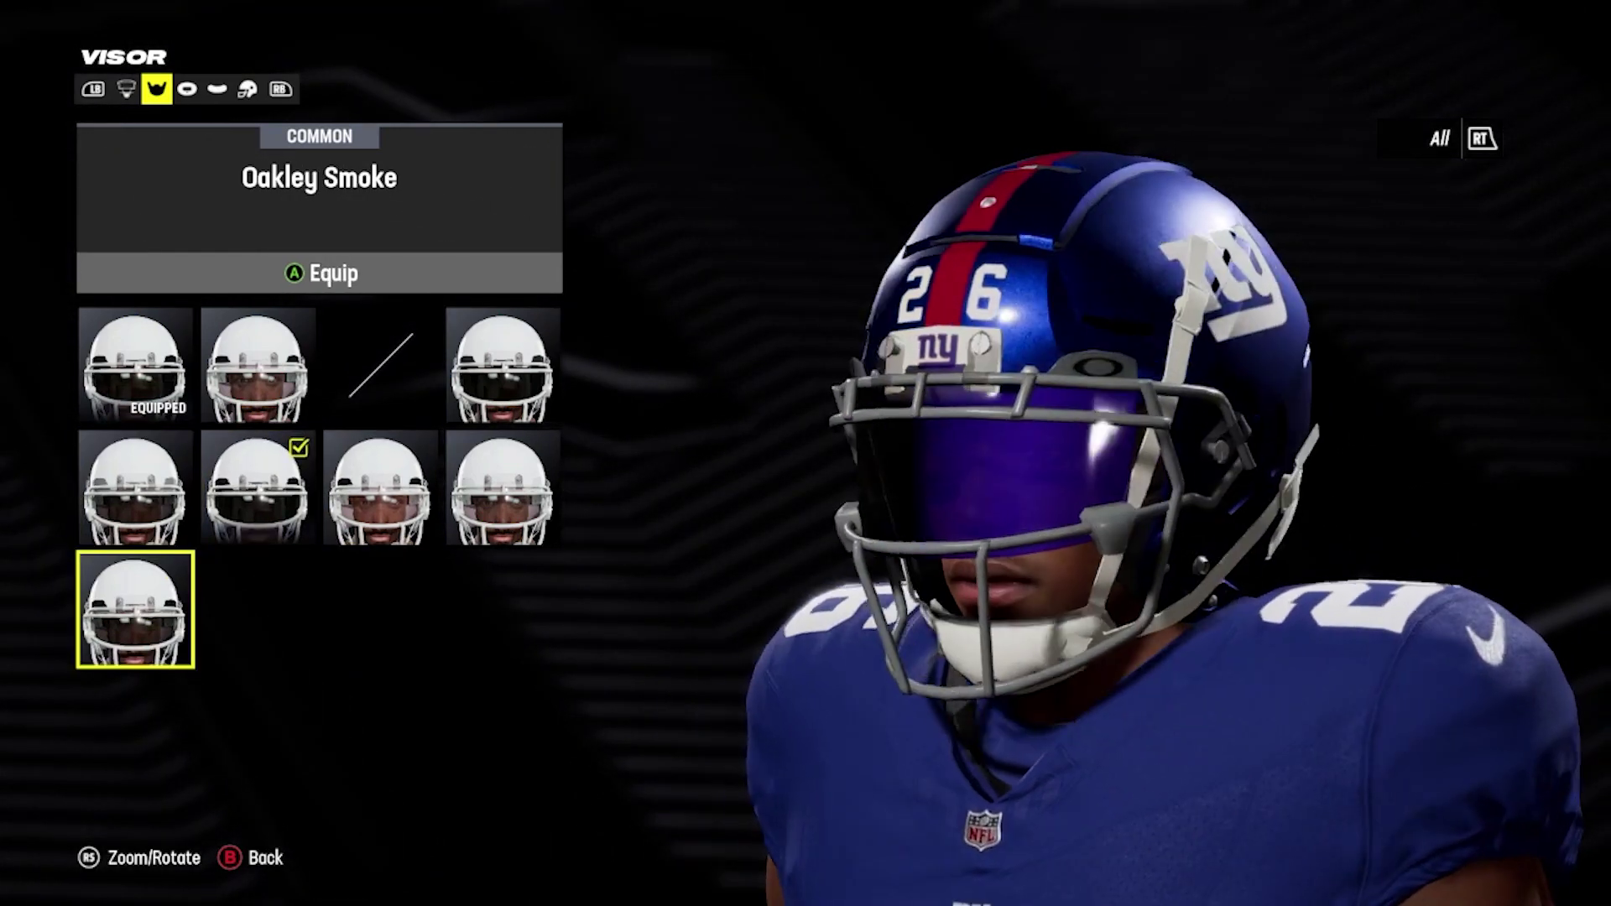
key(Return)
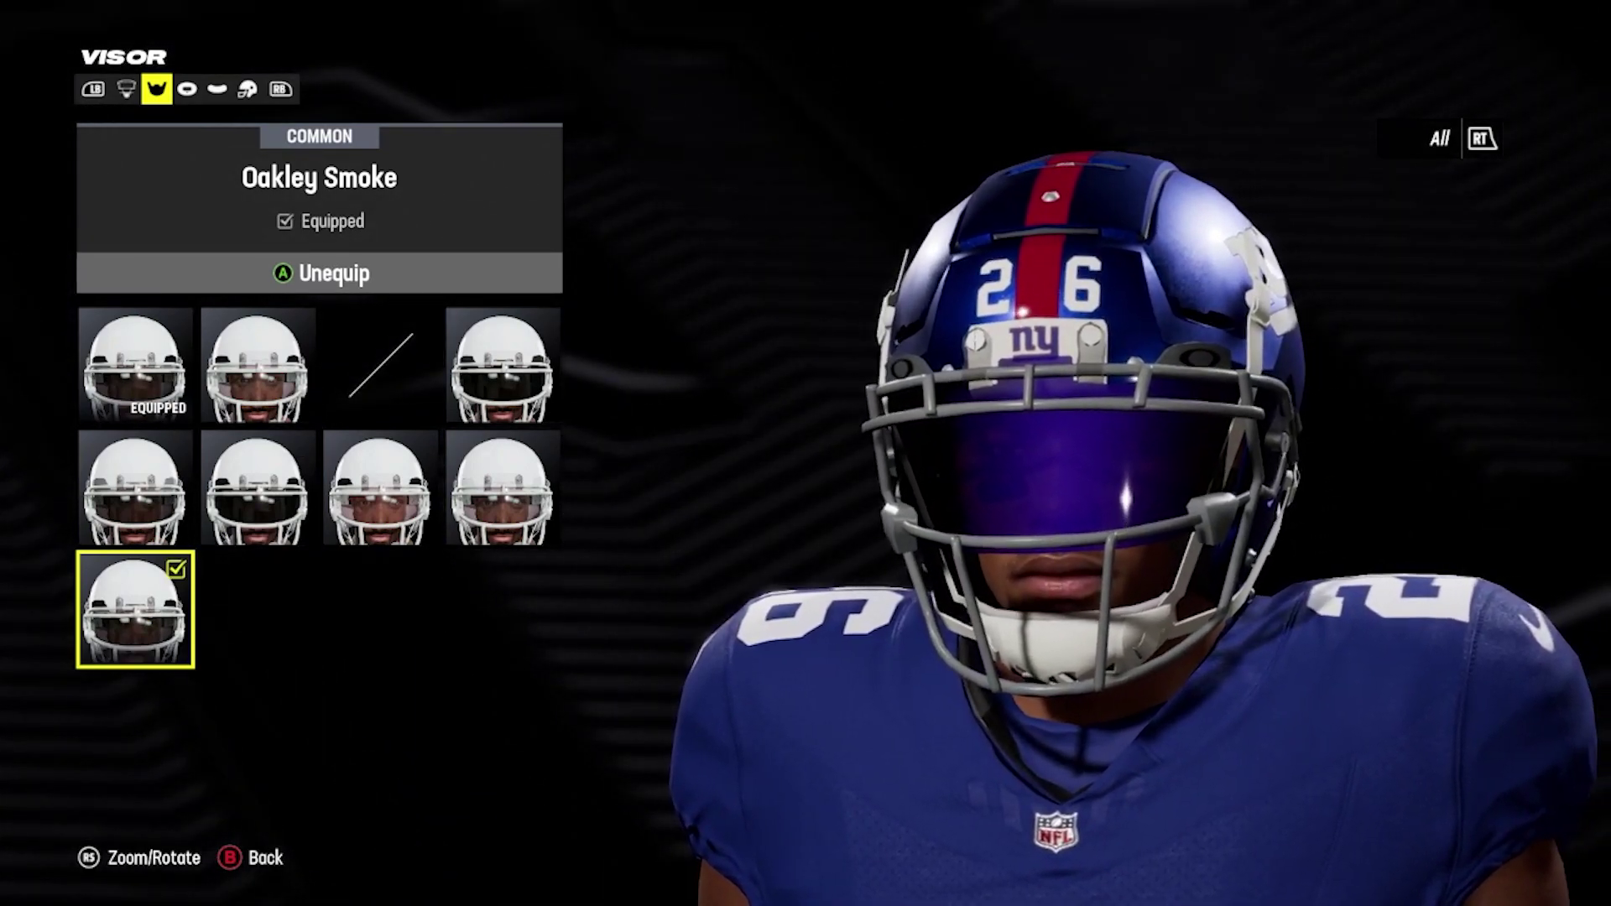
Compare how the Smoke, Dark, Oakley Prizm and Oakley Smoke visors look on the player's helmet.
key(Up)
key(Up)
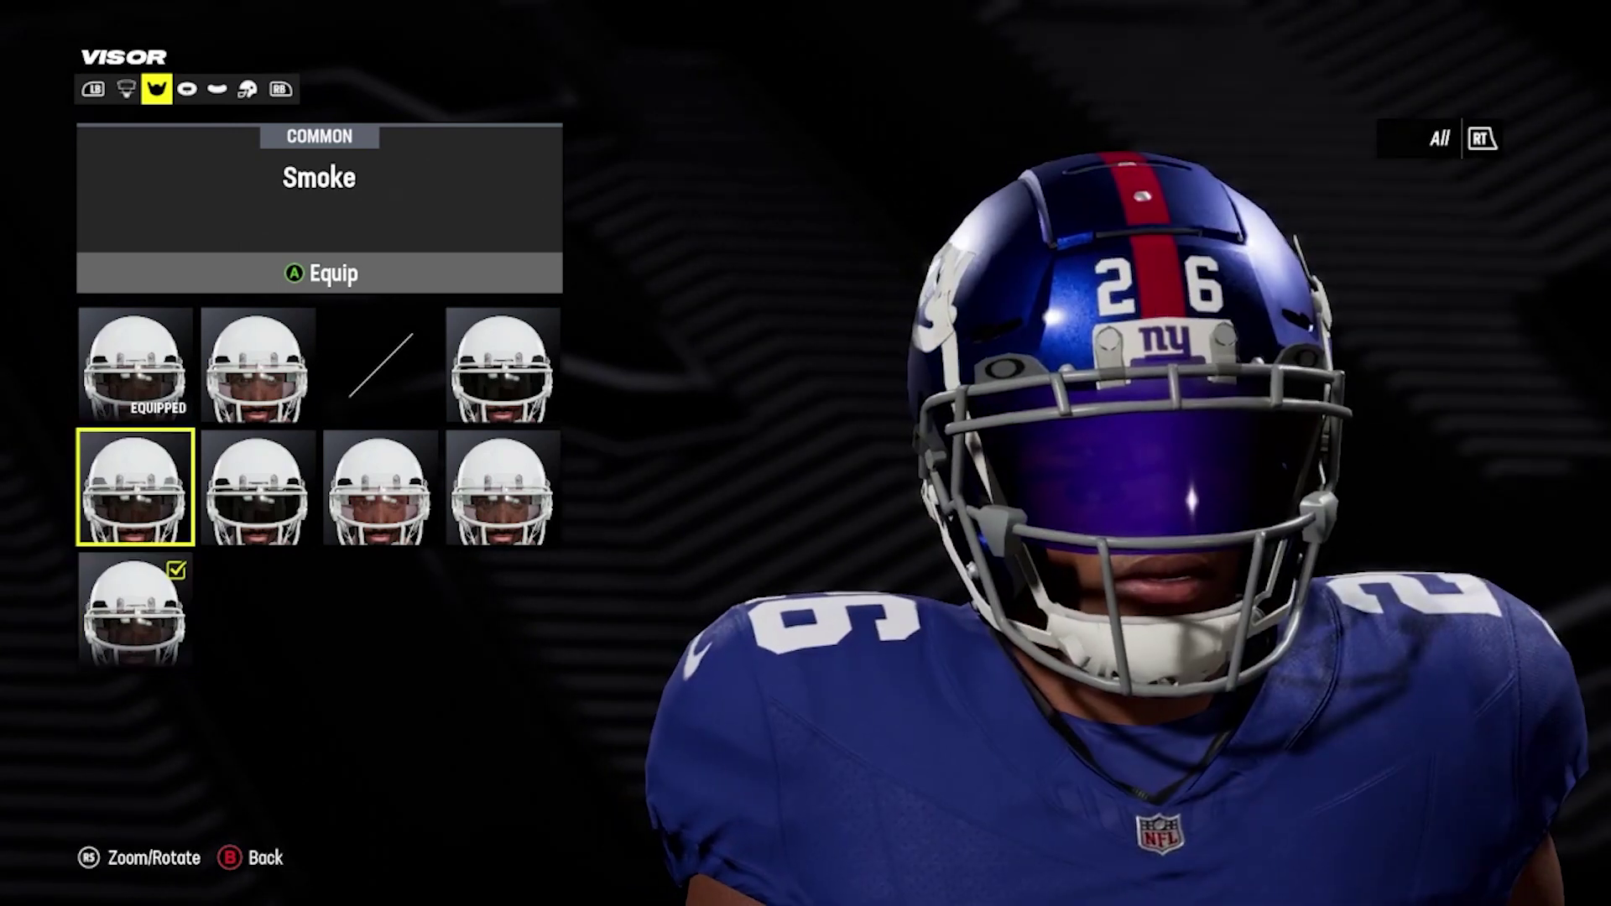
key(Right)
key(Right)
key(Right)
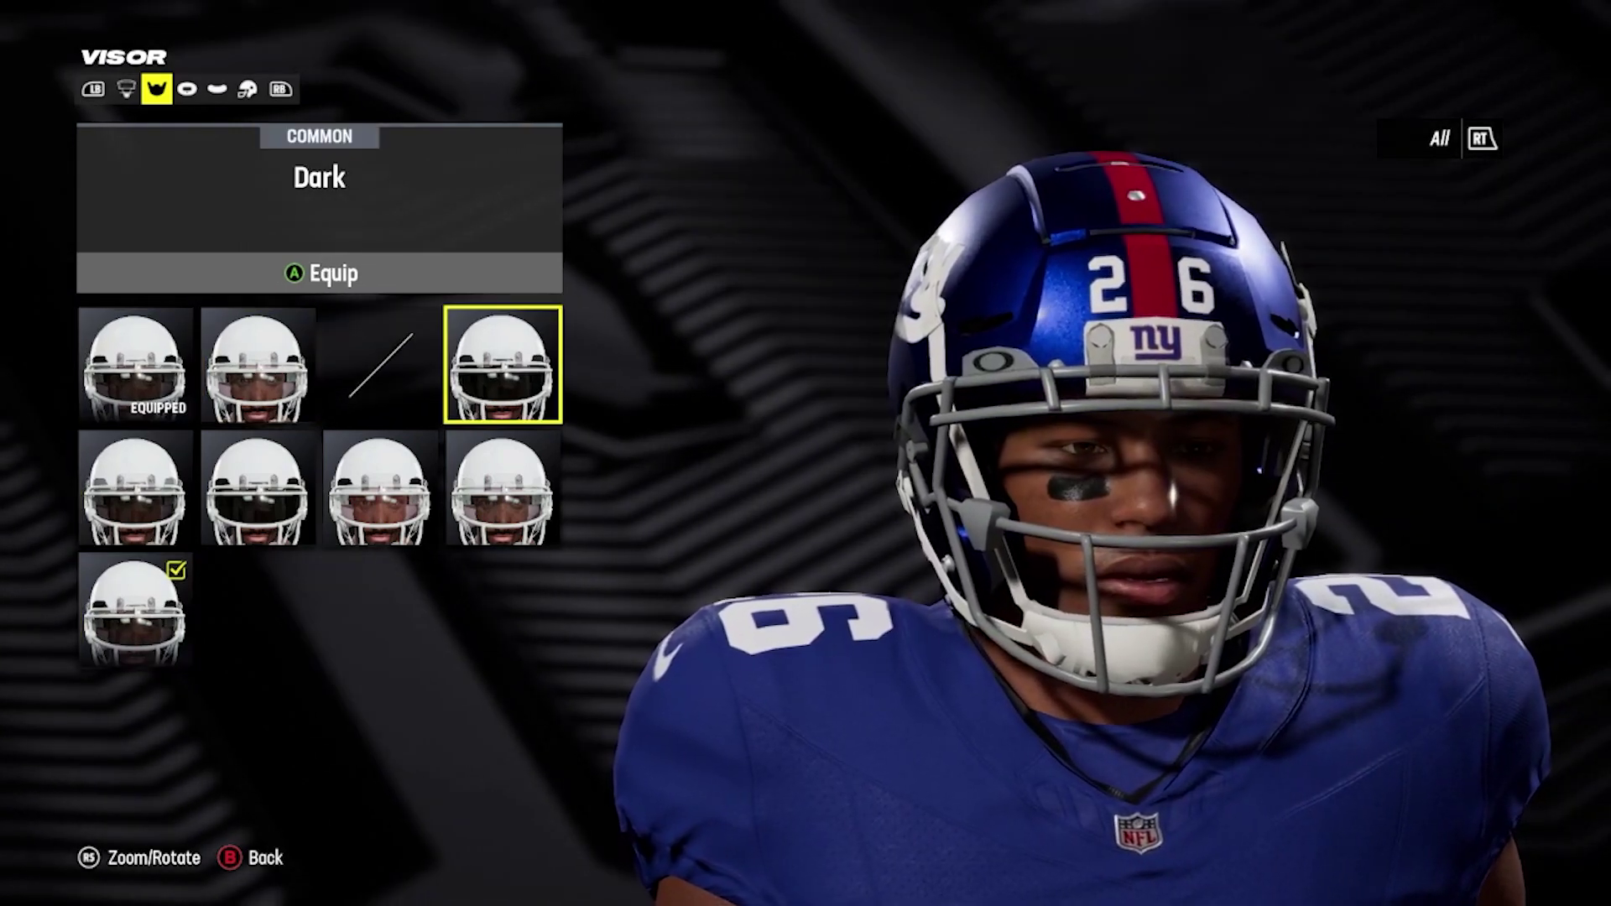
key(Down)
key(Left)
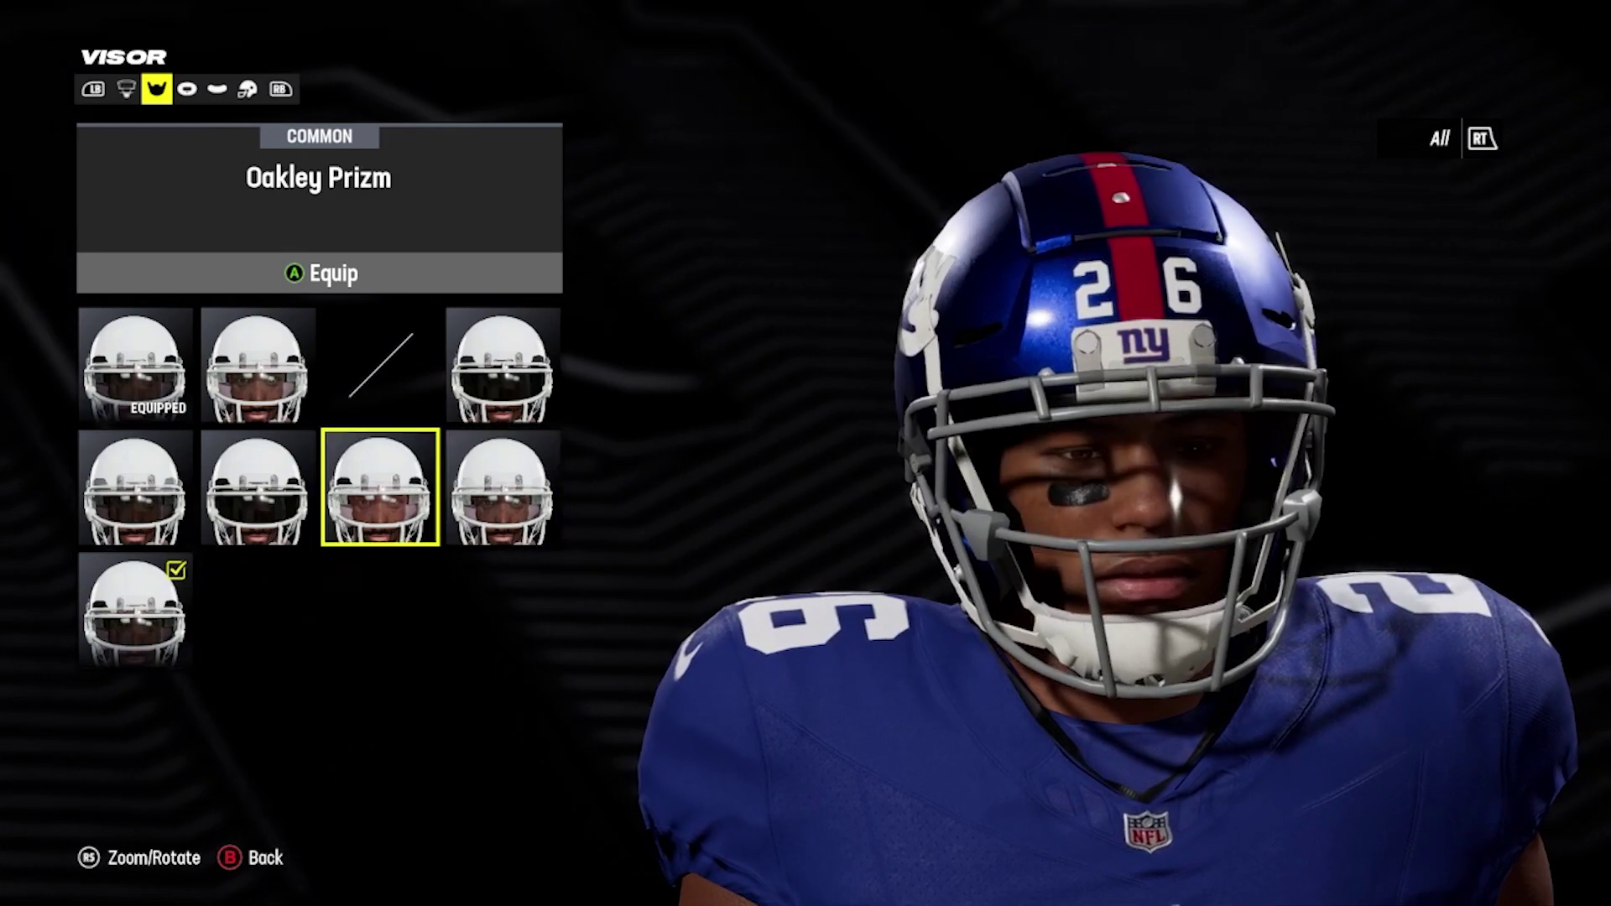
key(Left)
key(Left)
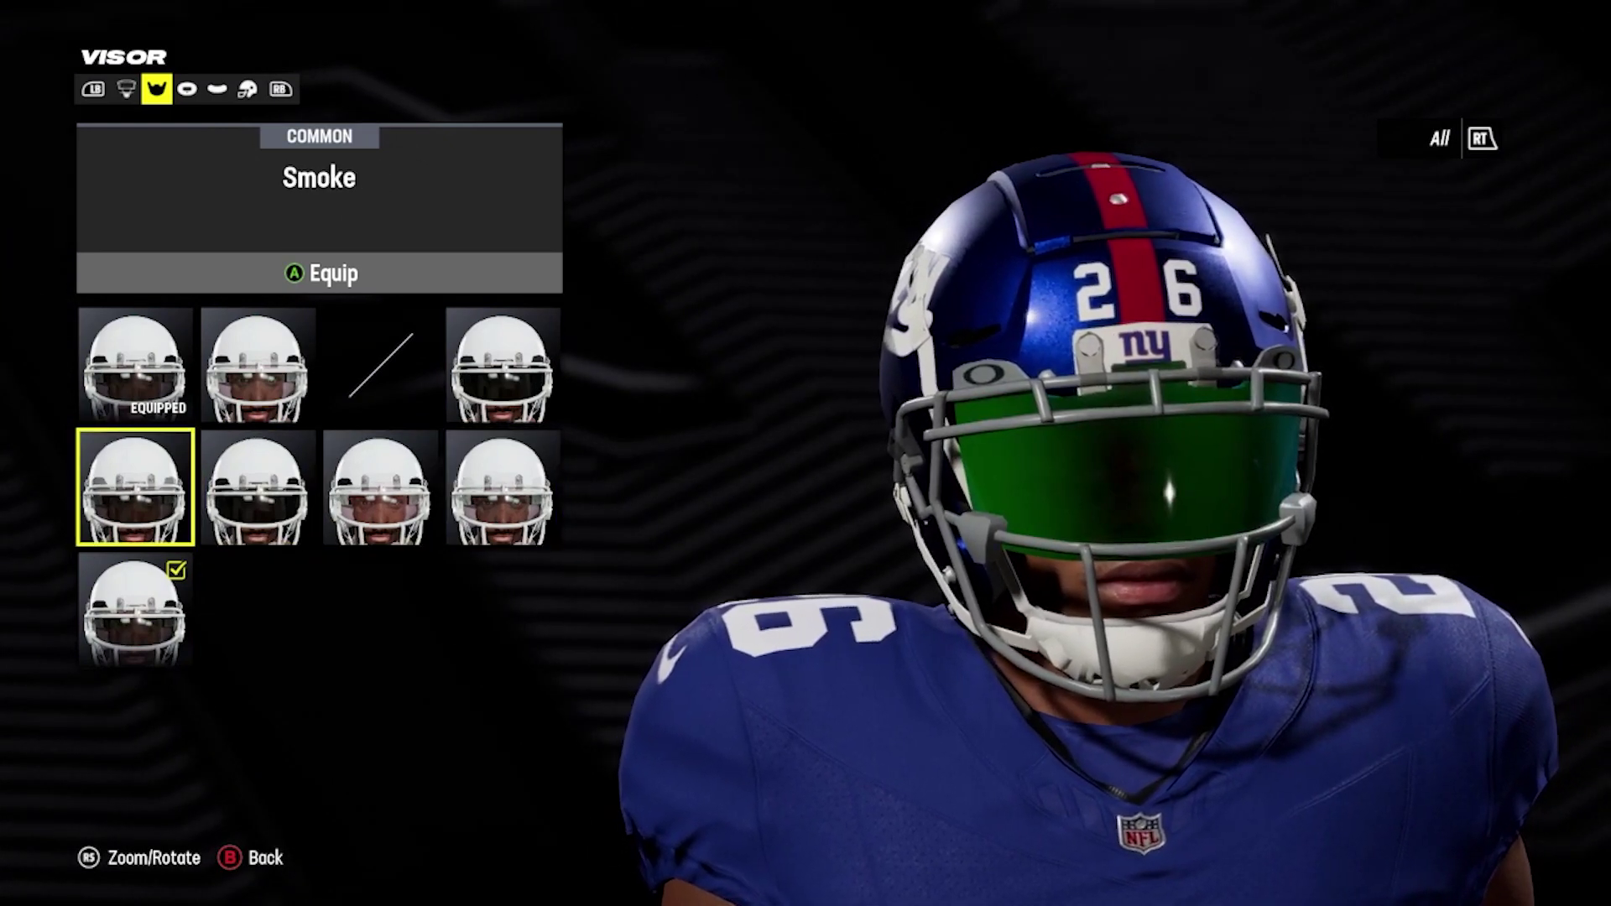
key(Down)
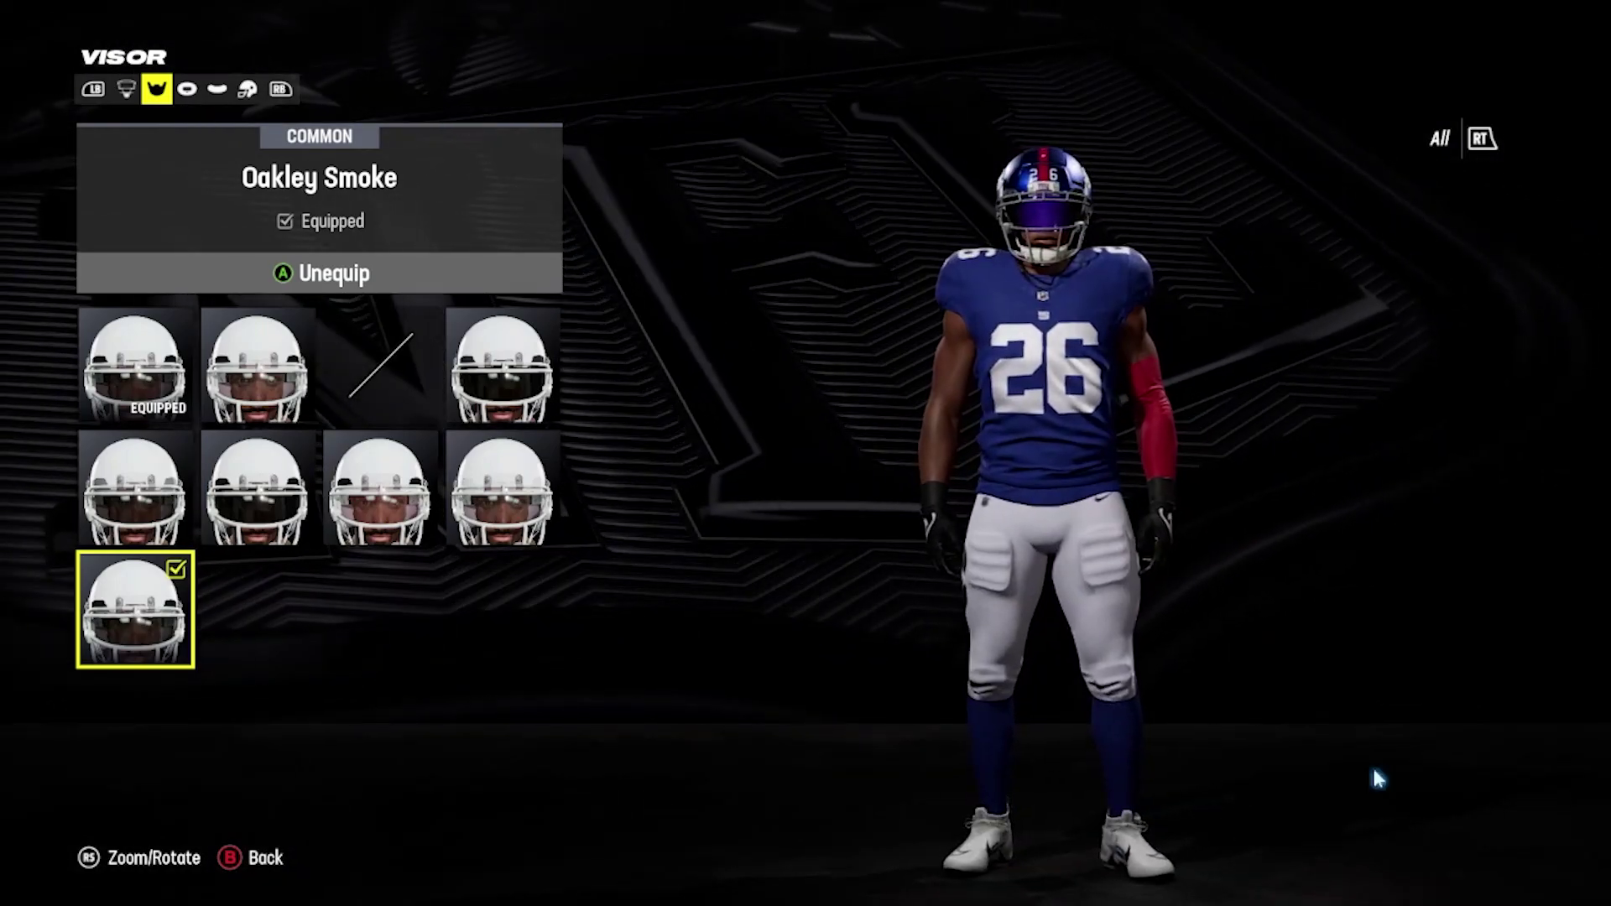
Switch from the game back to Frosty Editor and open player_visor_Oakley_Prizm_preset.
key(alt+Tab)
click(941, 22)
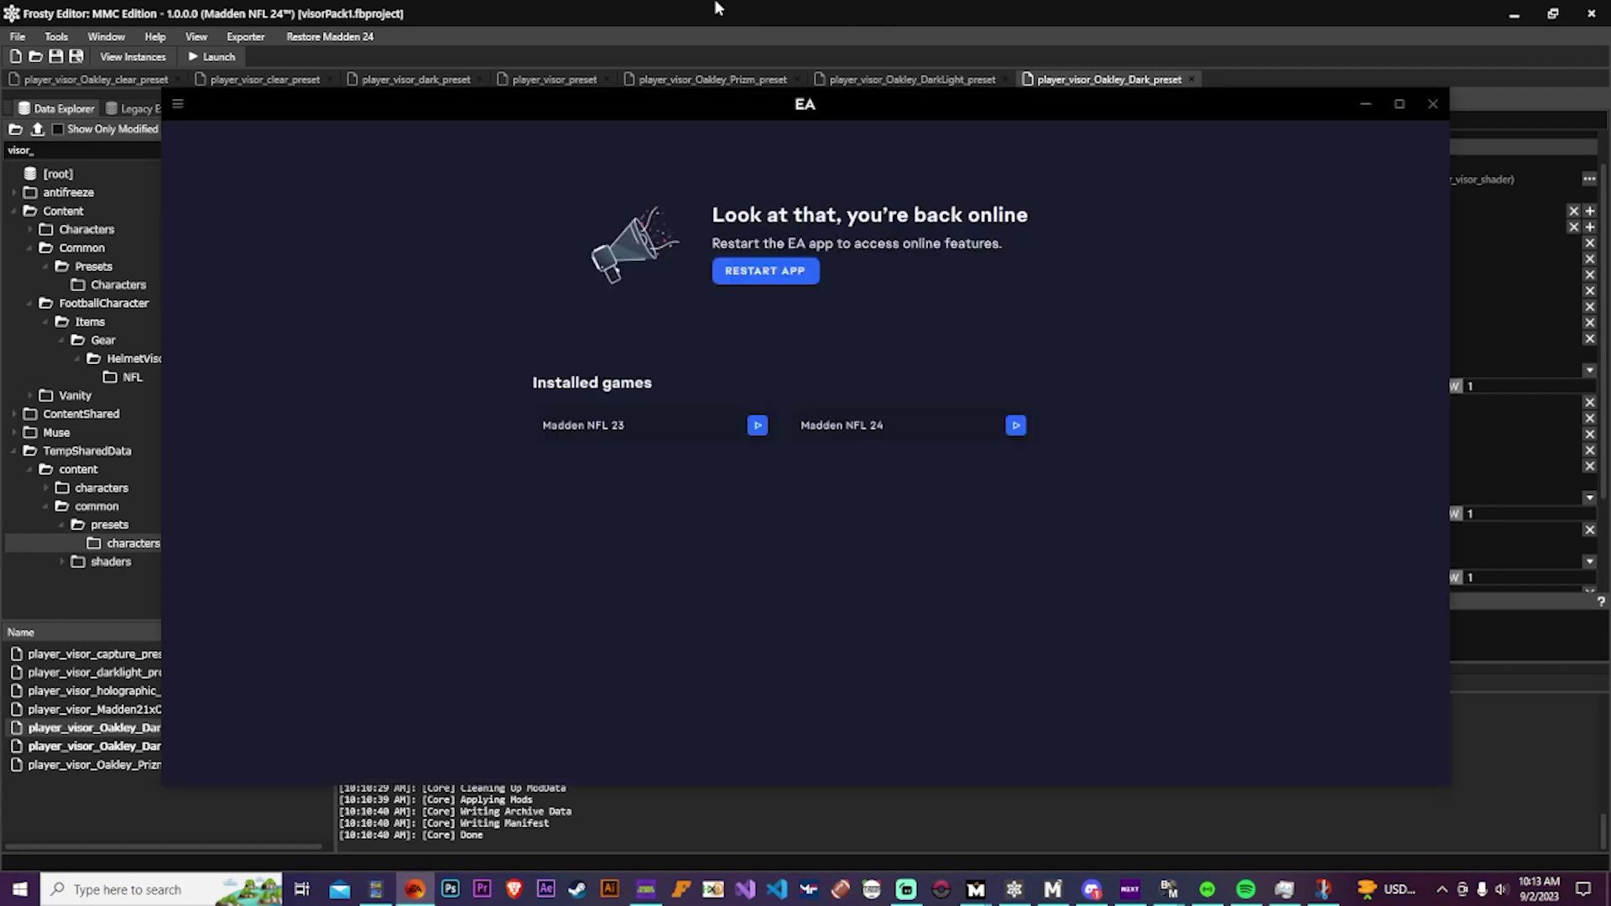
click(718, 12)
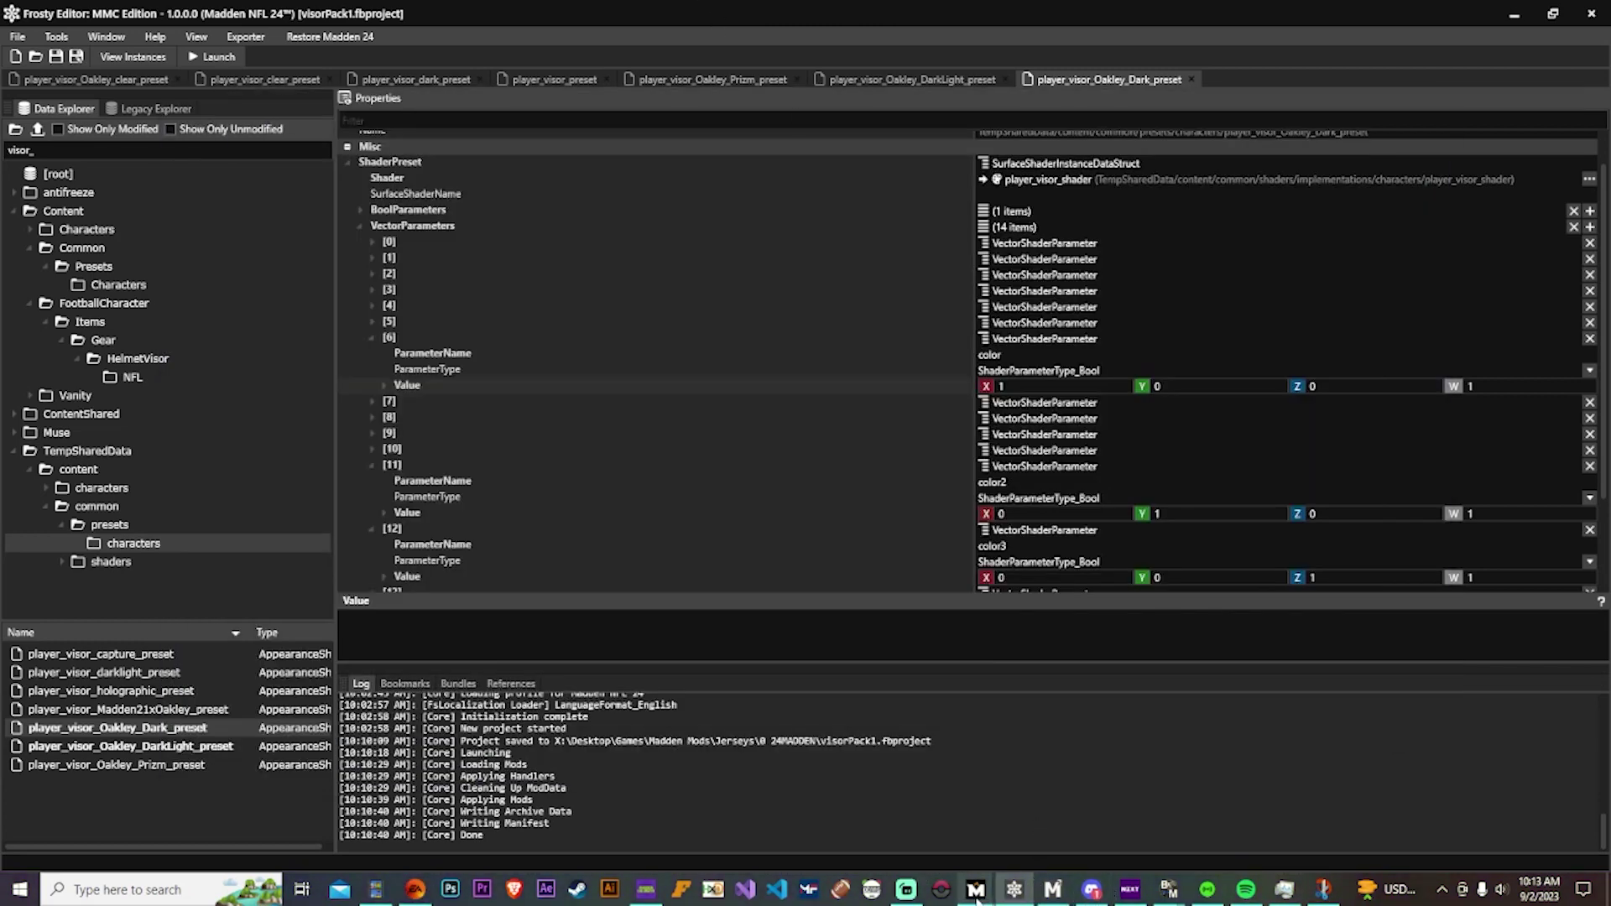
mouse_move(976, 887)
click(1017, 822)
click(805, 516)
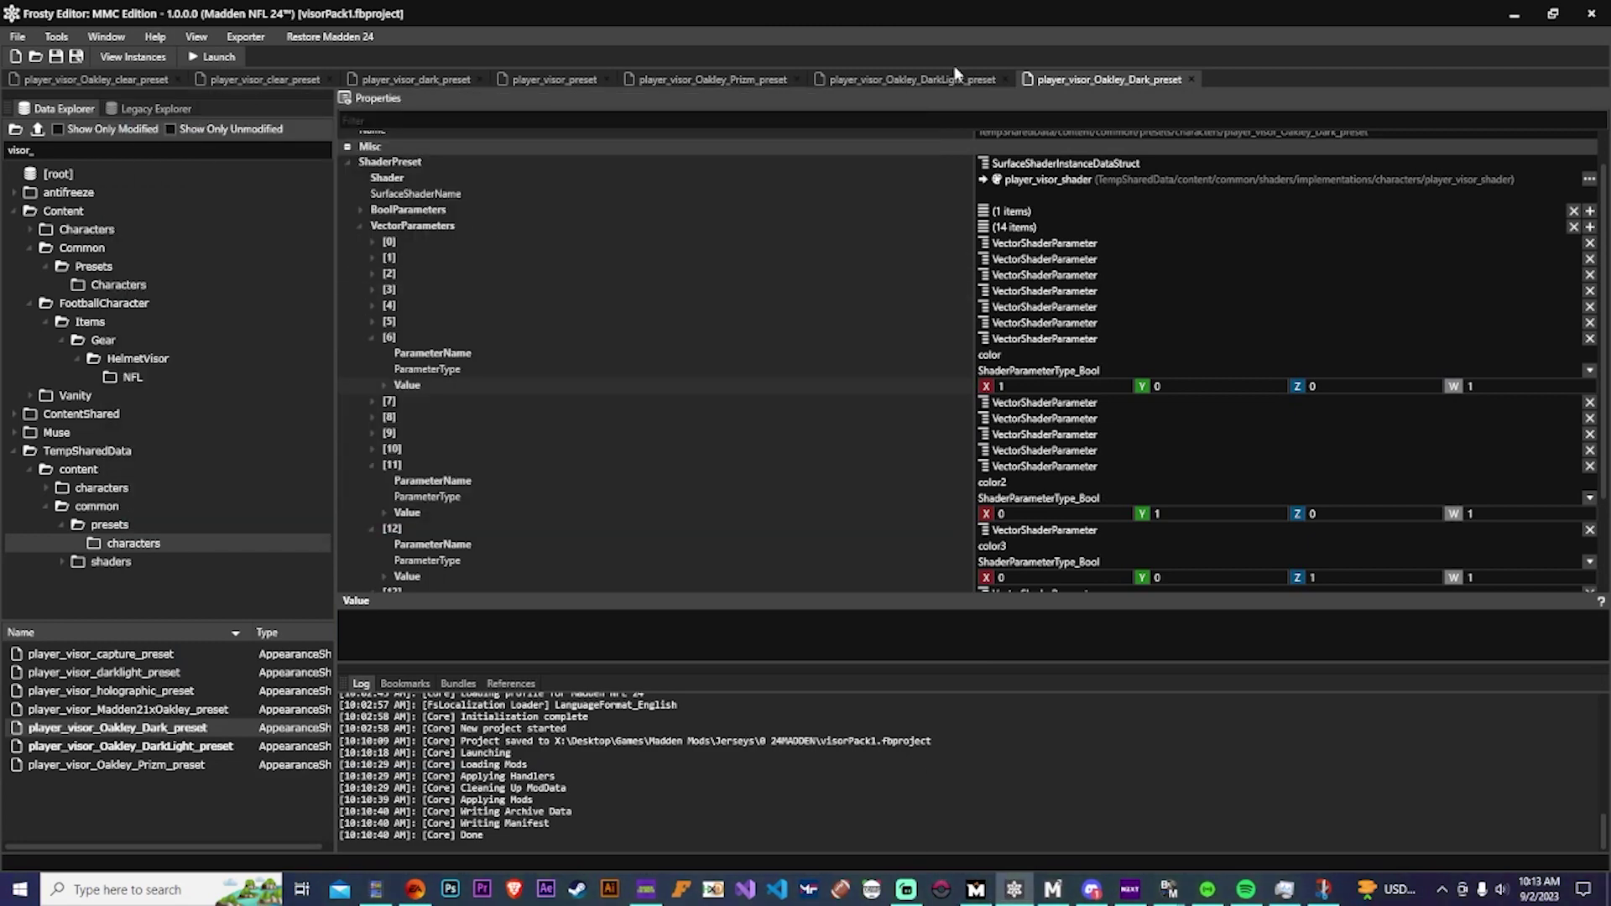
click(914, 77)
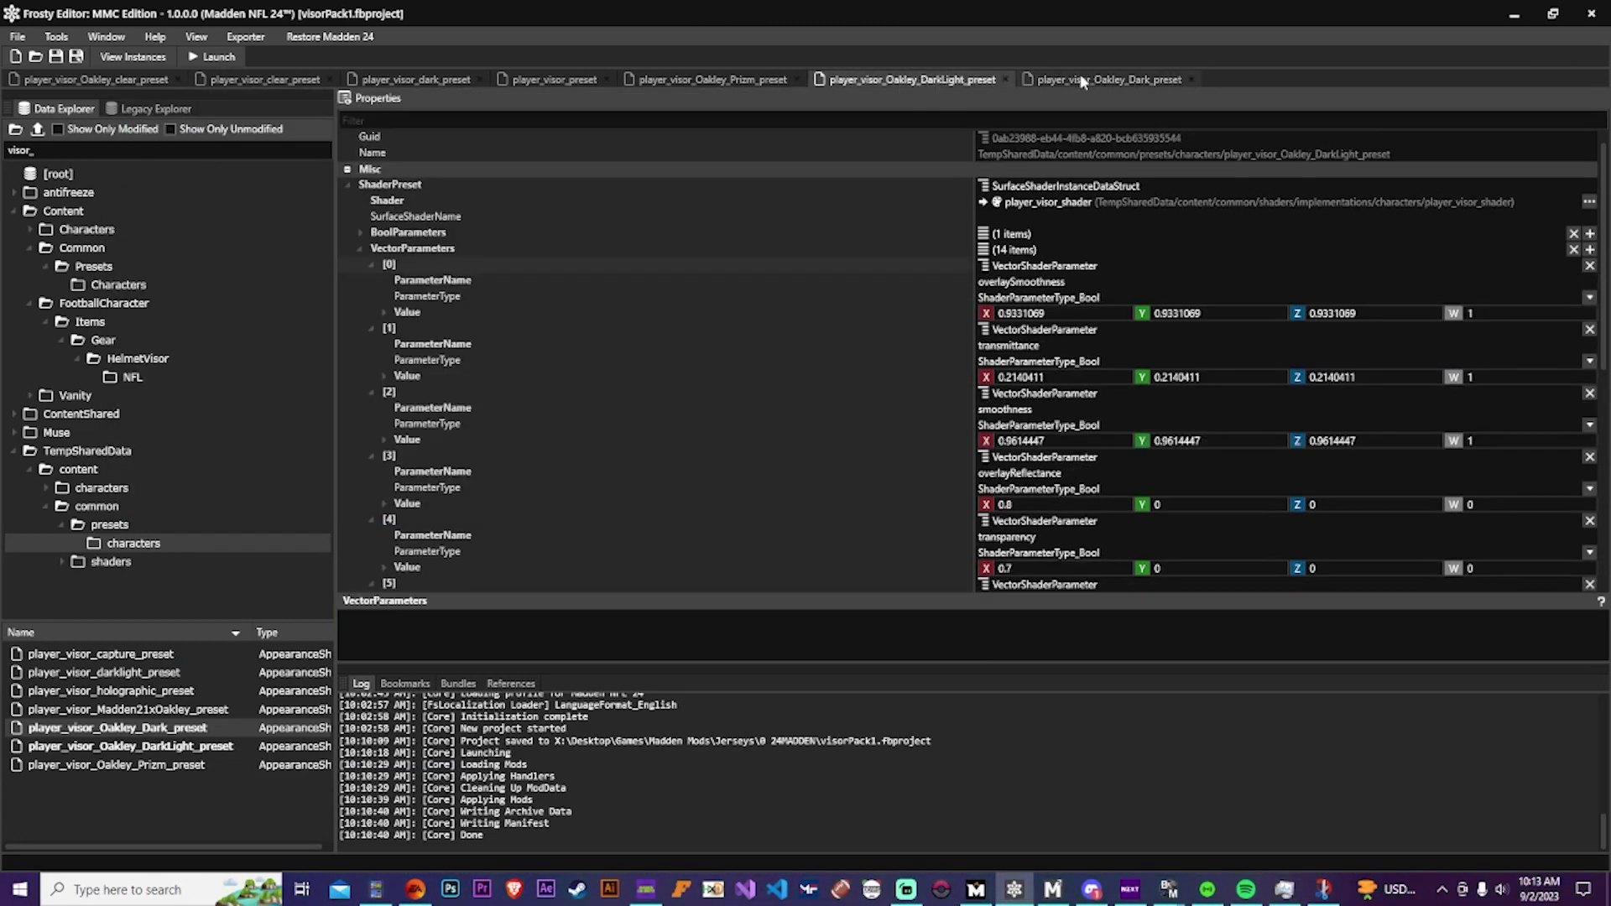
double_click(156, 765)
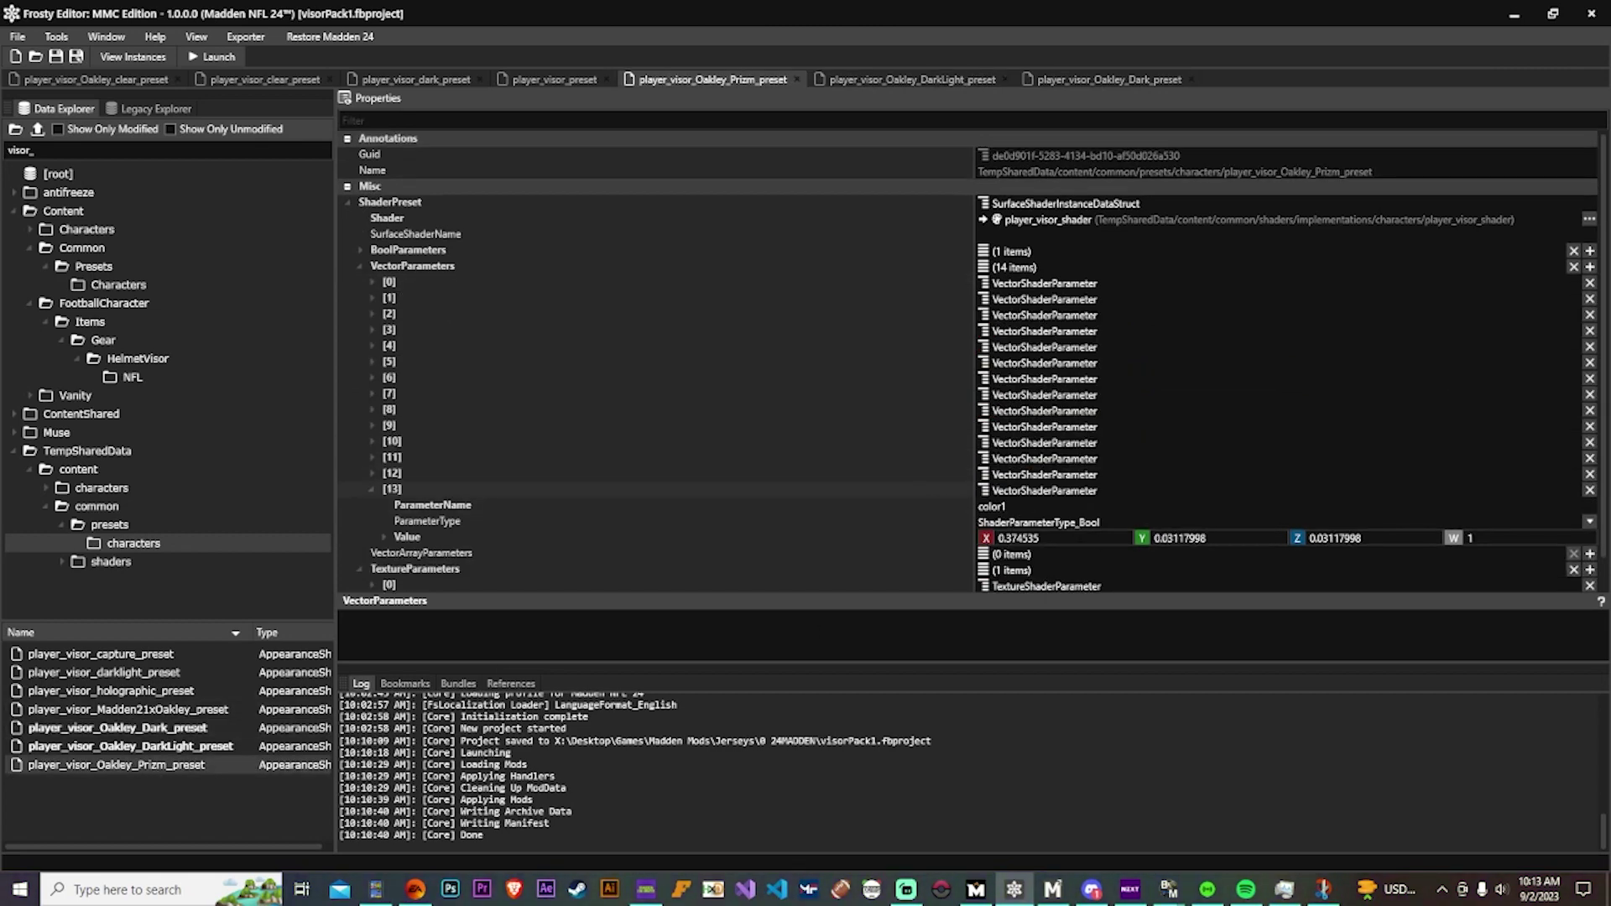
In Madden Colorizer, mix a gold colour with RGB 204, 176, 3, convert it to Frosty values, and move the window aside.
click(645, 889)
drag(440, 374, 399, 415)
drag(465, 374, 559, 454)
drag(451, 420, 560, 372)
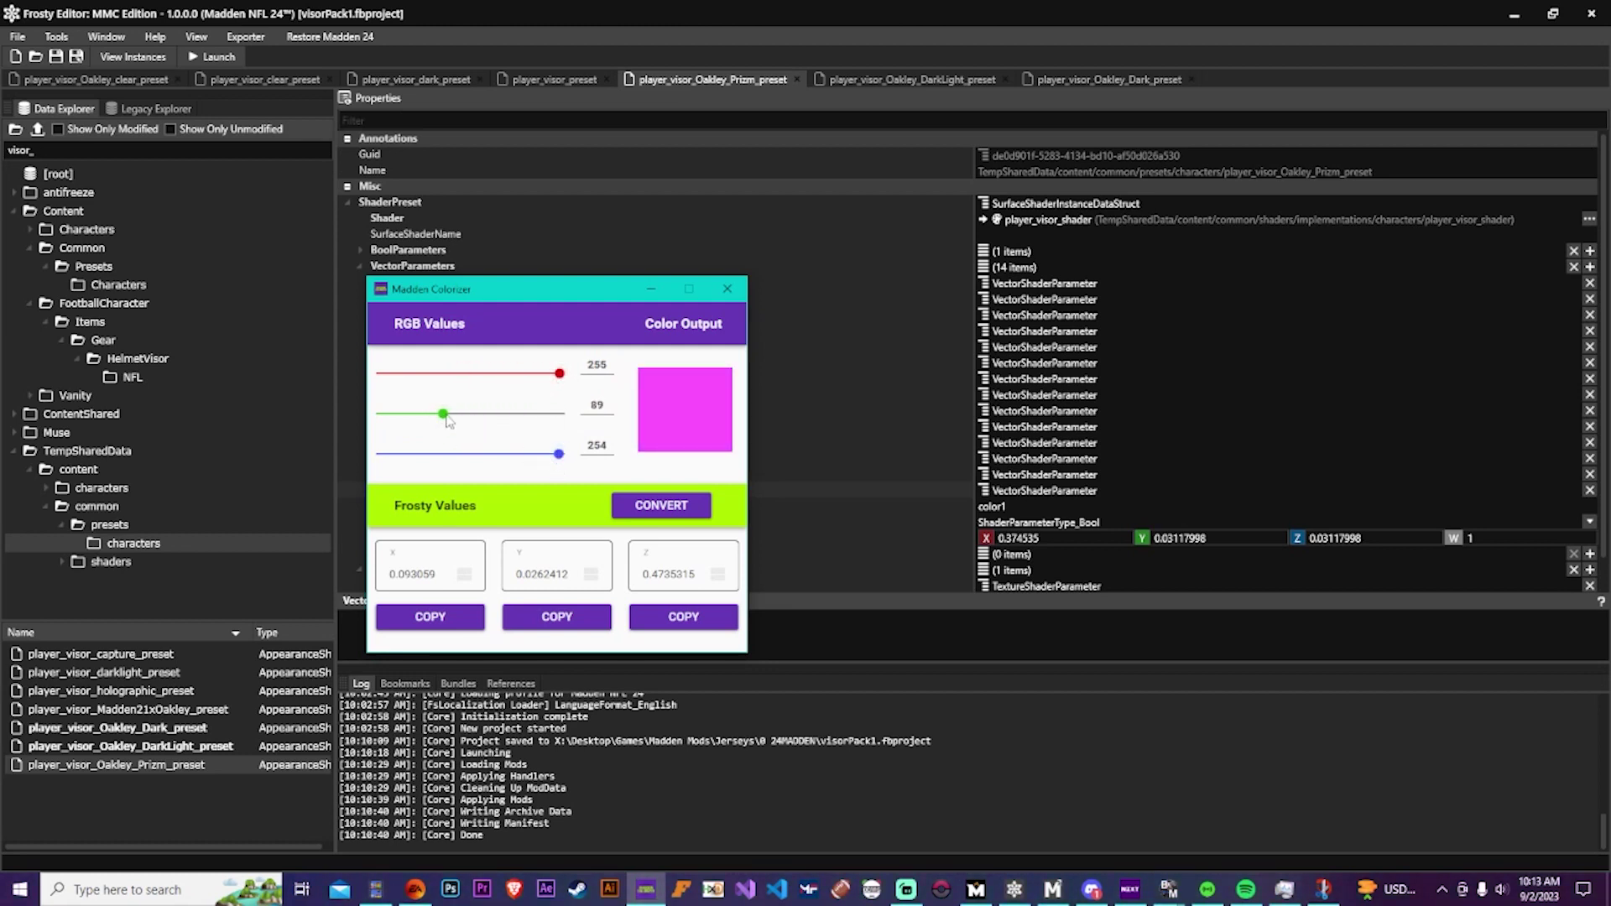
drag(446, 419, 382, 453)
click(546, 416)
drag(542, 420, 527, 426)
drag(560, 373, 504, 416)
click(645, 504)
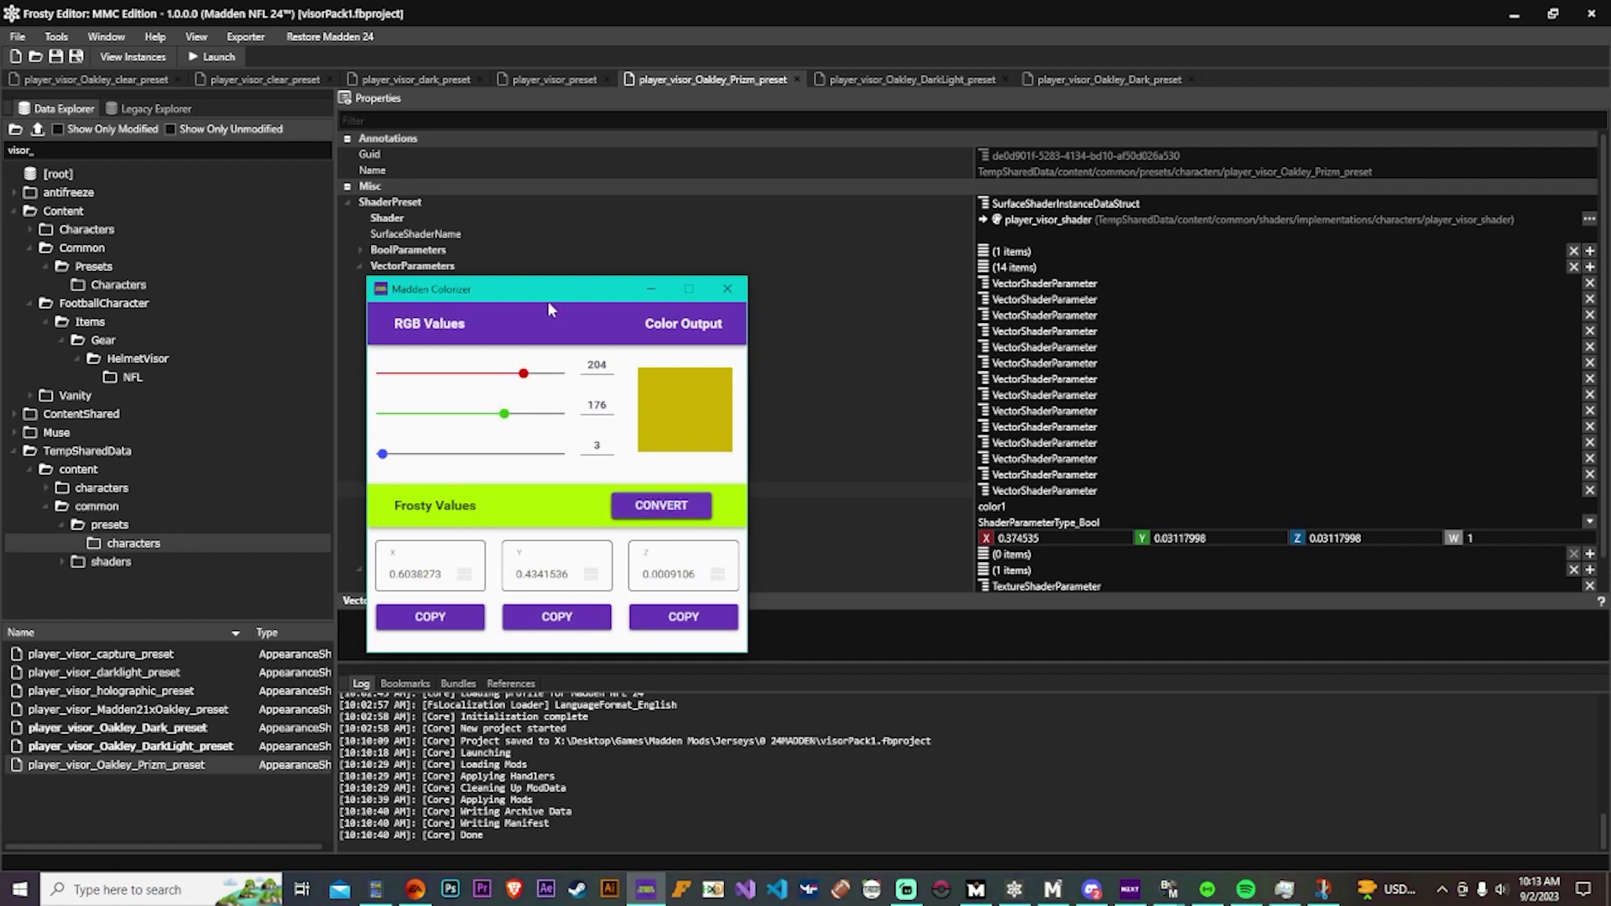
drag(469, 295, 0, 309)
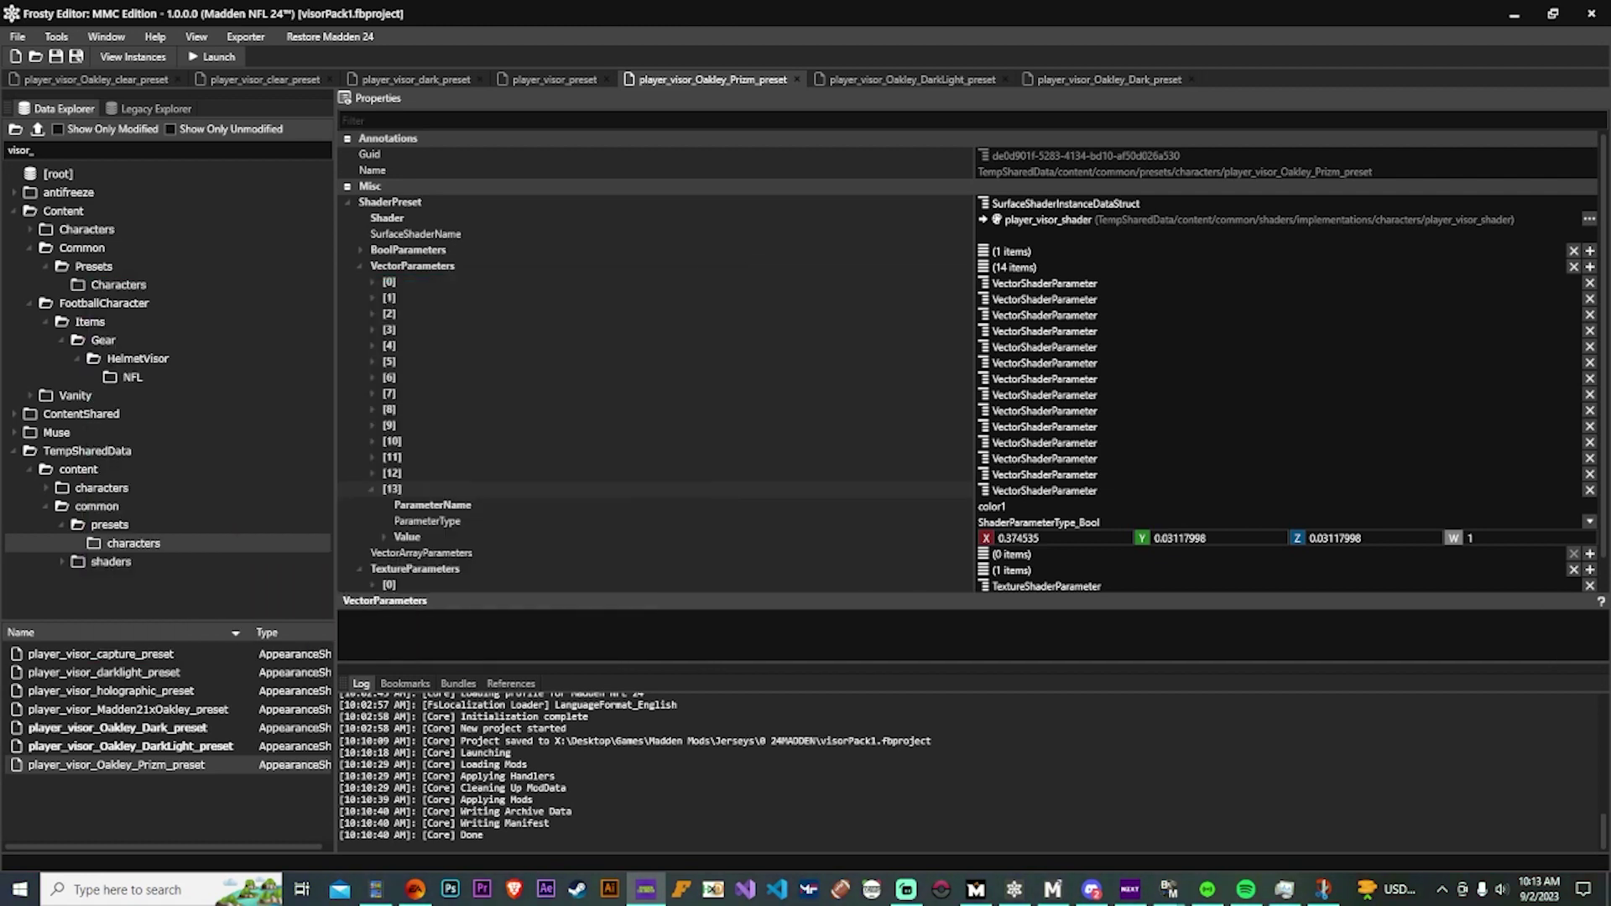
Set the color1 value of the Oakley Prizm preset to the converted gold: X 0.6038273, Y 0.4341536, Z 0.0009106.
click(1054, 539)
key(ctrl+a)
text(0.6038273)
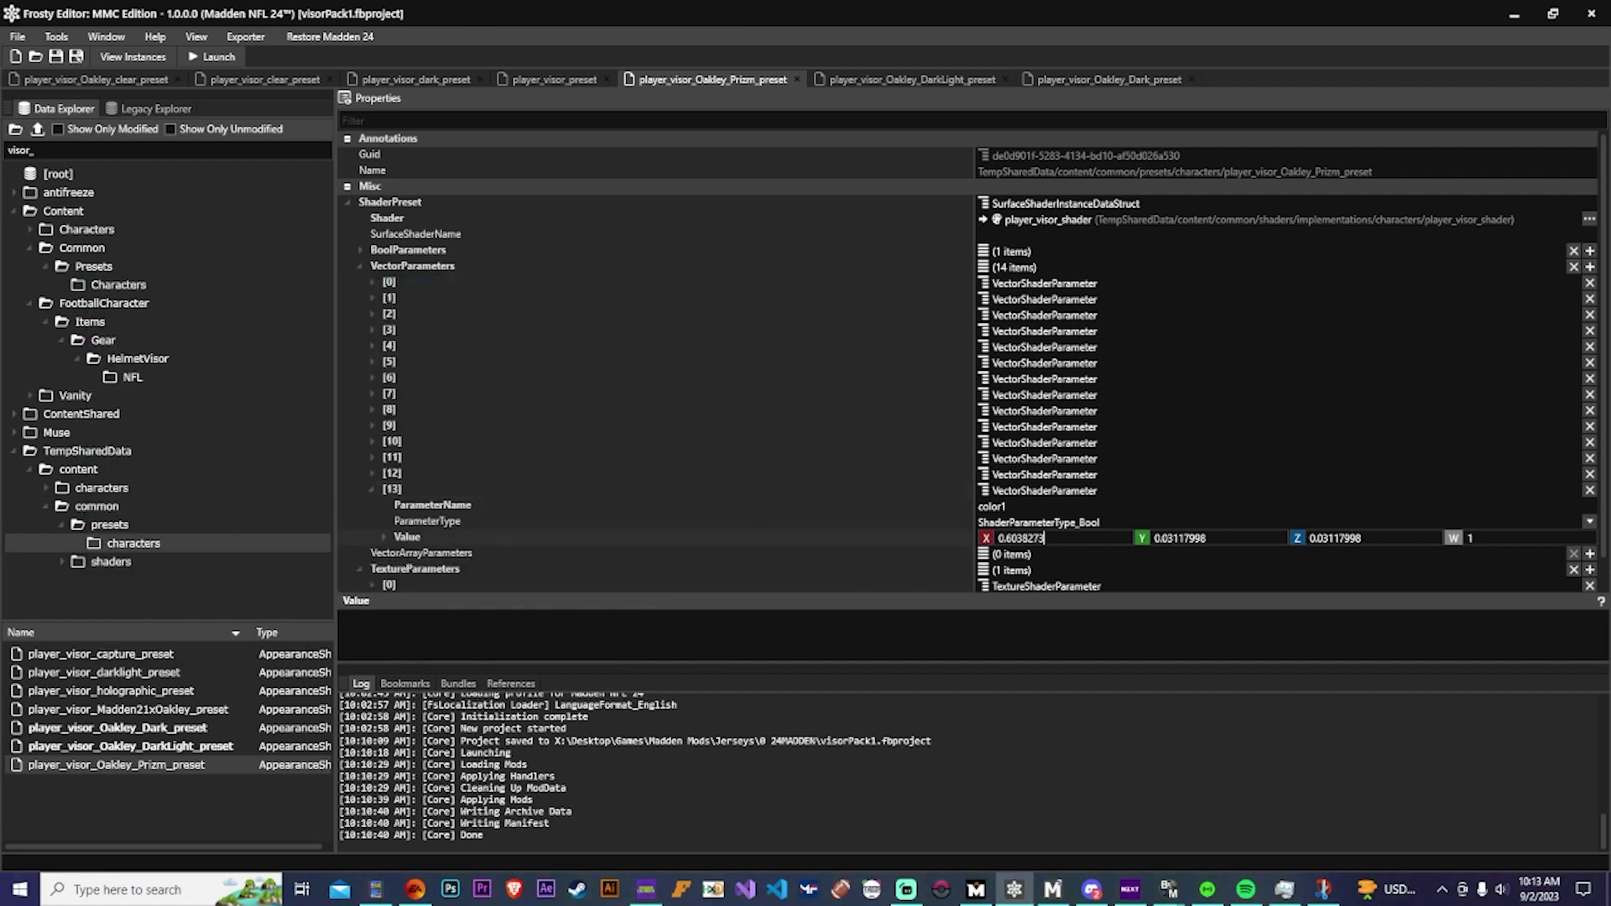
key(alt+Tab)
click(1227, 538)
key(ctrl+a)
text(0.4341536)
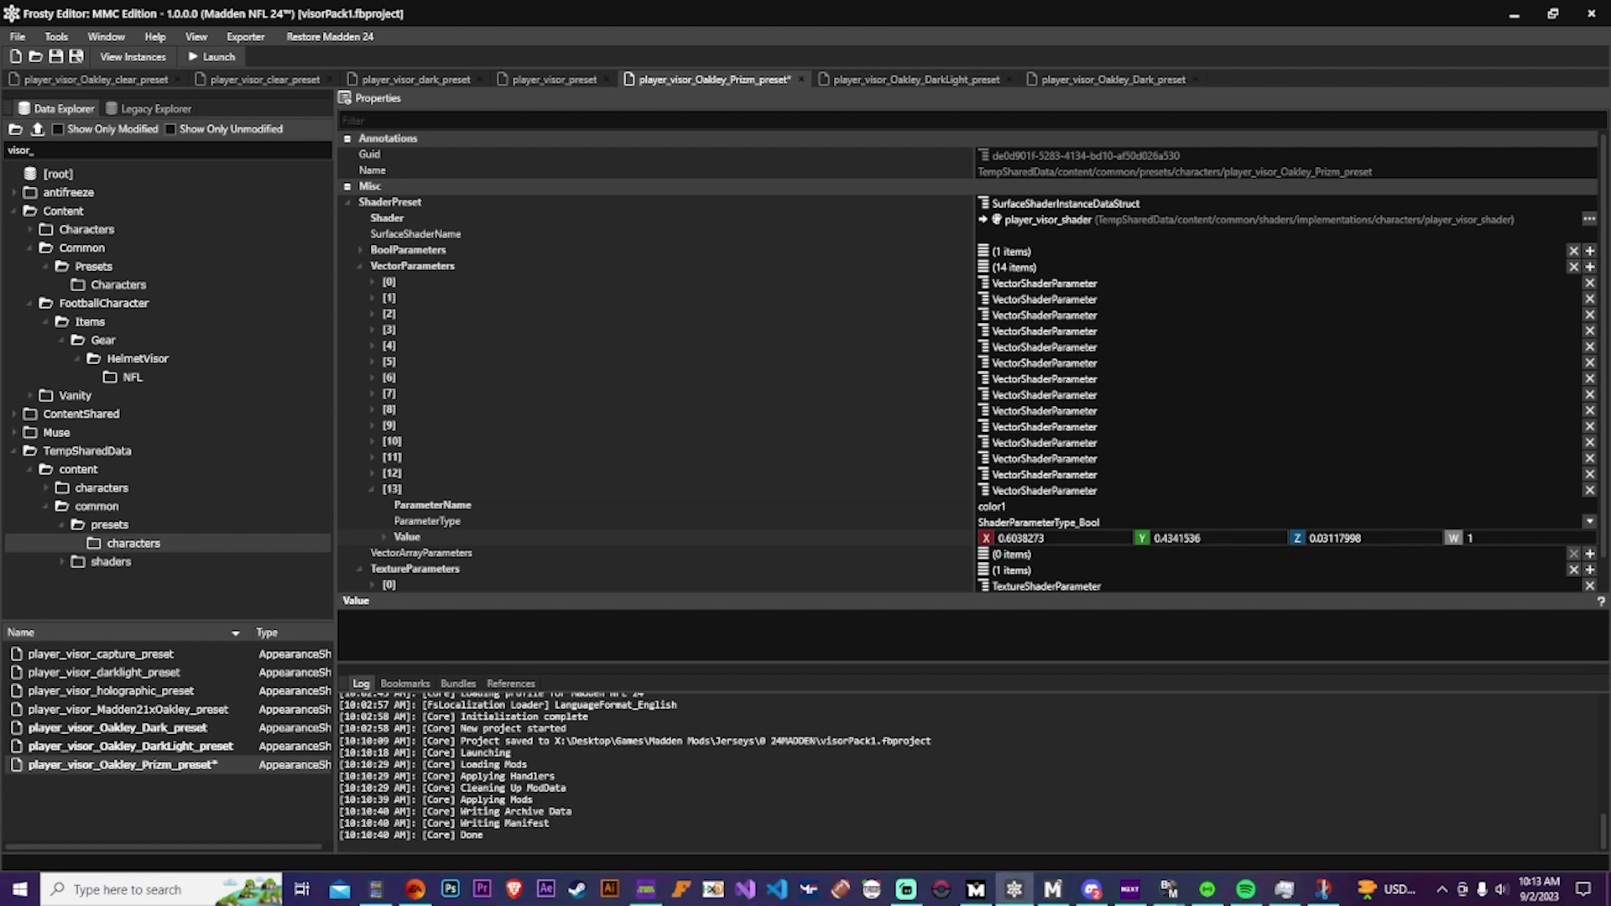
key(alt+Tab)
key(alt+Tab)
text(0.0009100)
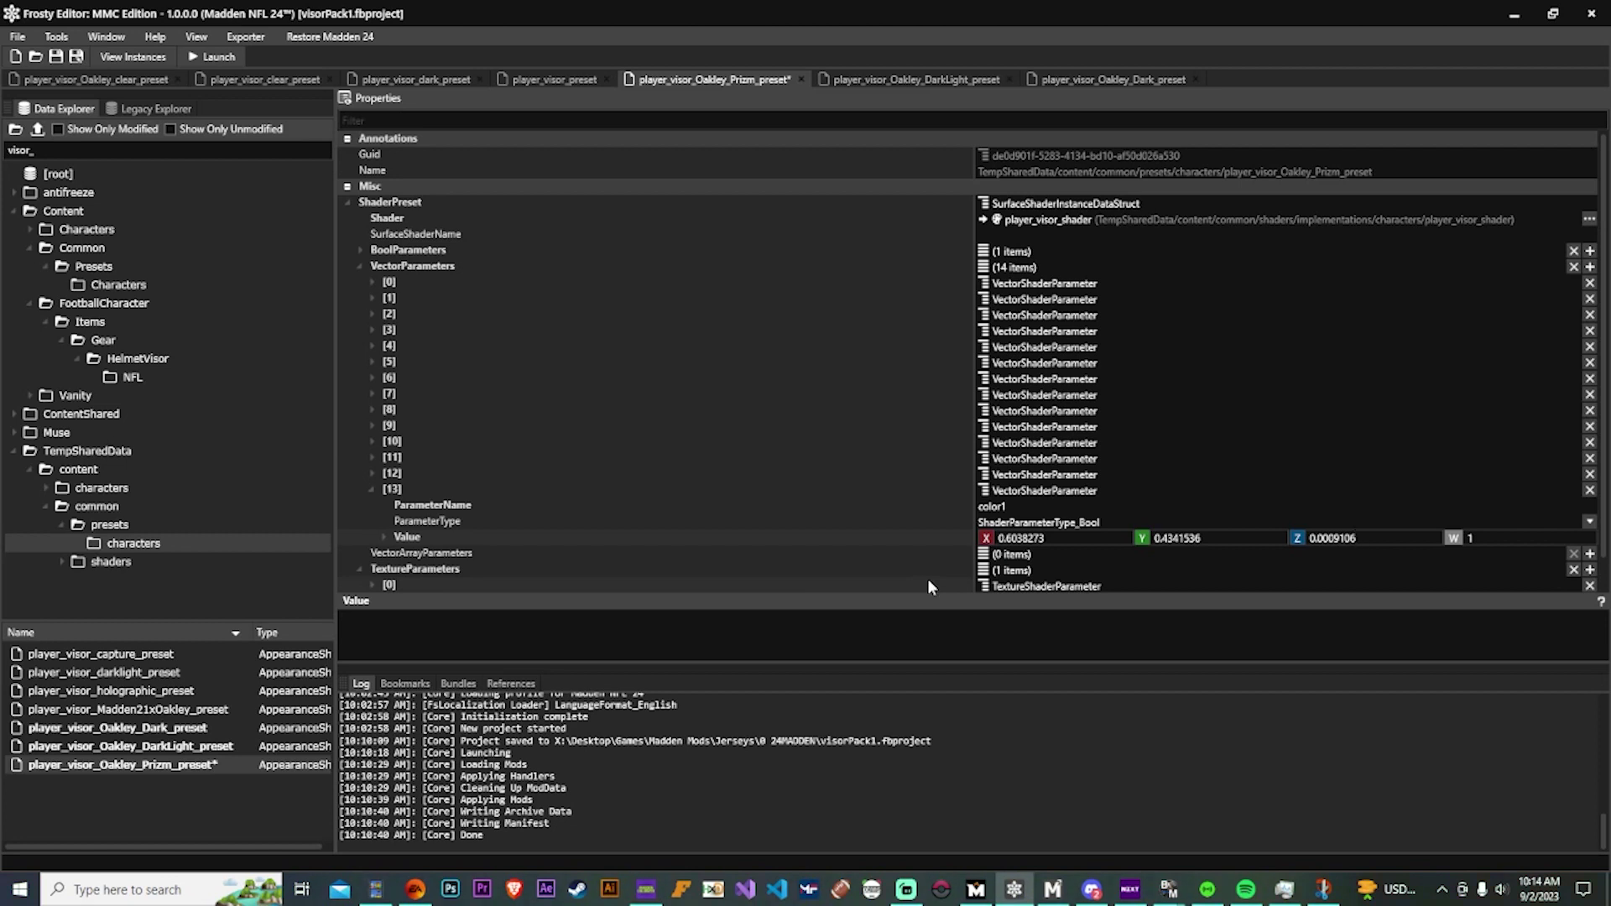
Expand vector parameter [12], color3, and set its X, Y and Z values to 0.
scroll(527, 511, down, 1)
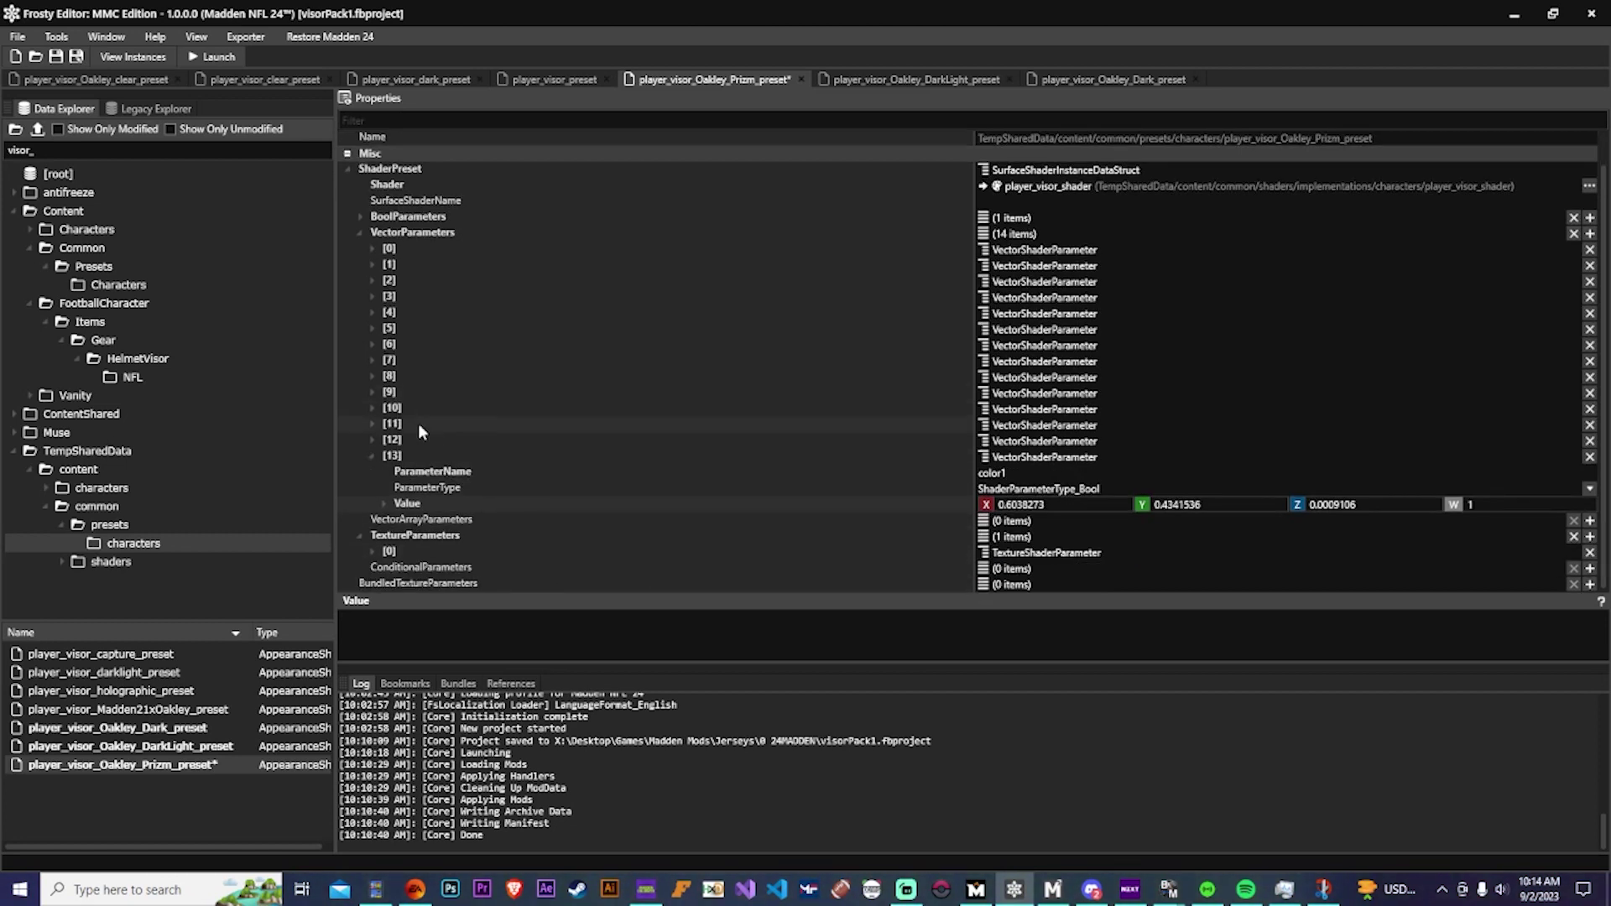
double_click(423, 443)
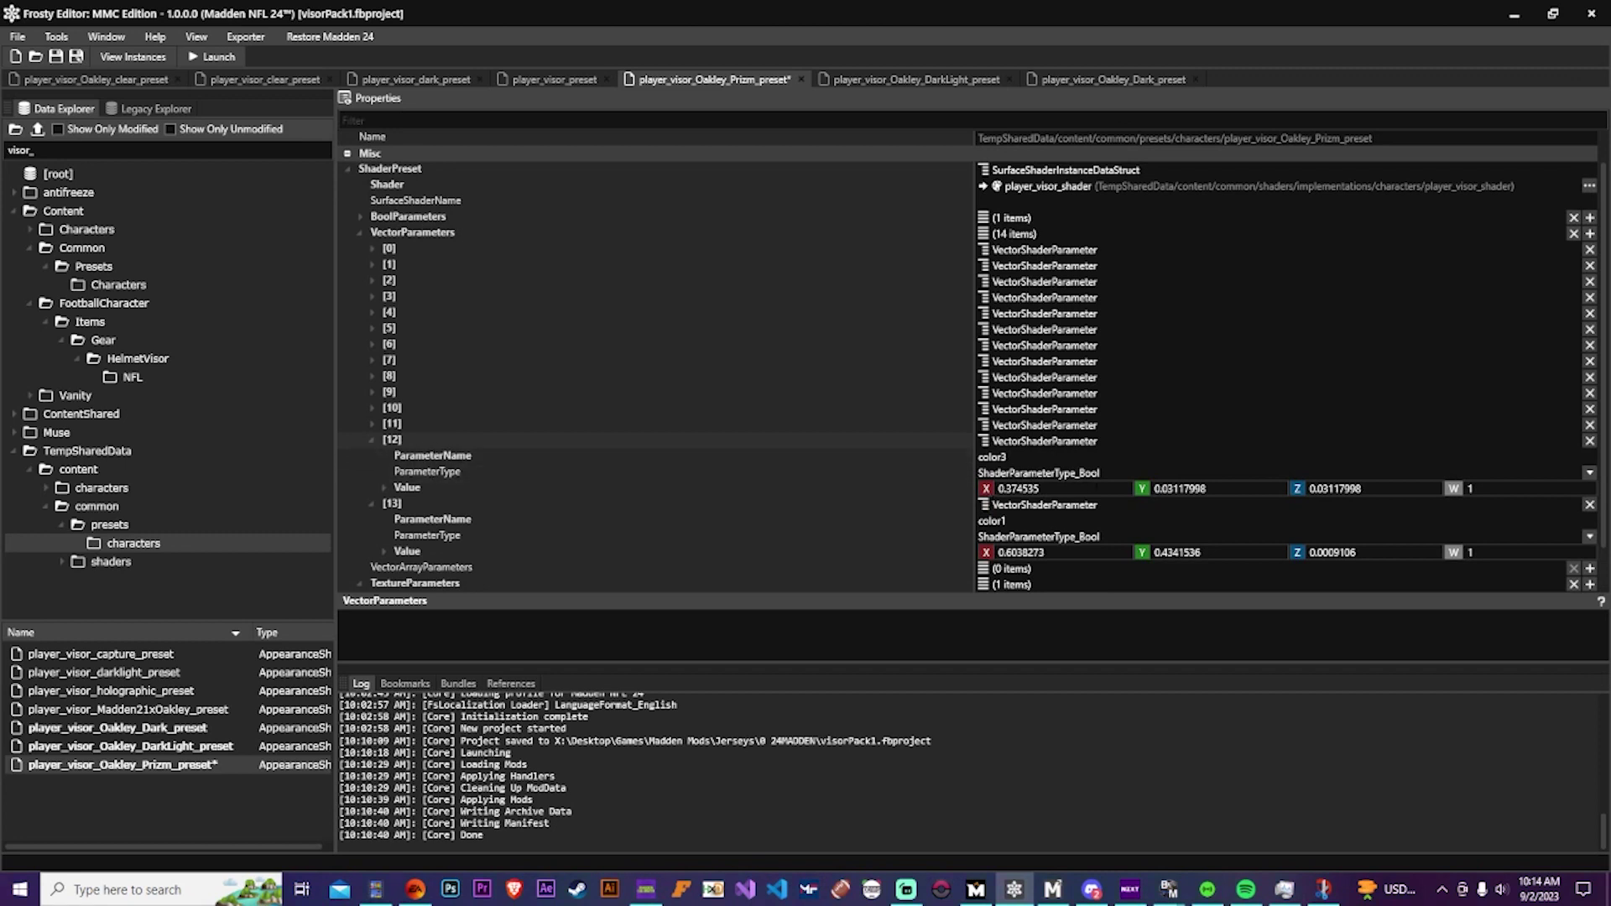
click(641, 493)
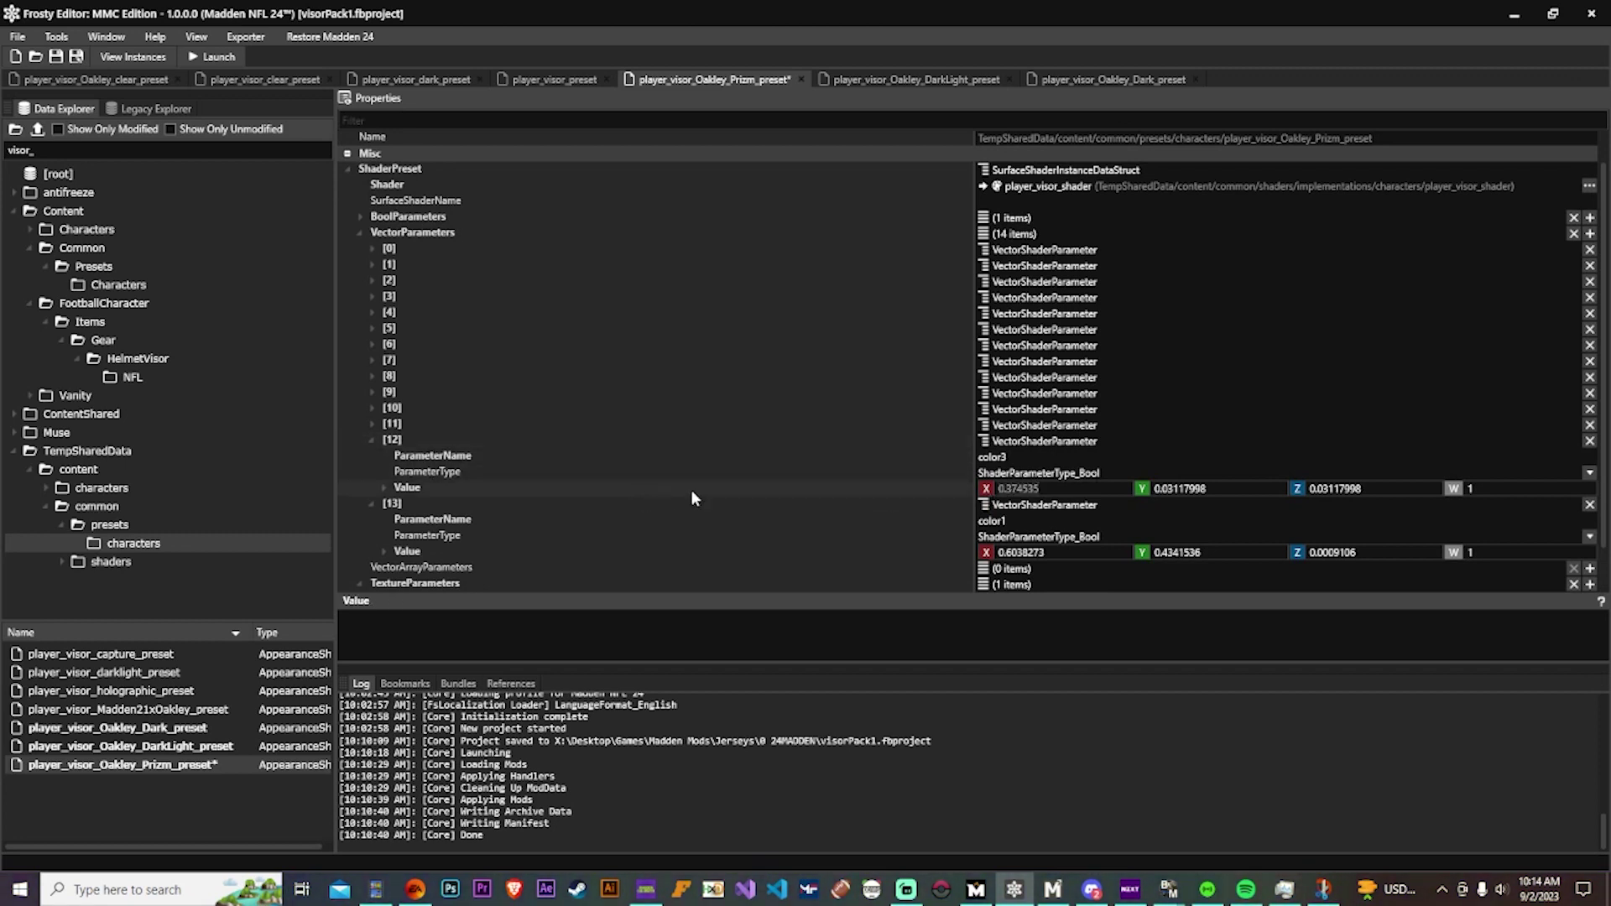
text(0)
key(Tab)
text(0)
text(0)
click(745, 518)
Fill color3 with the same gold values as color1: X 0.6038273, Y 0.4341536, Z 0.0009106.
click(1048, 487)
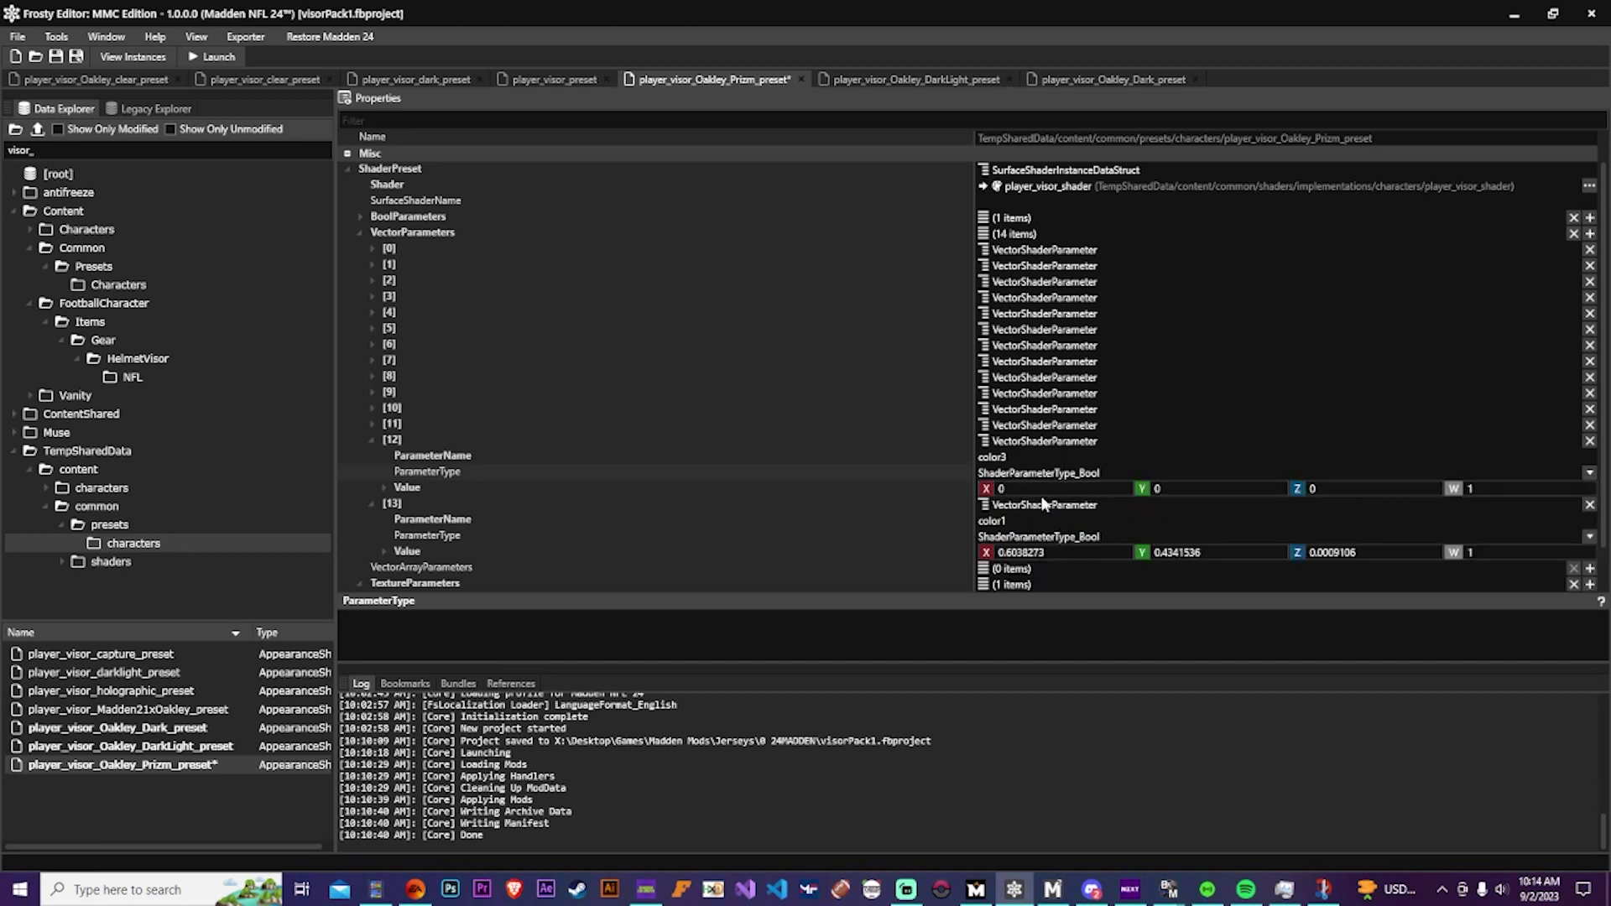
text(0.6038273)
key(ctrl+a)
text(0.6038273)
key(ctrl+z)
double_click(1208, 552)
click(1236, 540)
click(1191, 505)
drag(1153, 552, 1202, 502)
key(ctrl+c)
click(1178, 488)
key(ctrl+v)
drag(1353, 492, 749, 475)
text(0.0009106)
click(702, 438)
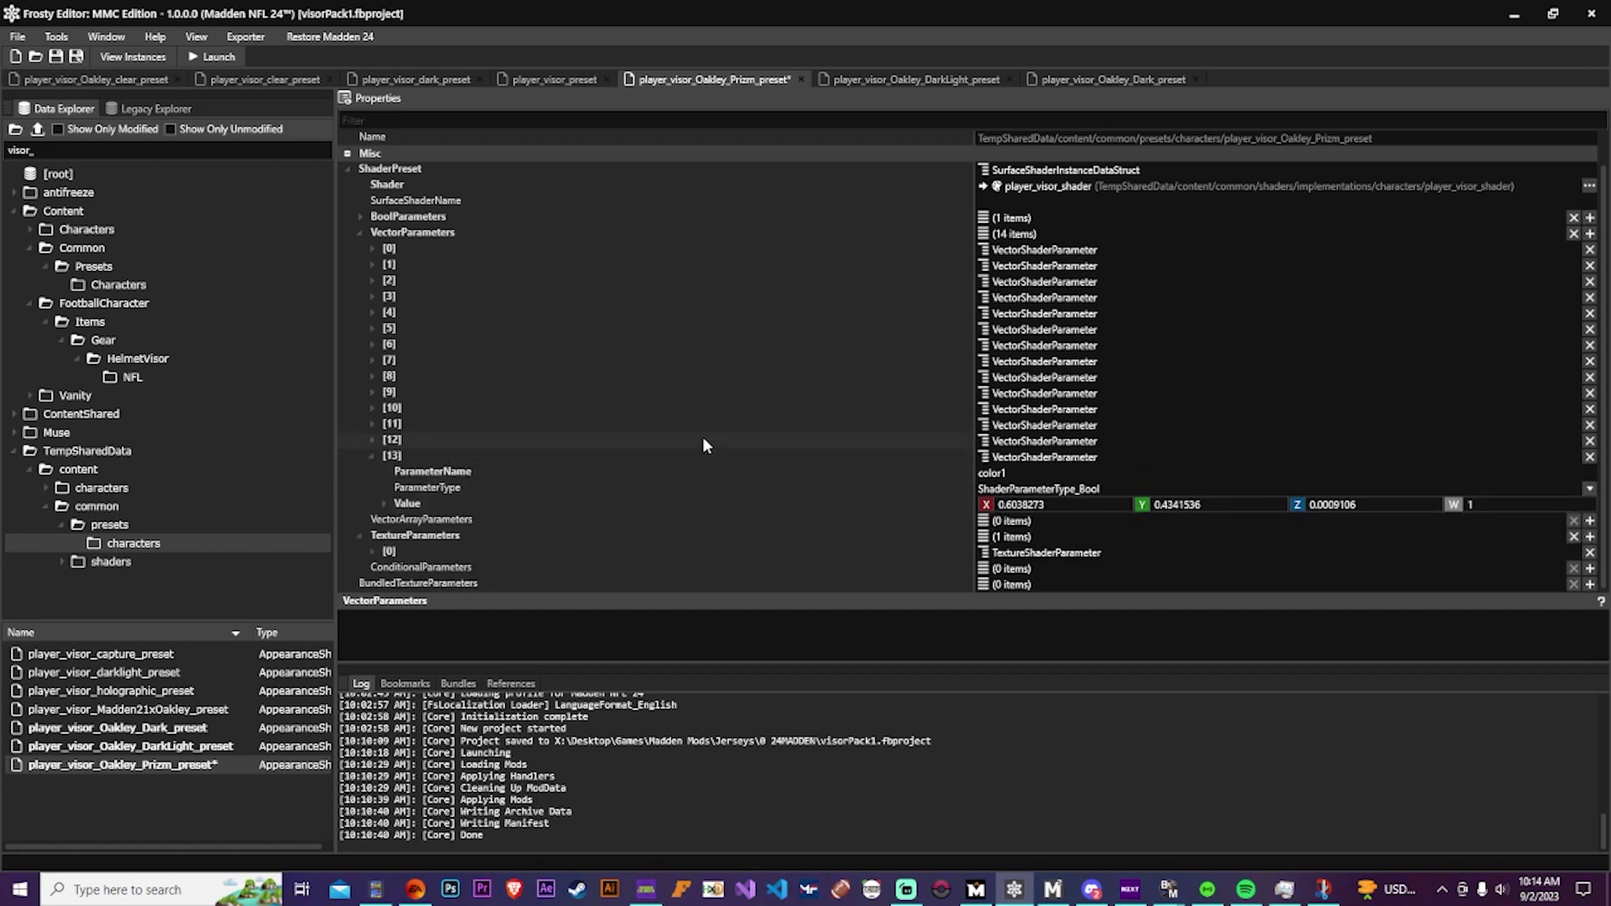
Copy the gold value and paste it into the value of color2 in vector parameter [11].
right_click(626, 442)
click(660, 457)
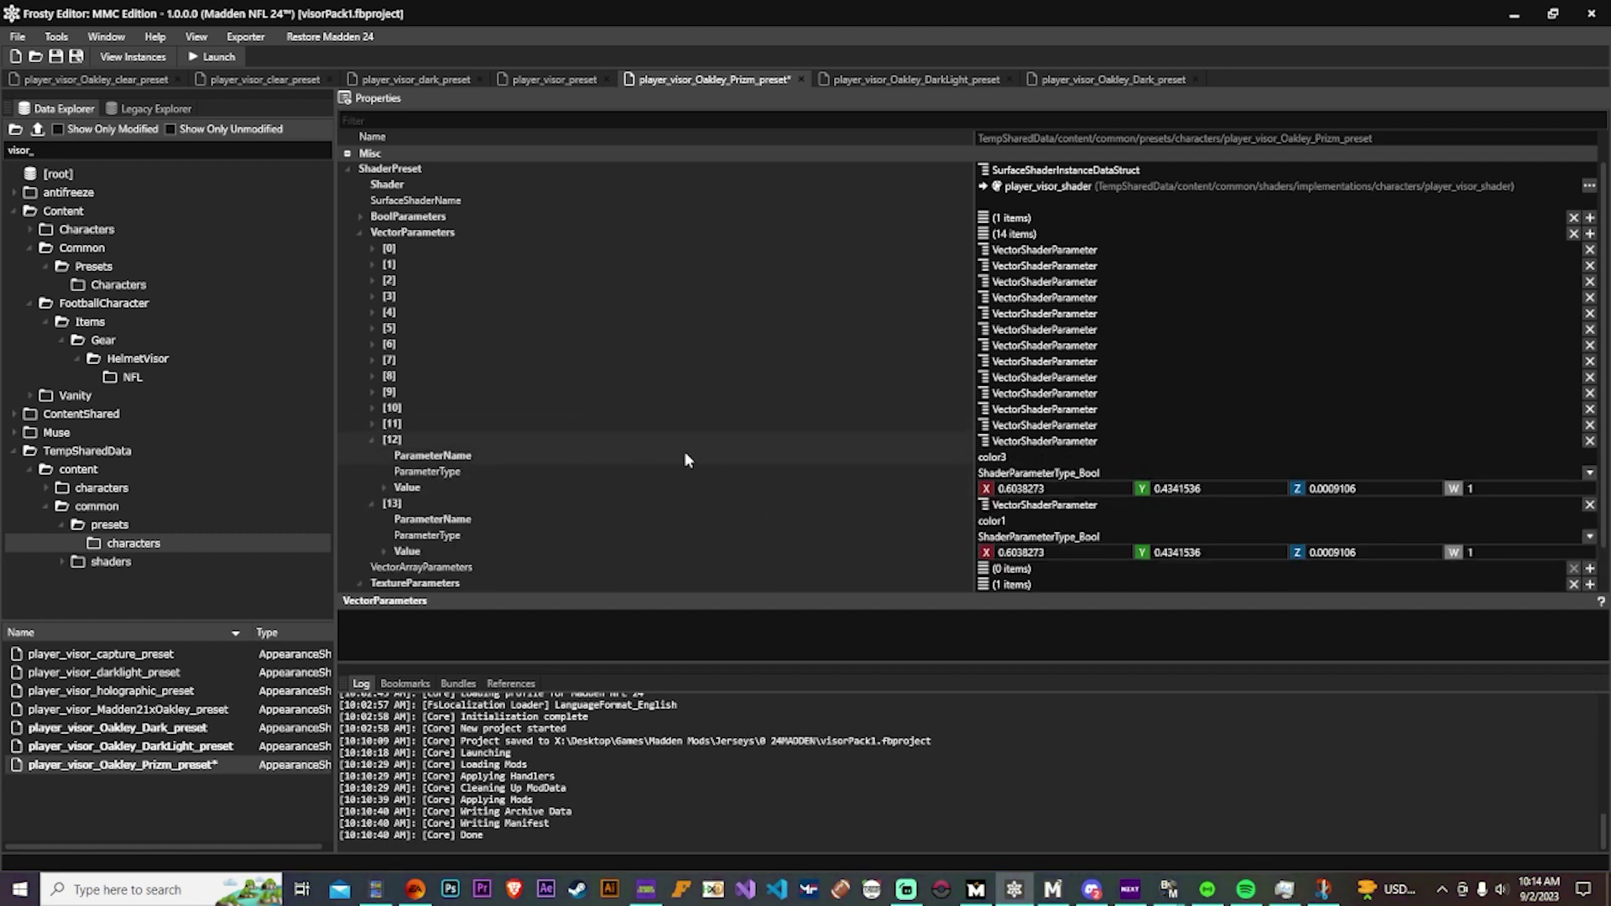
right_click(586, 472)
click(648, 485)
double_click(502, 427)
right_click(506, 459)
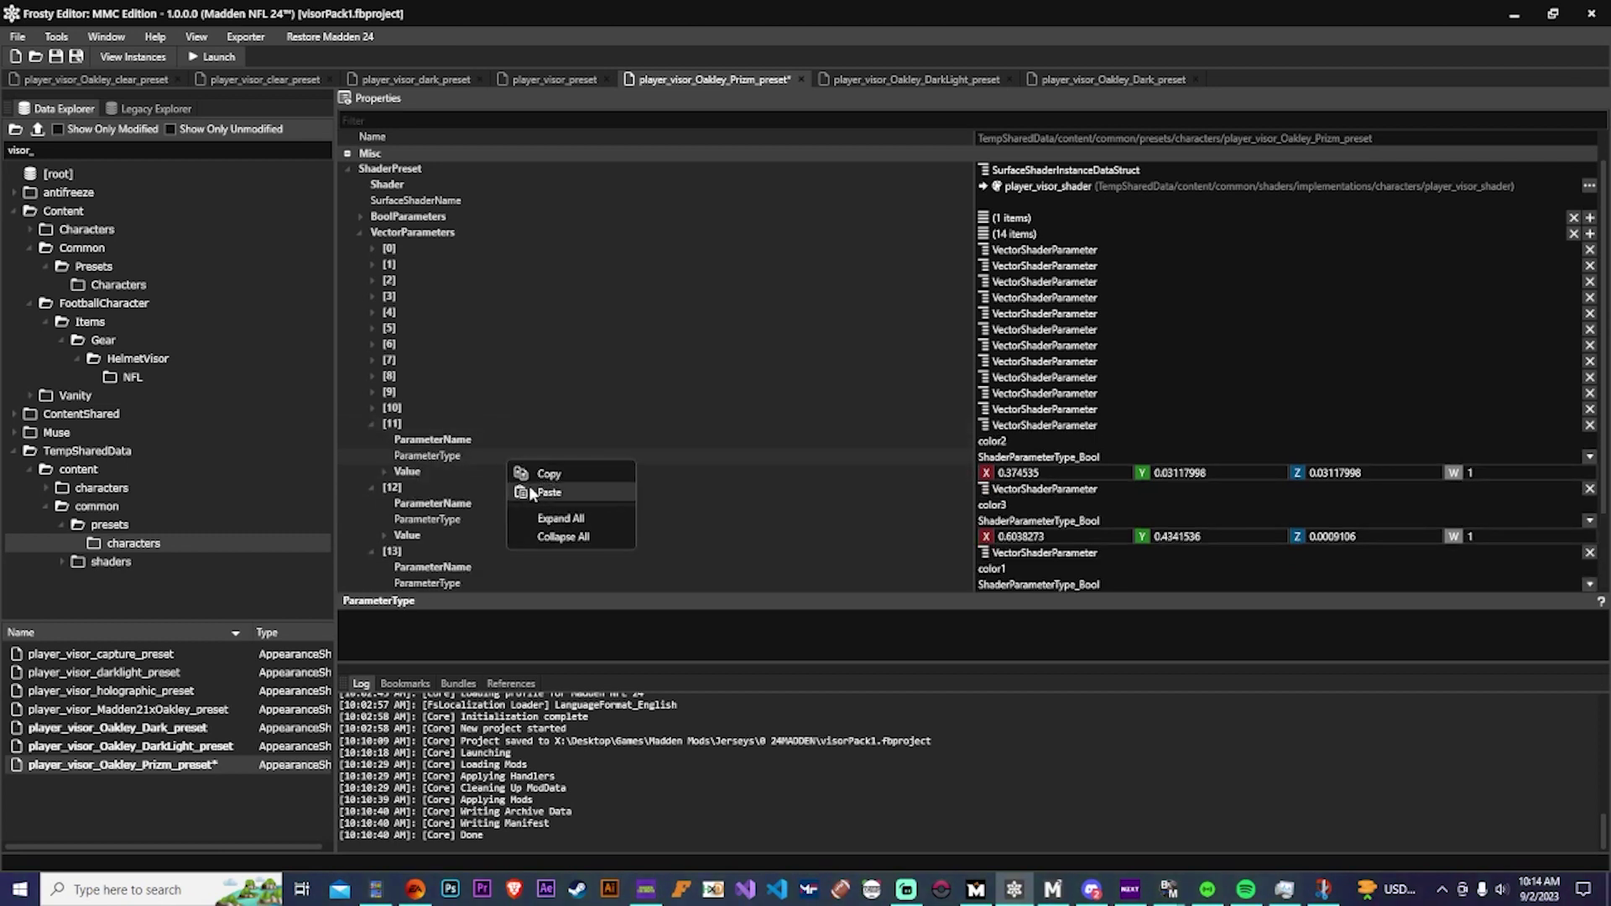
click(541, 495)
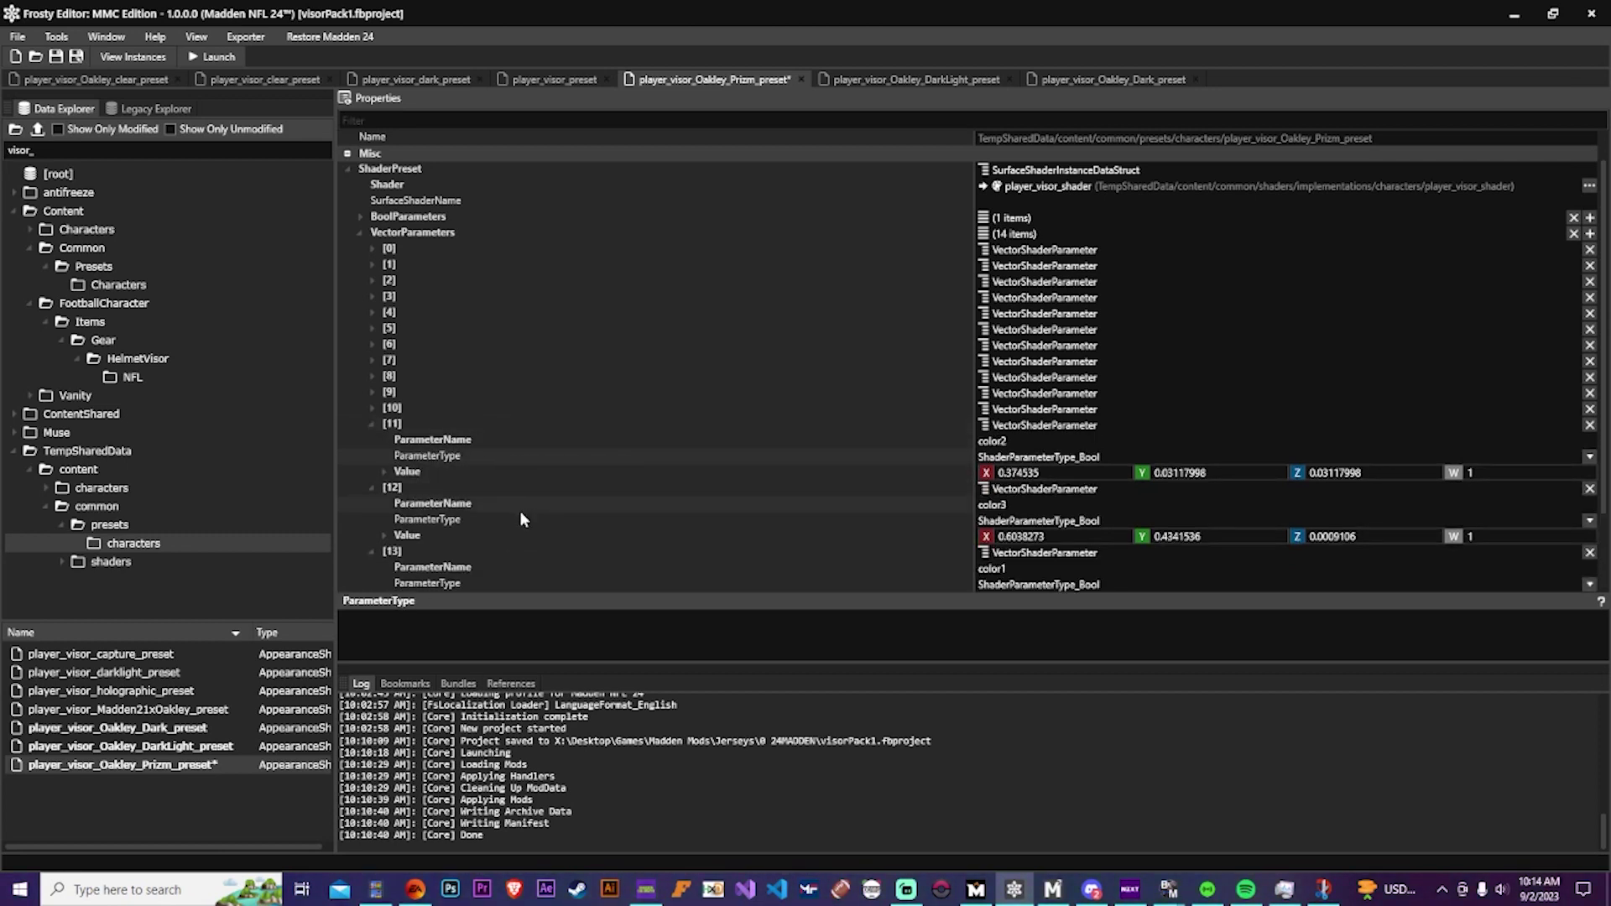
right_click(502, 547)
click(468, 470)
right_click(468, 470)
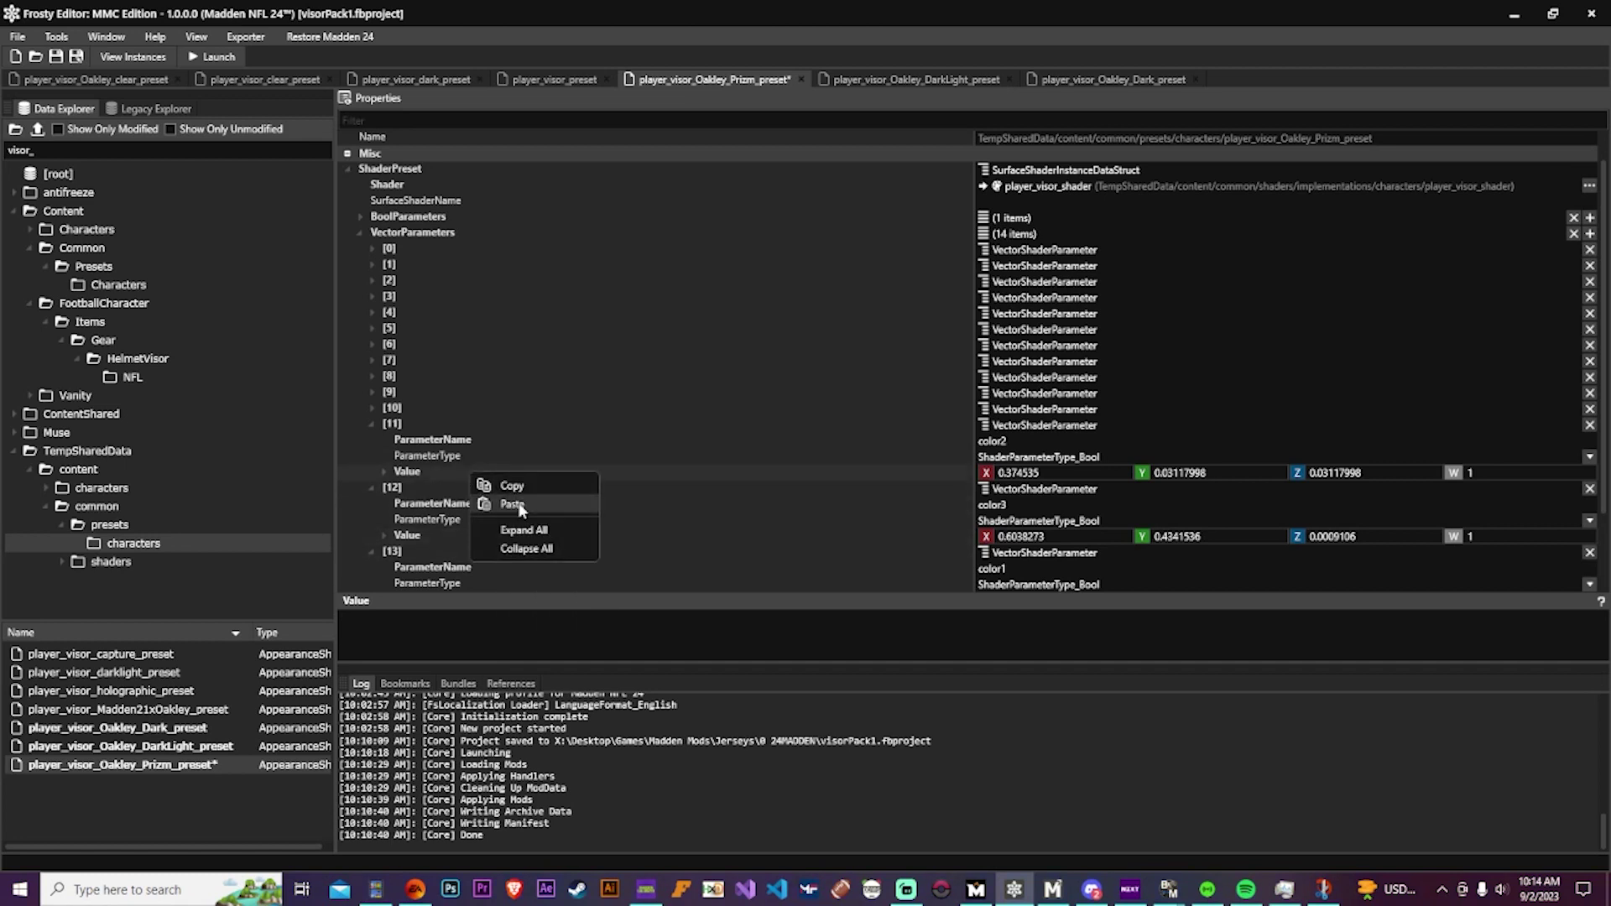
click(514, 504)
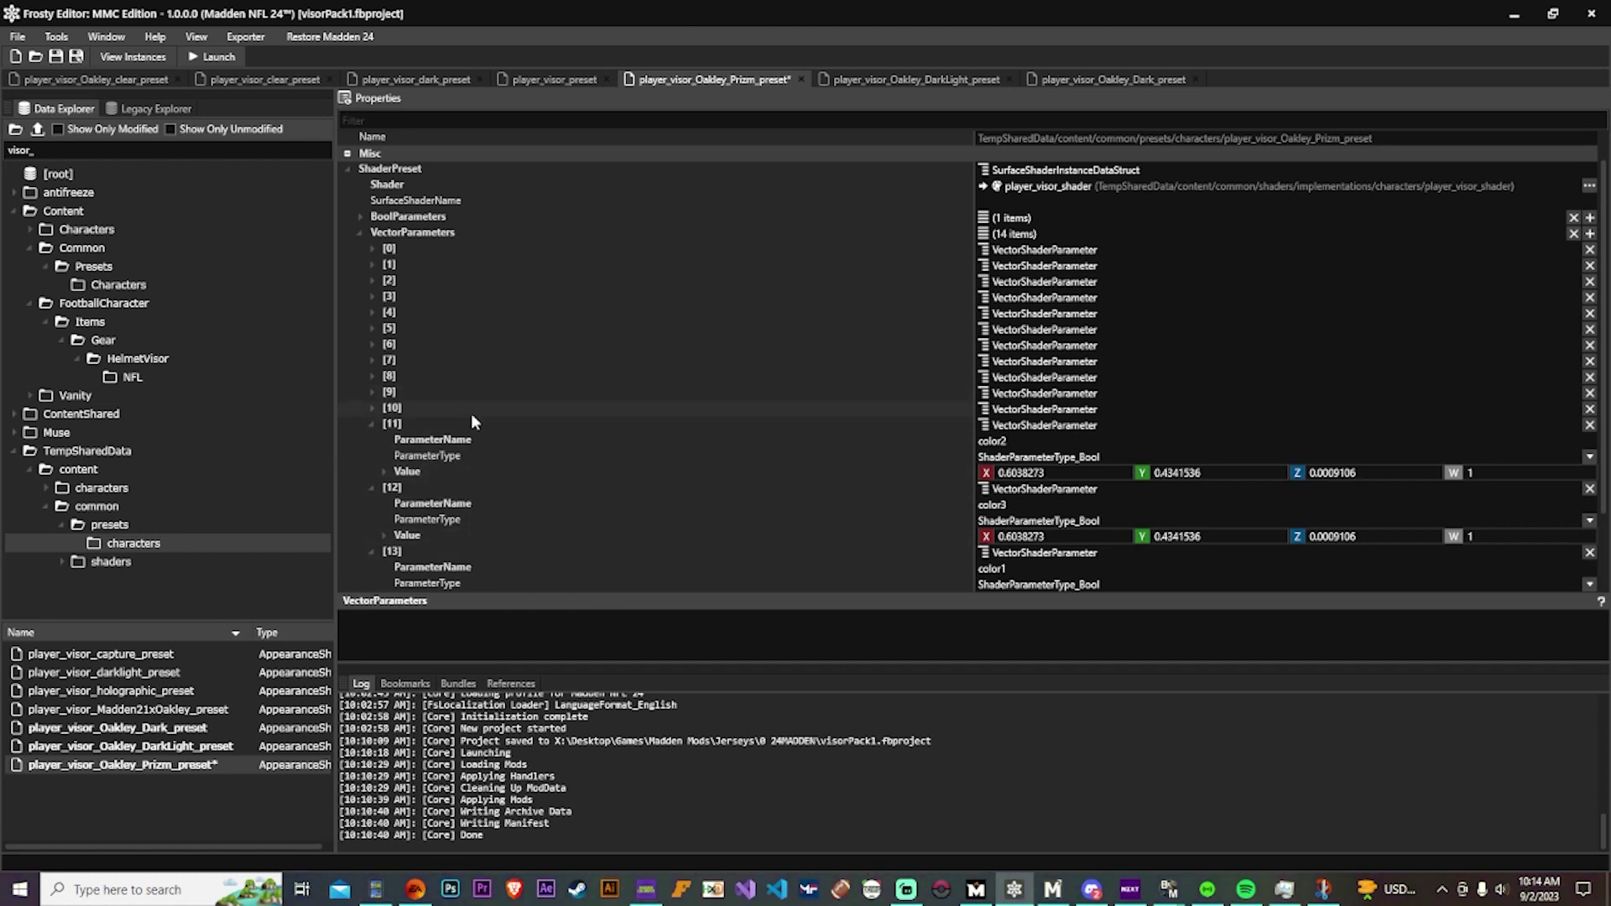
Expand vector parameters [10] and [9], and set the X value of overlayTransparency to 0.
double_click(473, 410)
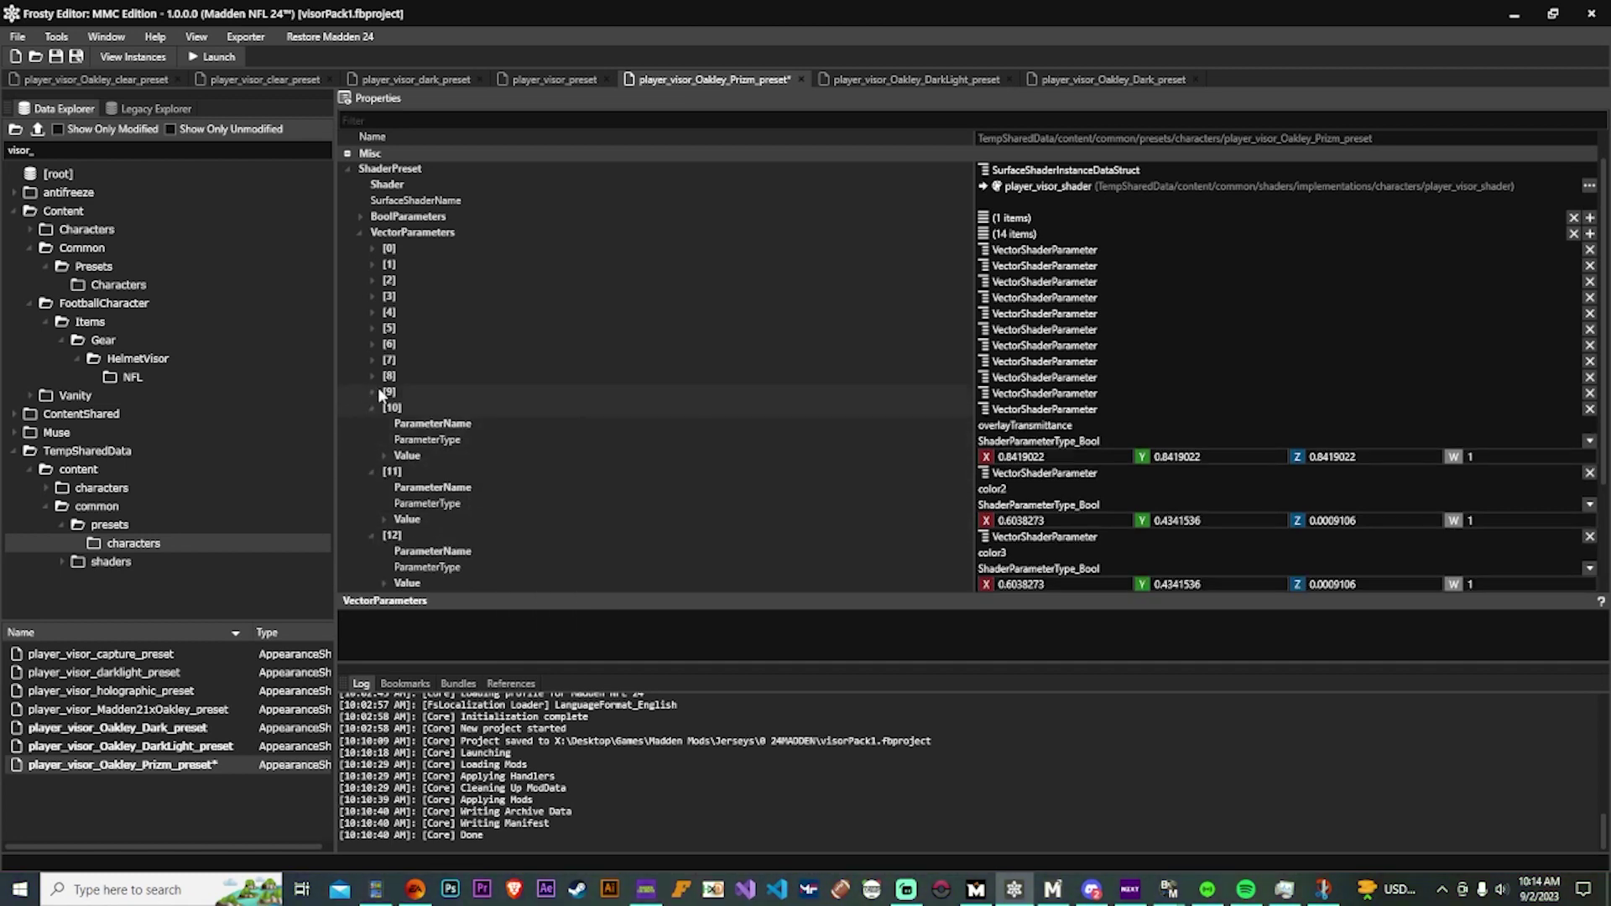
double_click(412, 391)
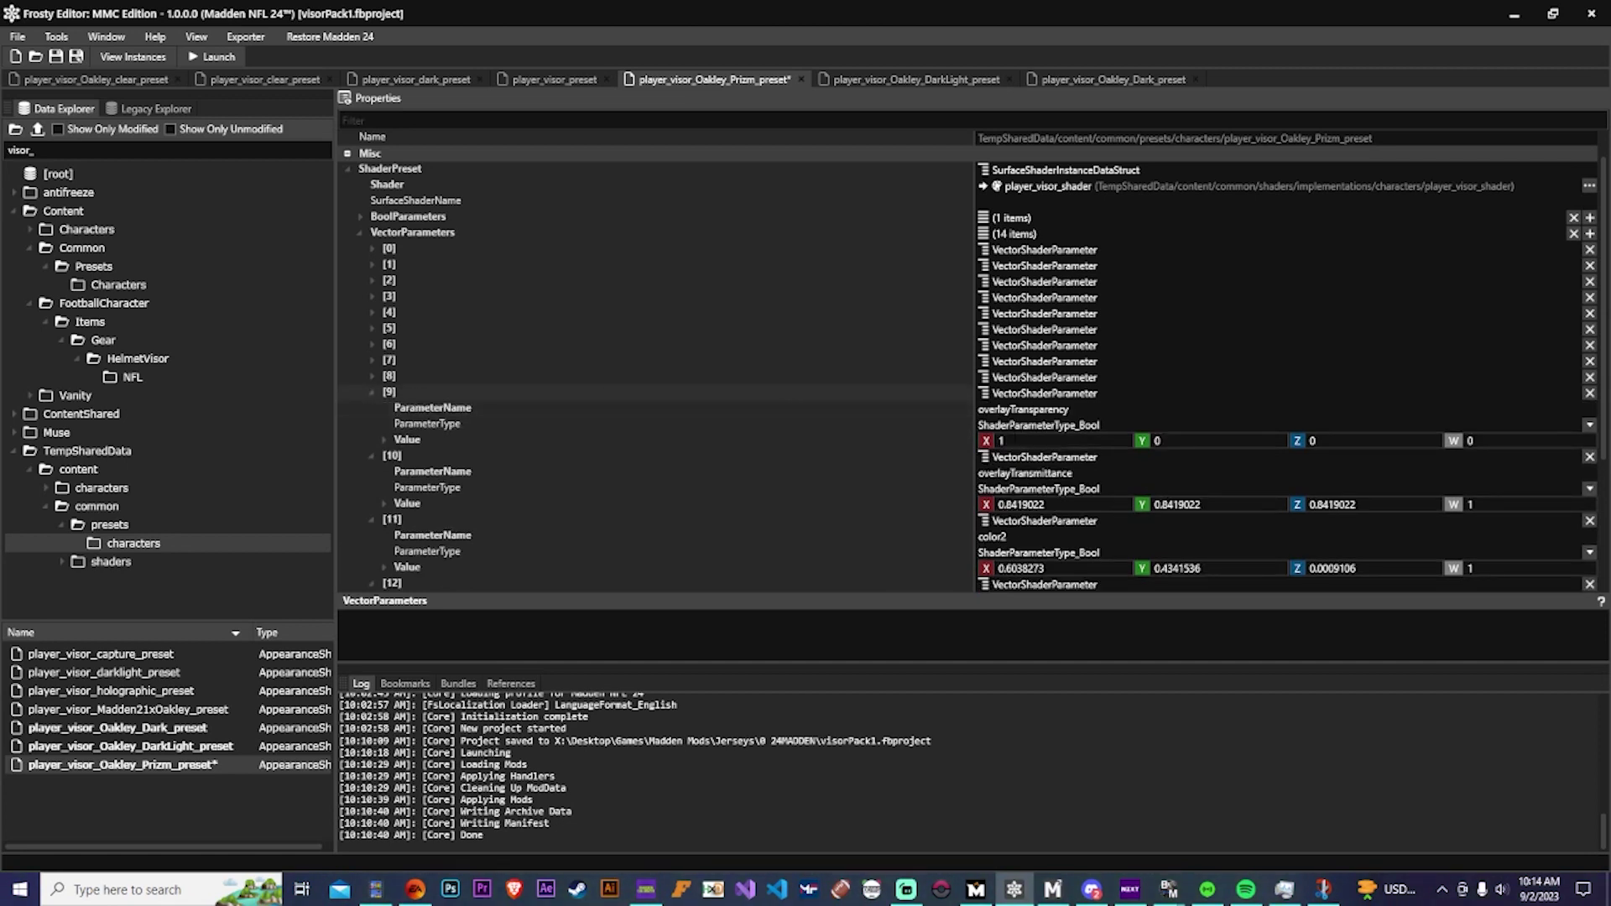
click(689, 442)
right_click(531, 381)
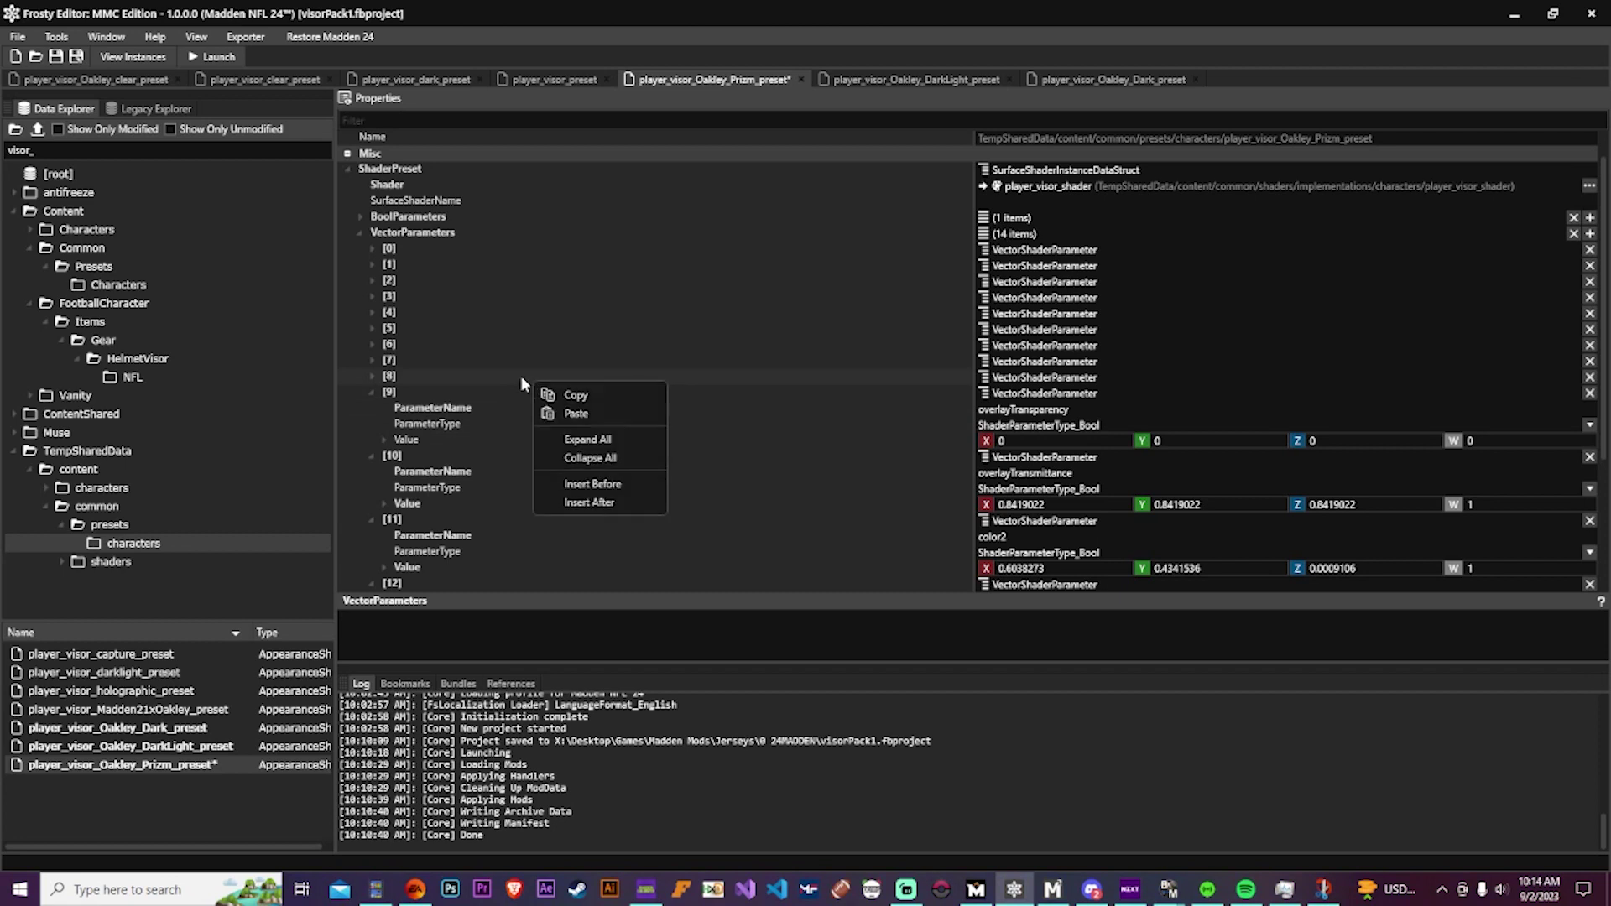
click(521, 376)
Expand vector parameters [8] and [7], and set the X values of overlayMetalness and metalness to 1.
double_click(512, 380)
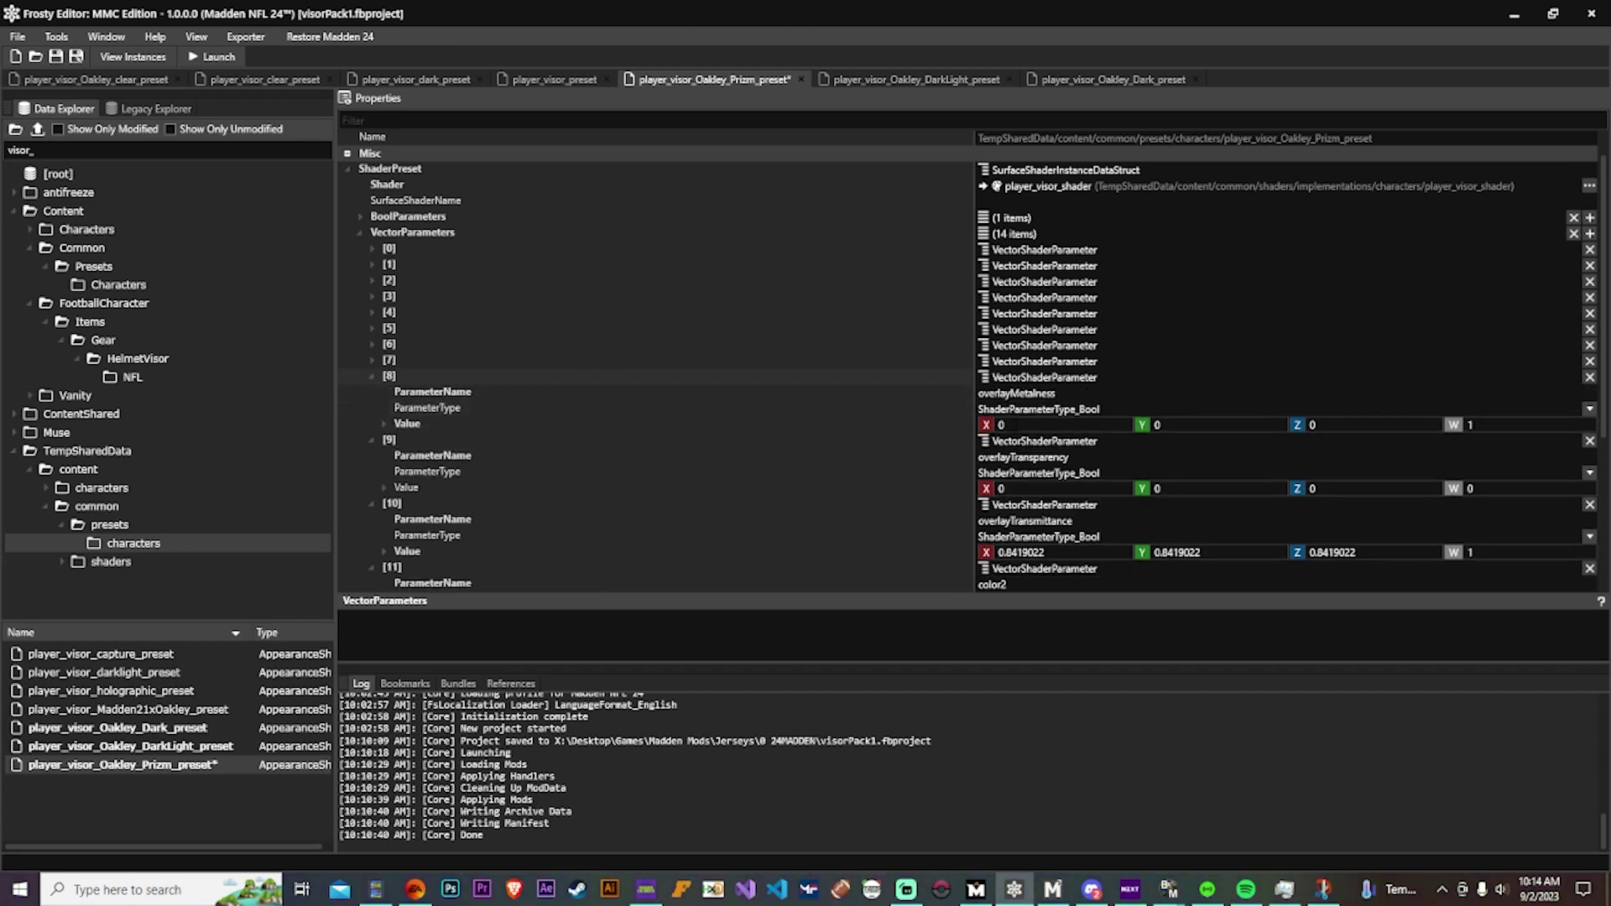
click(823, 425)
double_click(552, 359)
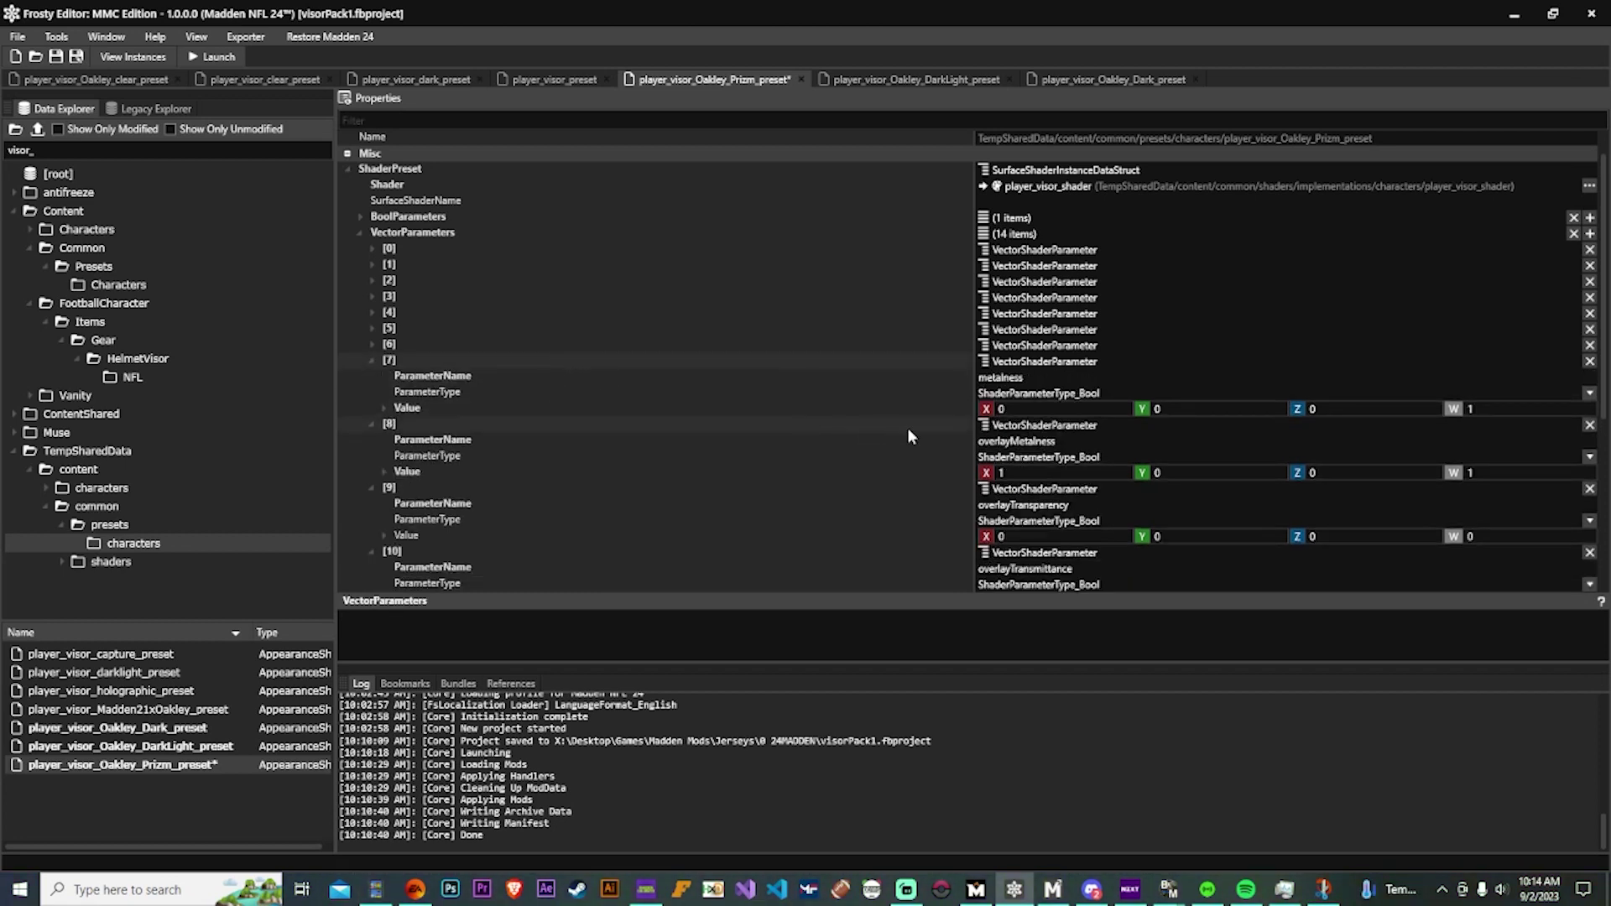
Expand vector parameter [6] and paste the copied gold value (0.6038273, 0.4341536, 0.0009106) into color.
double_click(534, 344)
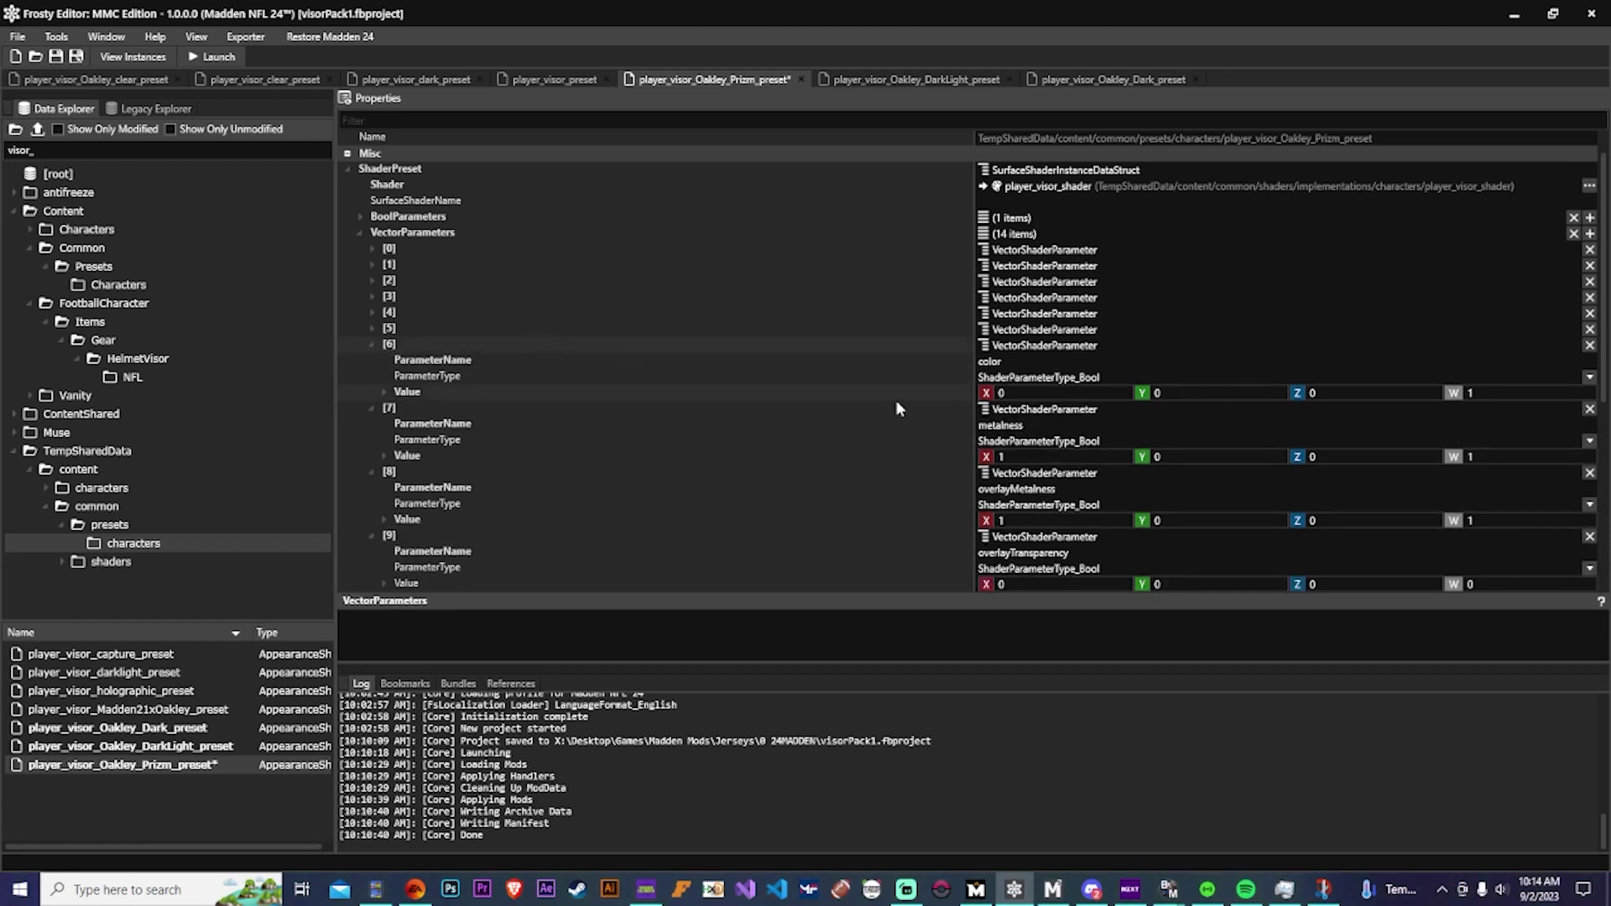
click(1018, 394)
right_click(811, 394)
click(839, 419)
Expand vector parameters [5] and [4], setting the X value of reflectance to 1 and of transparency to 0.
double_click(562, 329)
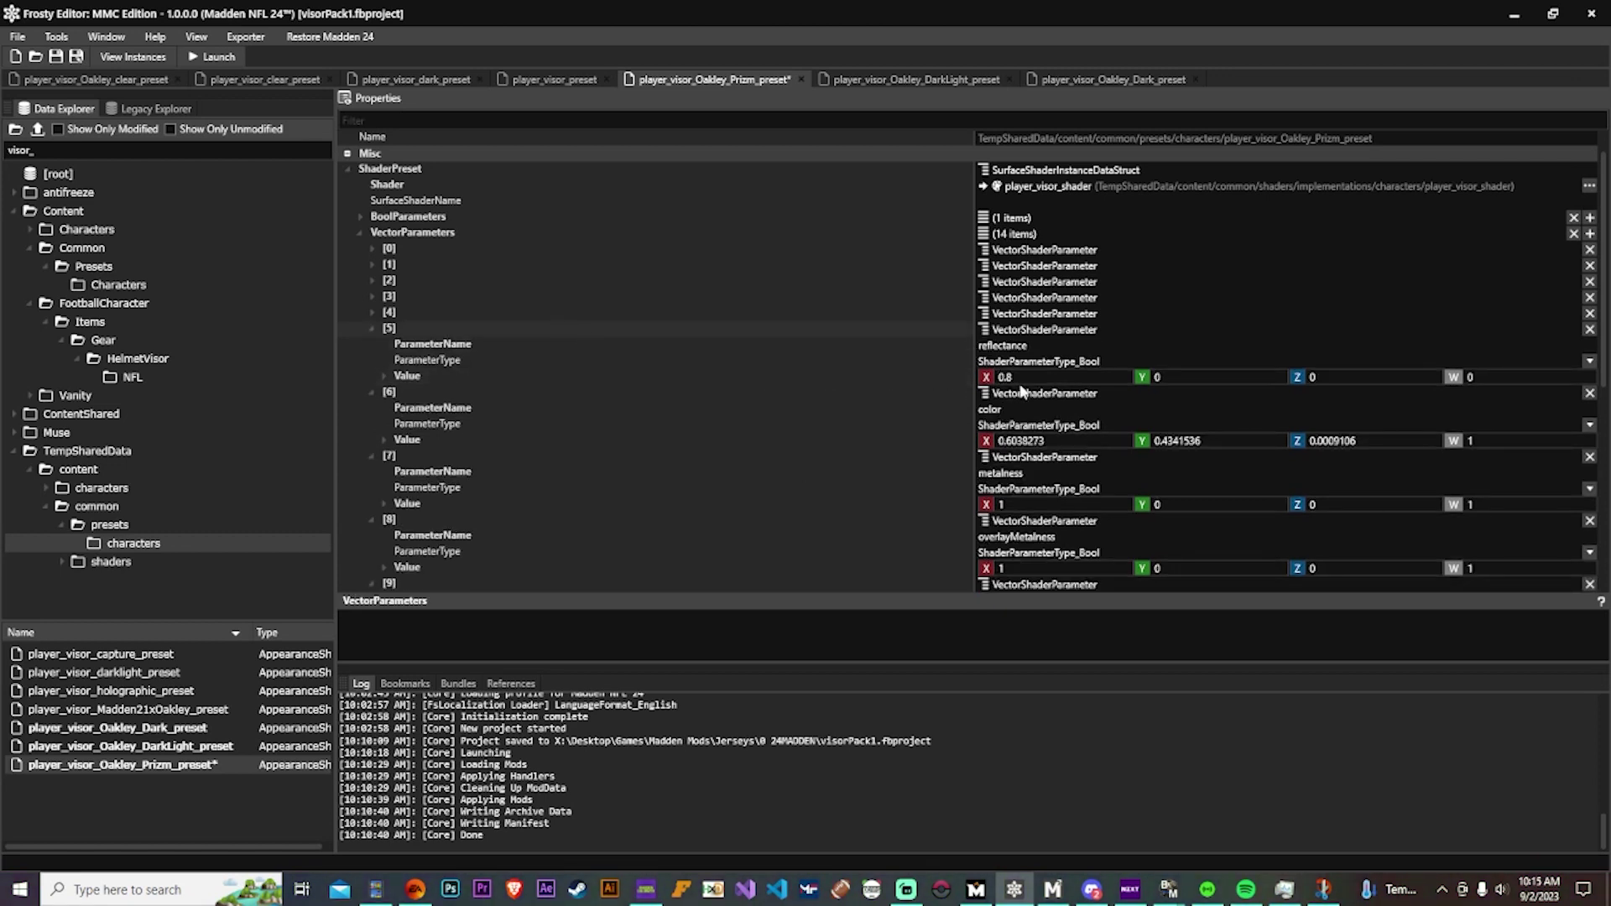
drag(1018, 376, 818, 355)
text(1)
double_click(538, 311)
drag(1040, 362, 643, 339)
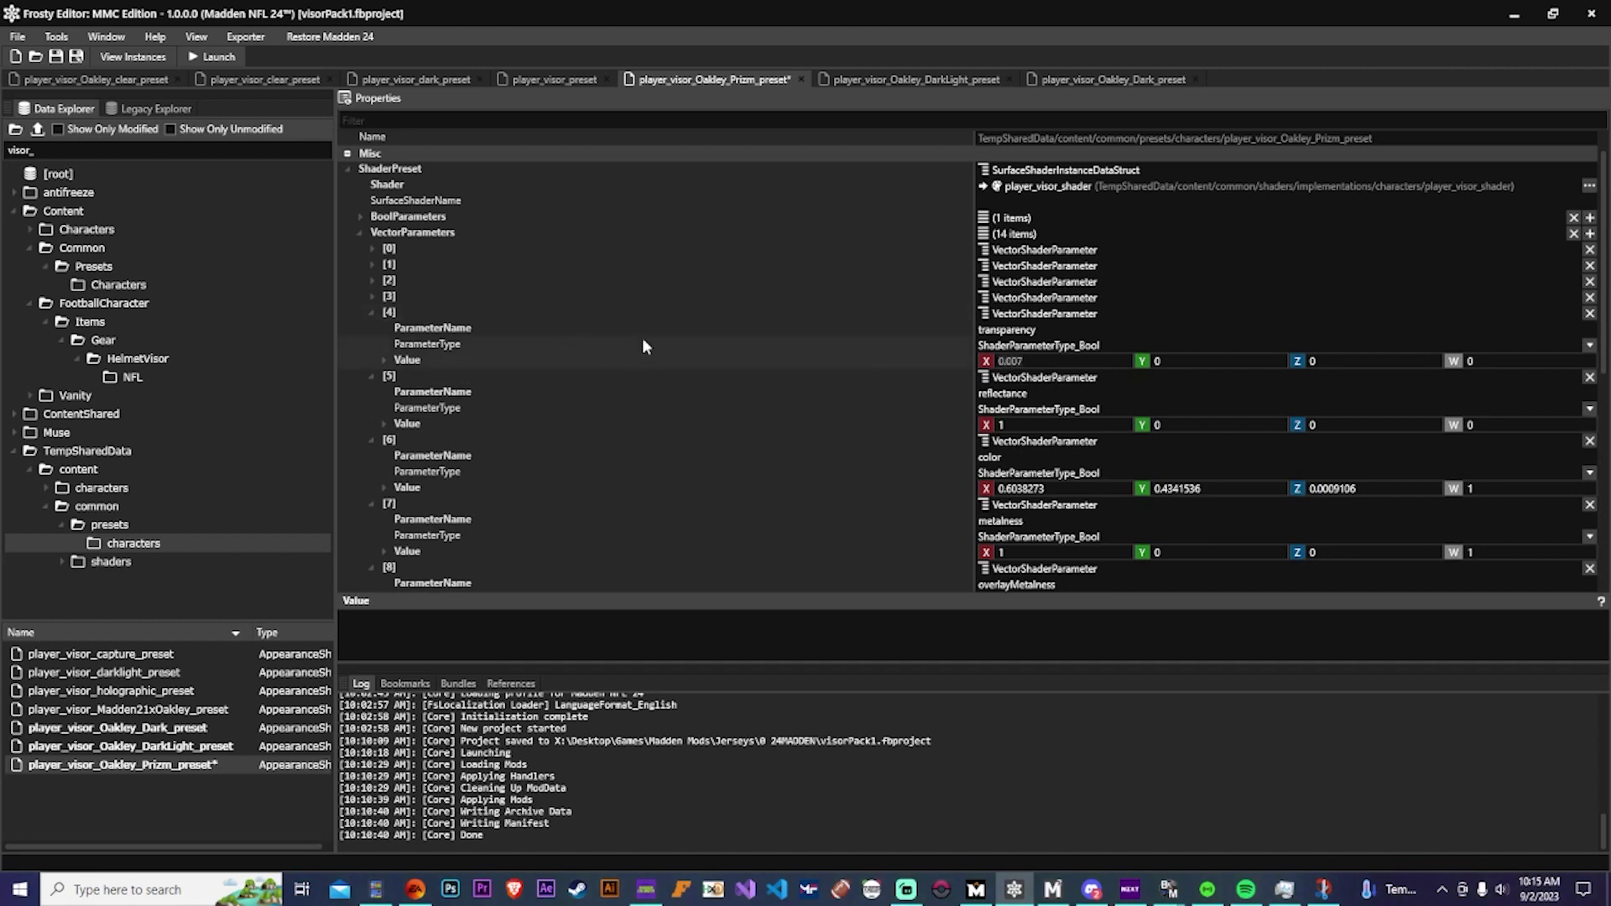
Set the X value of overlayReflectance to 1, and expand vector parameters [2], [1] and [0] to review their values.
double_click(581, 298)
click(778, 348)
double_click(475, 278)
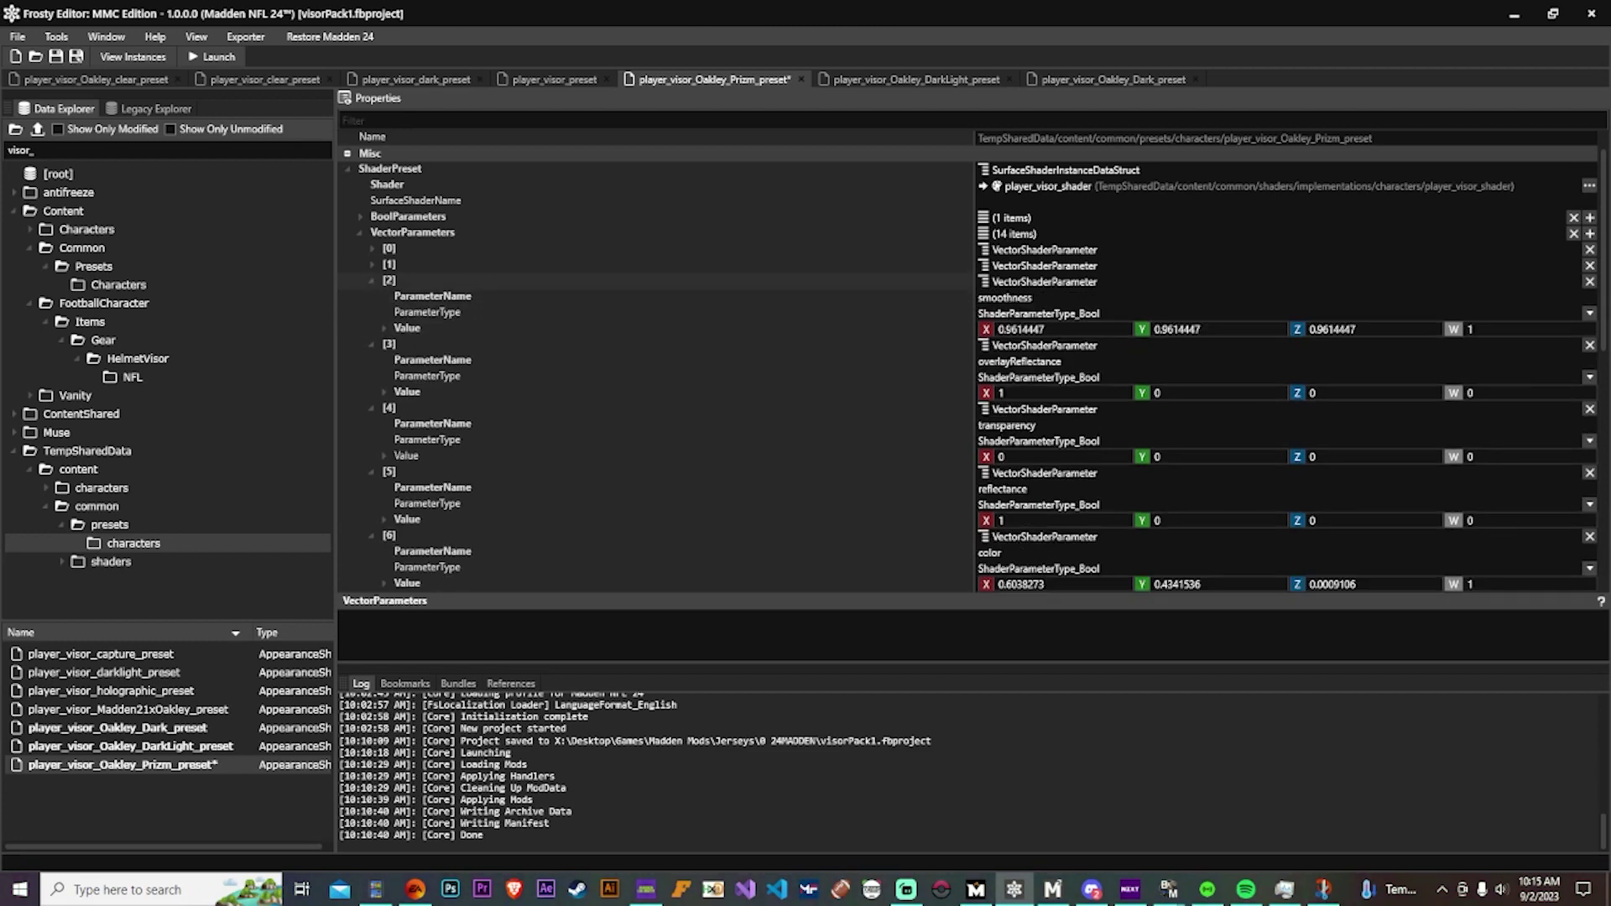
double_click(551, 265)
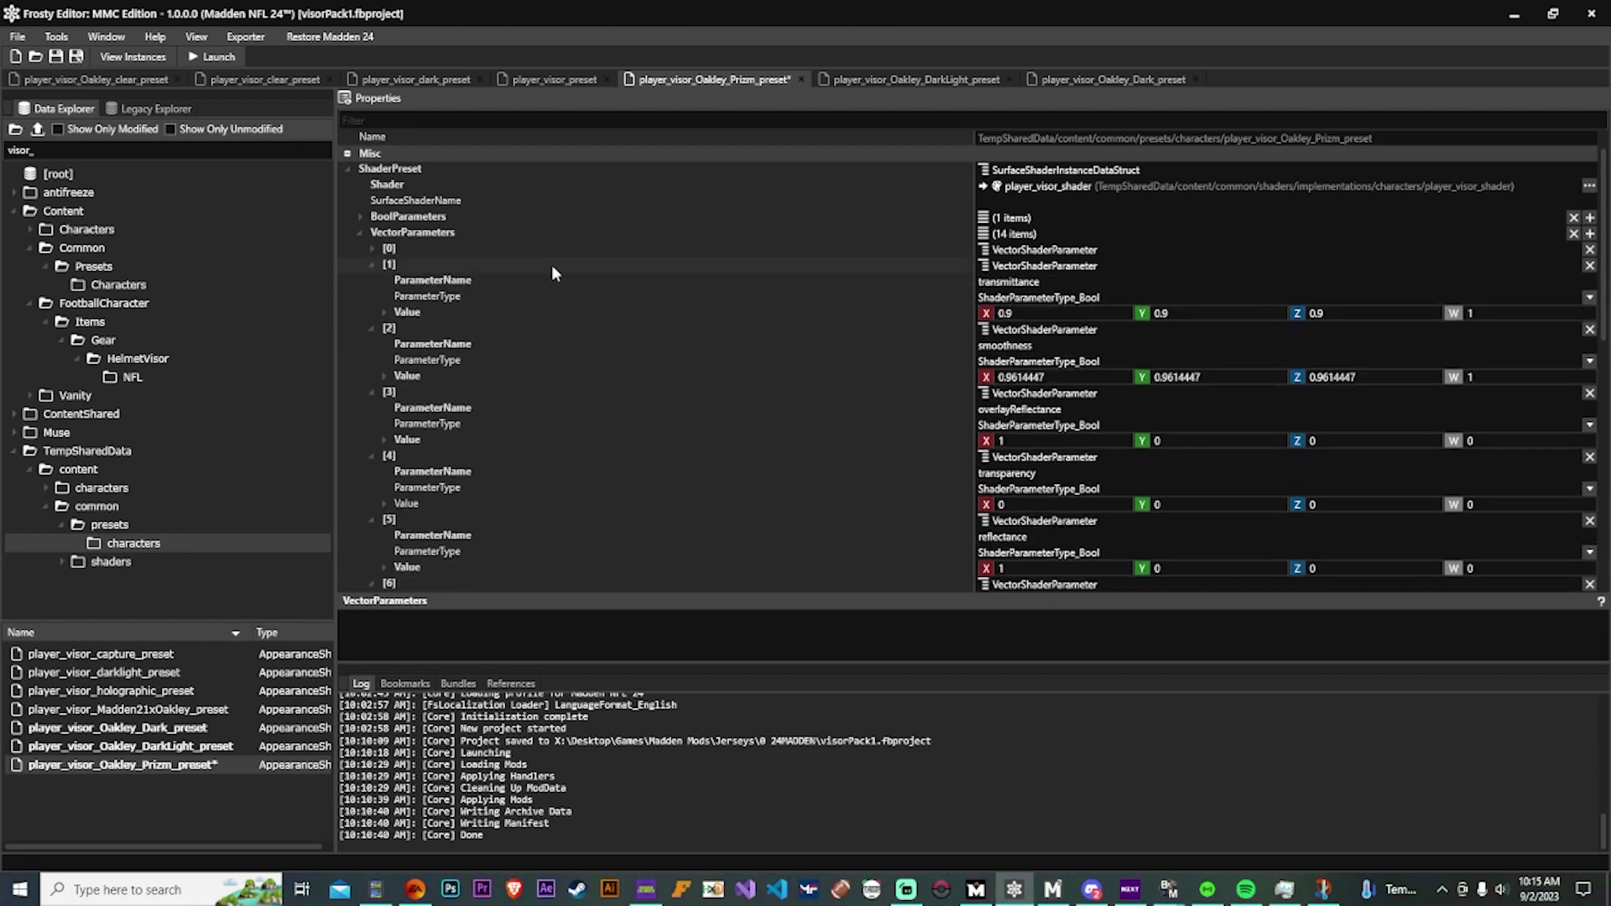
scroll(550, 237, down, 2)
click(560, 252)
scroll(512, 237, up, 2)
double_click(496, 233)
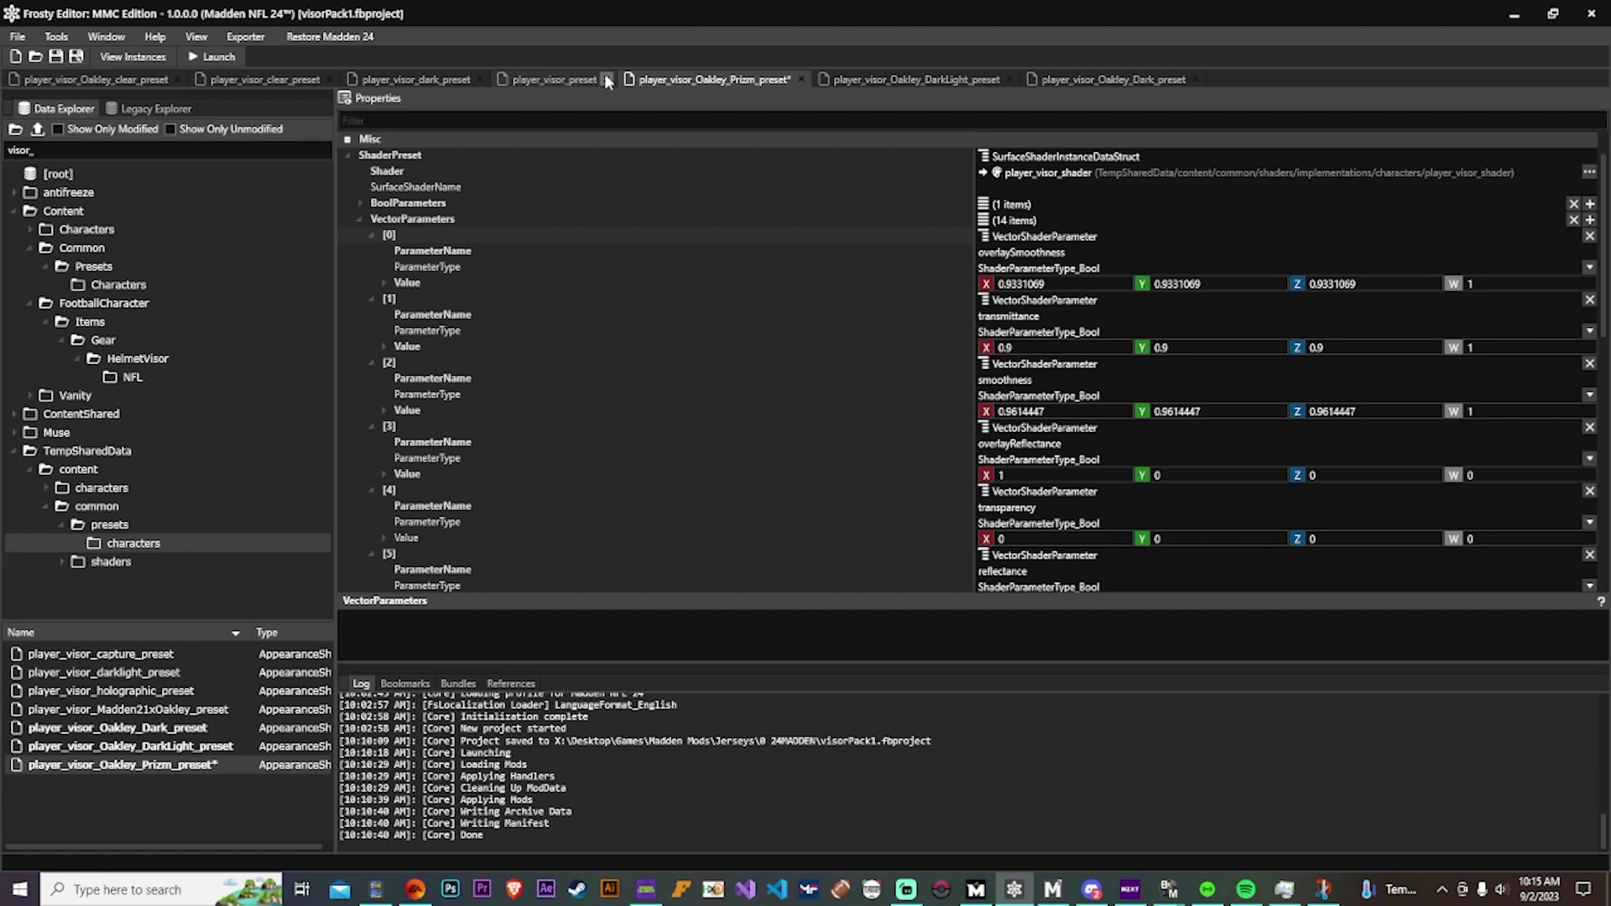
Close player_visor_preset, player_visor_dark_preset and player_visor_clear_preset, and switch to player_visor_Oakley_clear_preset.
click(328, 79)
click(326, 80)
click(307, 79)
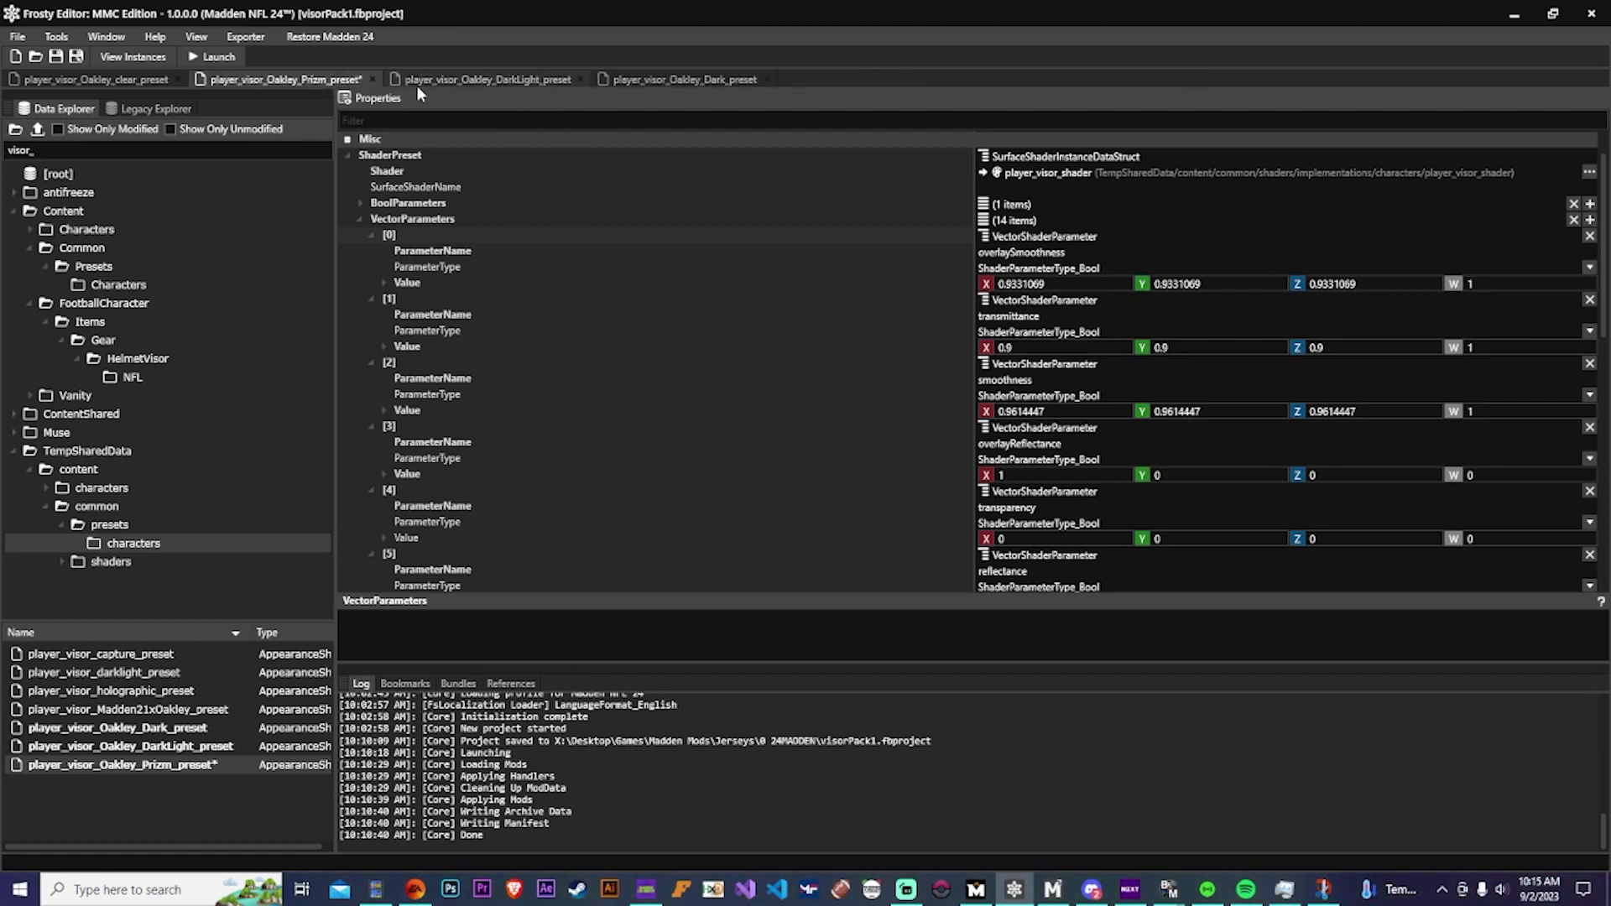
click(128, 84)
In Madden Colorizer, mix a red with RGB 200, 0, 3, convert it to Frosty values, copy X and move the window aside.
click(646, 890)
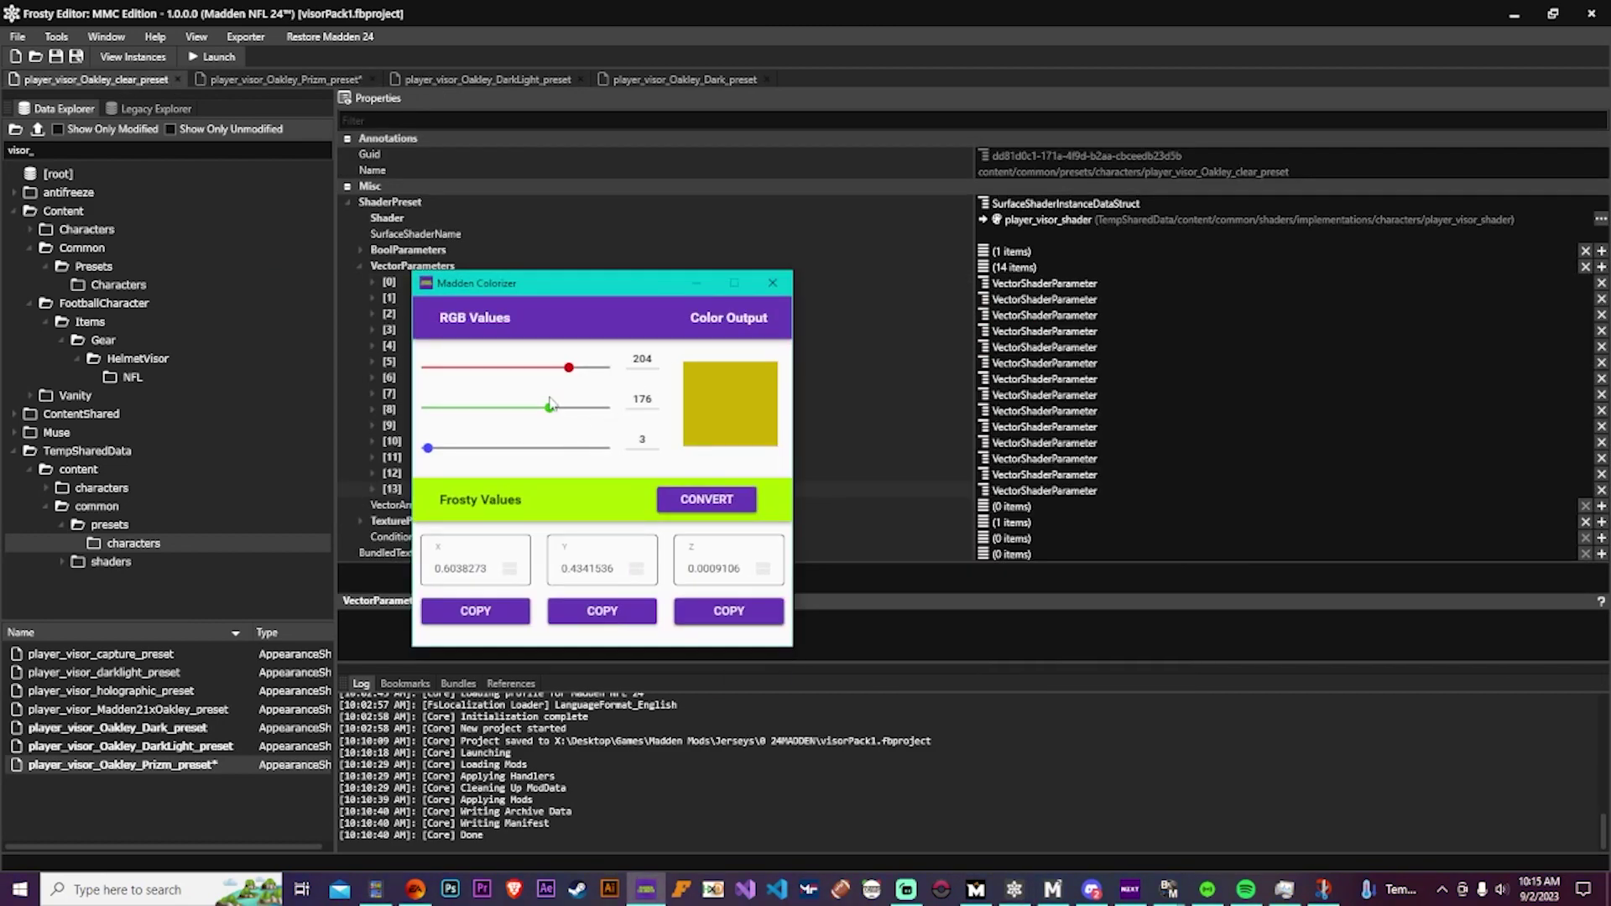
drag(550, 404, 387, 405)
mouse_move(569, 368)
mouse_down()
mouse_move(532, 369)
mouse_move(567, 368)
mouse_up()
click(684, 502)
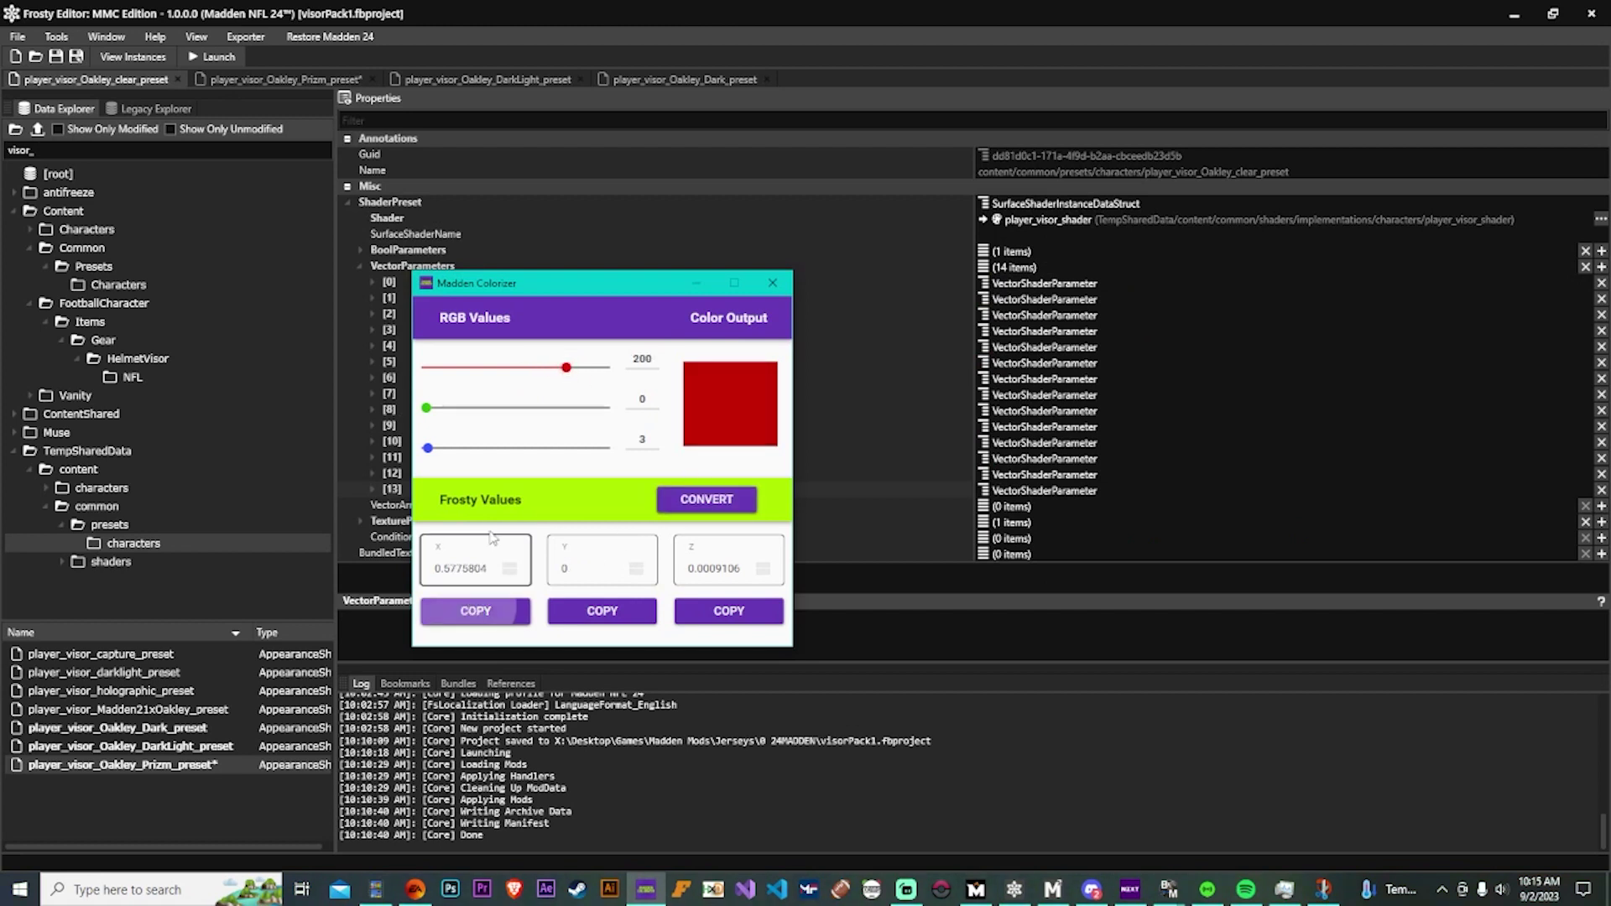
drag(588, 293, 0, 285)
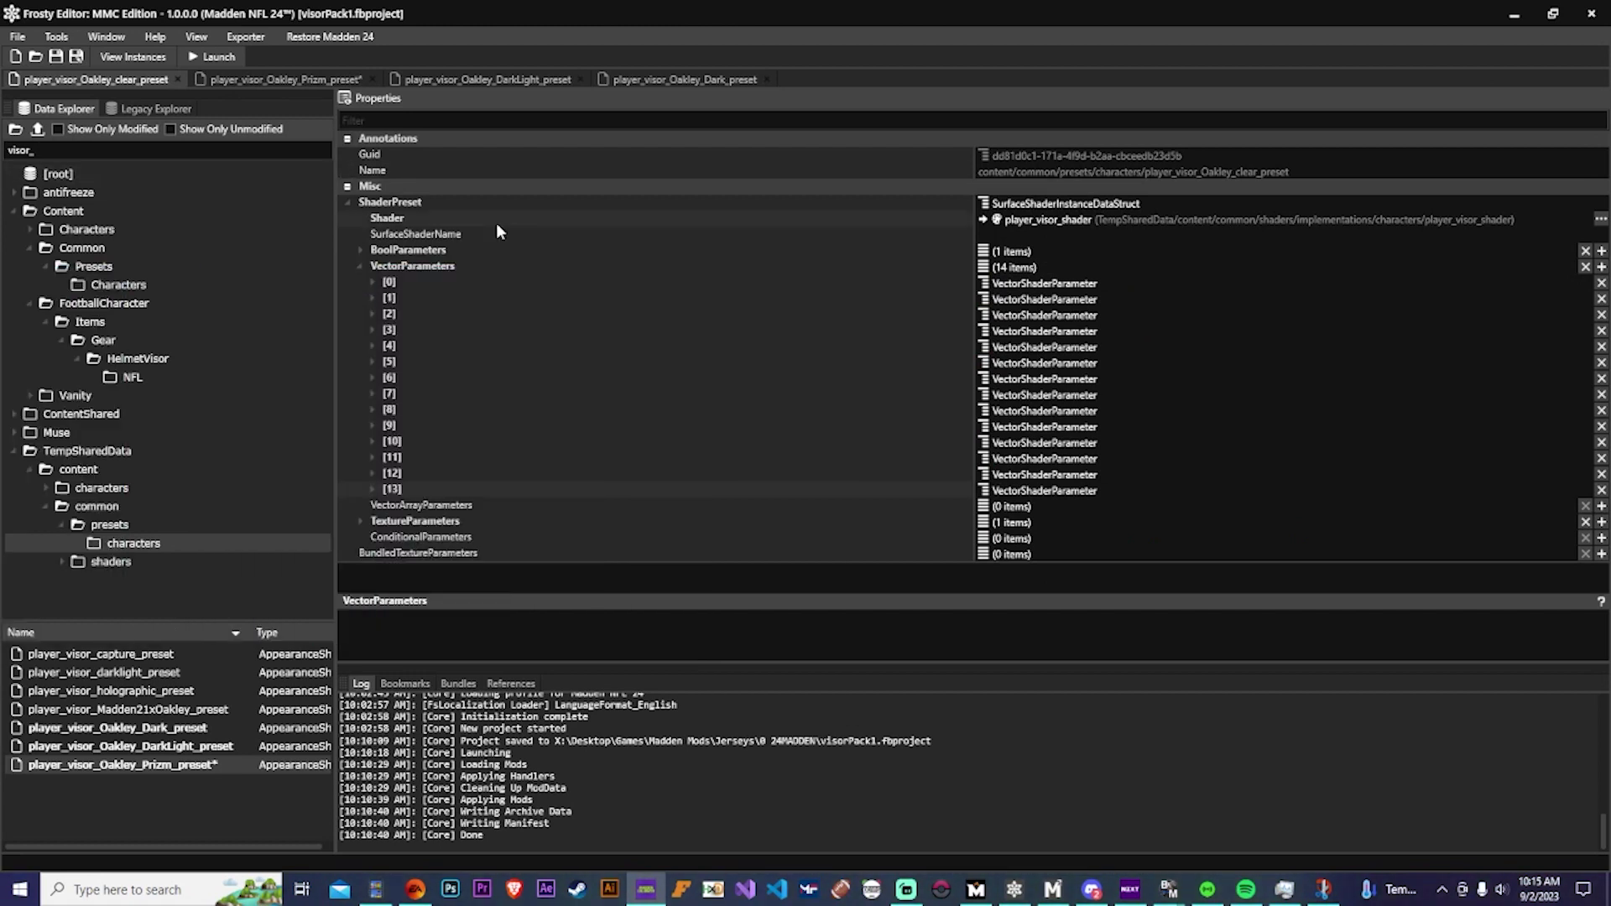
In the Oakley clear preset, set the X values of color1, color3 and color2 to 0.5775804.
double_click(420, 490)
click(983, 543)
text(0.5775804)
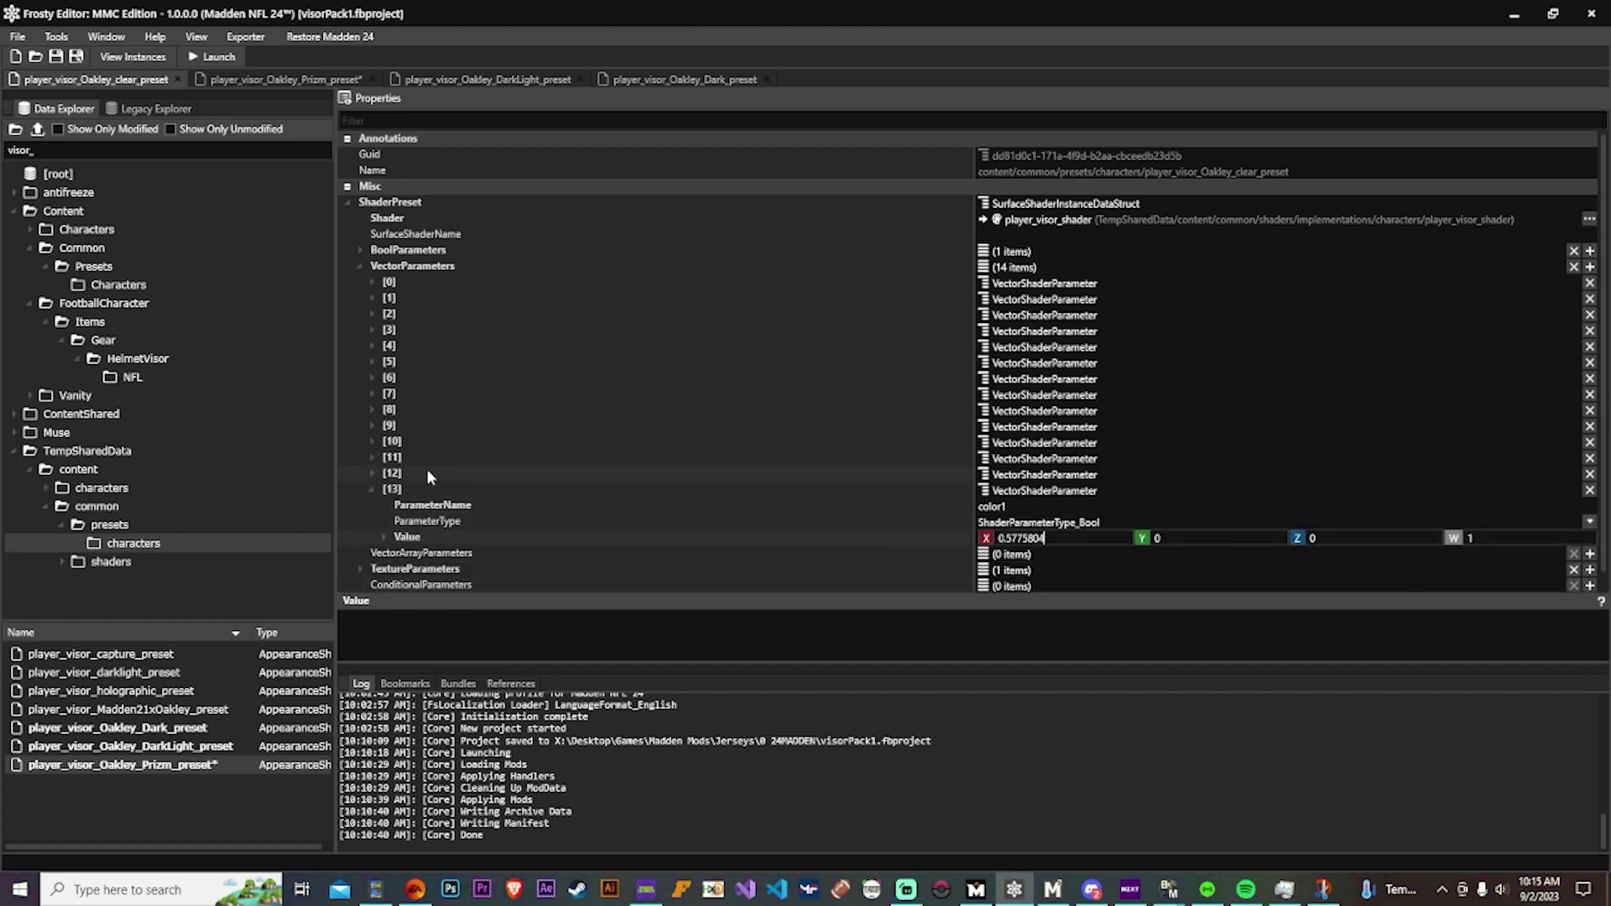
double_click(425, 474)
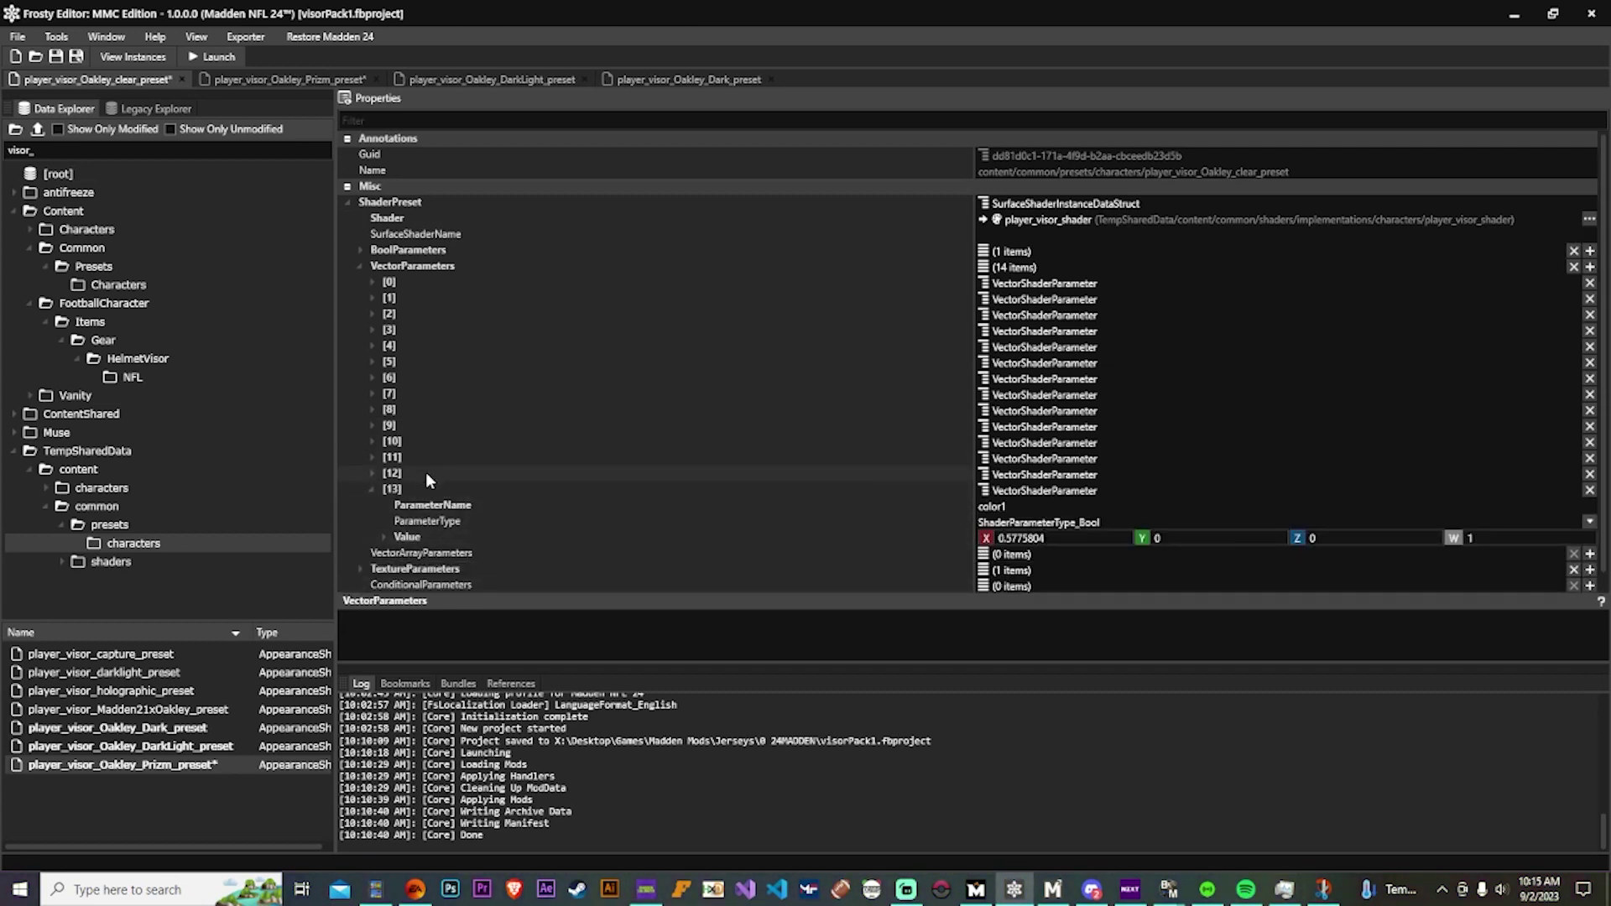
double_click(589, 458)
Expand vector parameters [8], [10] and [9], and set the X value of overlayTransparency to 0.5.
double_click(407, 408)
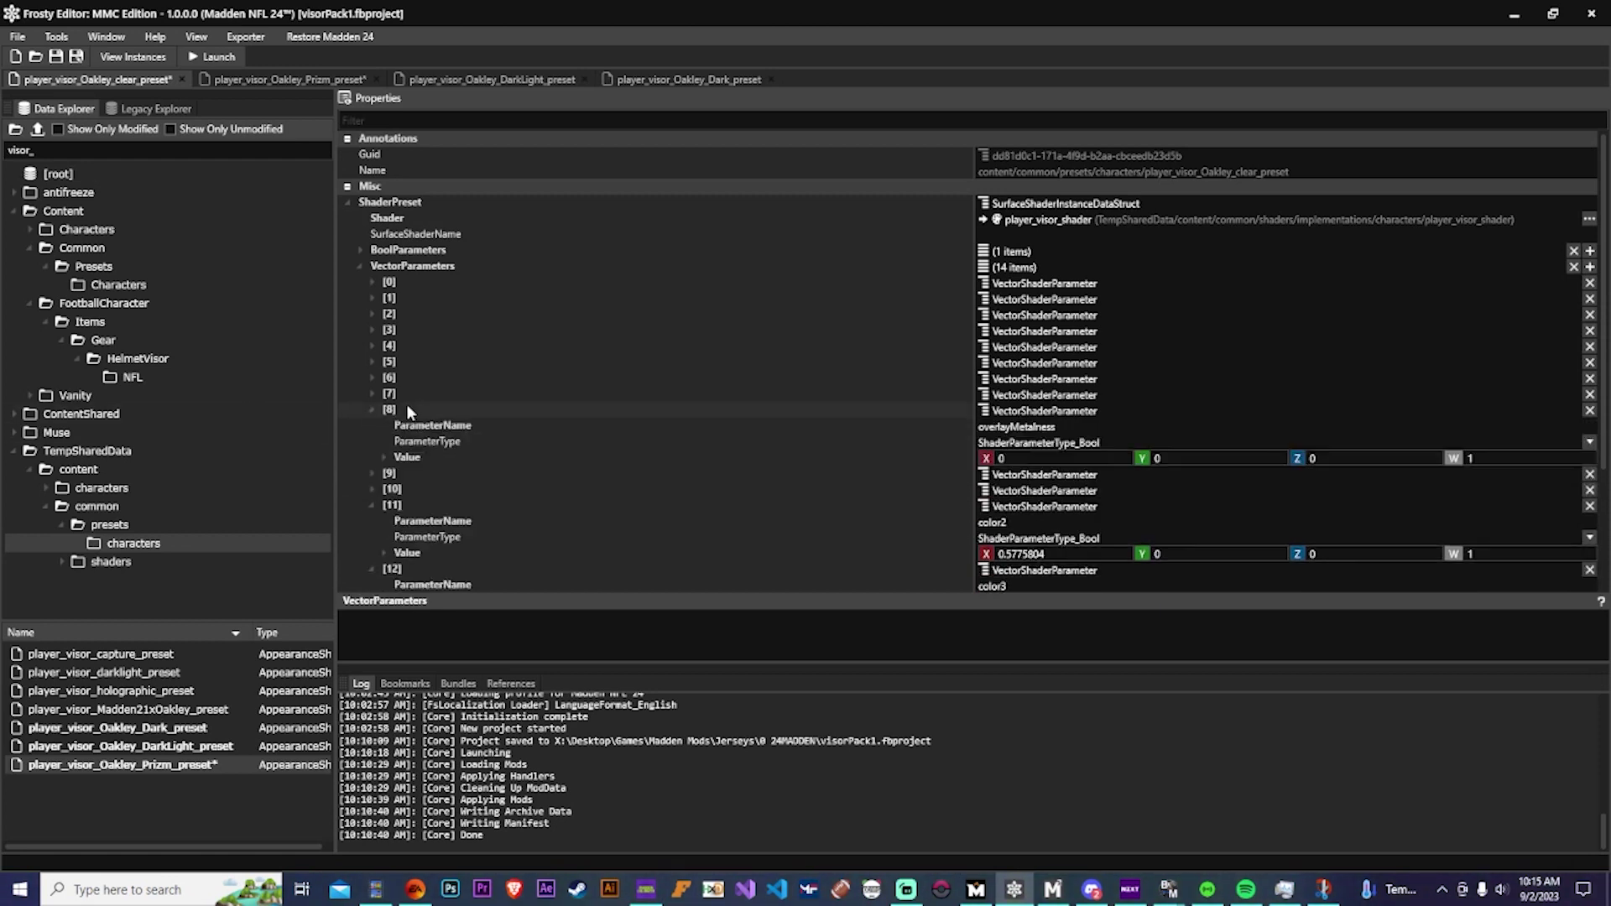
double_click(430, 488)
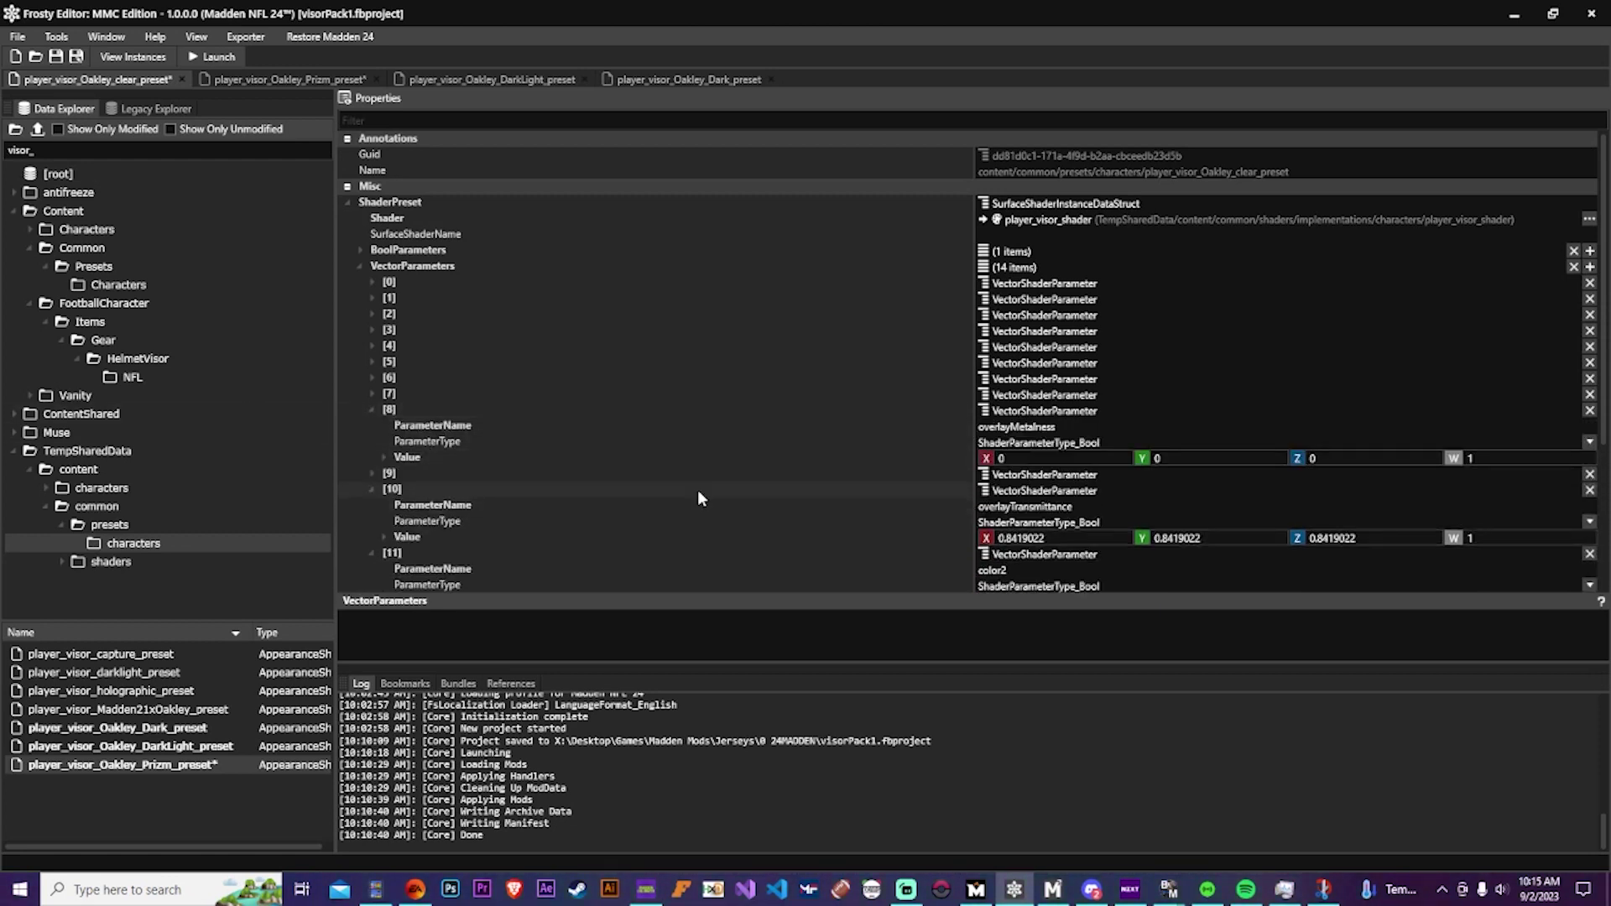
double_click(502, 477)
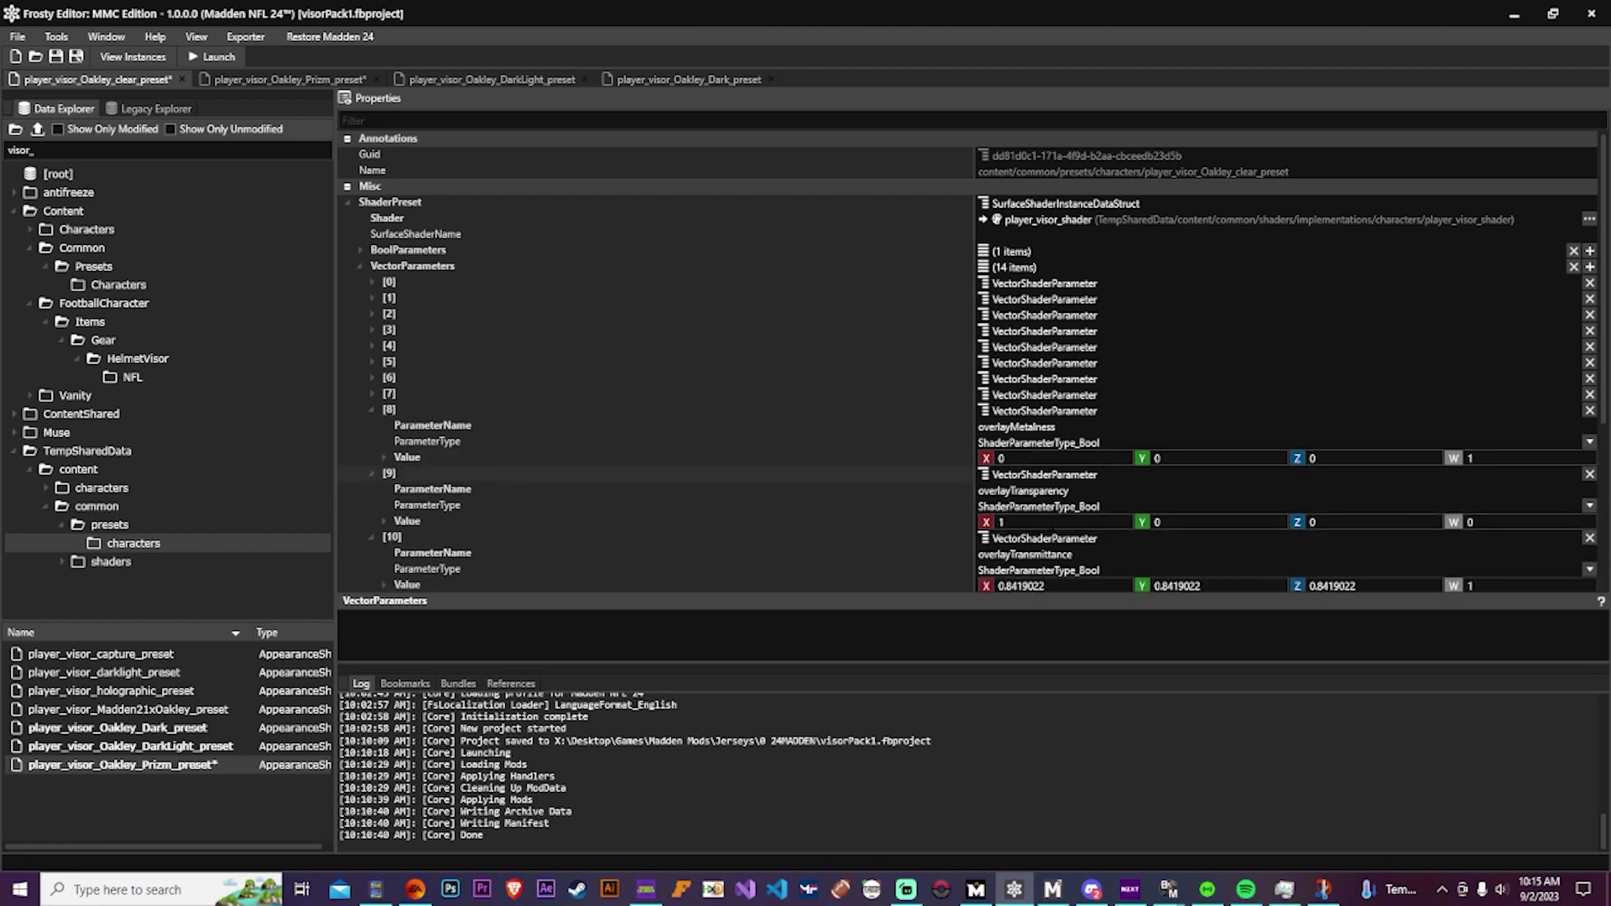
scroll(971, 362, down, 1)
click(927, 482)
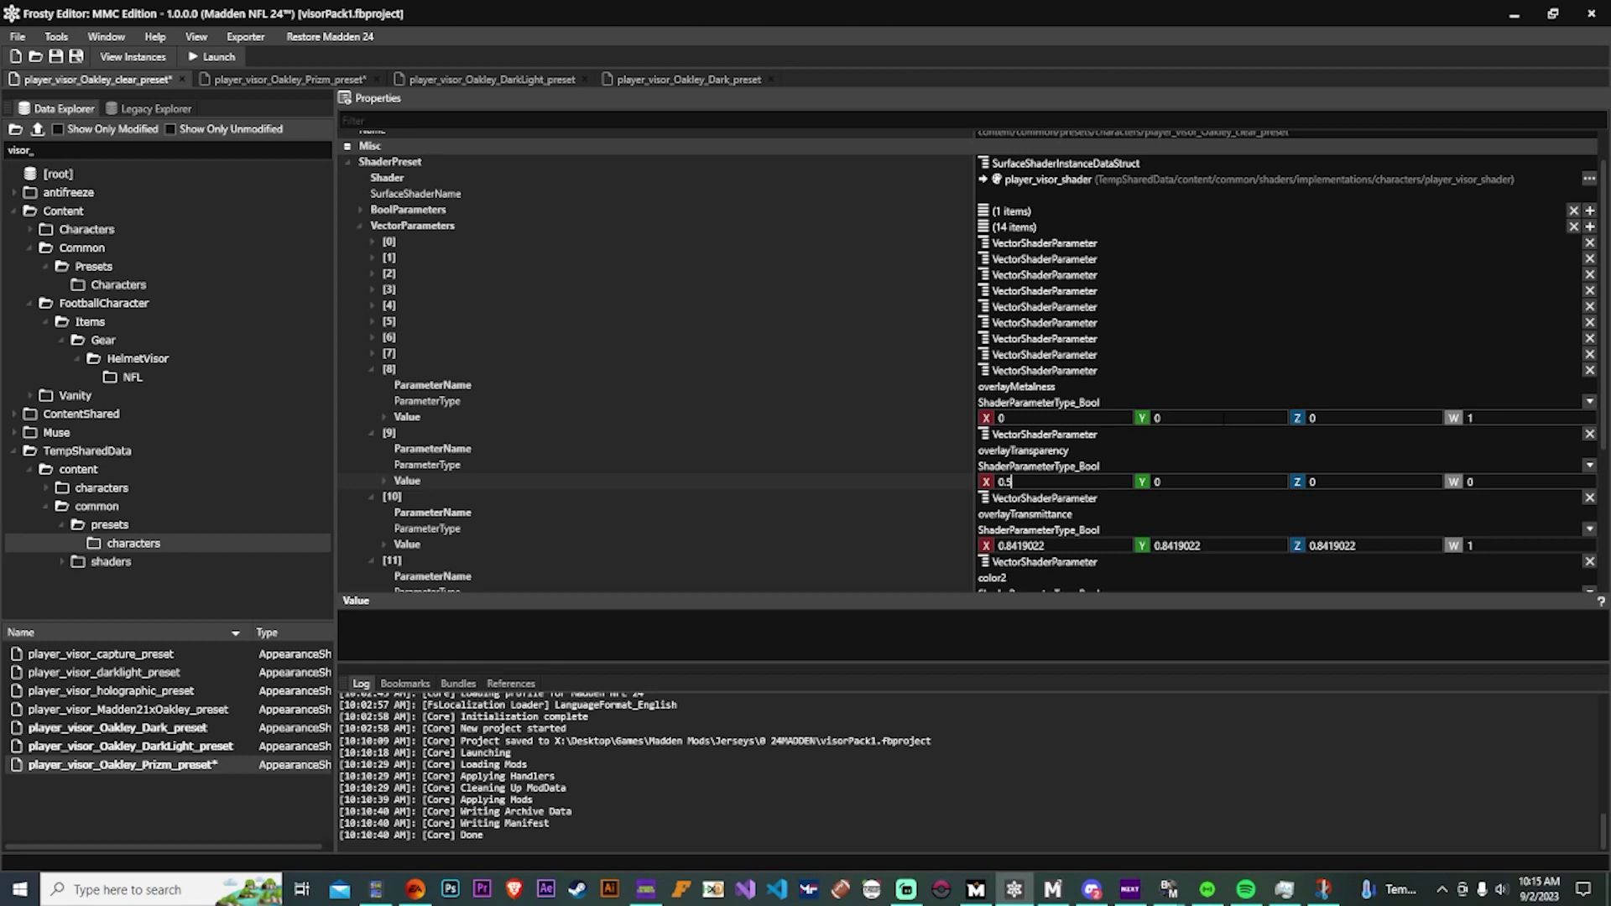
Set overlayMetalness in the Oakley clear preset to parameter type ShaderParameterType_Int with an X value of 0.24.
click(1014, 406)
click(1006, 417)
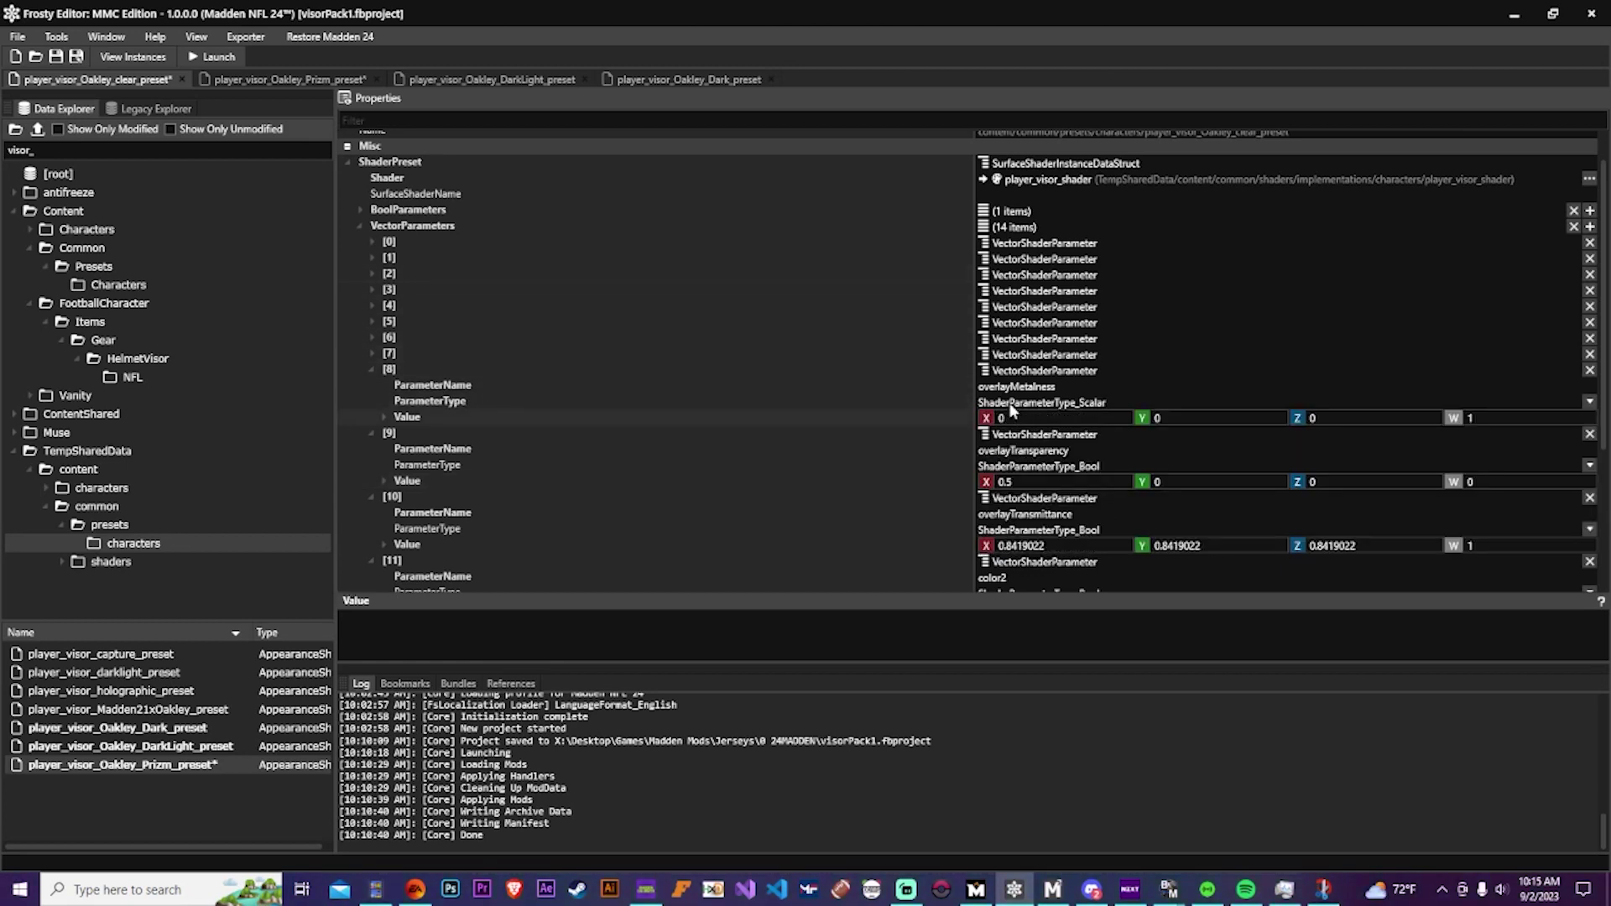
click(1012, 402)
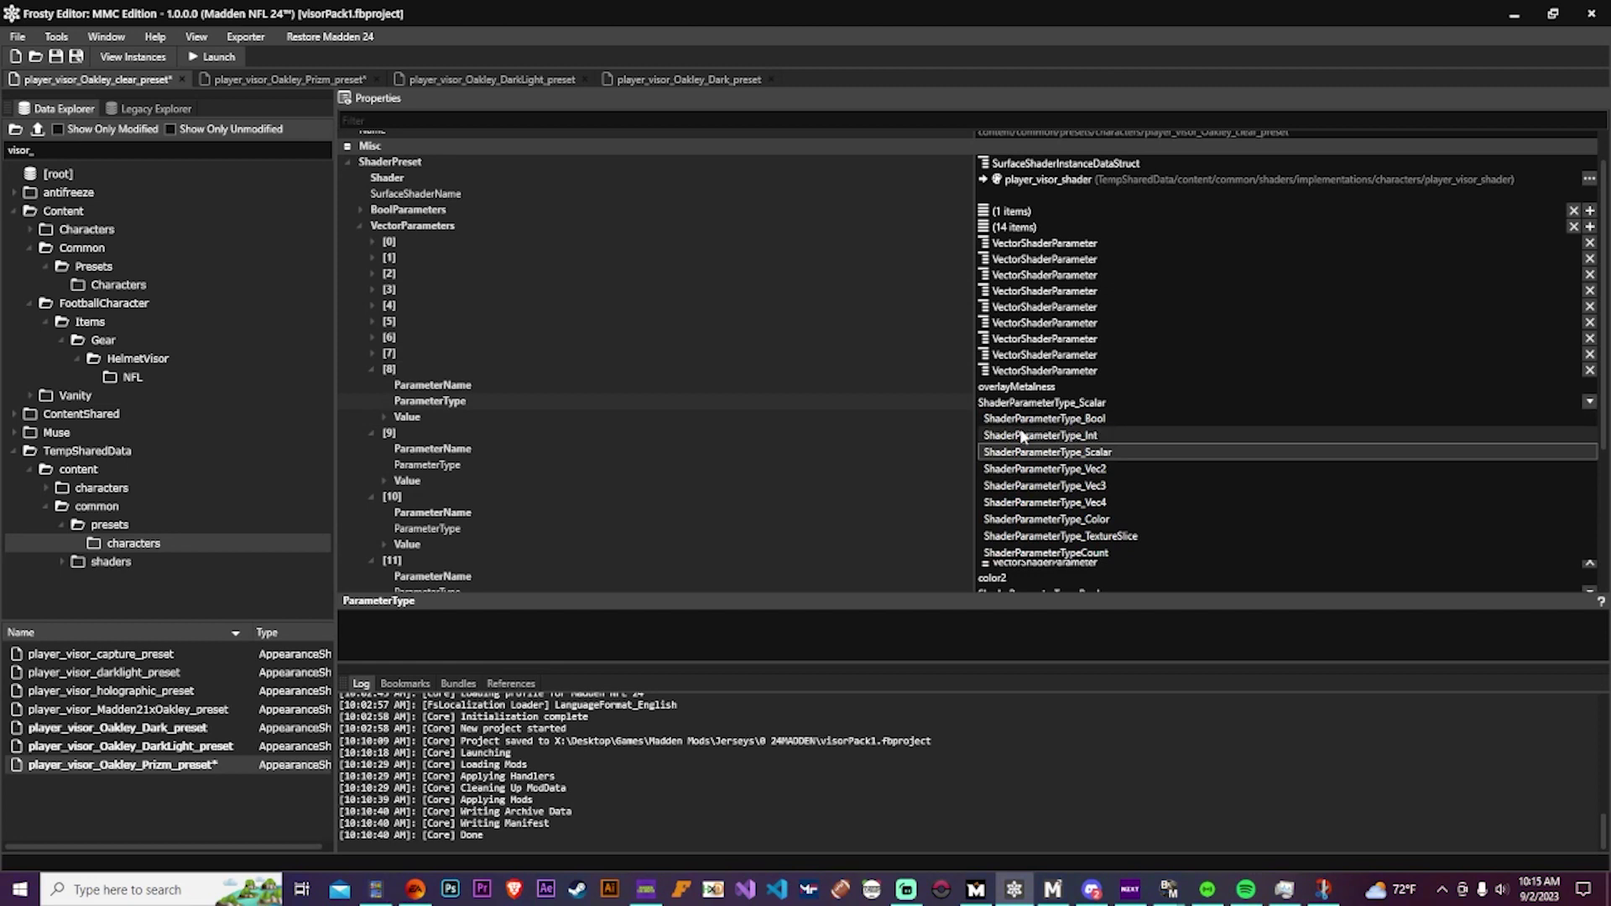
click(1022, 435)
click(1001, 417)
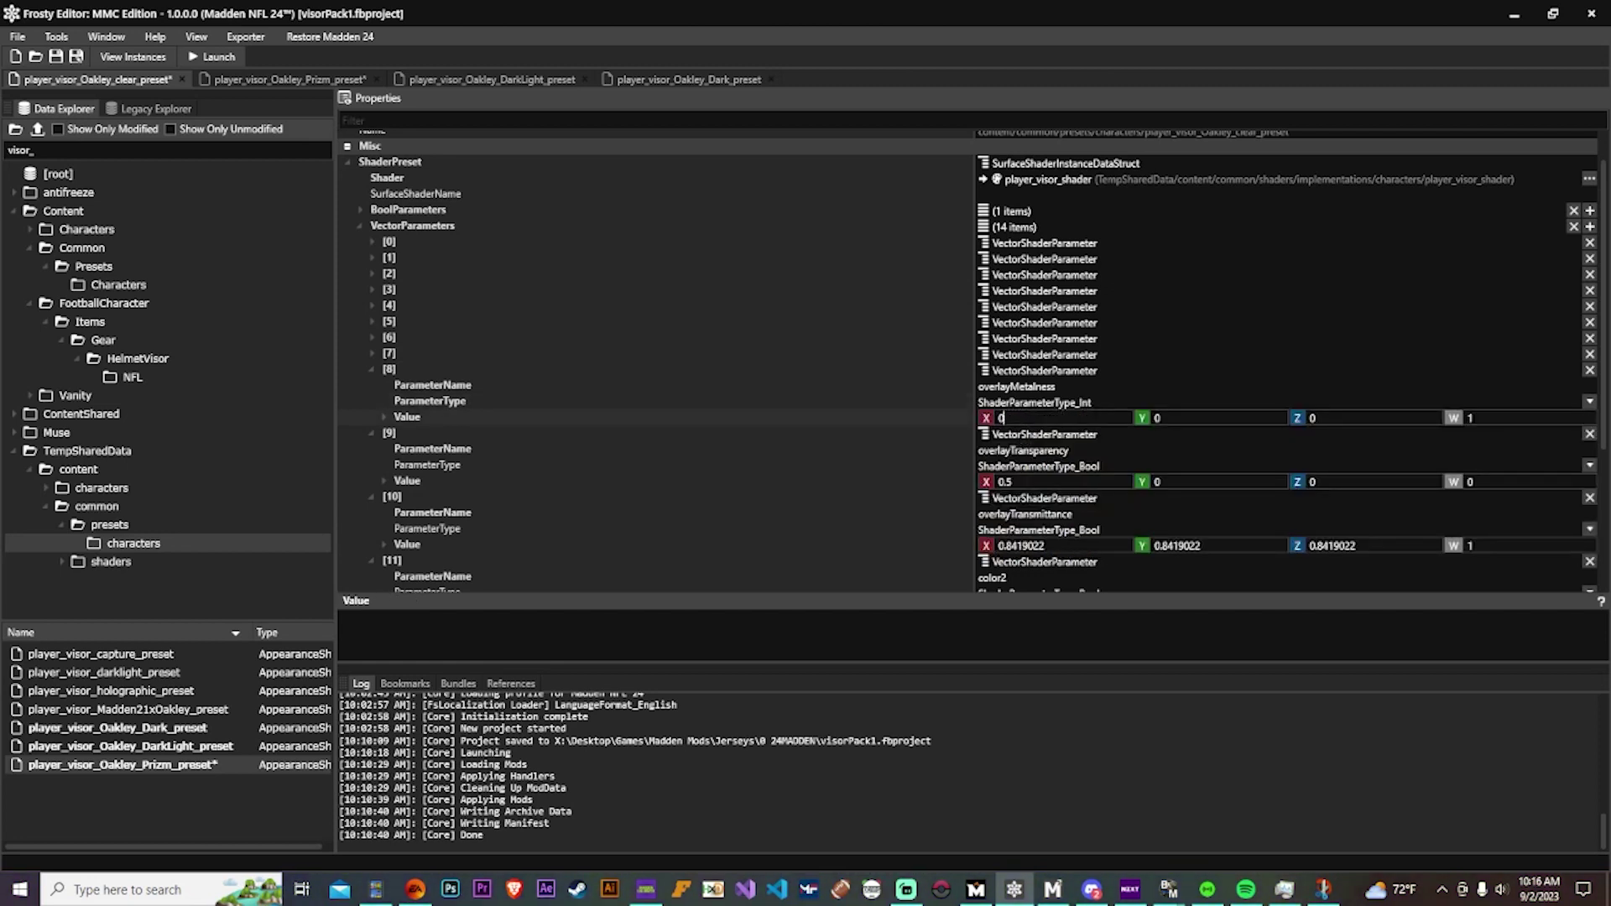
key(ctrl+v)
key(ctrl+z)
text(.24)
Expand vector parameters [7] and [6], set the X value of metalness to 0.24 and that of color to 0.5775804.
double_click(599, 348)
click(1002, 402)
text(.24)
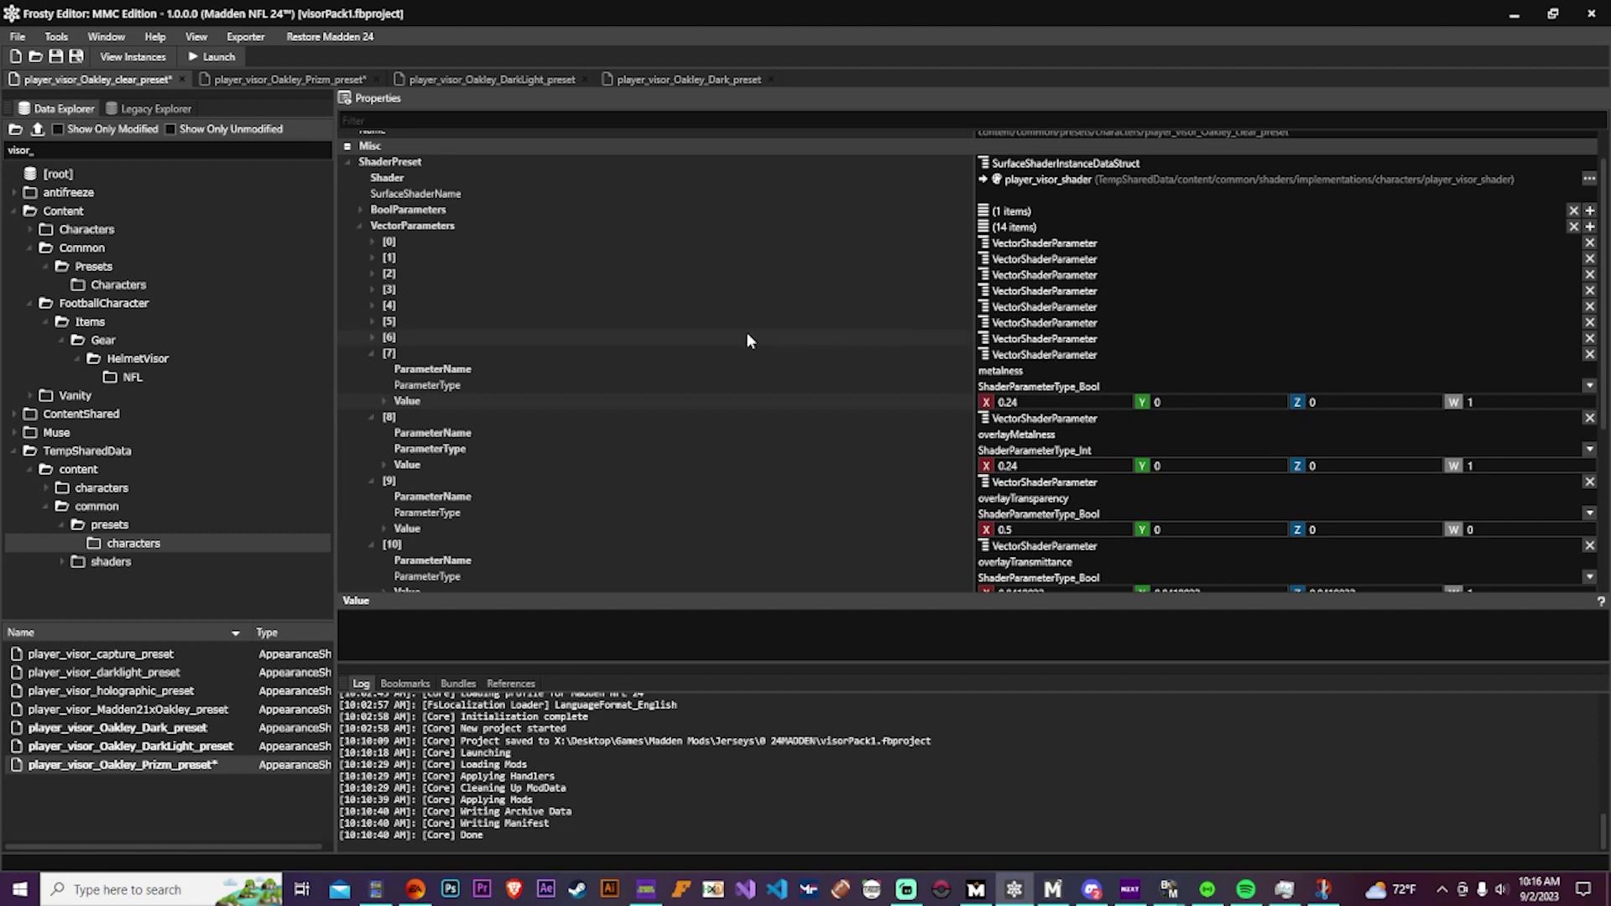
double_click(745, 339)
click(1002, 386)
text(0.5775804)
Expand vector parameters [5], [4] and [3], and set the X values of reflectance, transparency and overlayReflectance to 0.4.
double_click(589, 321)
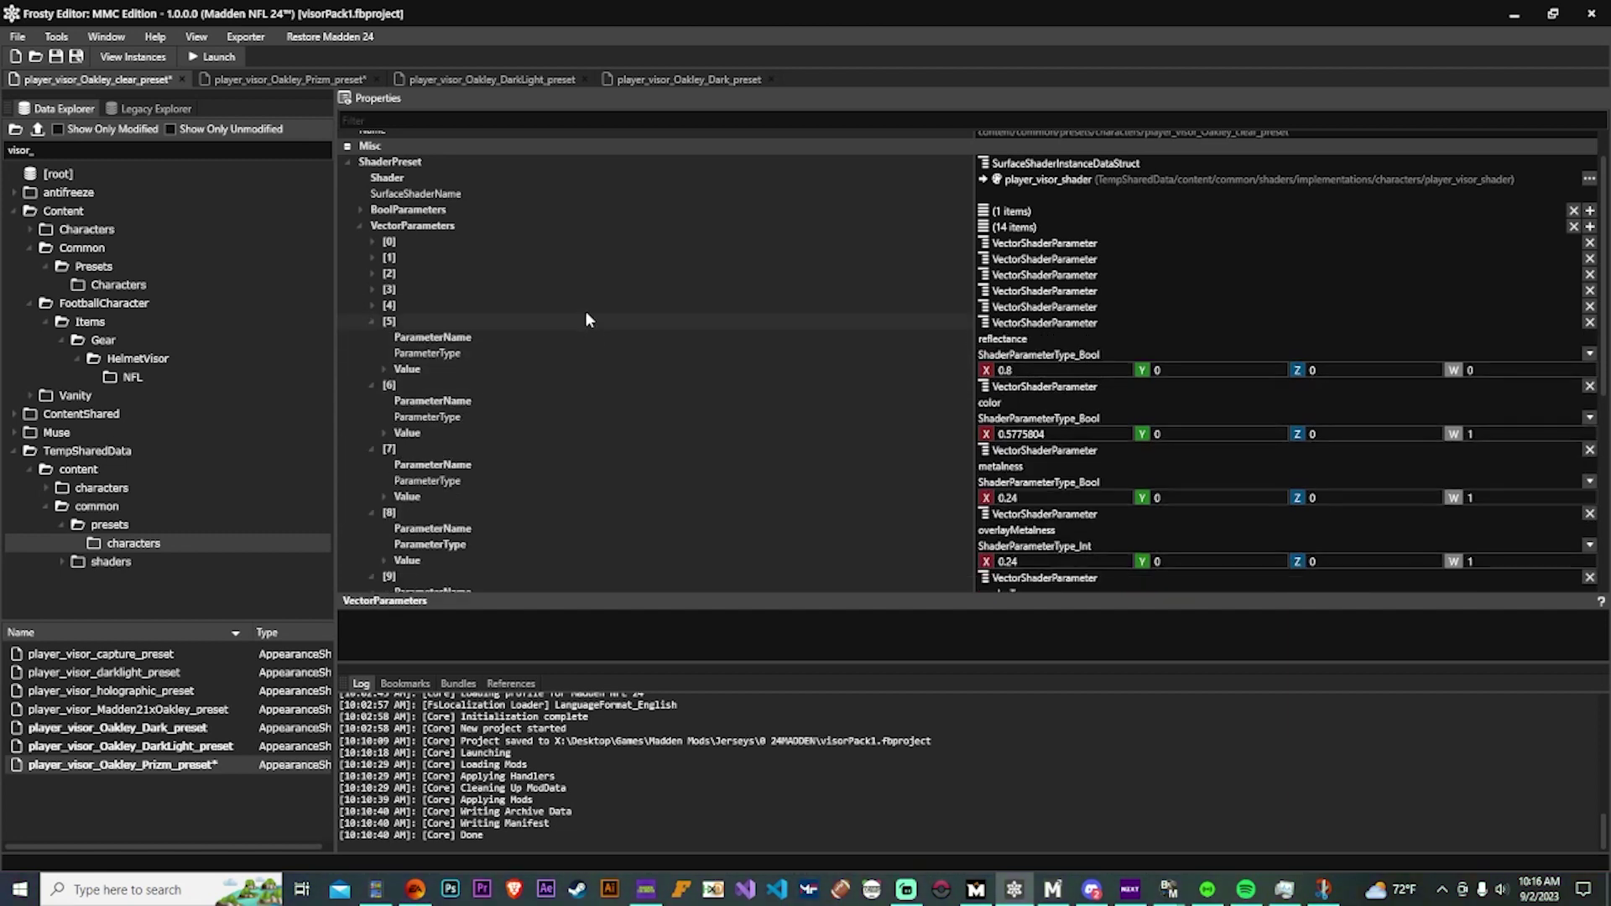
click(1017, 370)
key(BackSpace)
text(4)
double_click(626, 306)
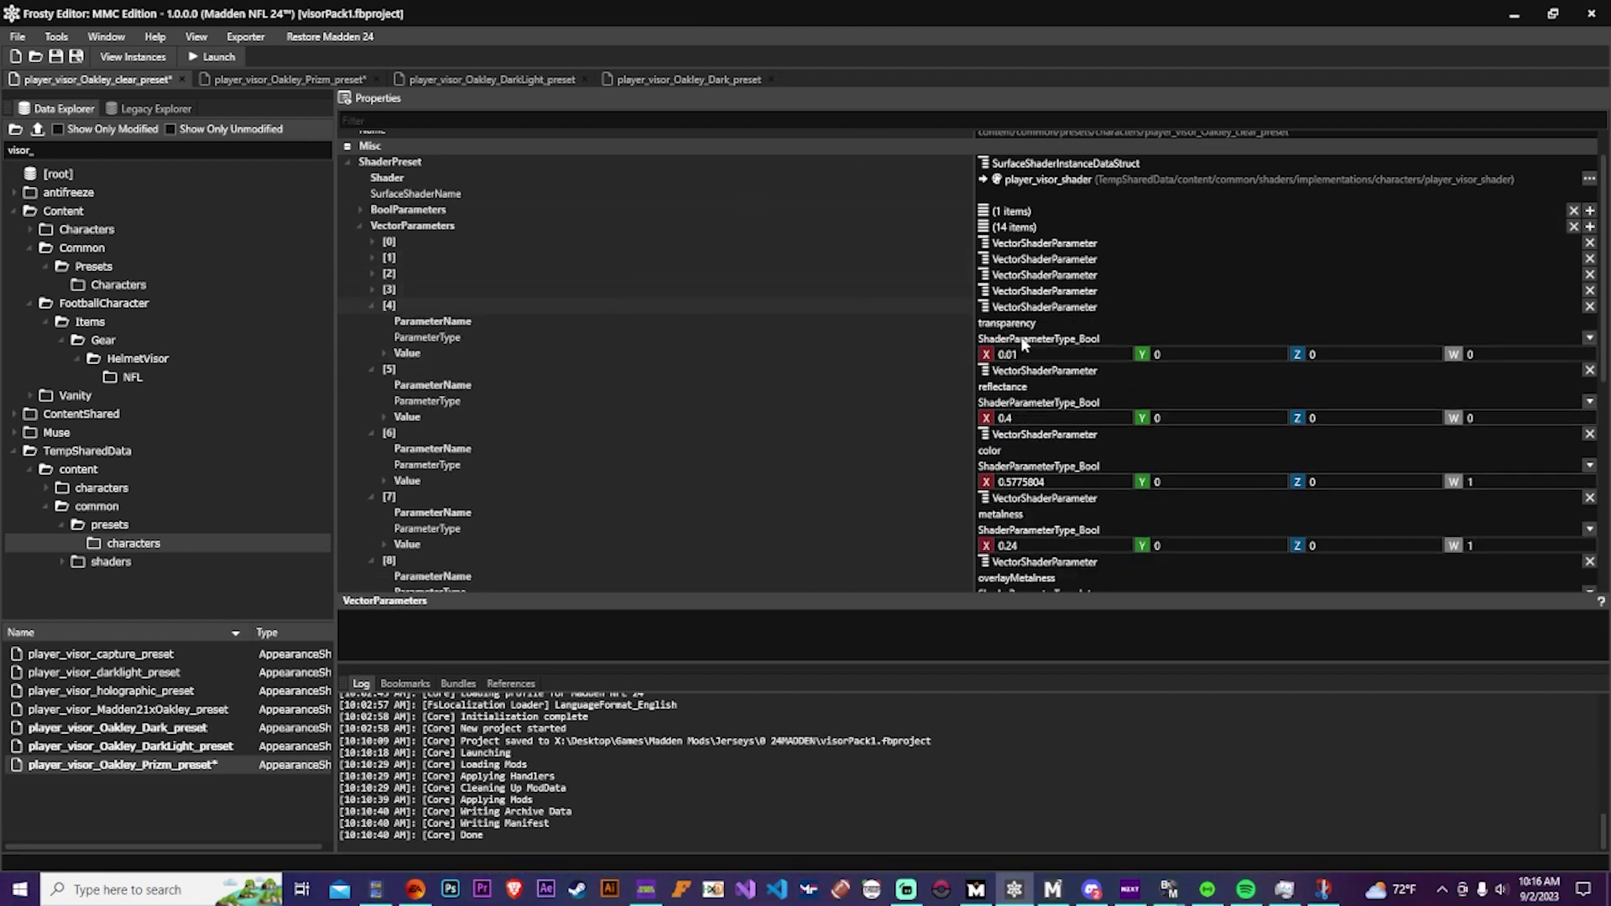
click(1017, 354)
key(BackSpace)
key(BackSpace)
text(4)
double_click(656, 291)
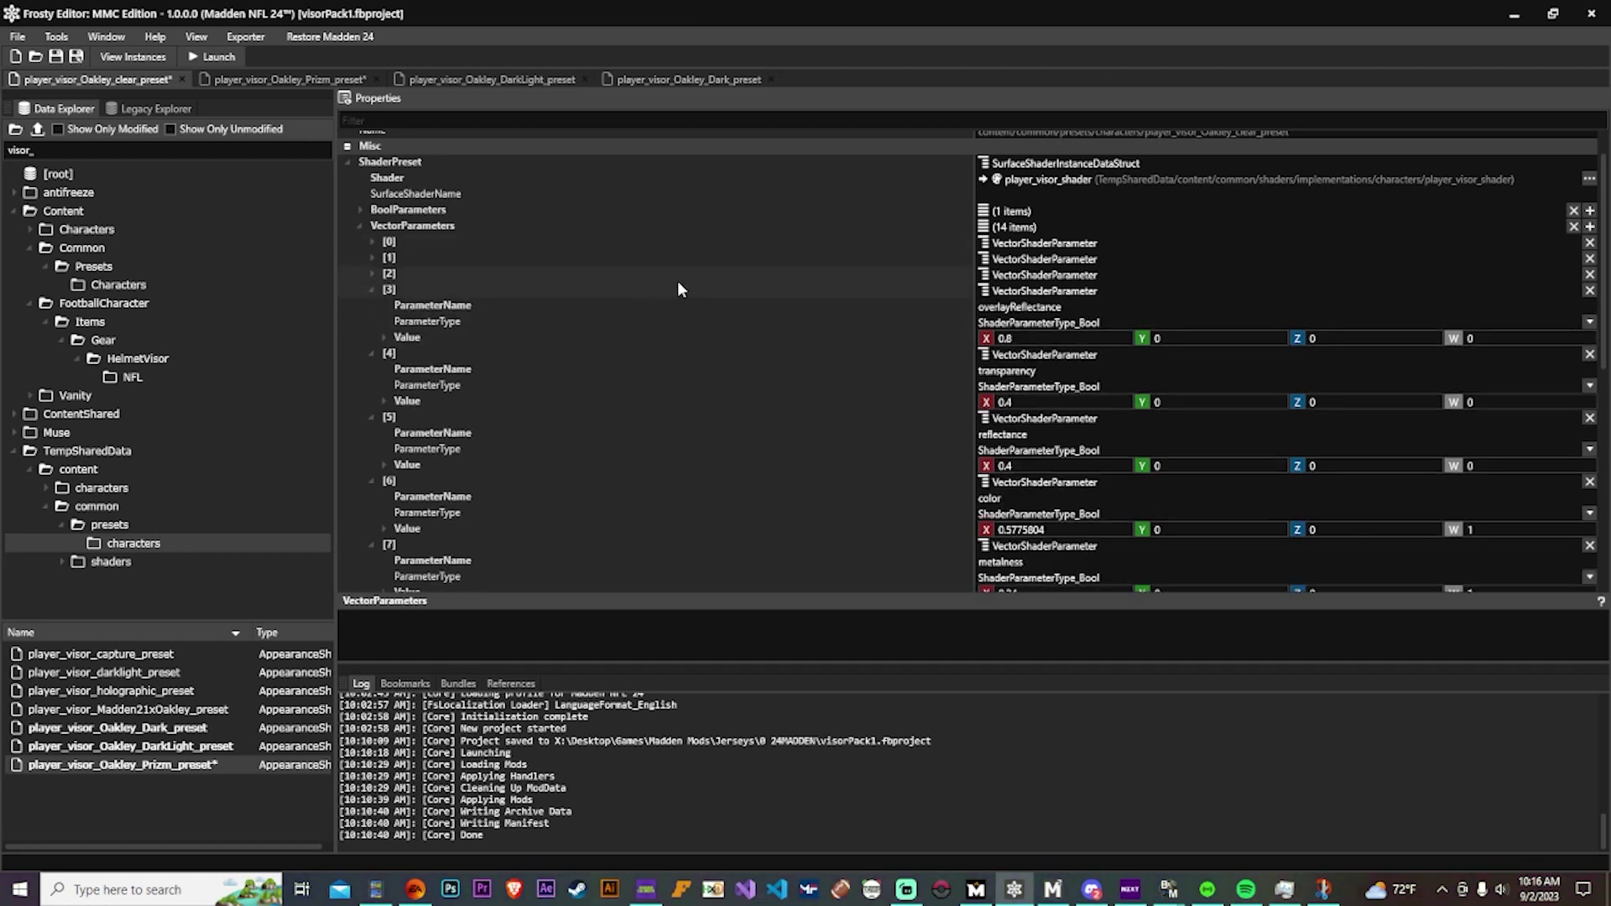
click(1019, 339)
text(.4)
Expand vector parameters [2], [1] and [0], and set the X value of smoothness to 0.5.
double_click(708, 270)
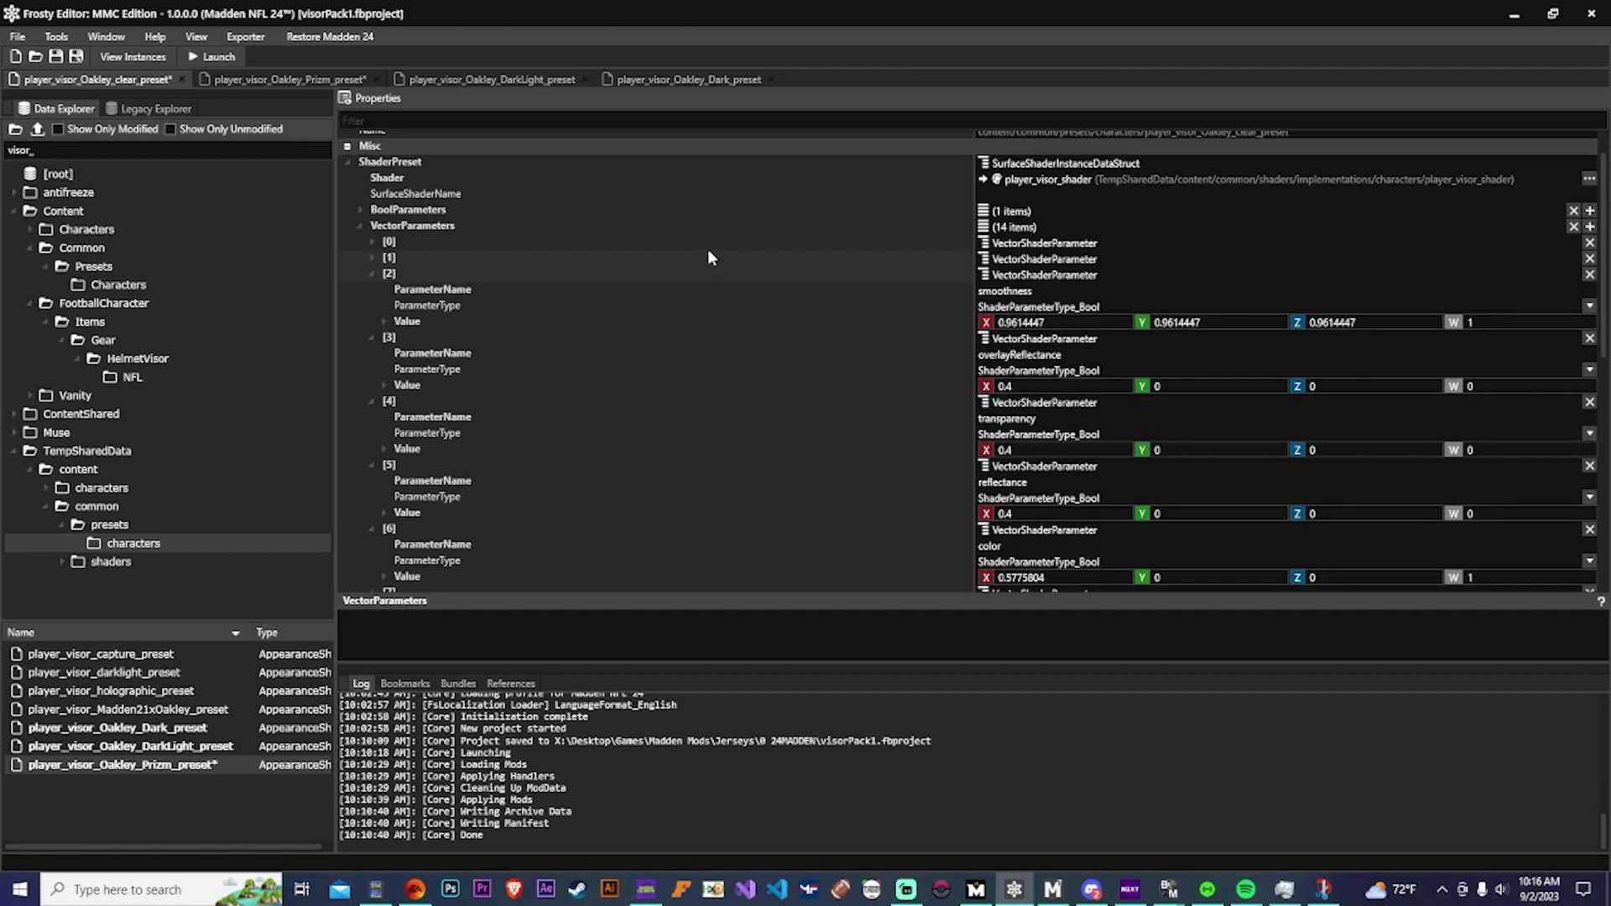
double_click(709, 252)
double_click(701, 256)
drag(1048, 323, 1012, 323)
text(5)
double_click(673, 258)
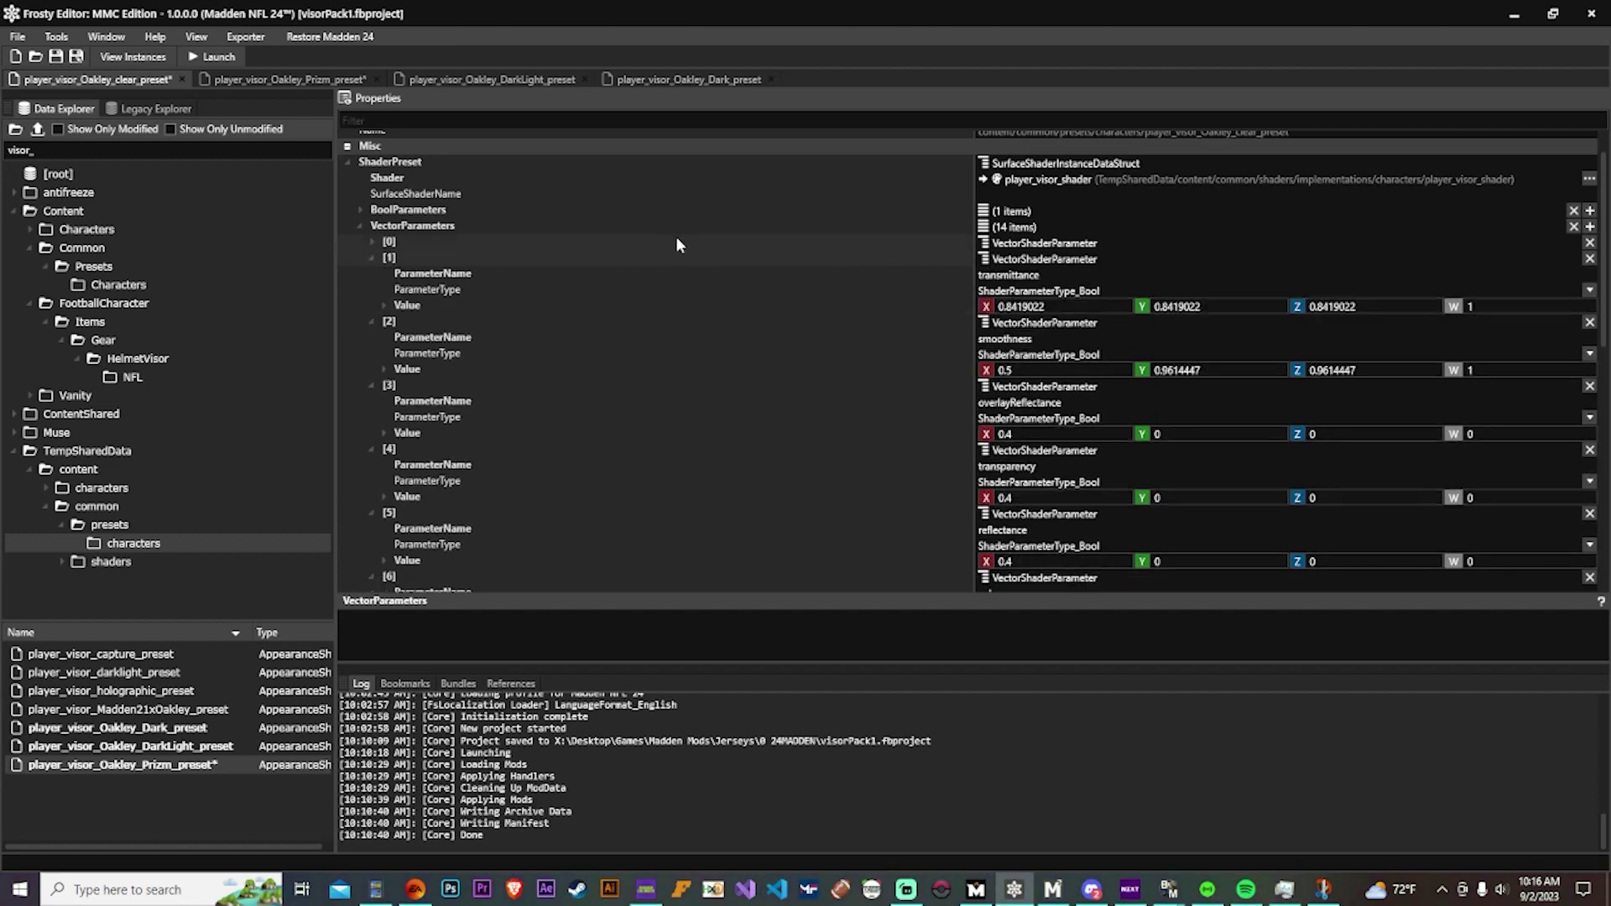
double_click(678, 243)
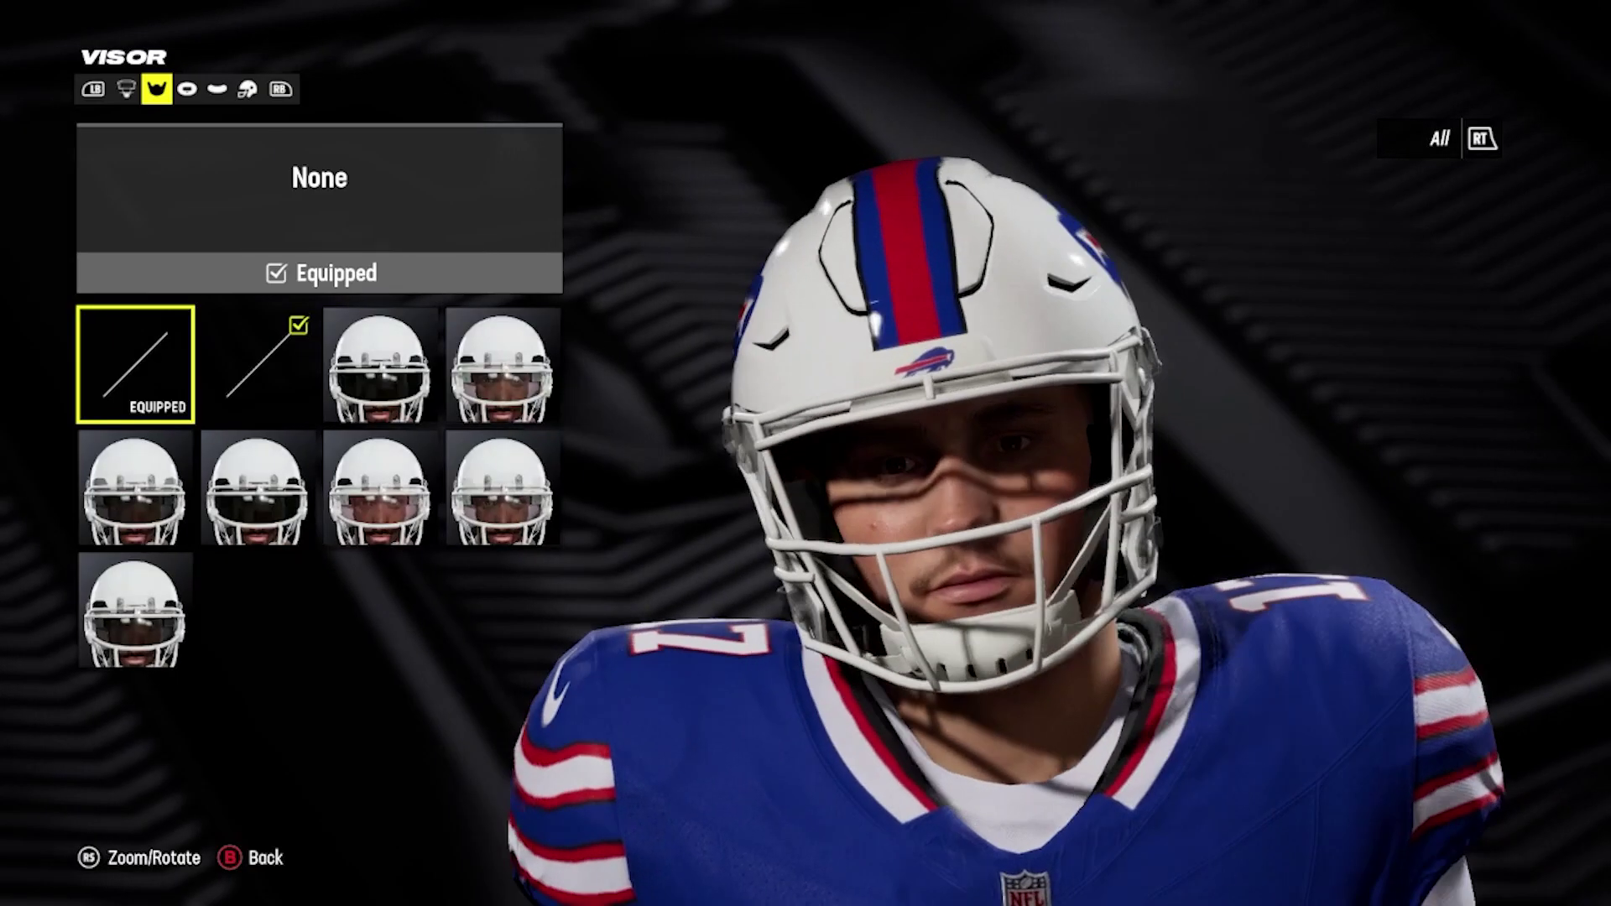
In Madden NFL 24, examine the Oakley Clear, Clear, Oakley Prizm, Oakley Dark and Oakley Smoke visors on the Bills player.
key(Right)
key(Right)
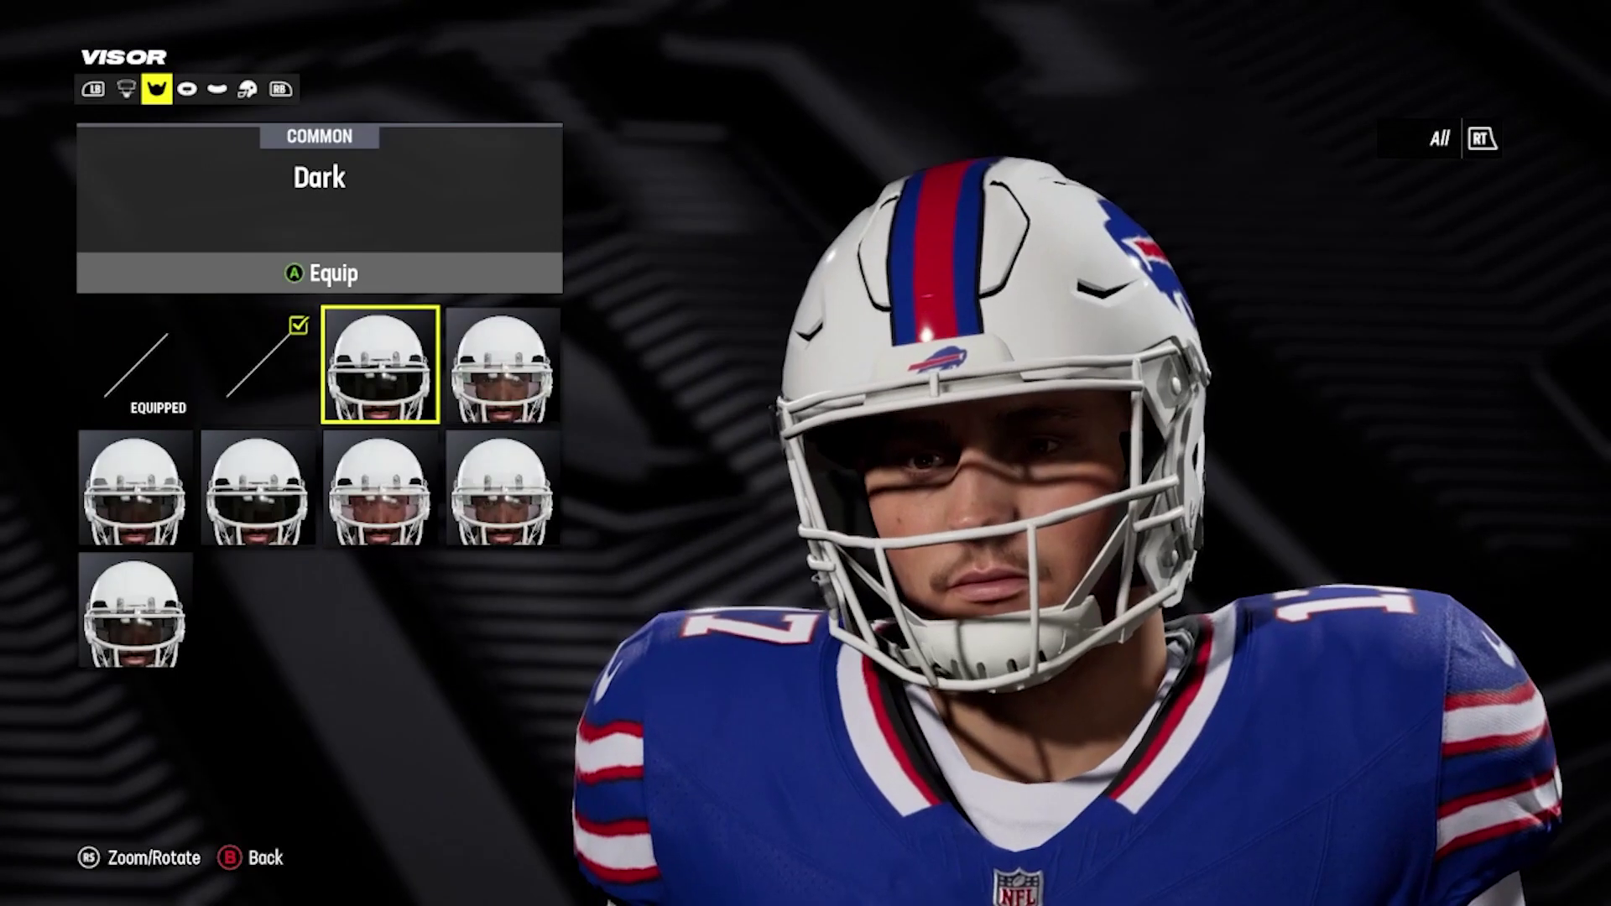
key(Right)
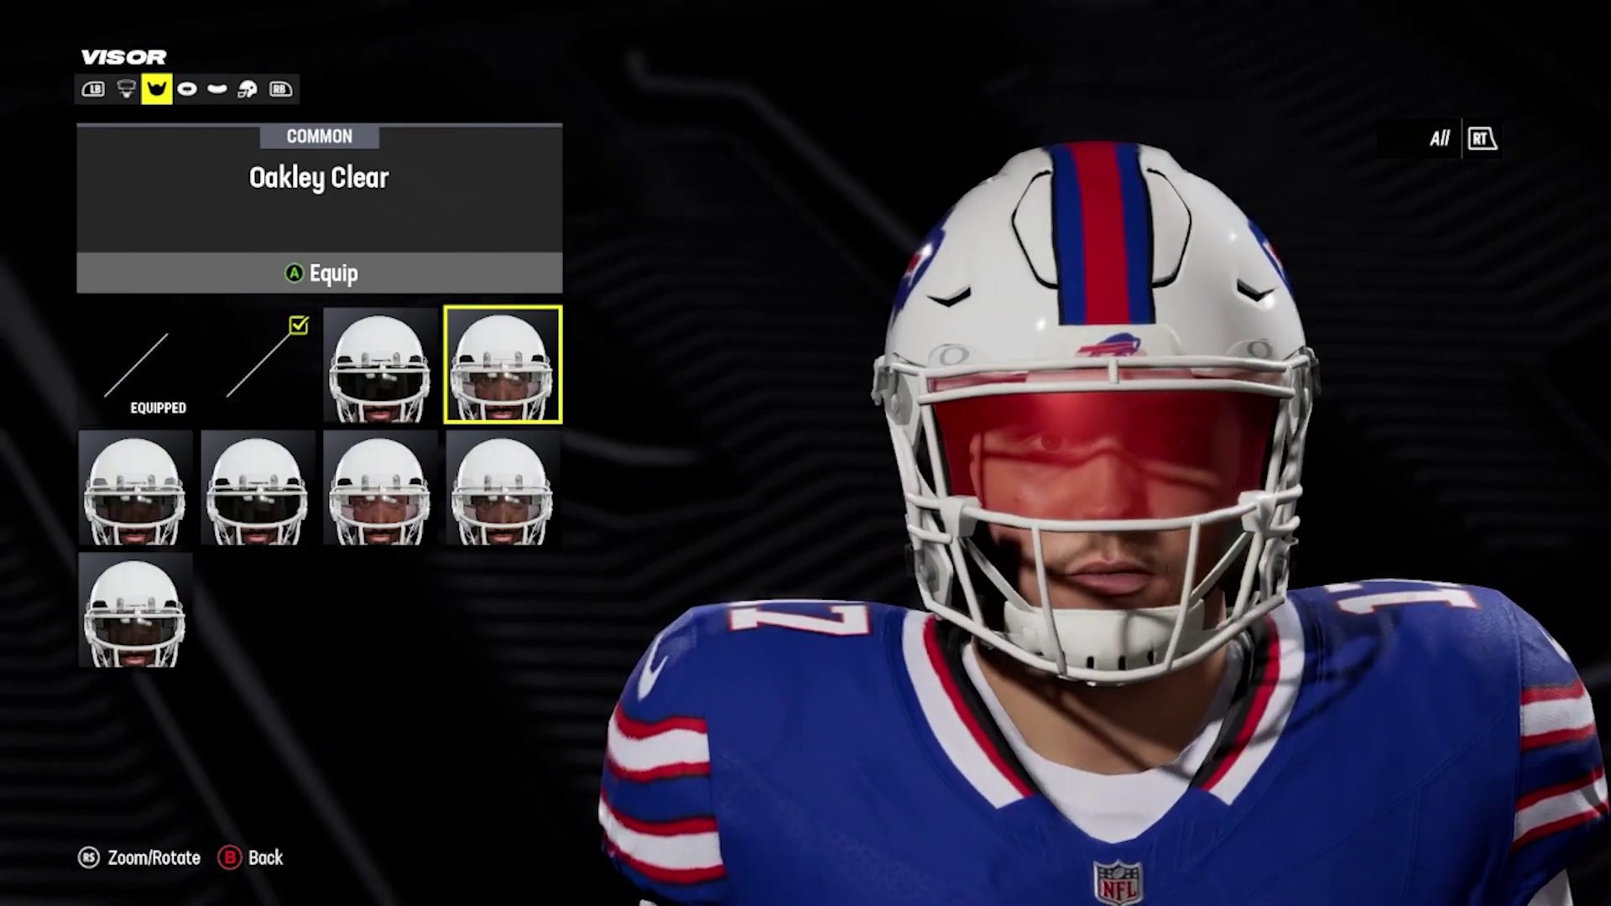
key(Down)
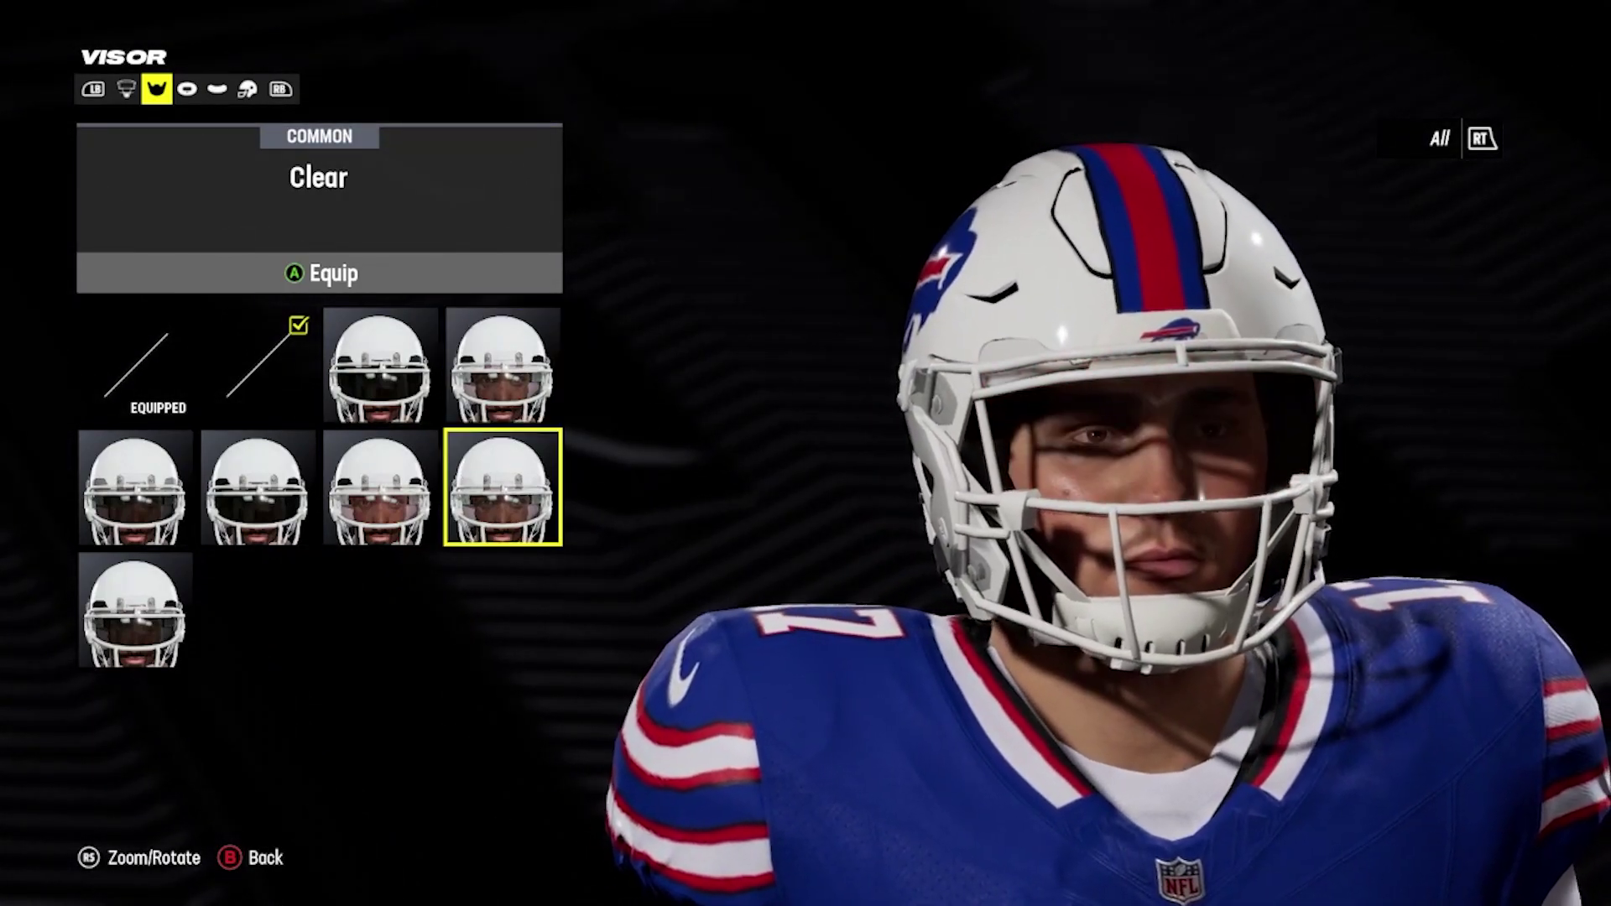
key(Left)
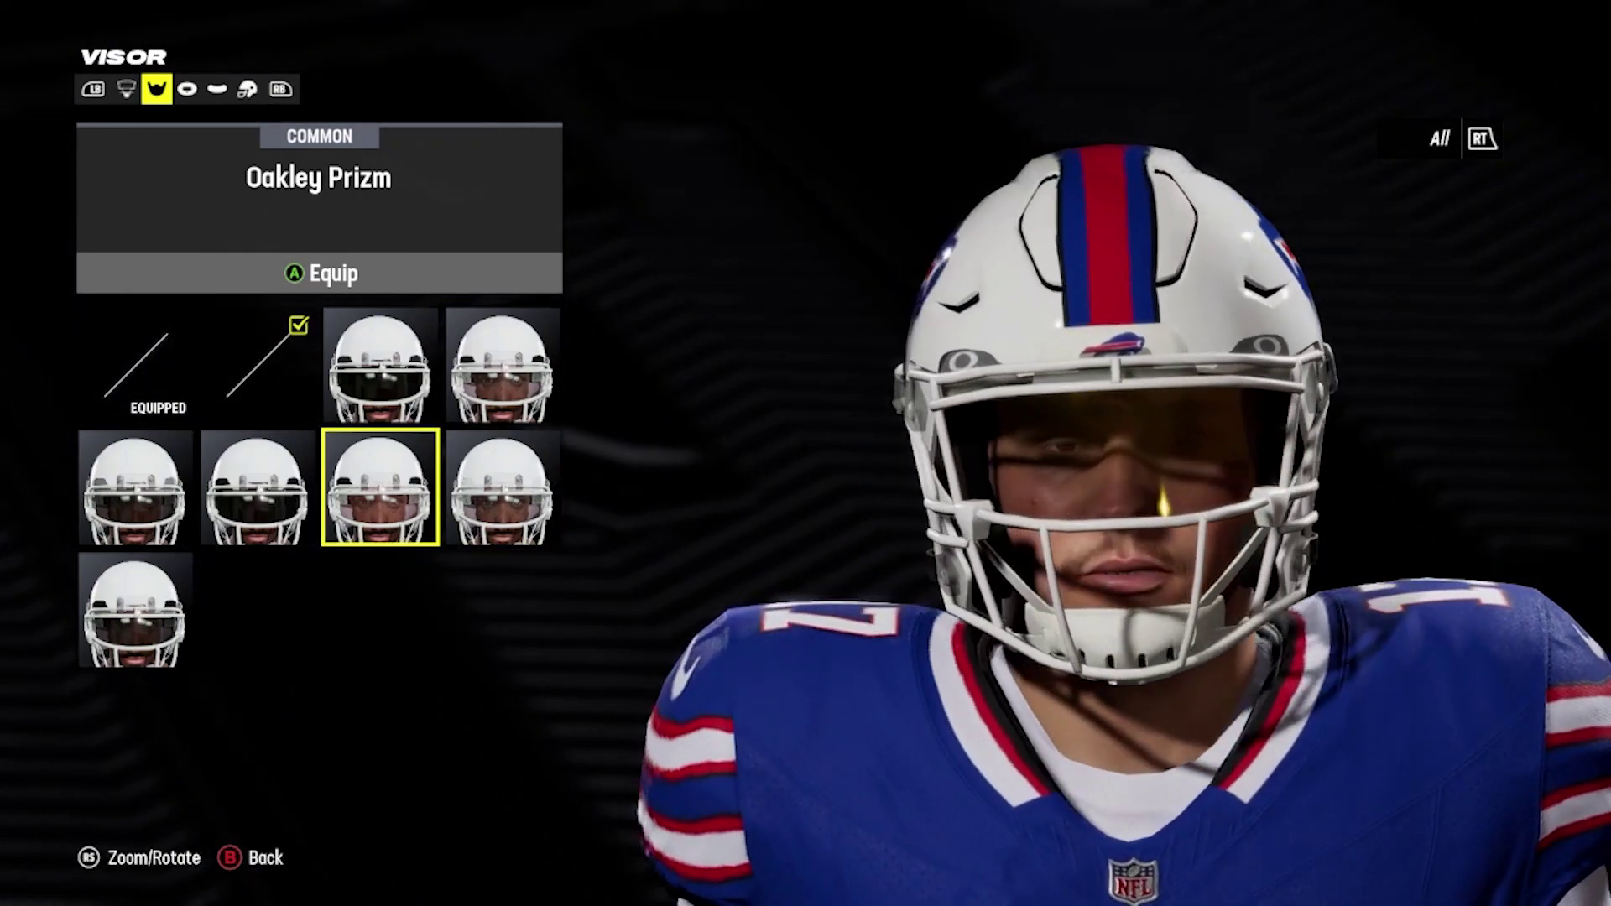
key(Left)
key(Left)
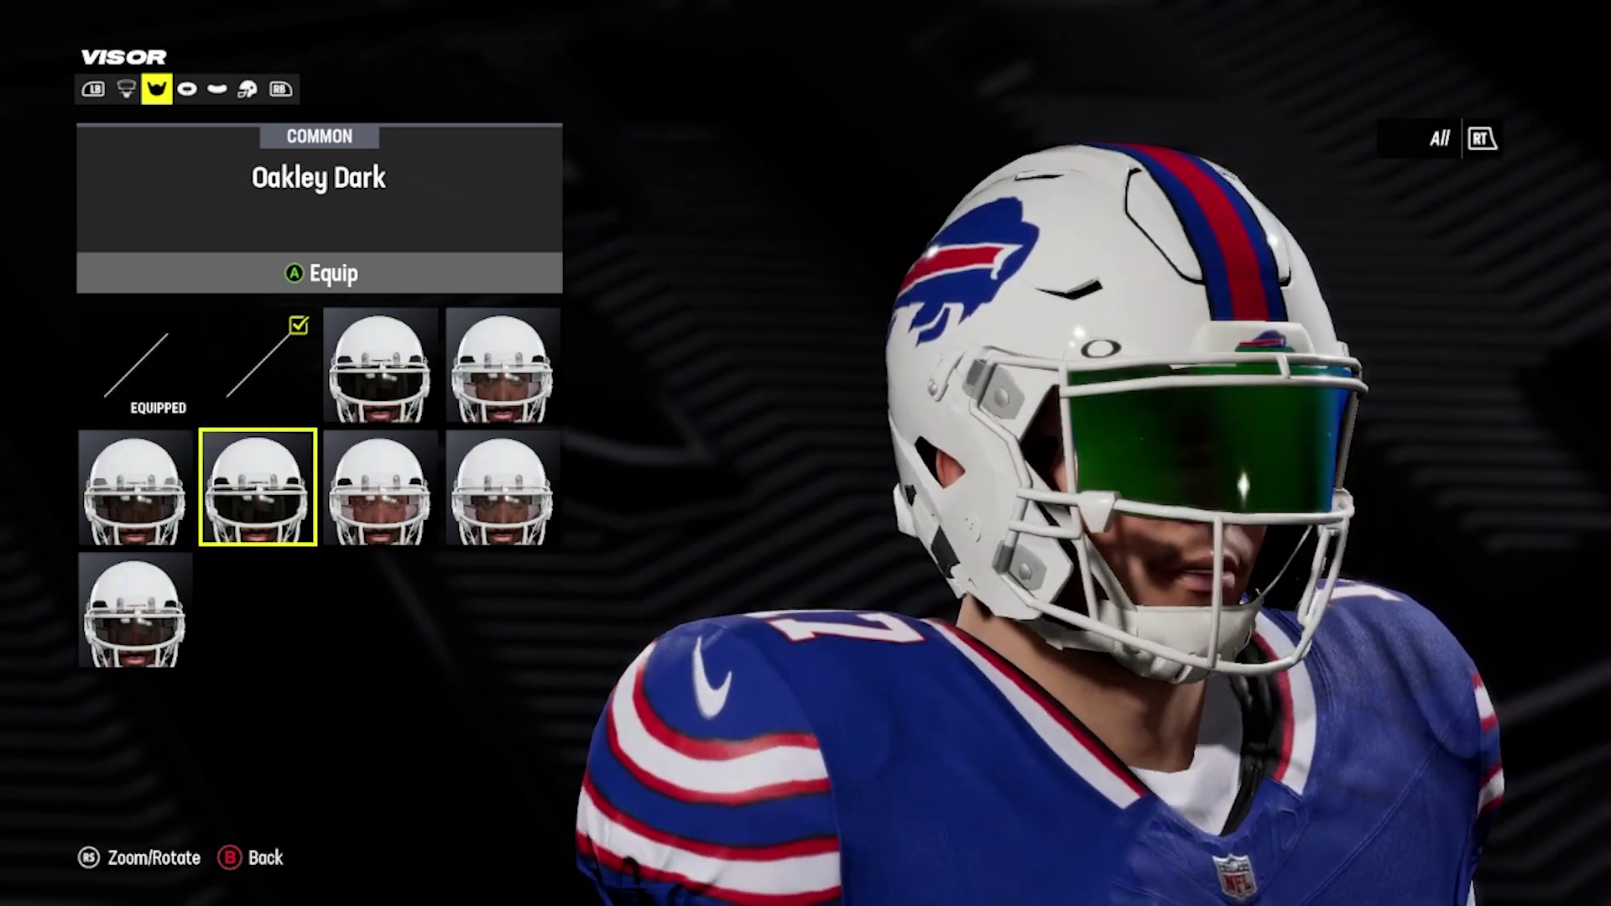
key(Down)
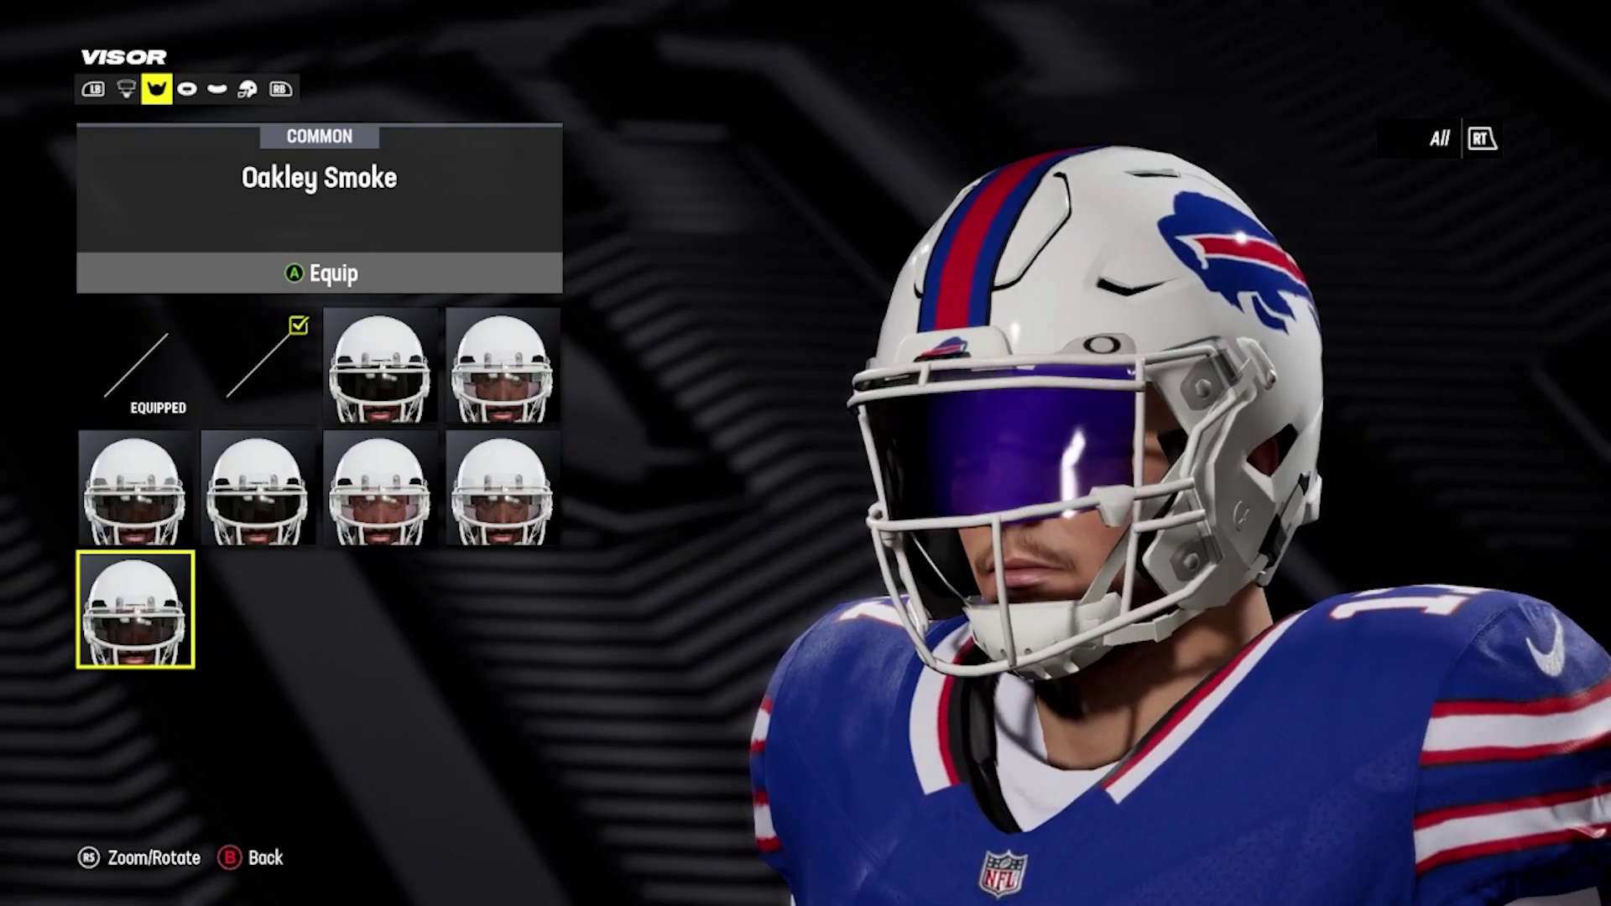
key(Up)
key(Right)
key(Right)
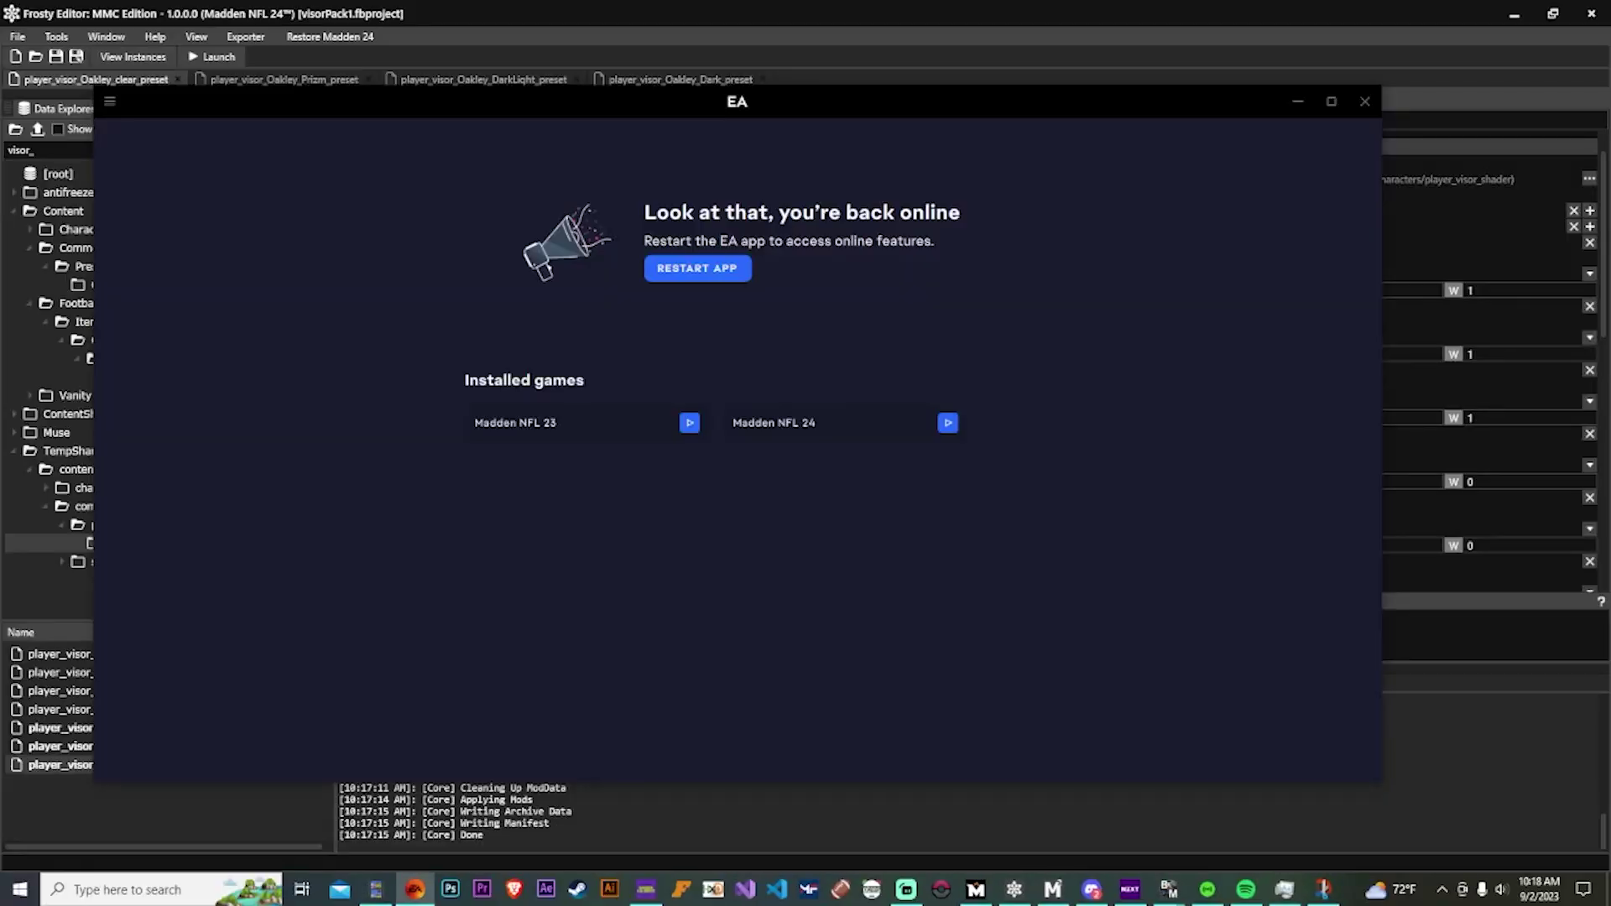
Return to Frosty Editor and set the X value of overlayTransparency to 0.76 in player_visor_Oakley_Prizm_preset.
click(565, 42)
click(325, 83)
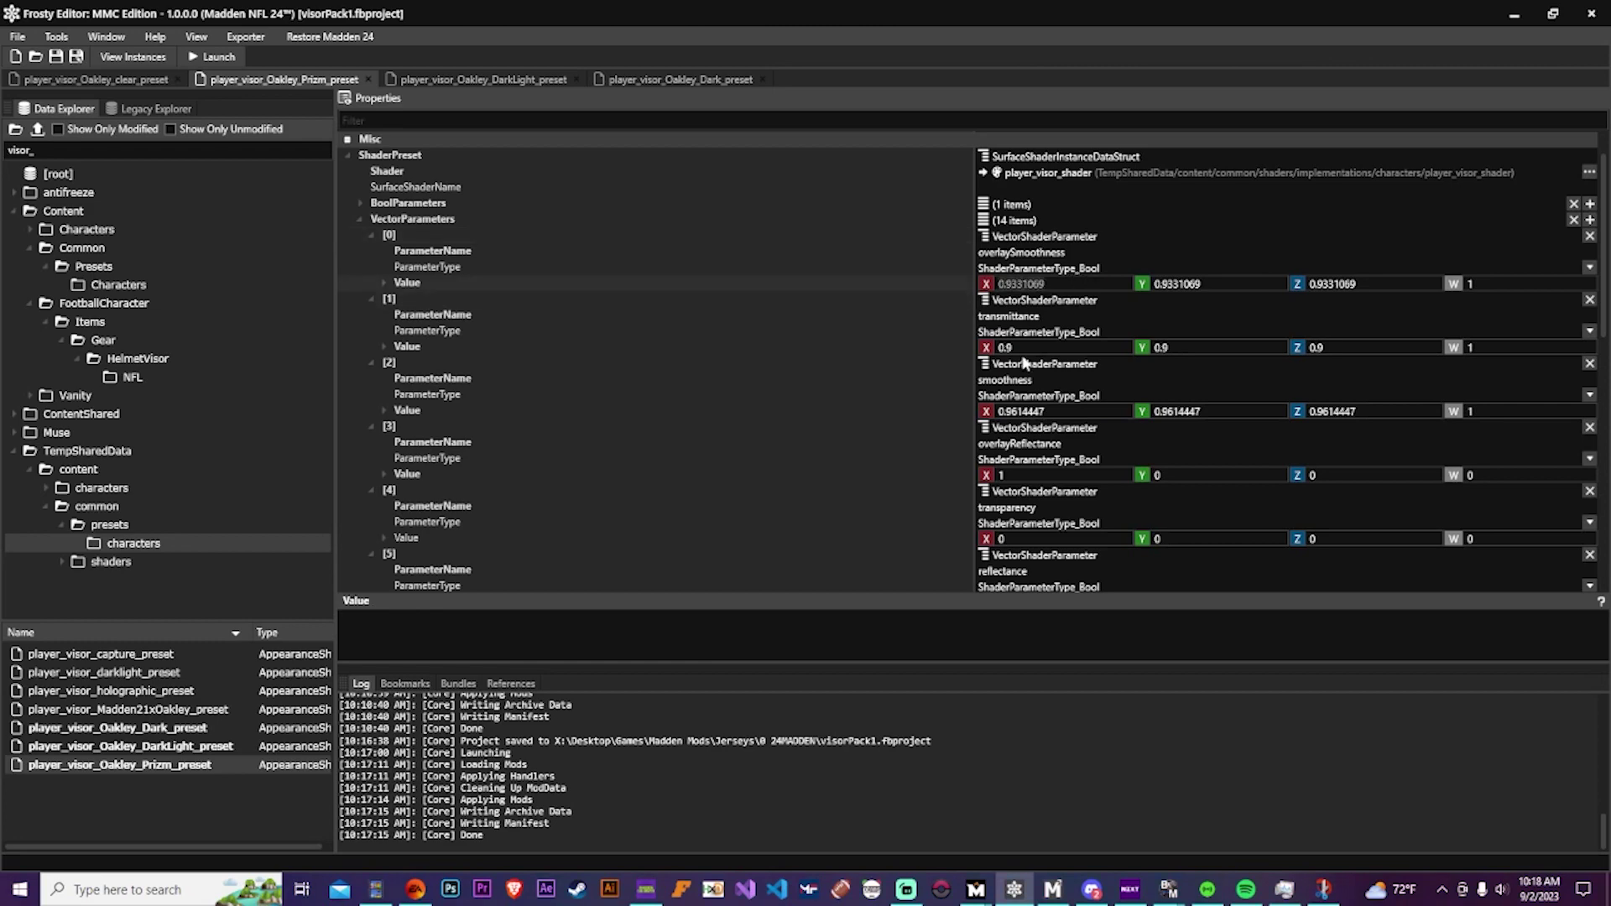
scroll(963, 292, down, 8)
scroll(931, 511, down, 3)
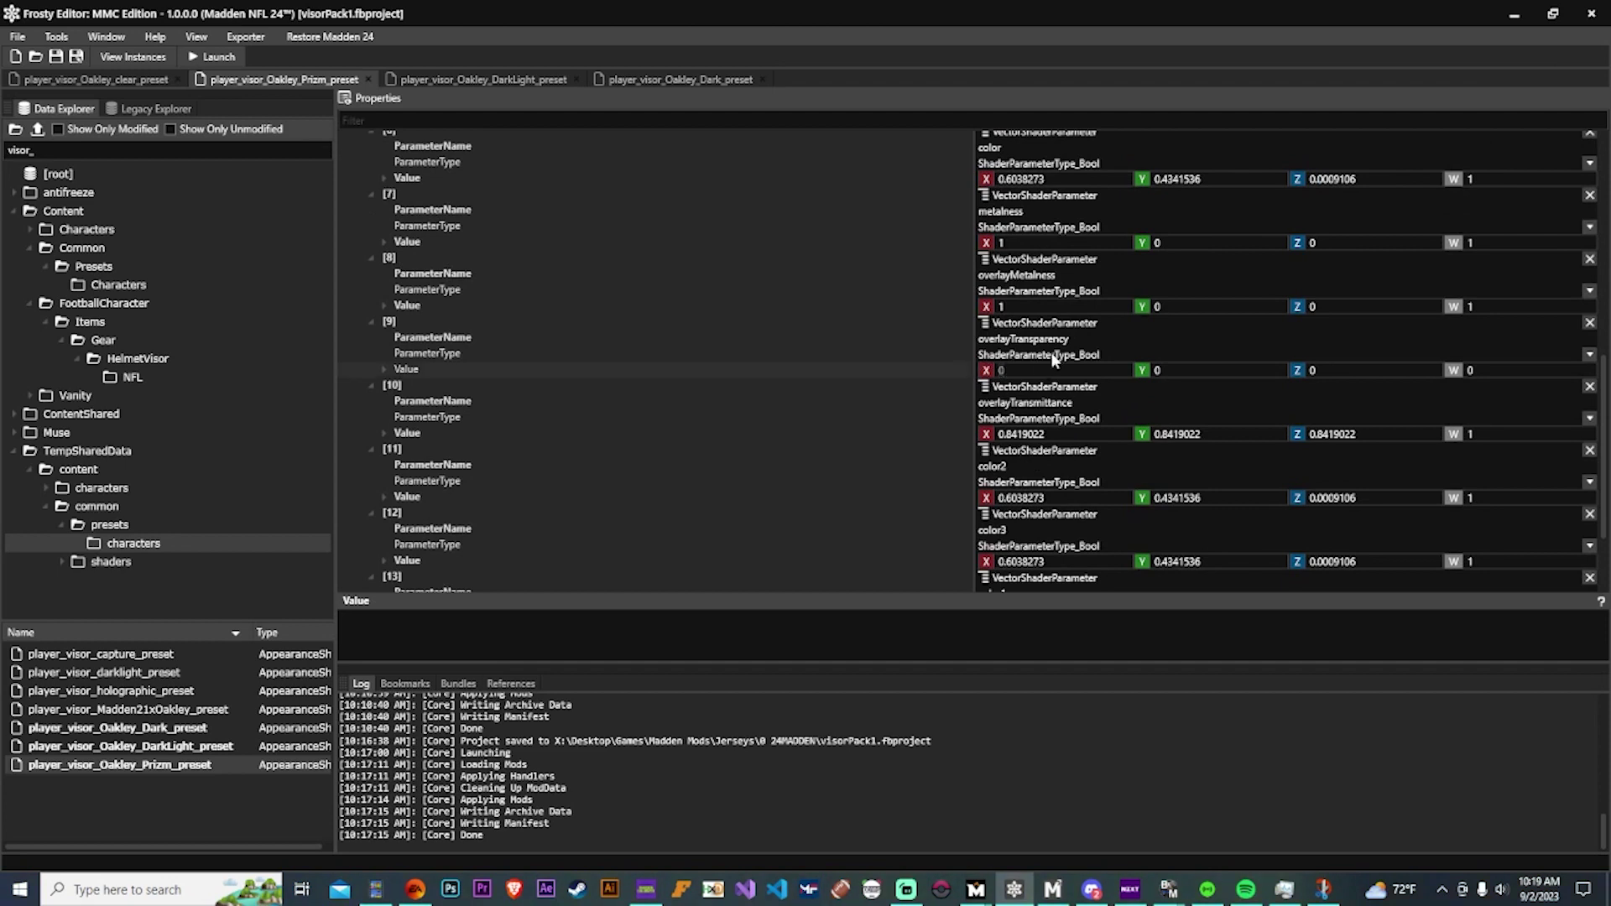
text(.76)
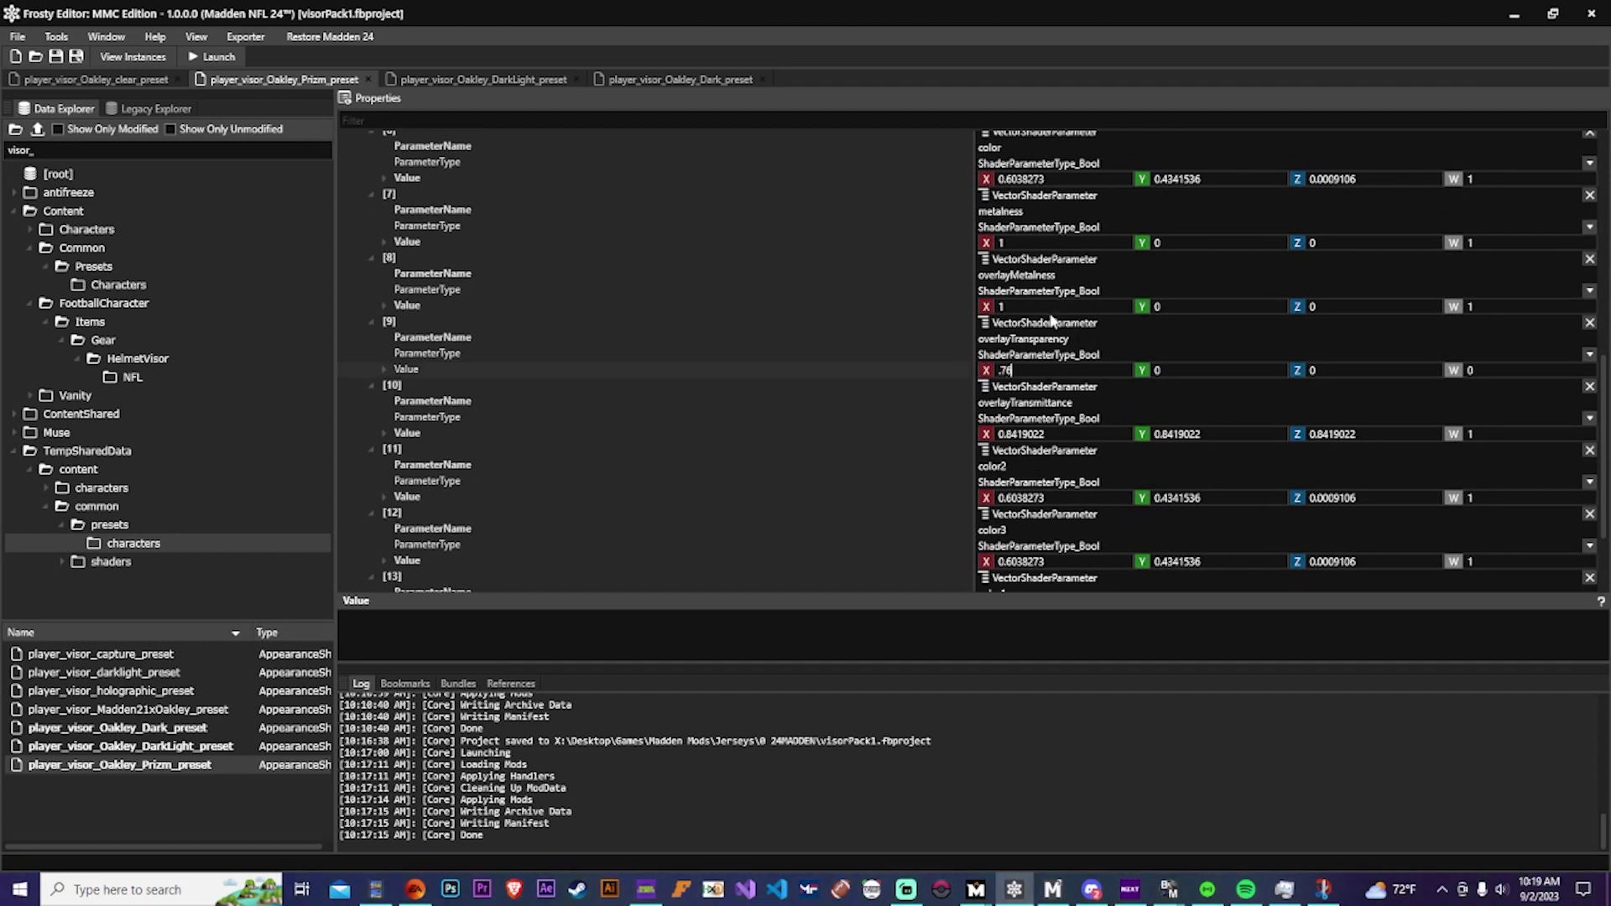
Set the X value of transparency in vector parameter [4] of the Oakley Prizm preset to 1.
scroll(1043, 276, up, 2)
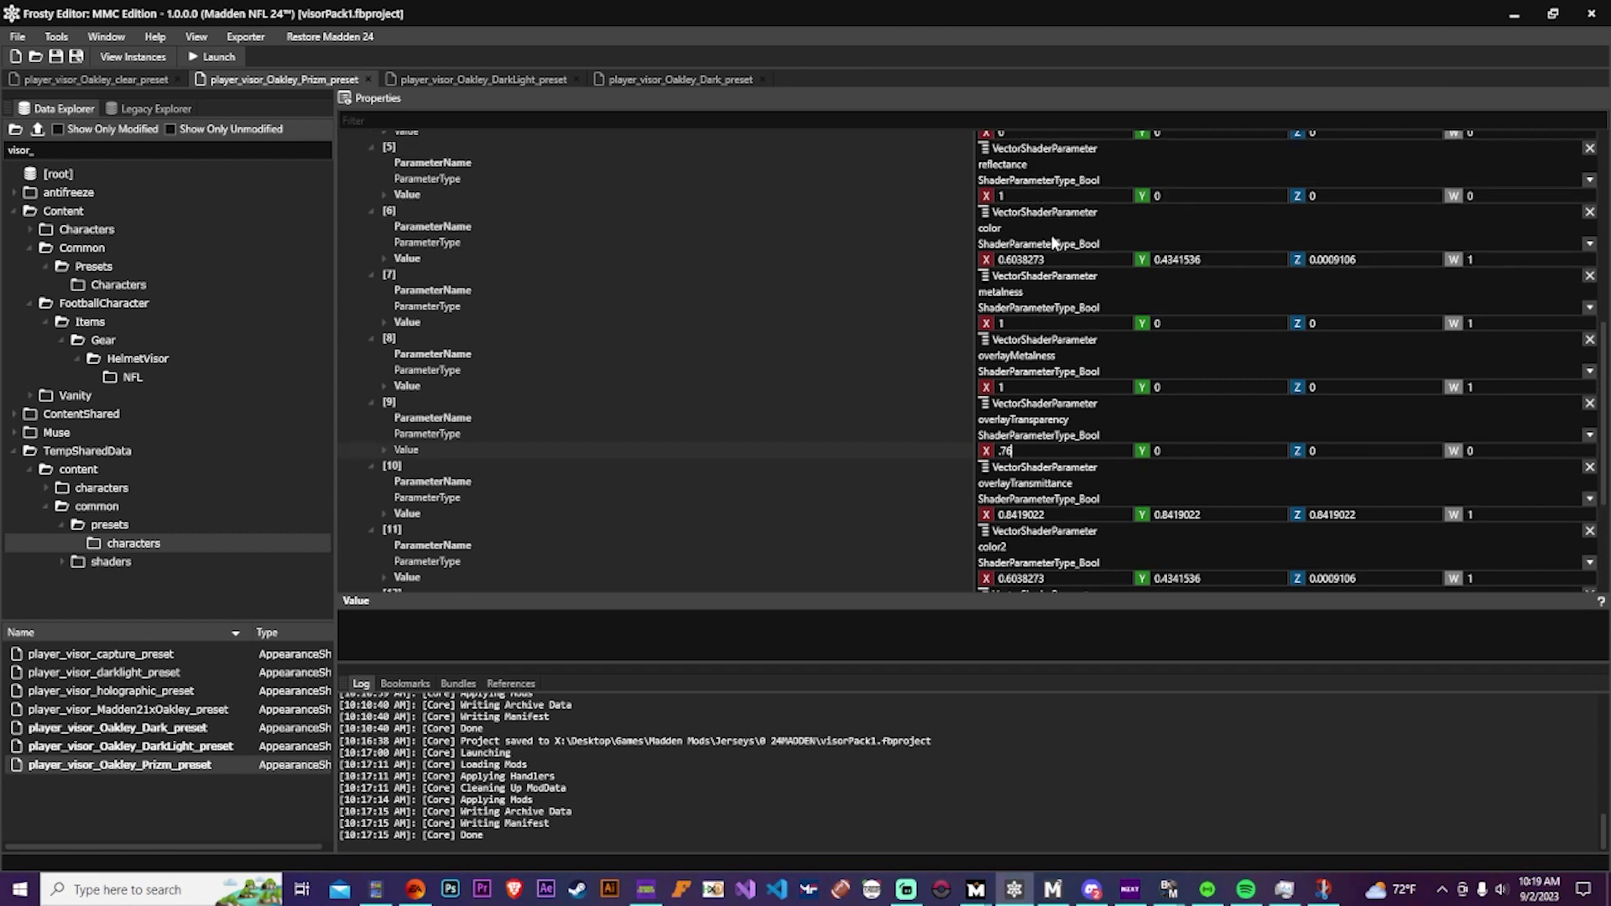
scroll(1054, 243, up, 1)
click(1053, 172)
key(BackSpace)
text(1)
click(1072, 157)
click(1074, 154)
scroll(1074, 154, up, 4)
scroll(990, 209, up, 1)
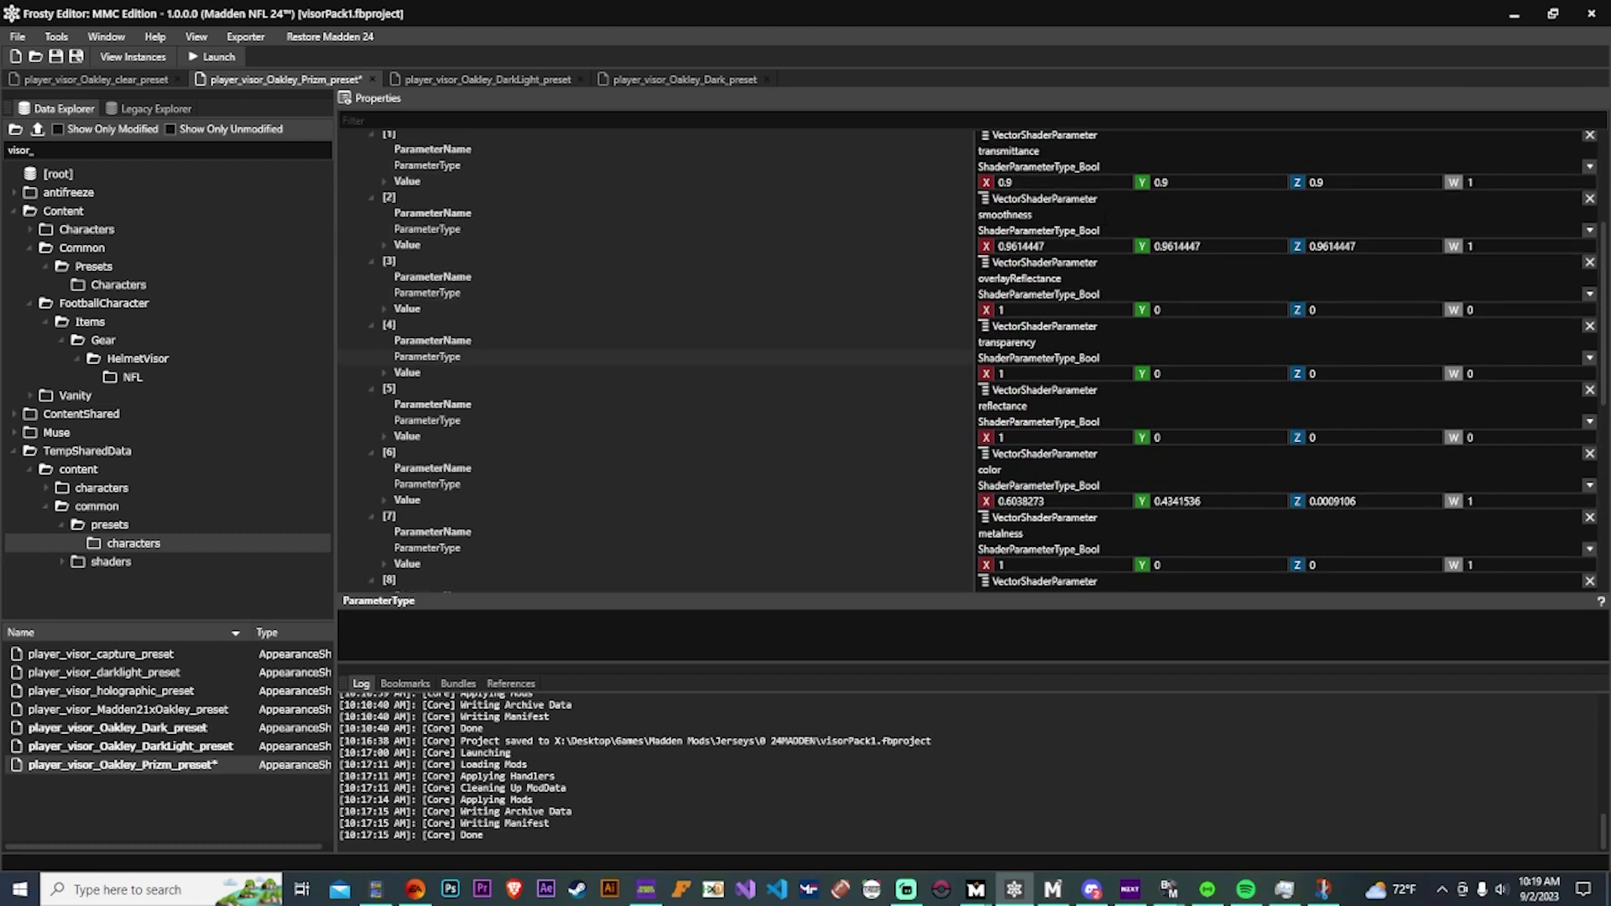
Save the visorPack1 project, switch to Madden Spark and confirm its prompts to close Madden 24.
click(17, 36)
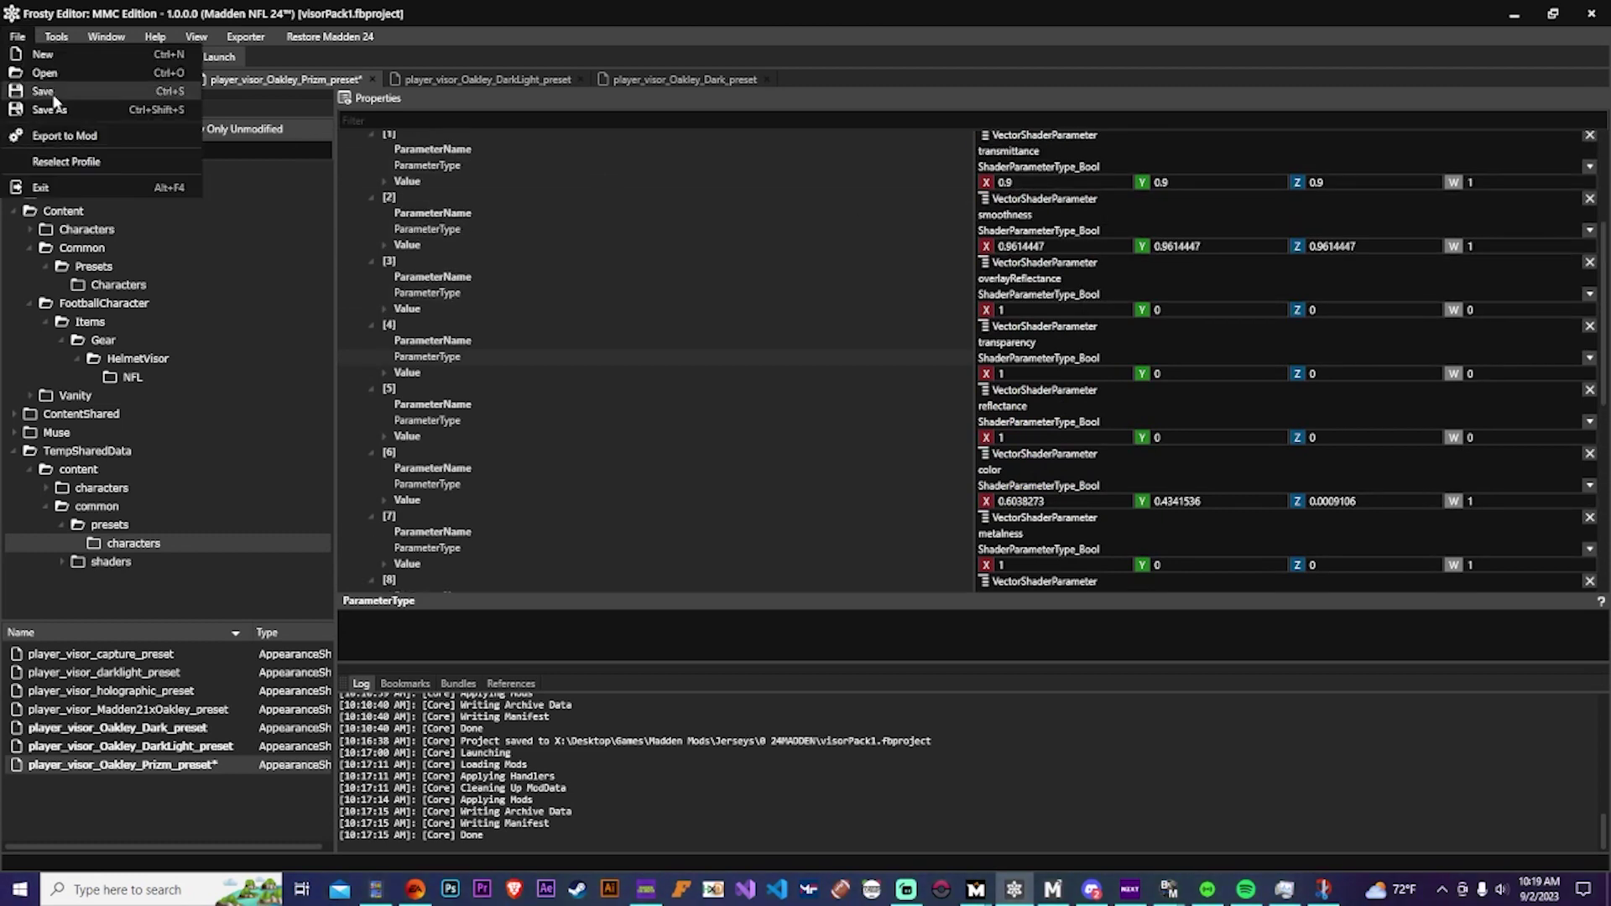
click(56, 97)
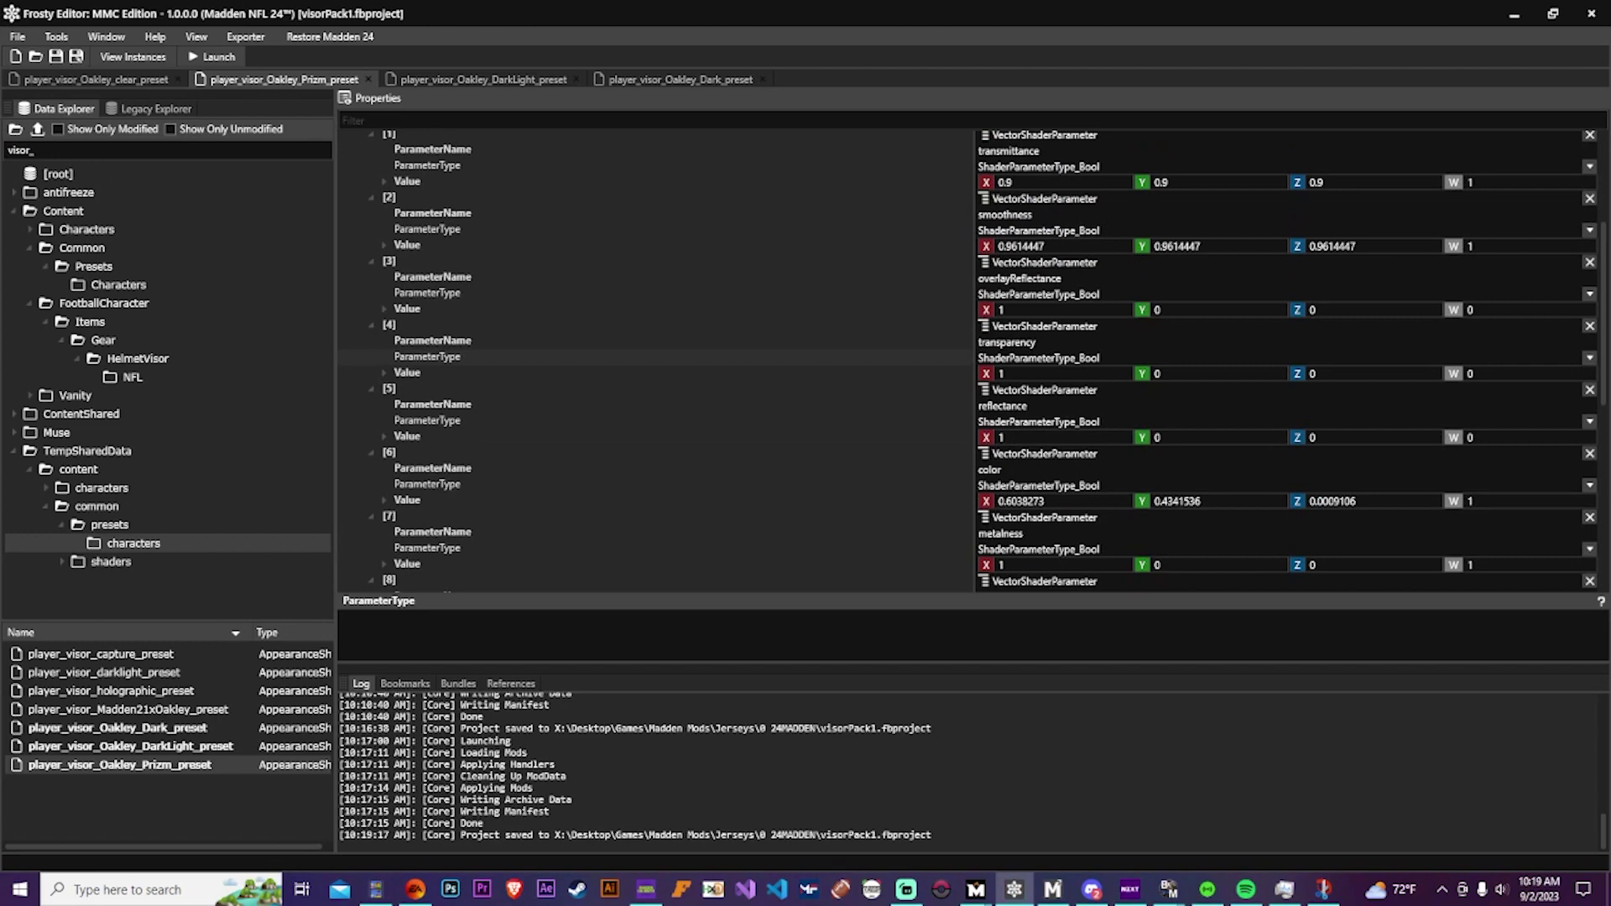
click(978, 890)
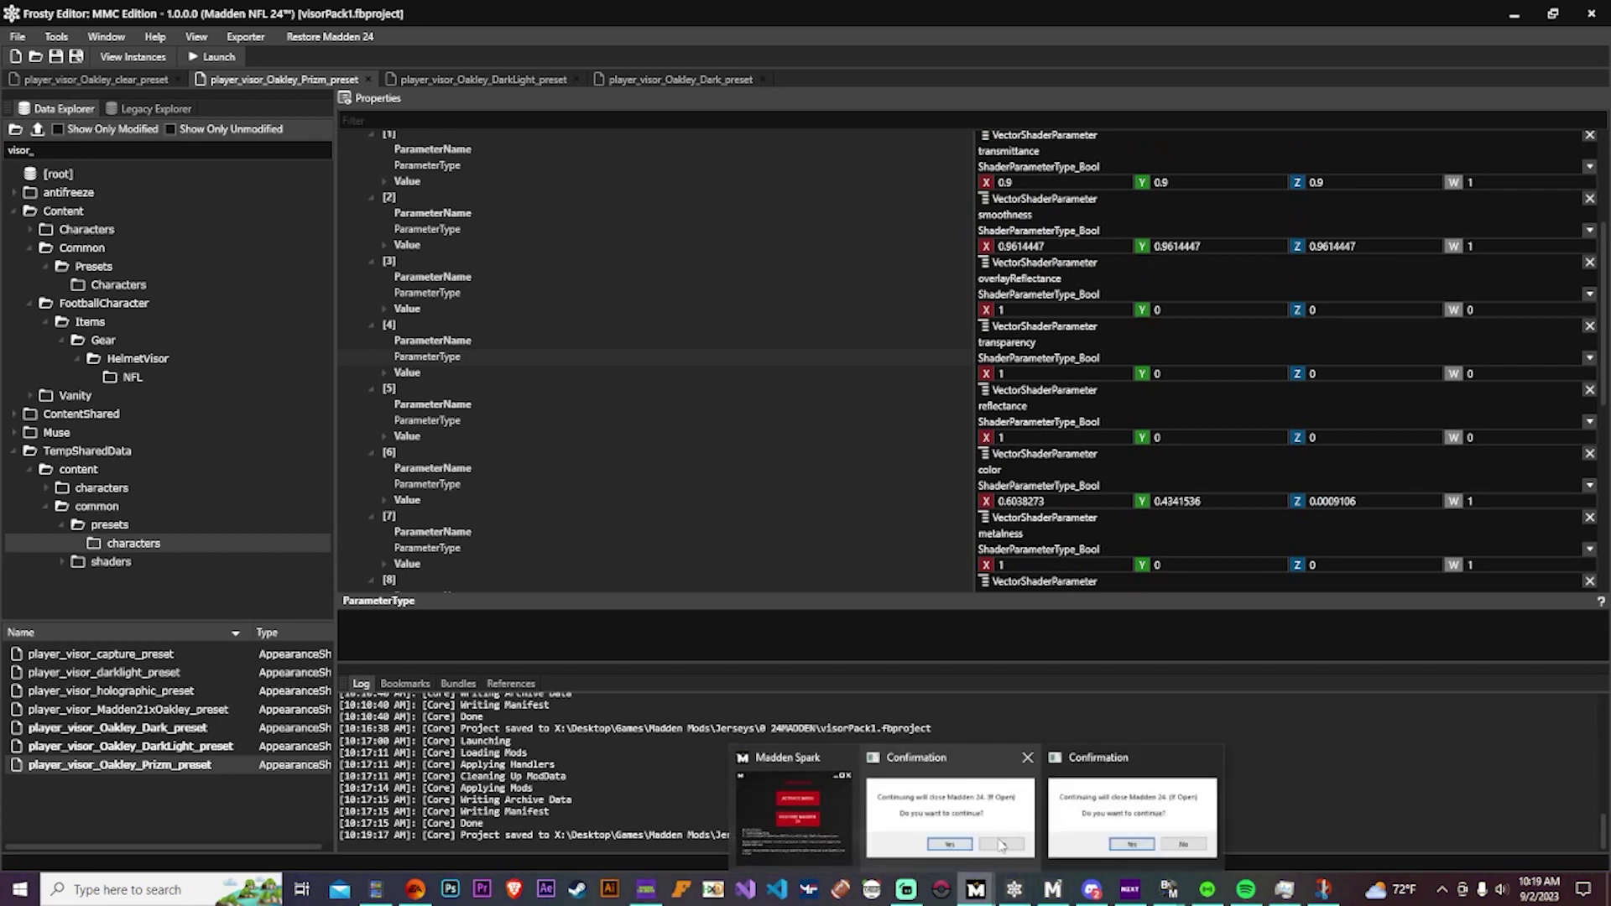
click(1011, 833)
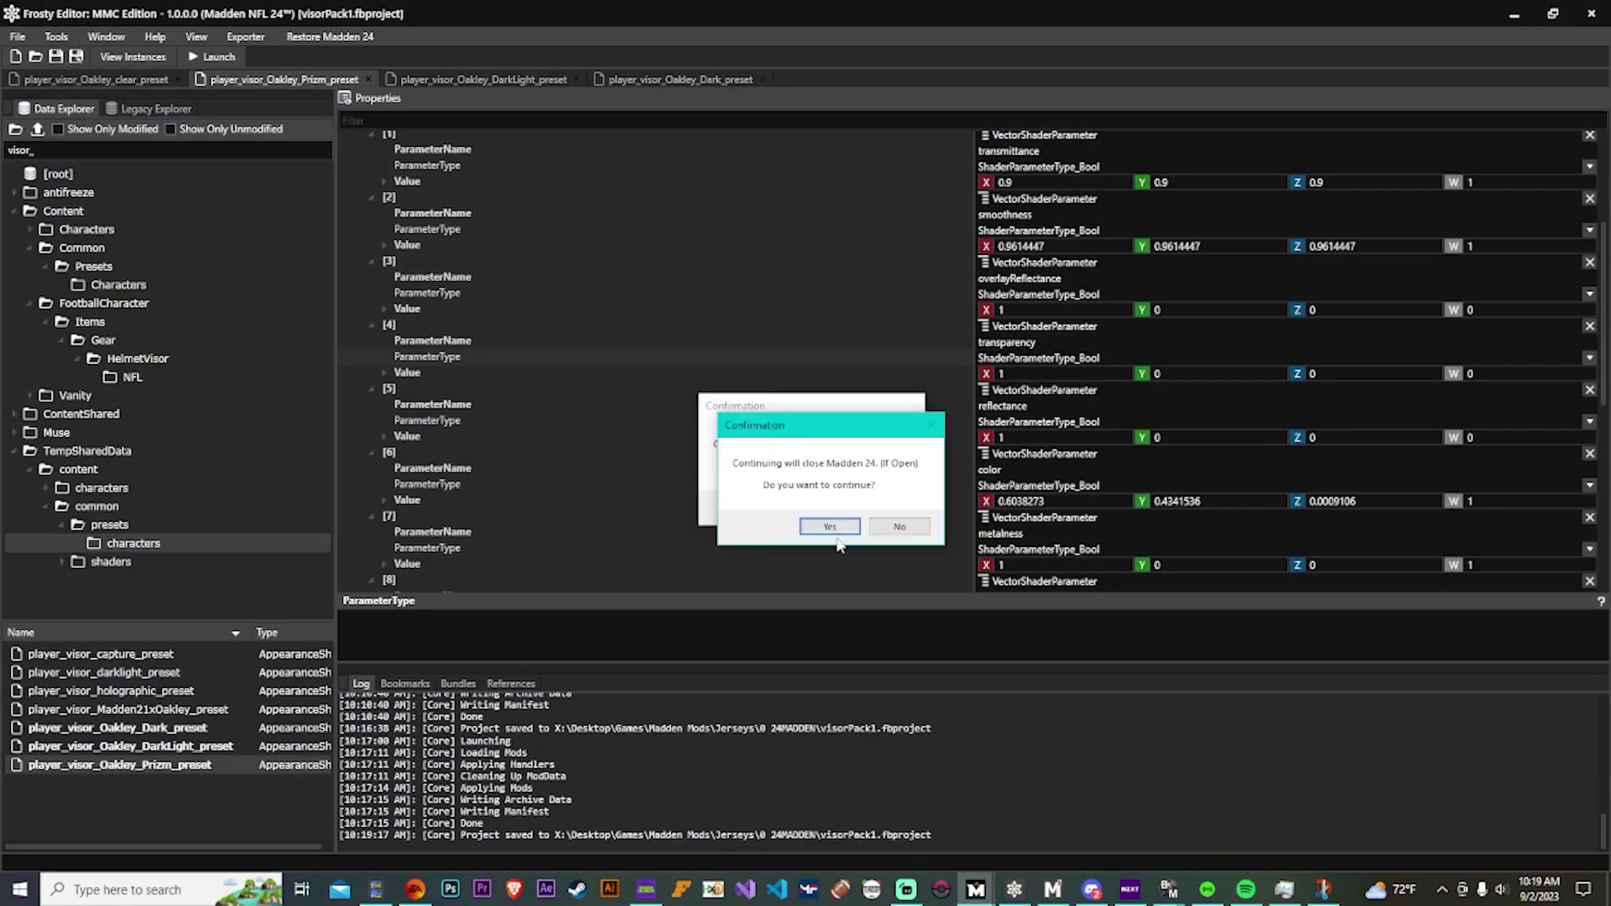
click(810, 507)
click(1000, 34)
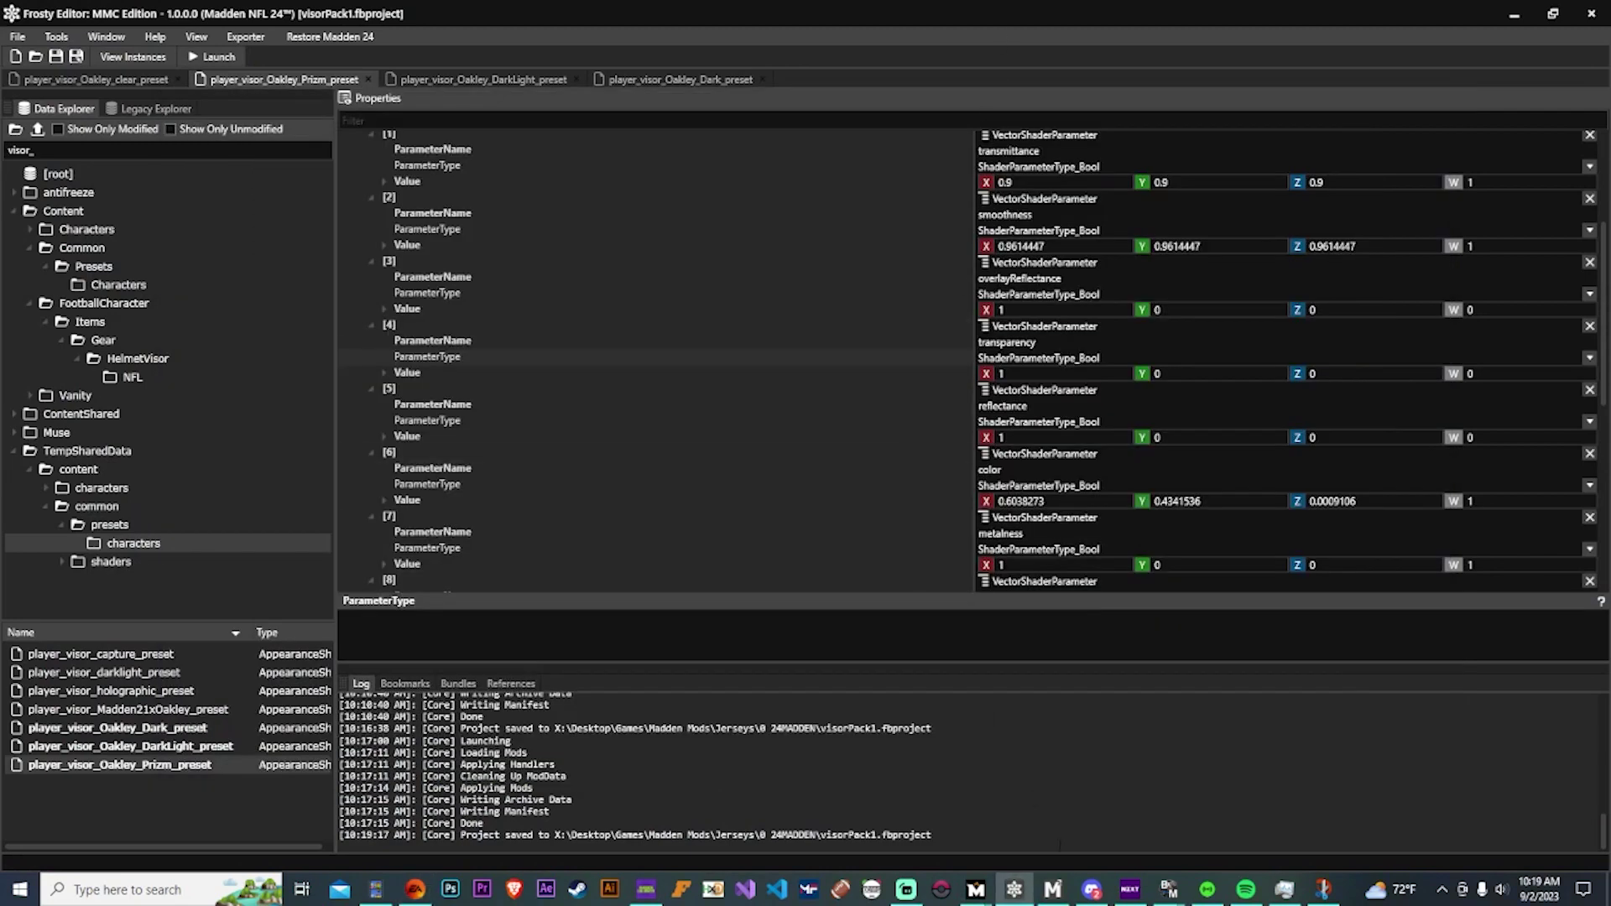
mouse_move(976, 890)
click(1021, 827)
click(811, 507)
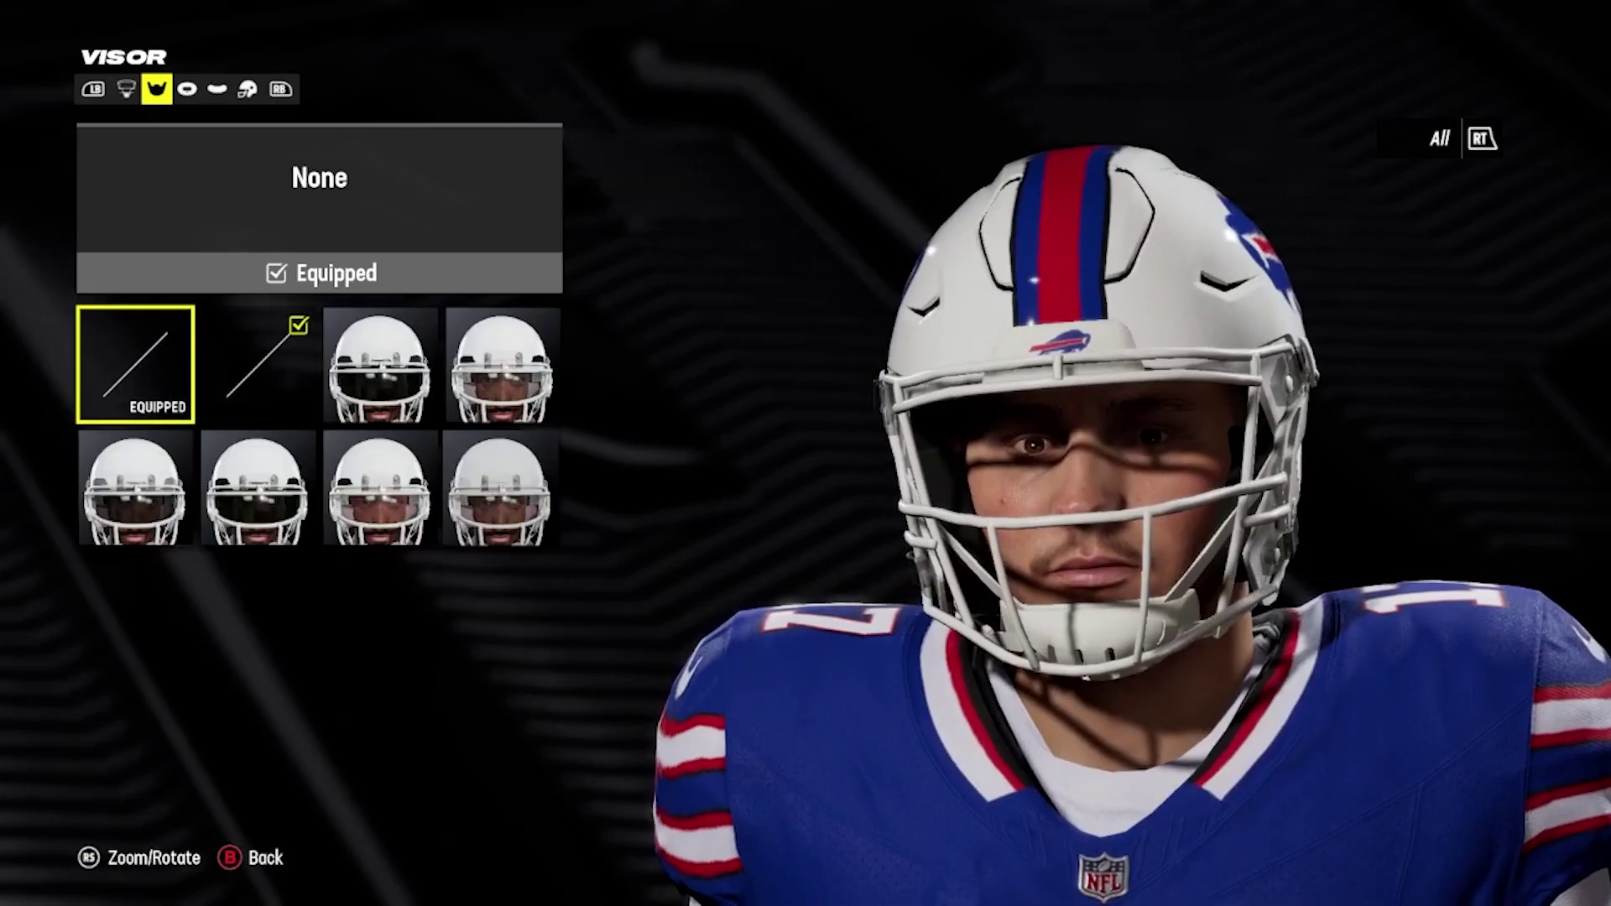
In Madden NFL 24, preview the visors on Bills player number 17, equip Oakley Prizm and leave the visor selection.
key(Right)
key(Right)
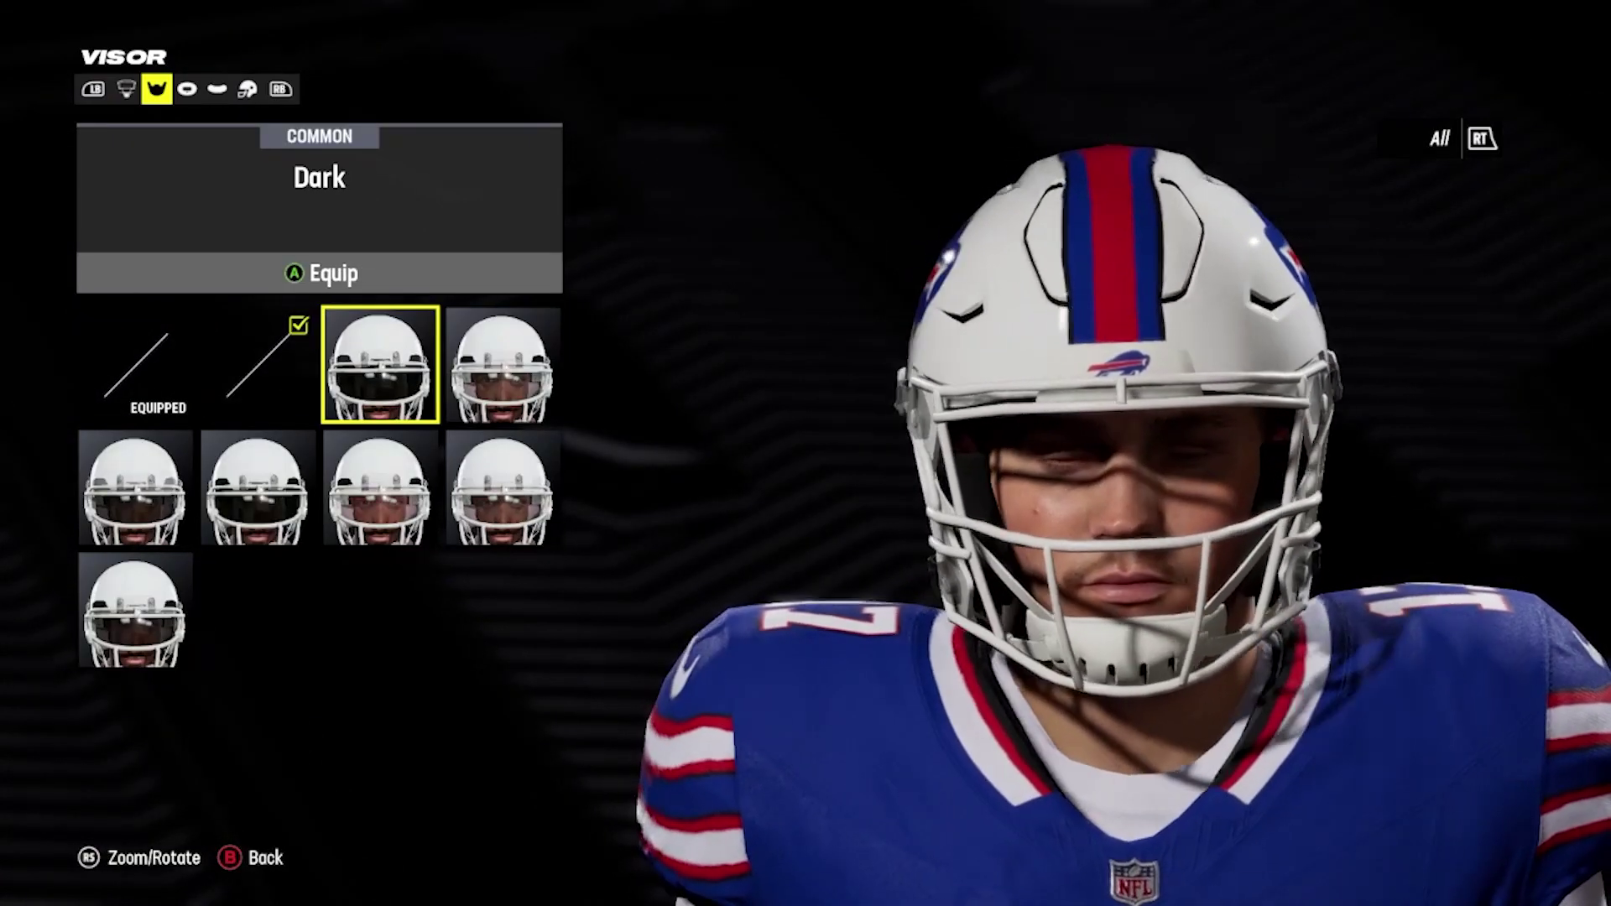
key(Right)
key(Down)
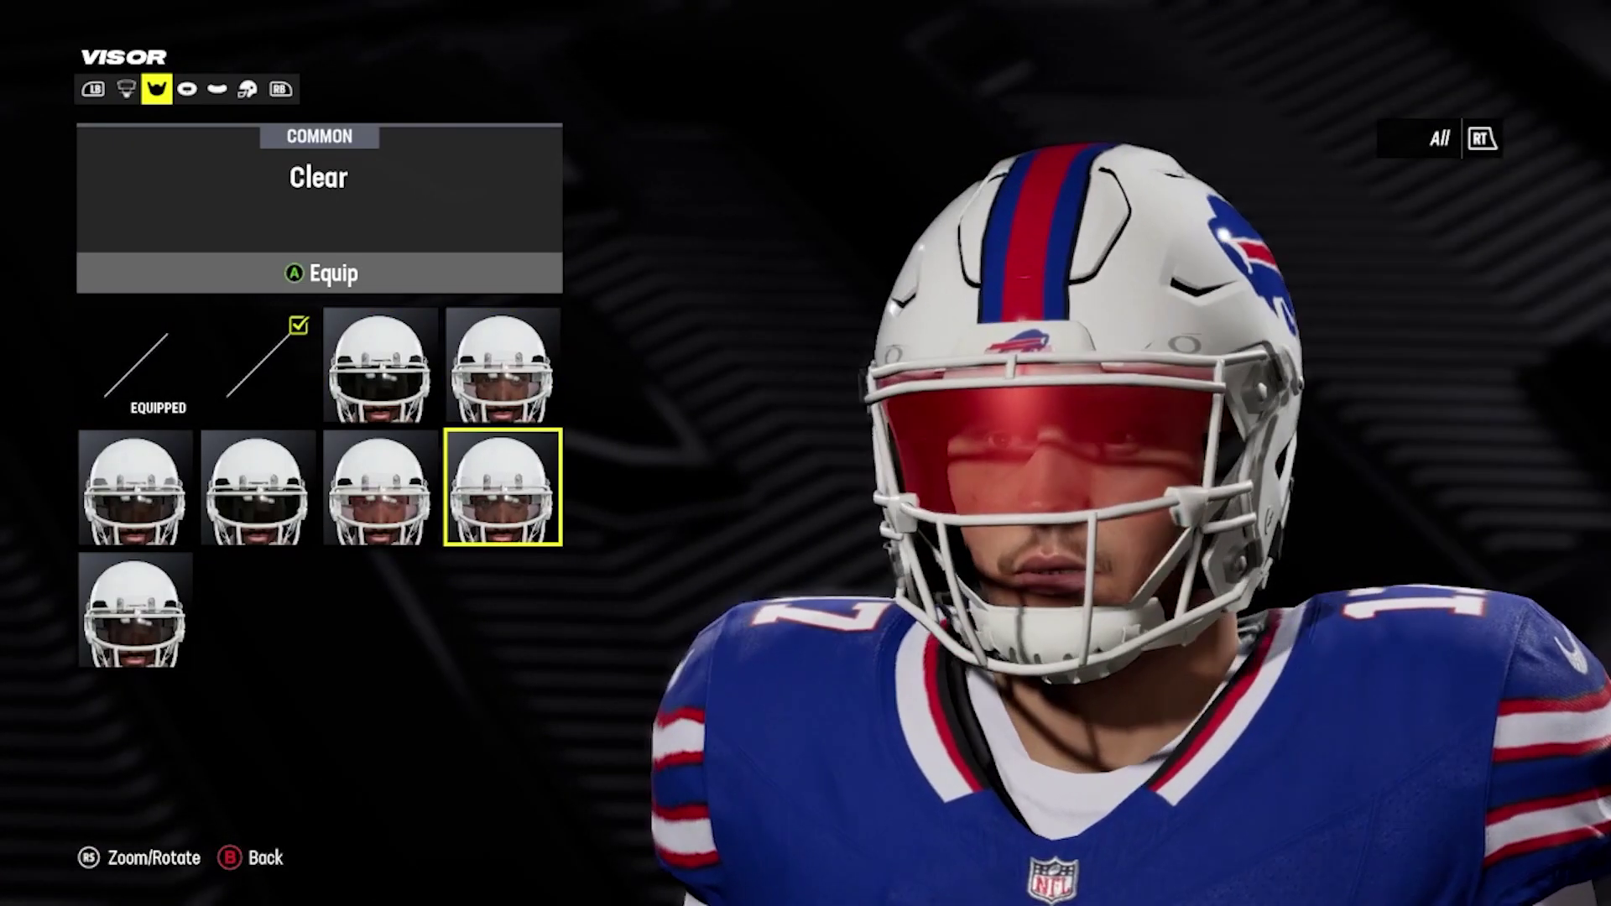
key(Left)
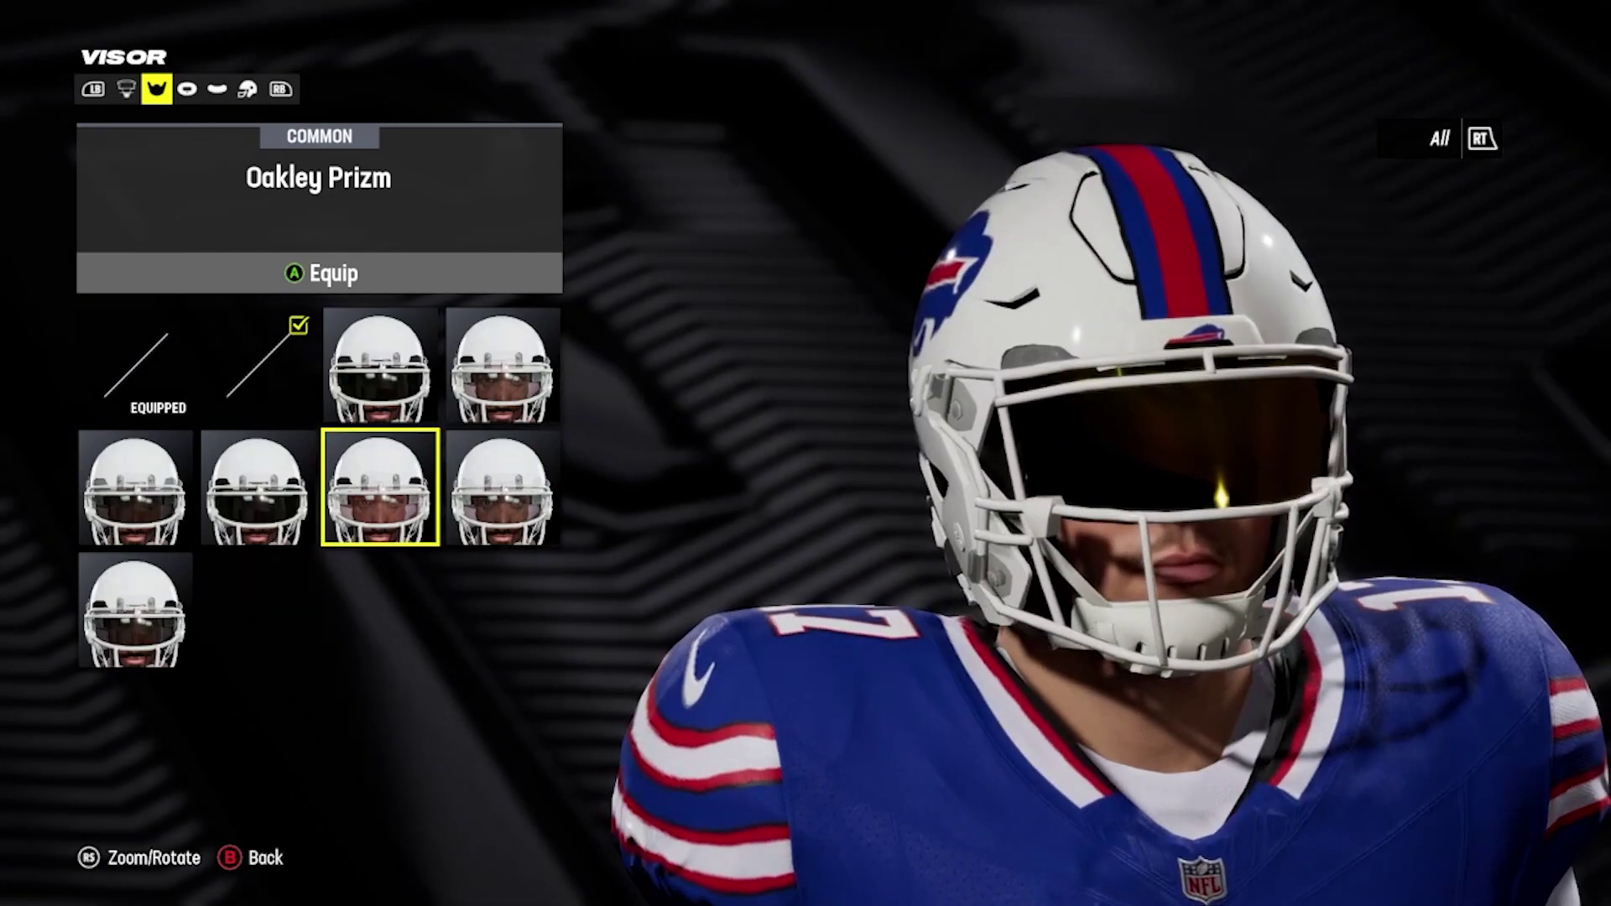
key(Return)
key(Left)
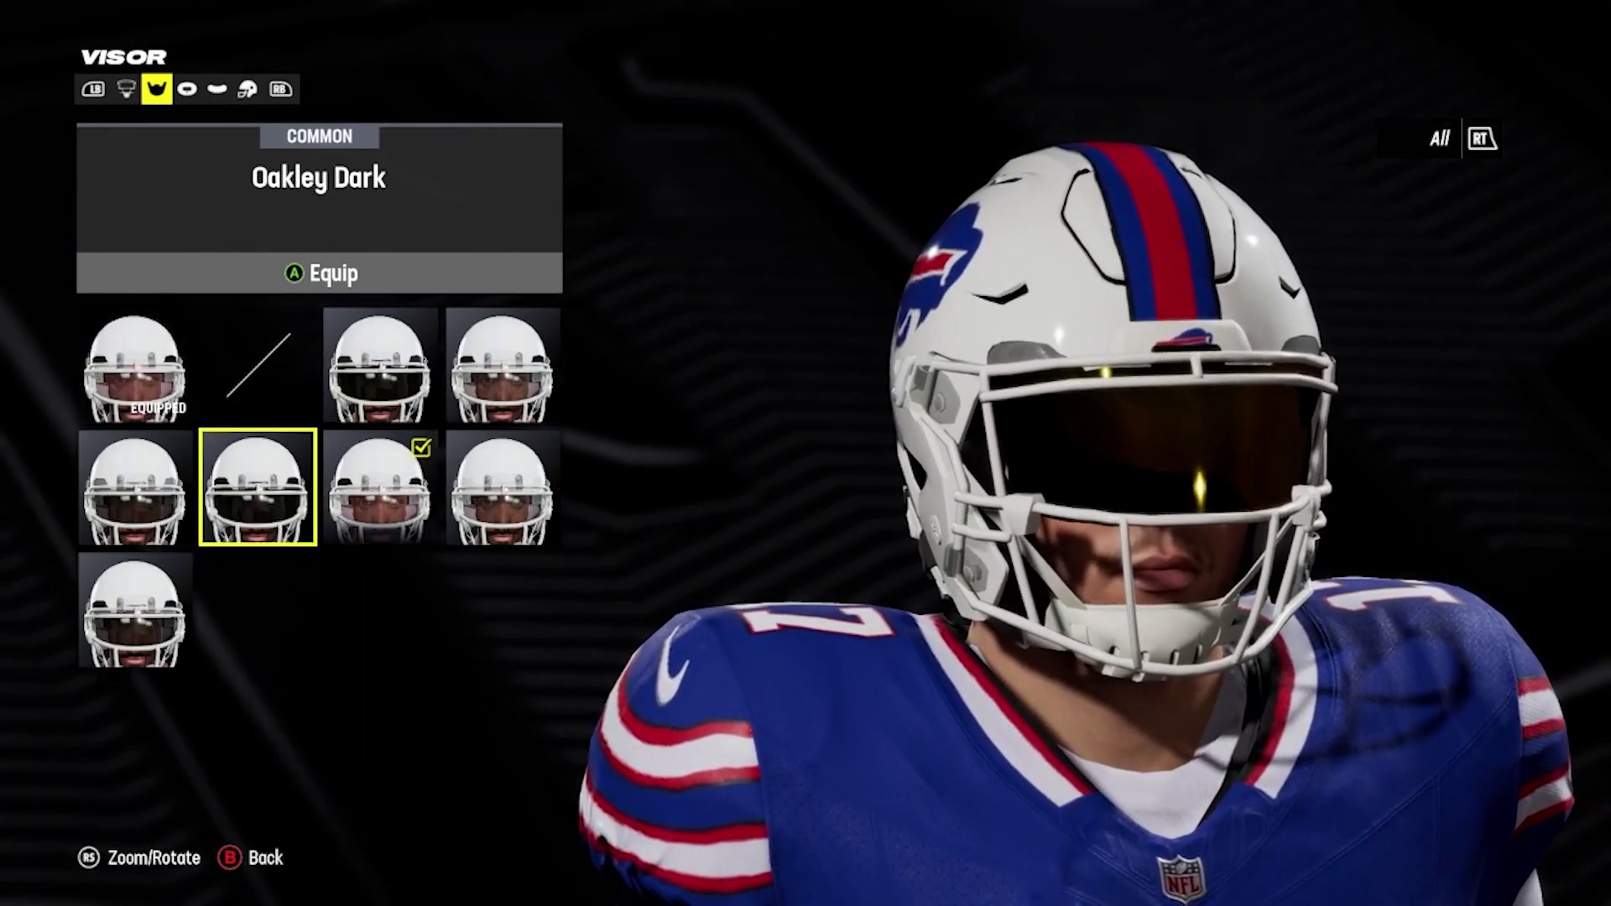
key(Escape)
key(Escape)
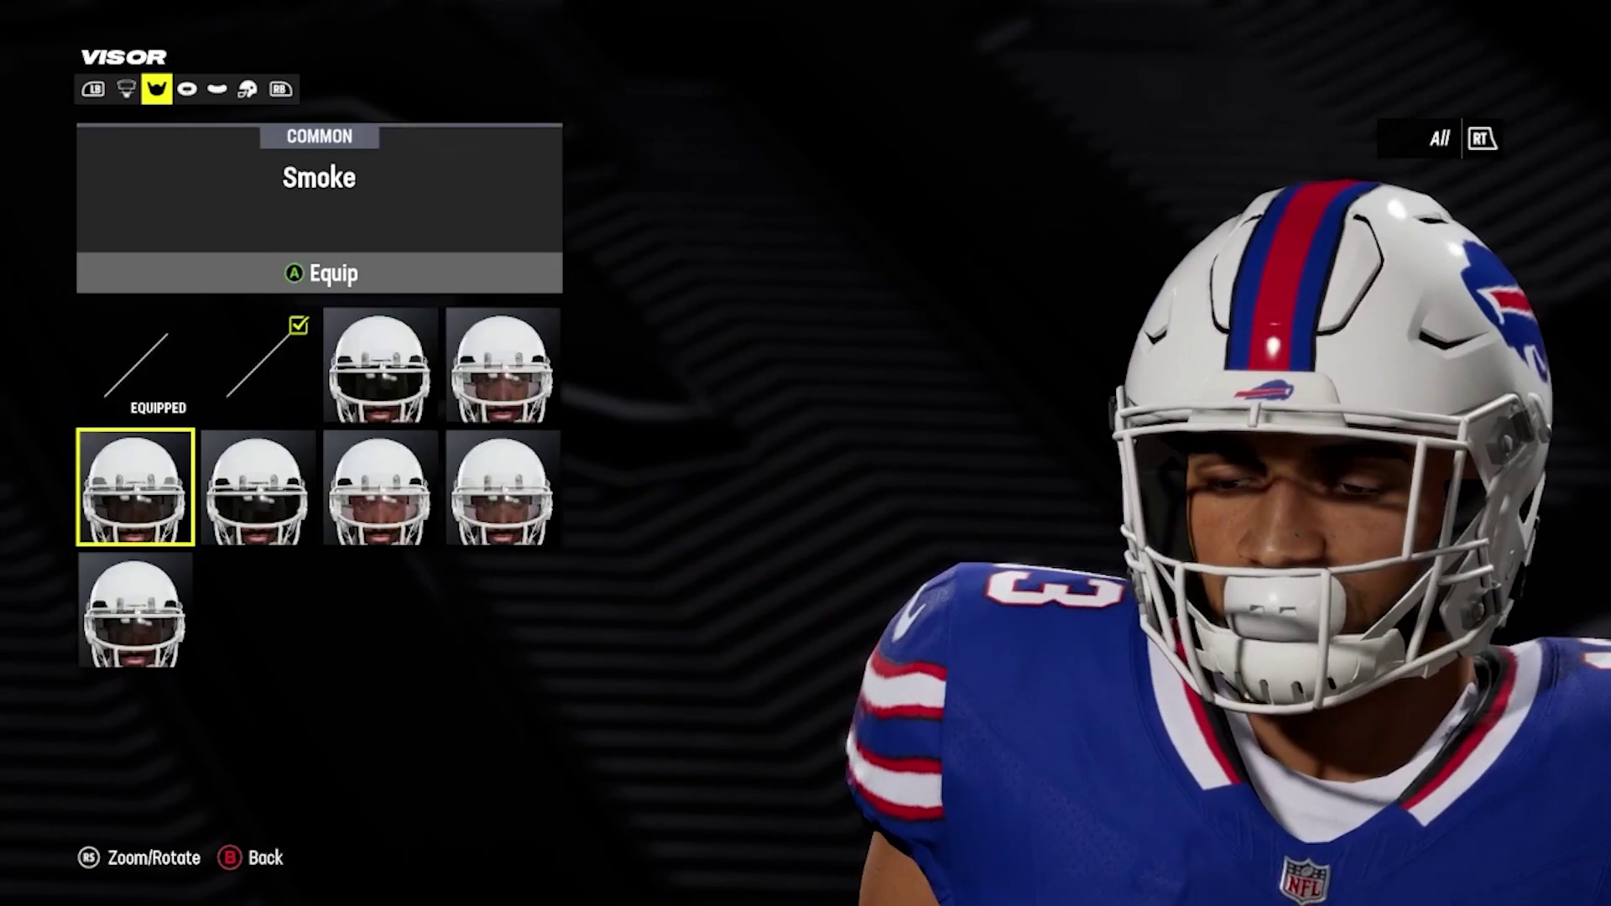
Equip the Oakley Smoke visor on Bills player number 13 and leave the visor selection.
key(Right)
key(Down)
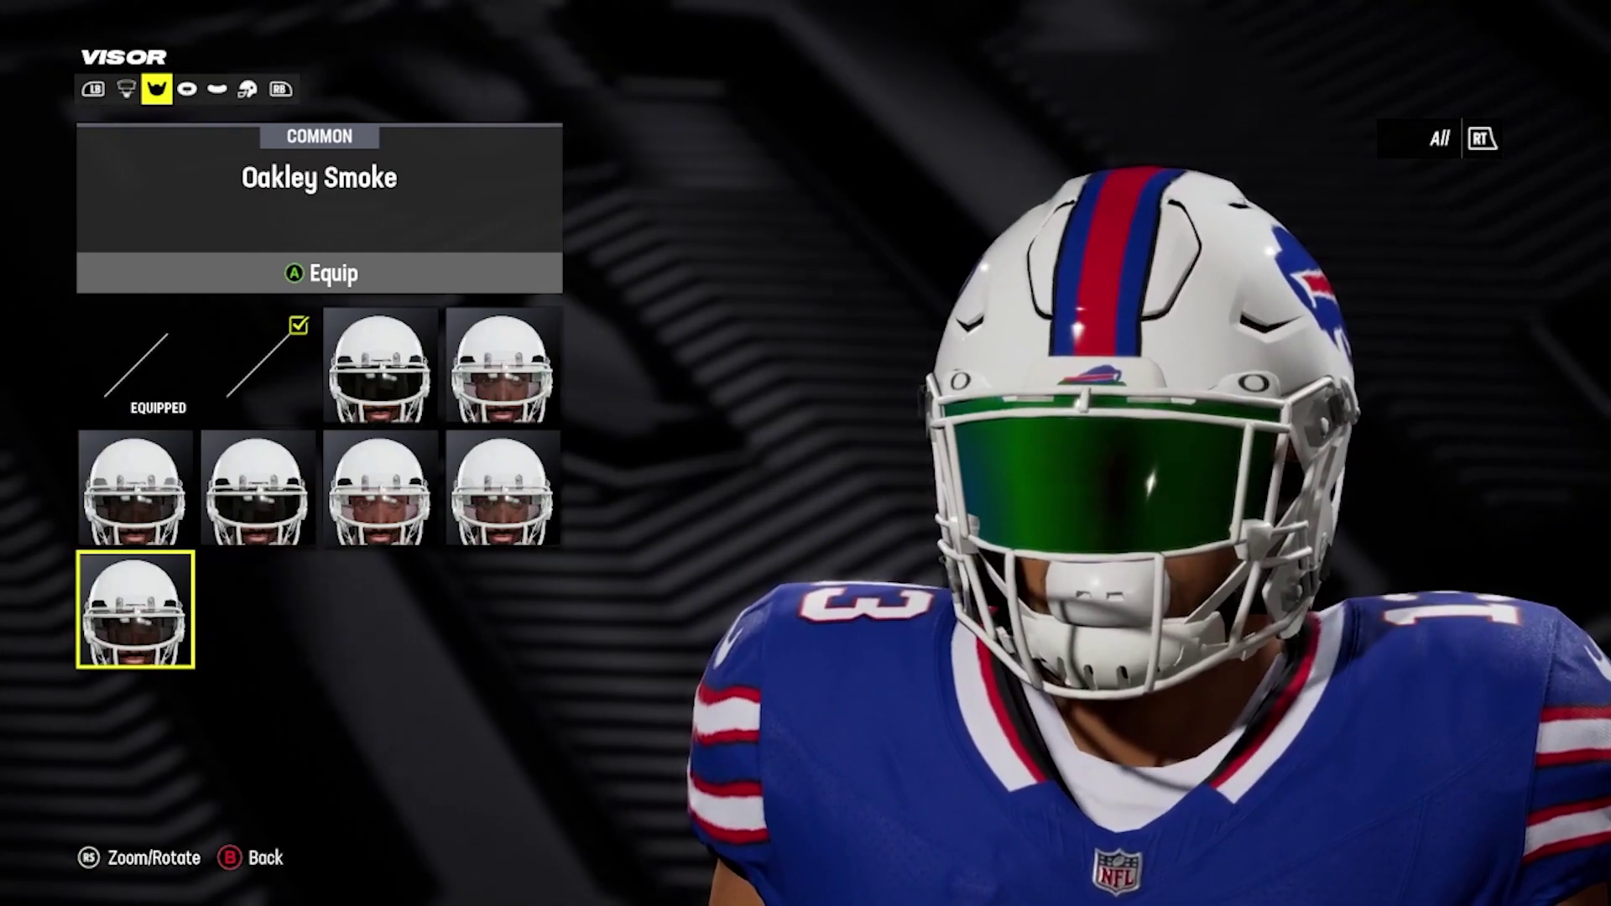
key(Return)
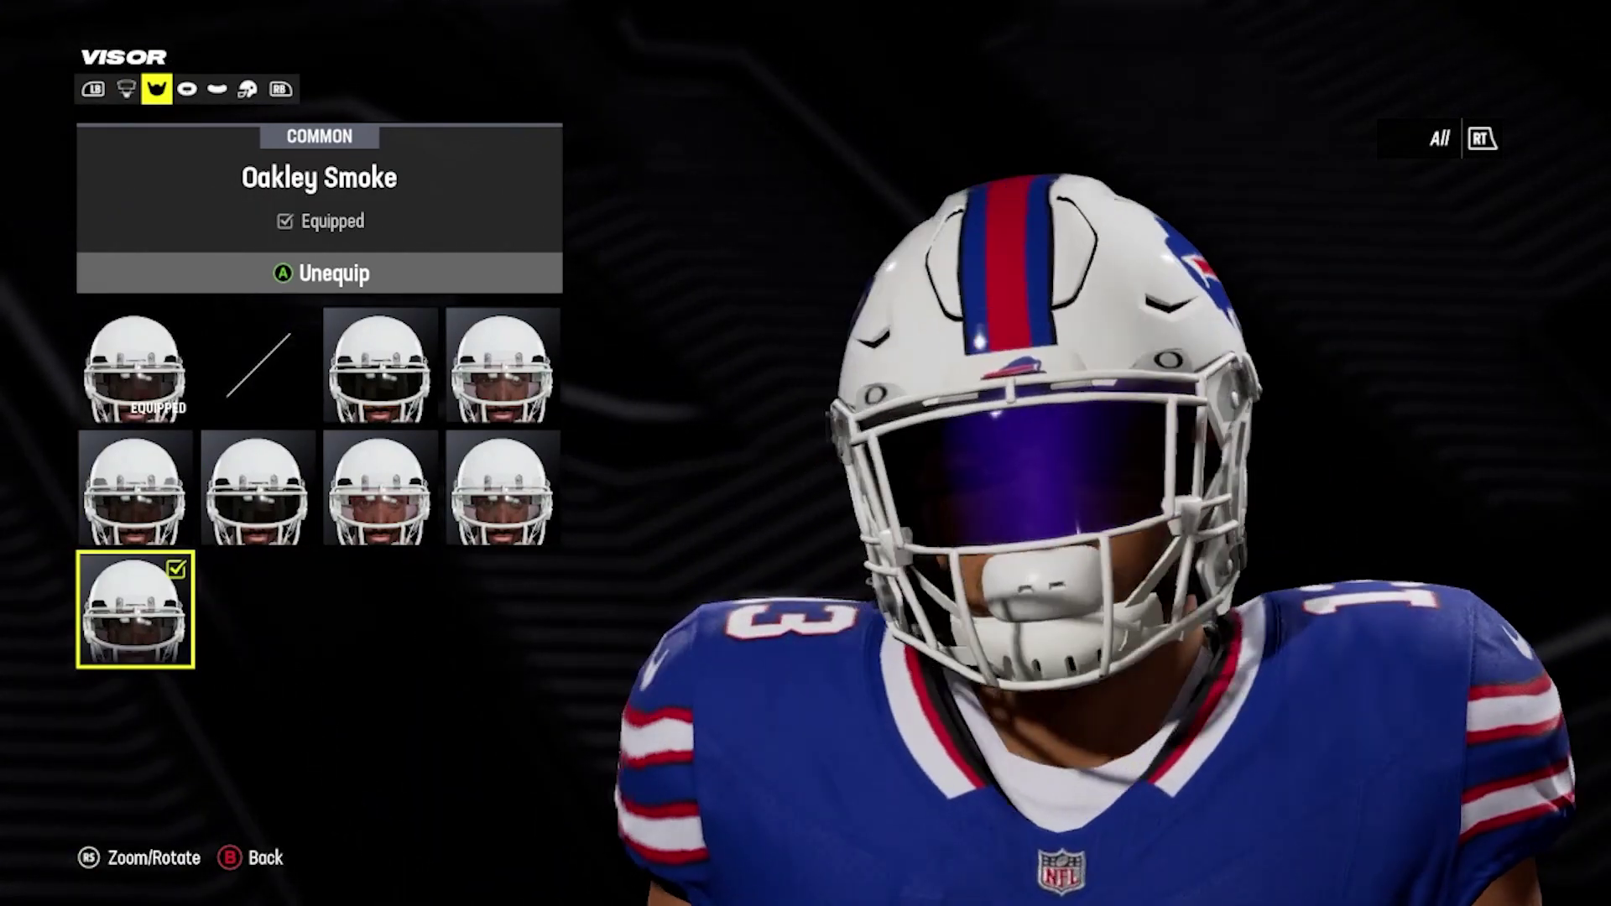
key(Escape)
key(Escape)
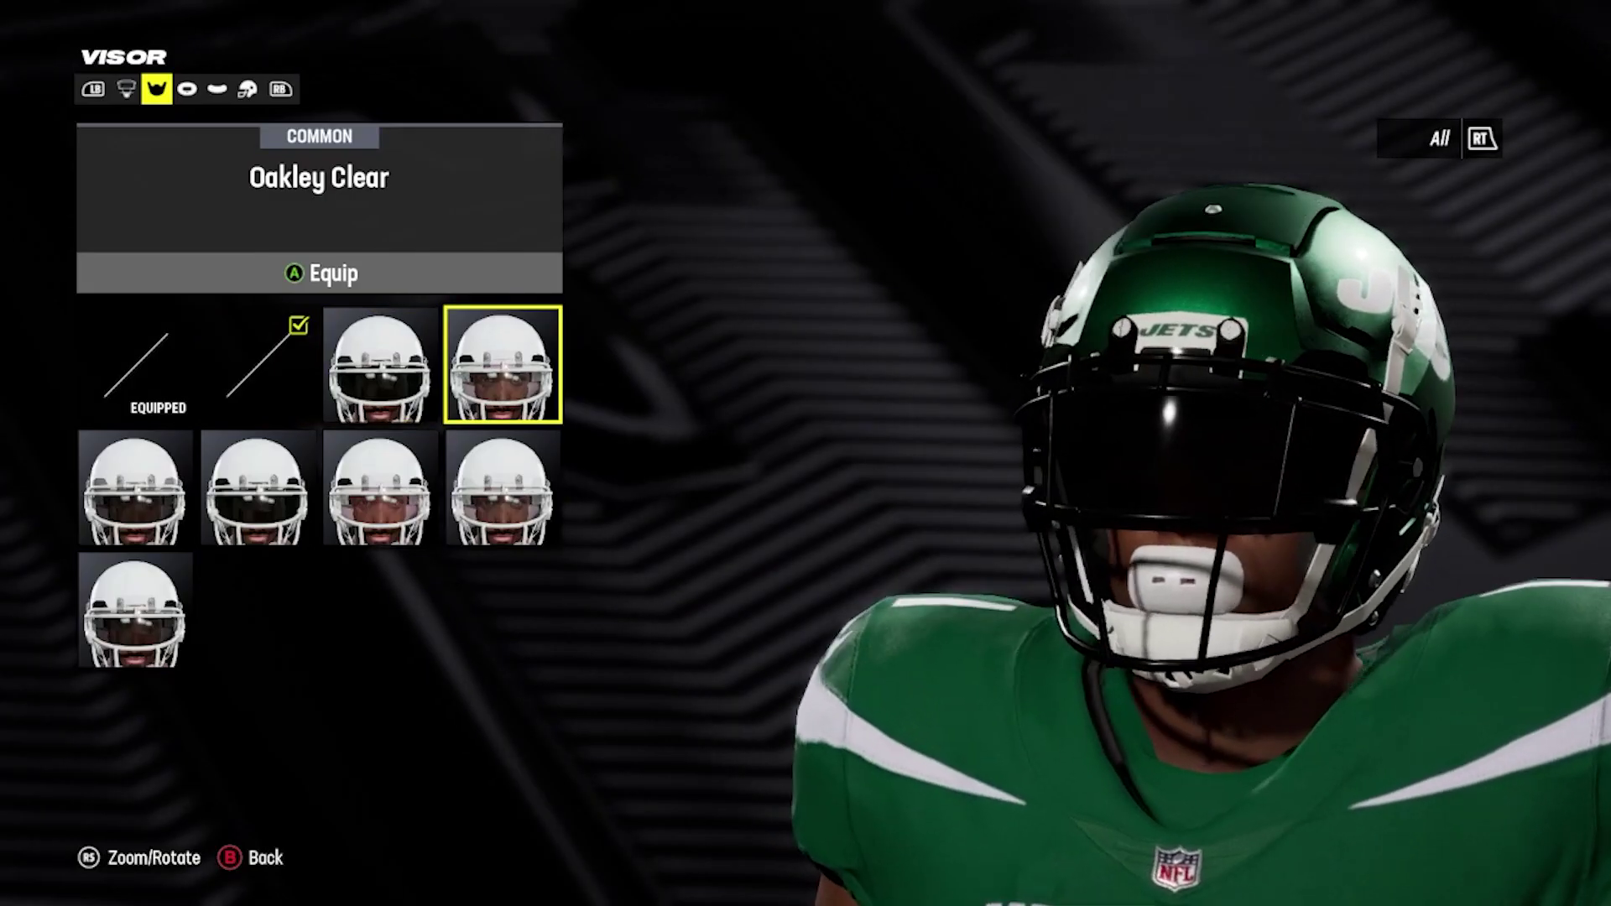
Preview the Oakley Prizm visor on Jets player number 1, equip Oakley Dark and leave the visor selection.
key(Down)
key(Left)
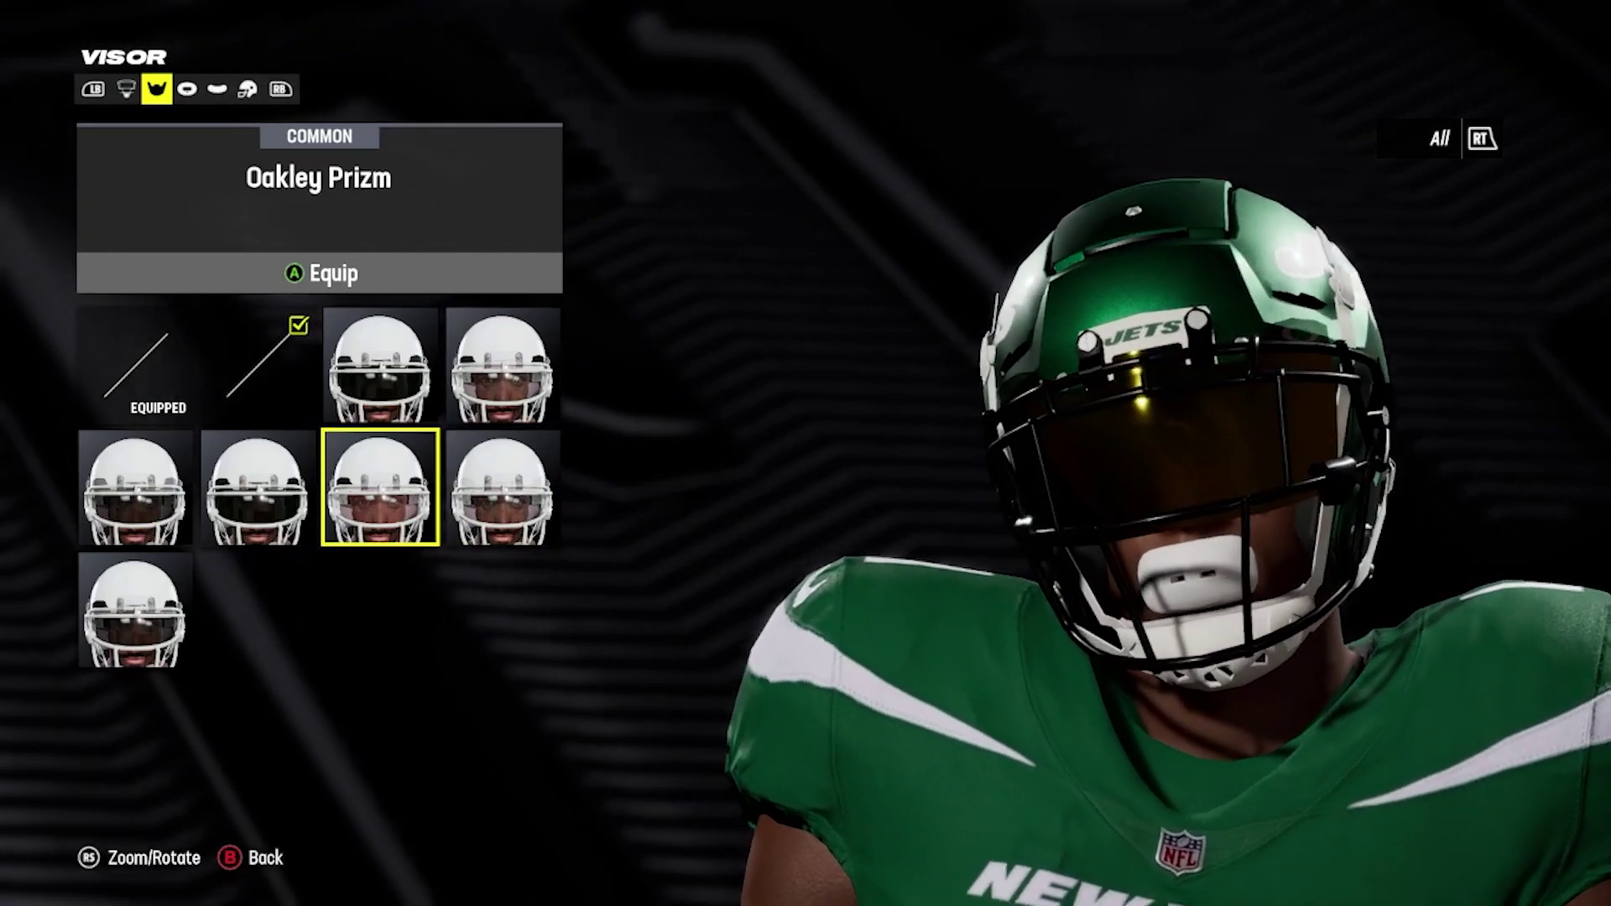
key(Left)
key(Left)
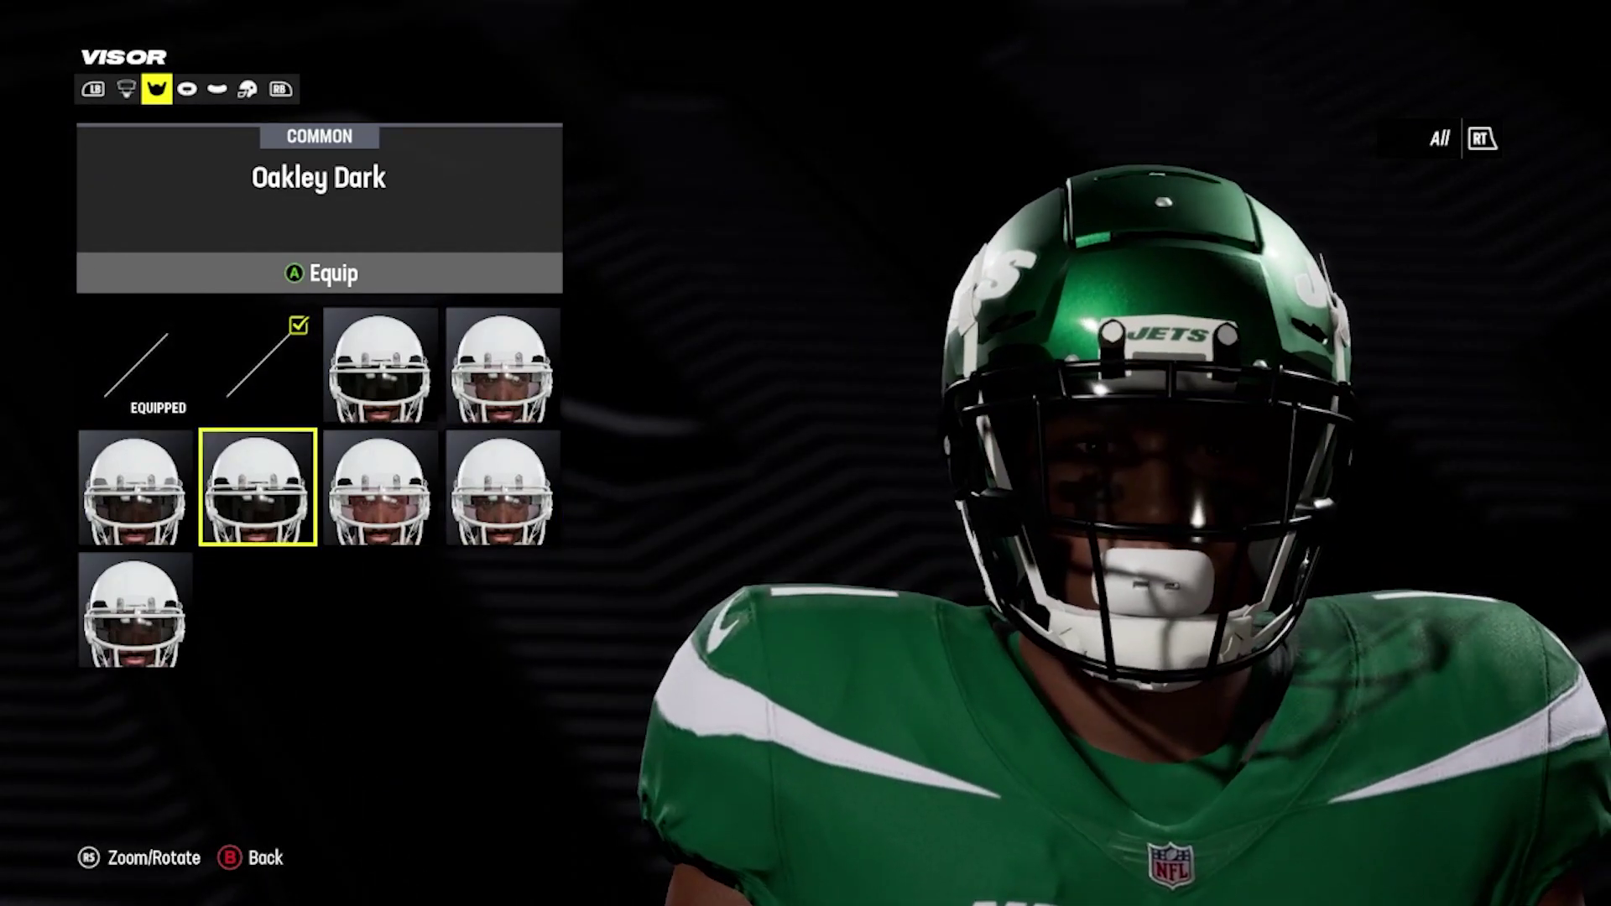
key(Return)
key(Escape)
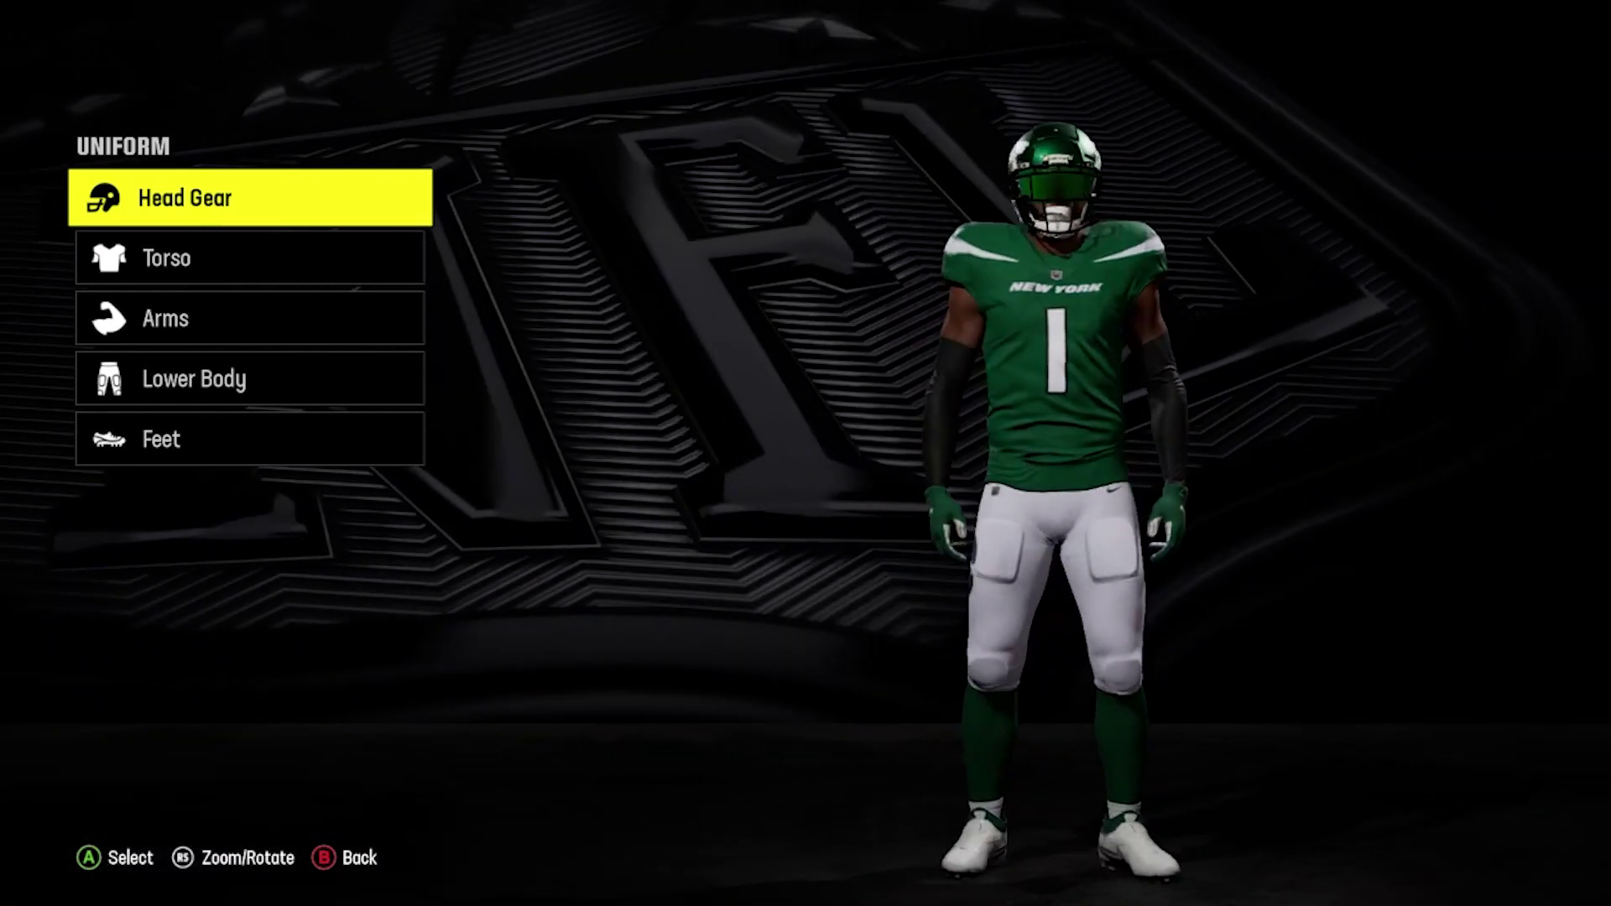